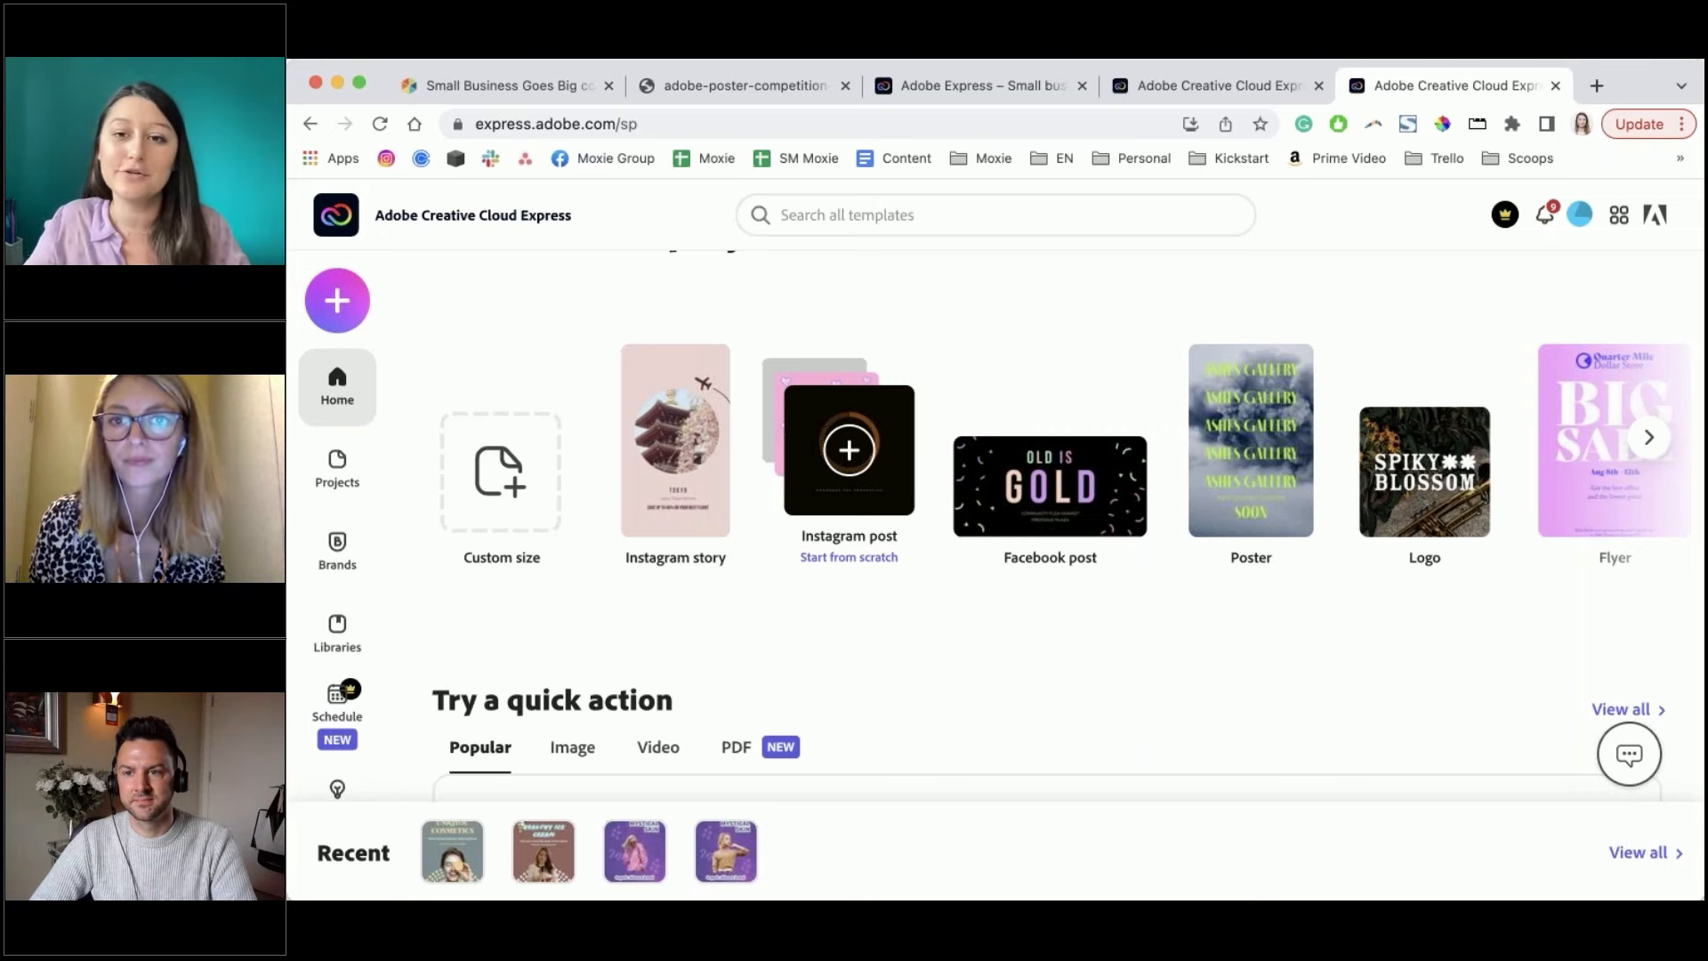
Look over the new project types, quick actions and popular templates on the home page
scroll(991, 344, "up", 2)
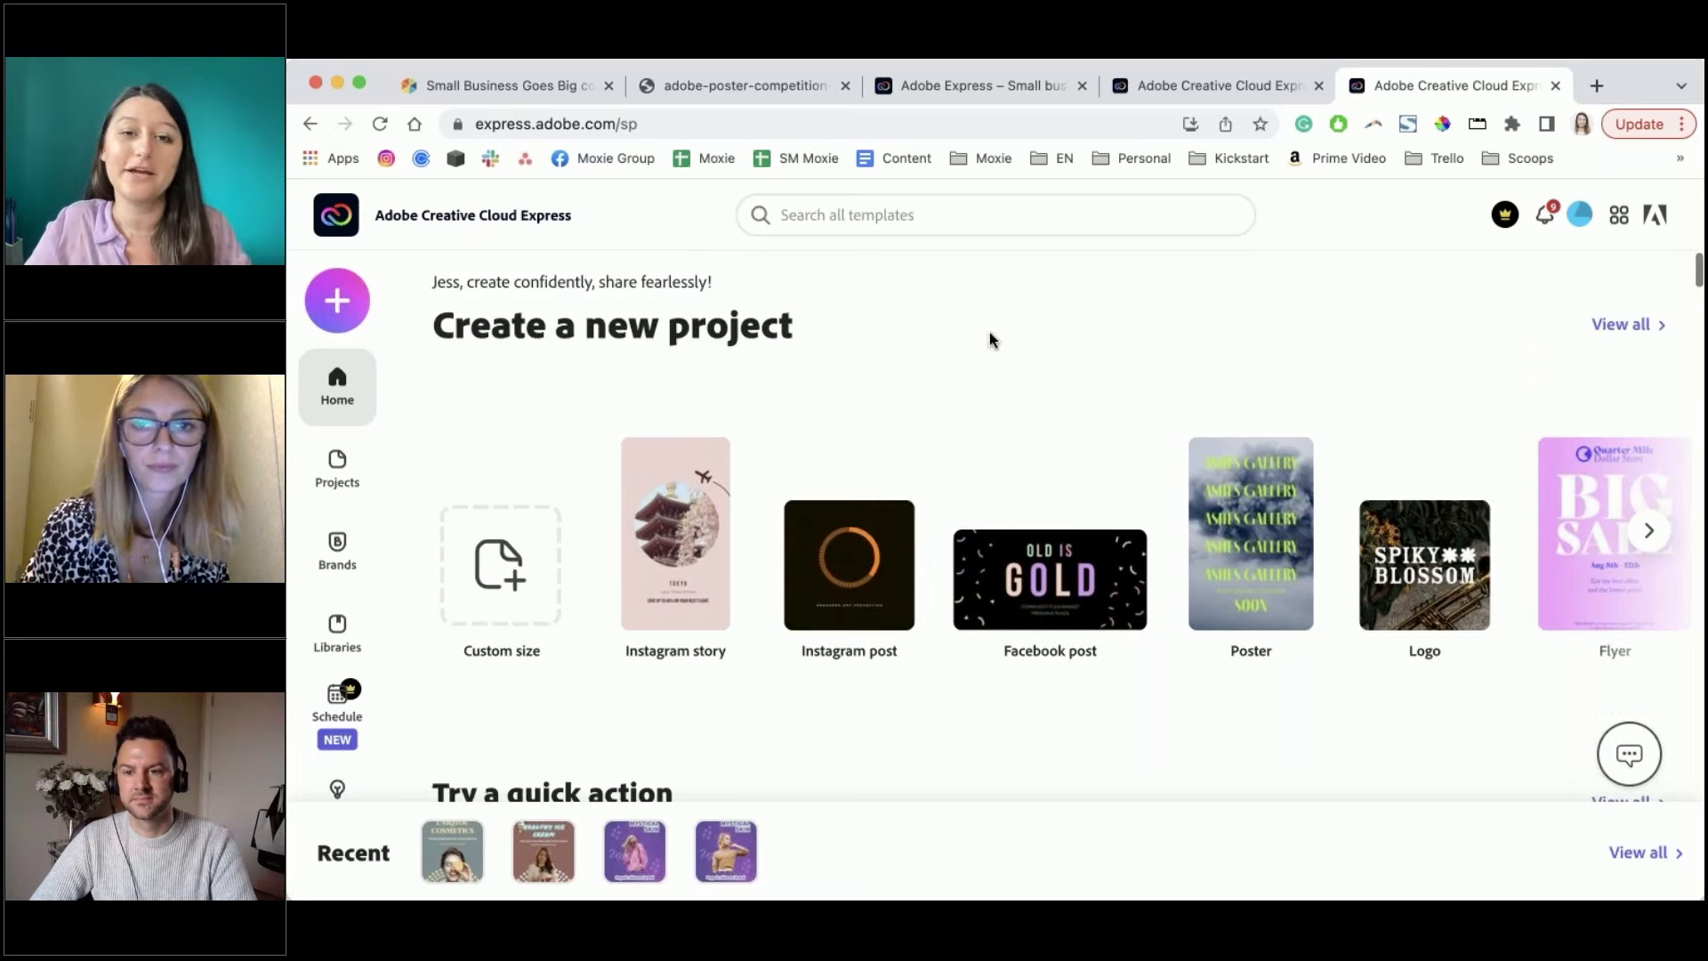
scroll(837, 428, "down", 4)
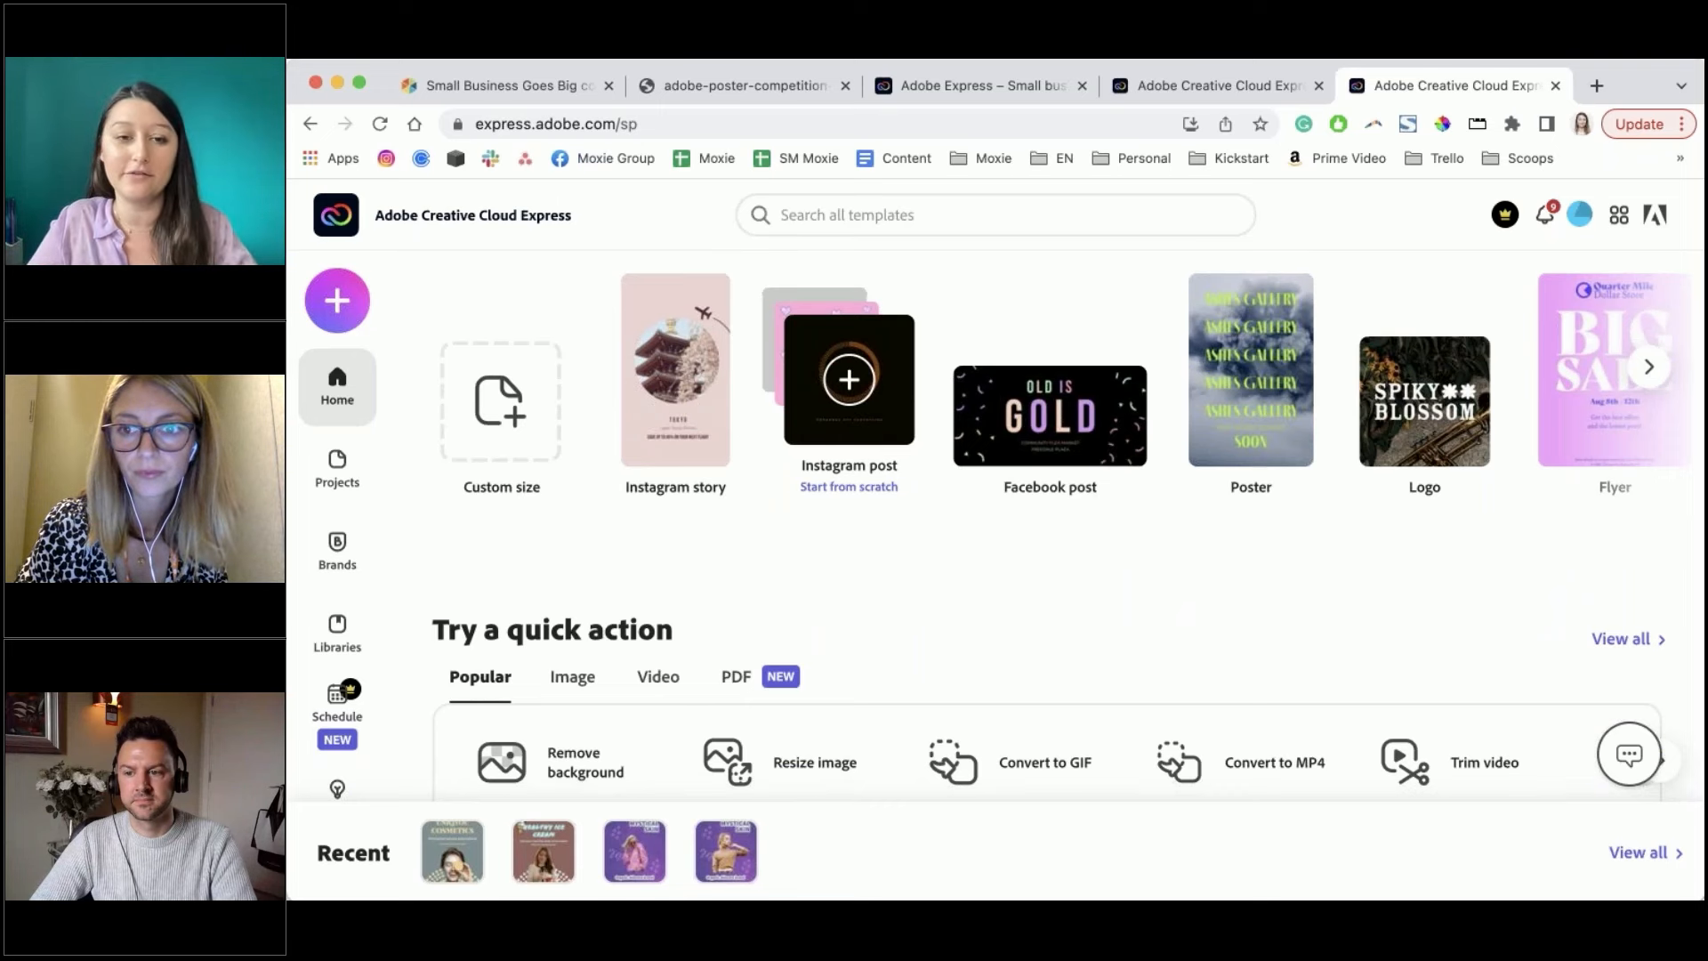
scroll(888, 610, "up", 4)
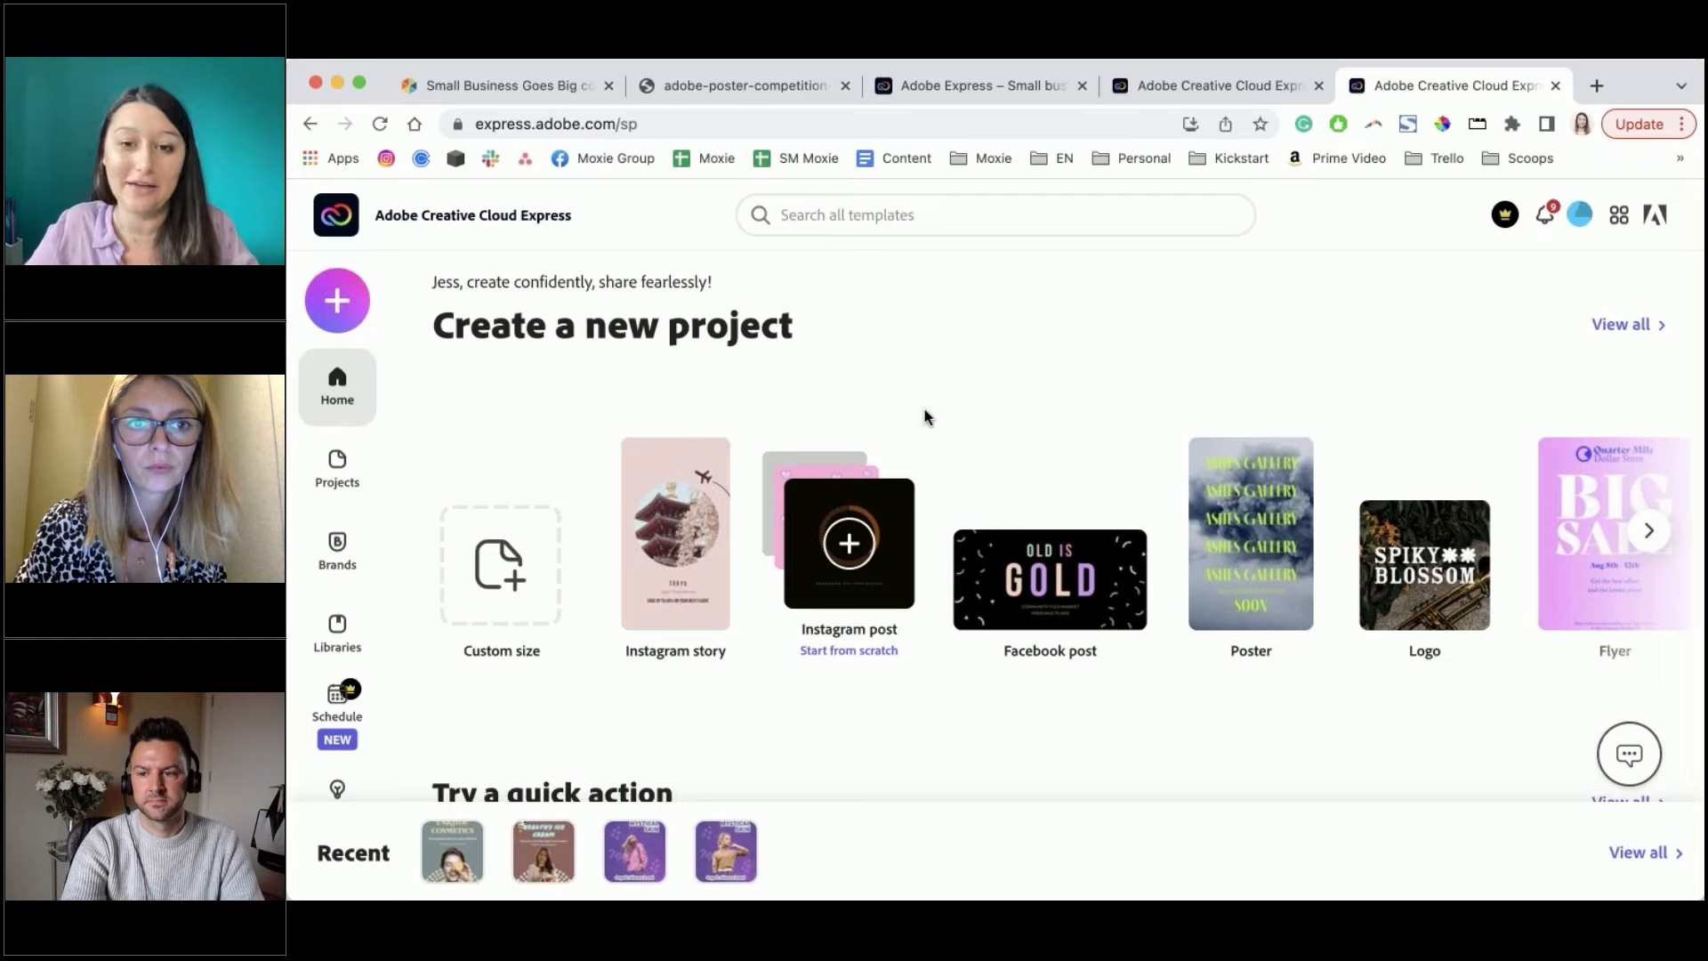
scroll(926, 417, "down", 5)
scroll(840, 645, "down", 3)
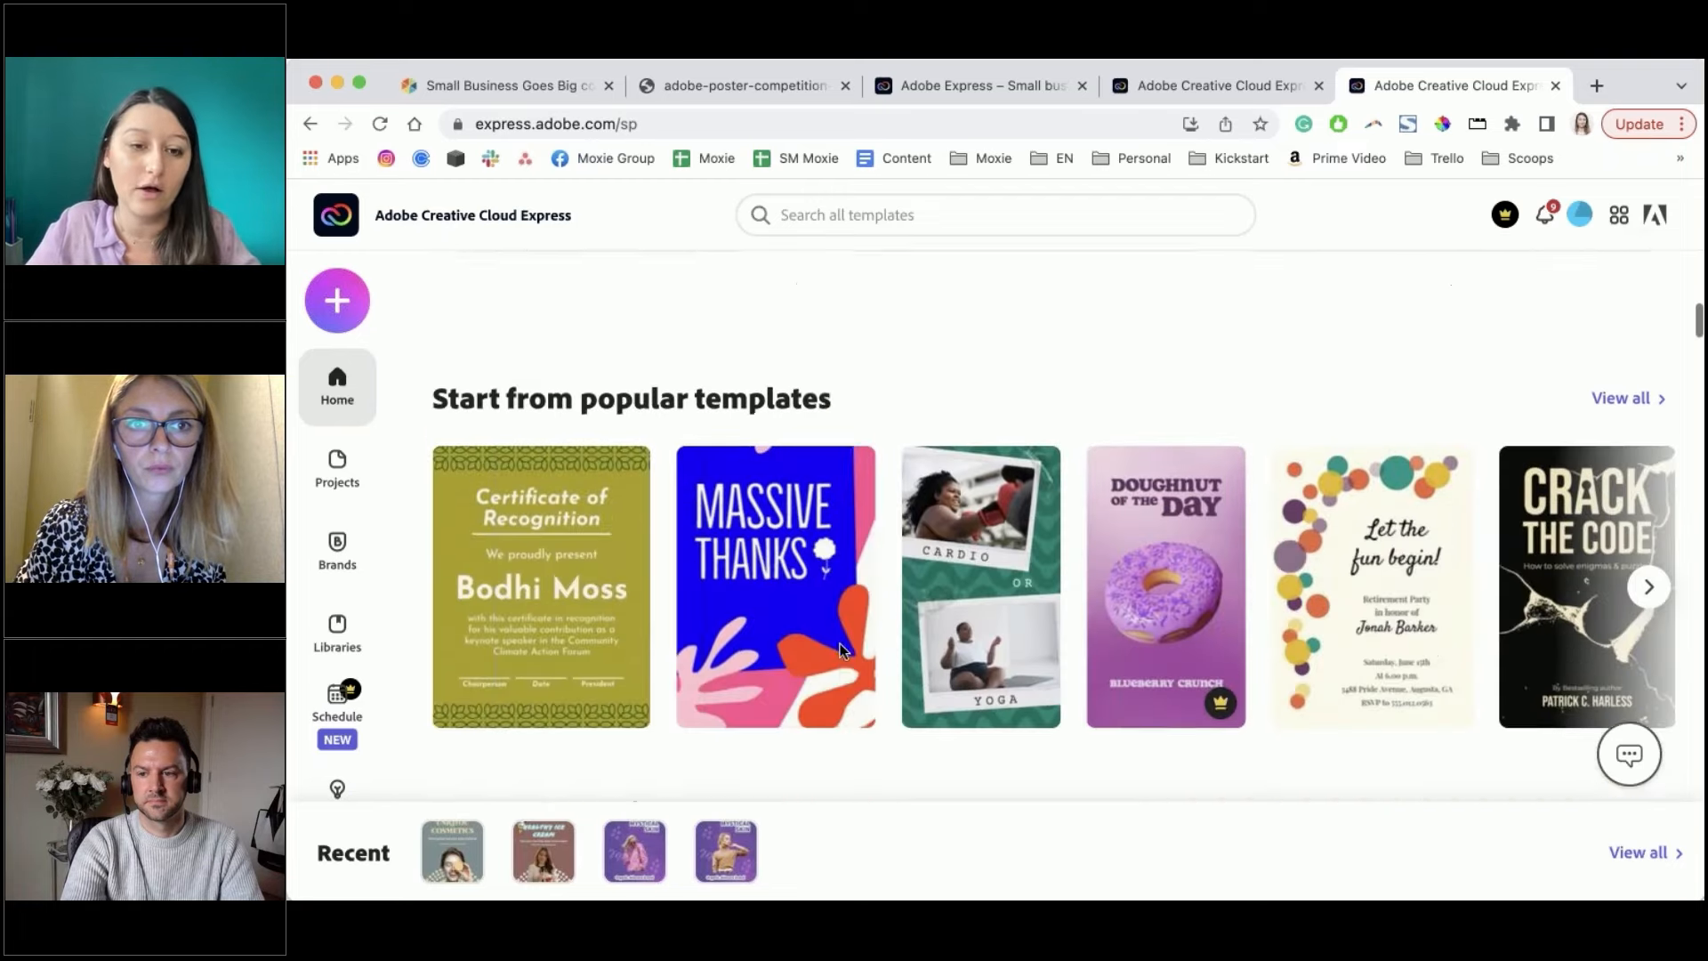
scroll(989, 376, "up", 2)
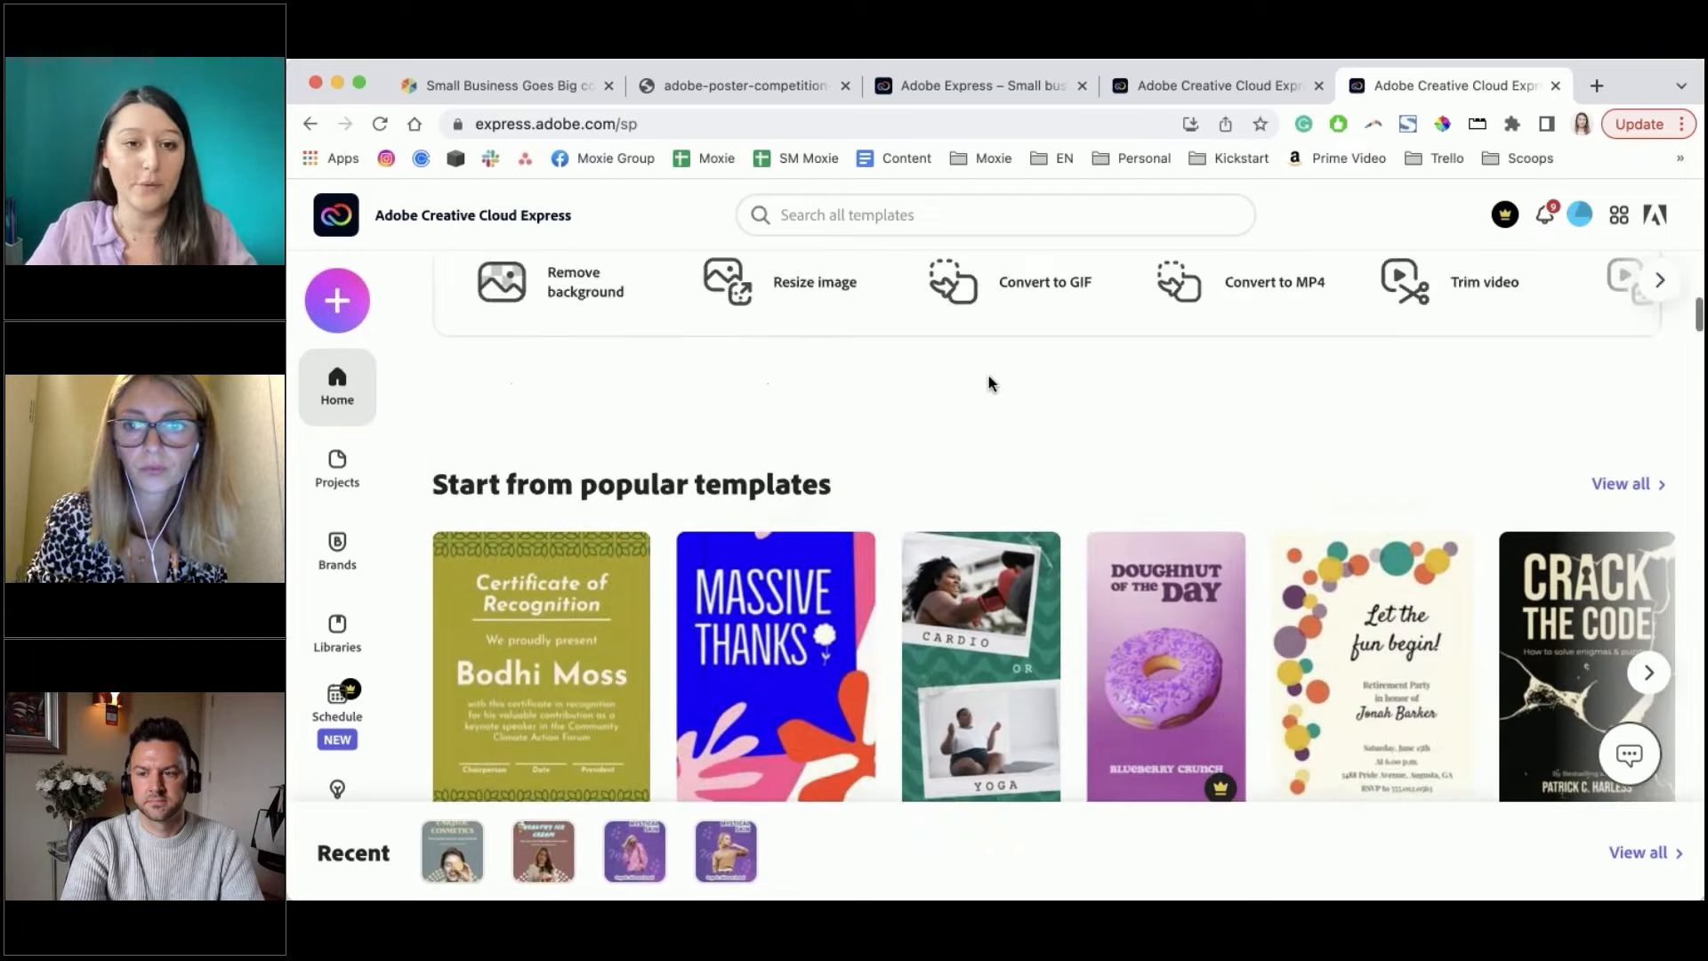
scroll(990, 375, "up", 3)
scroll(649, 601, "down", 7)
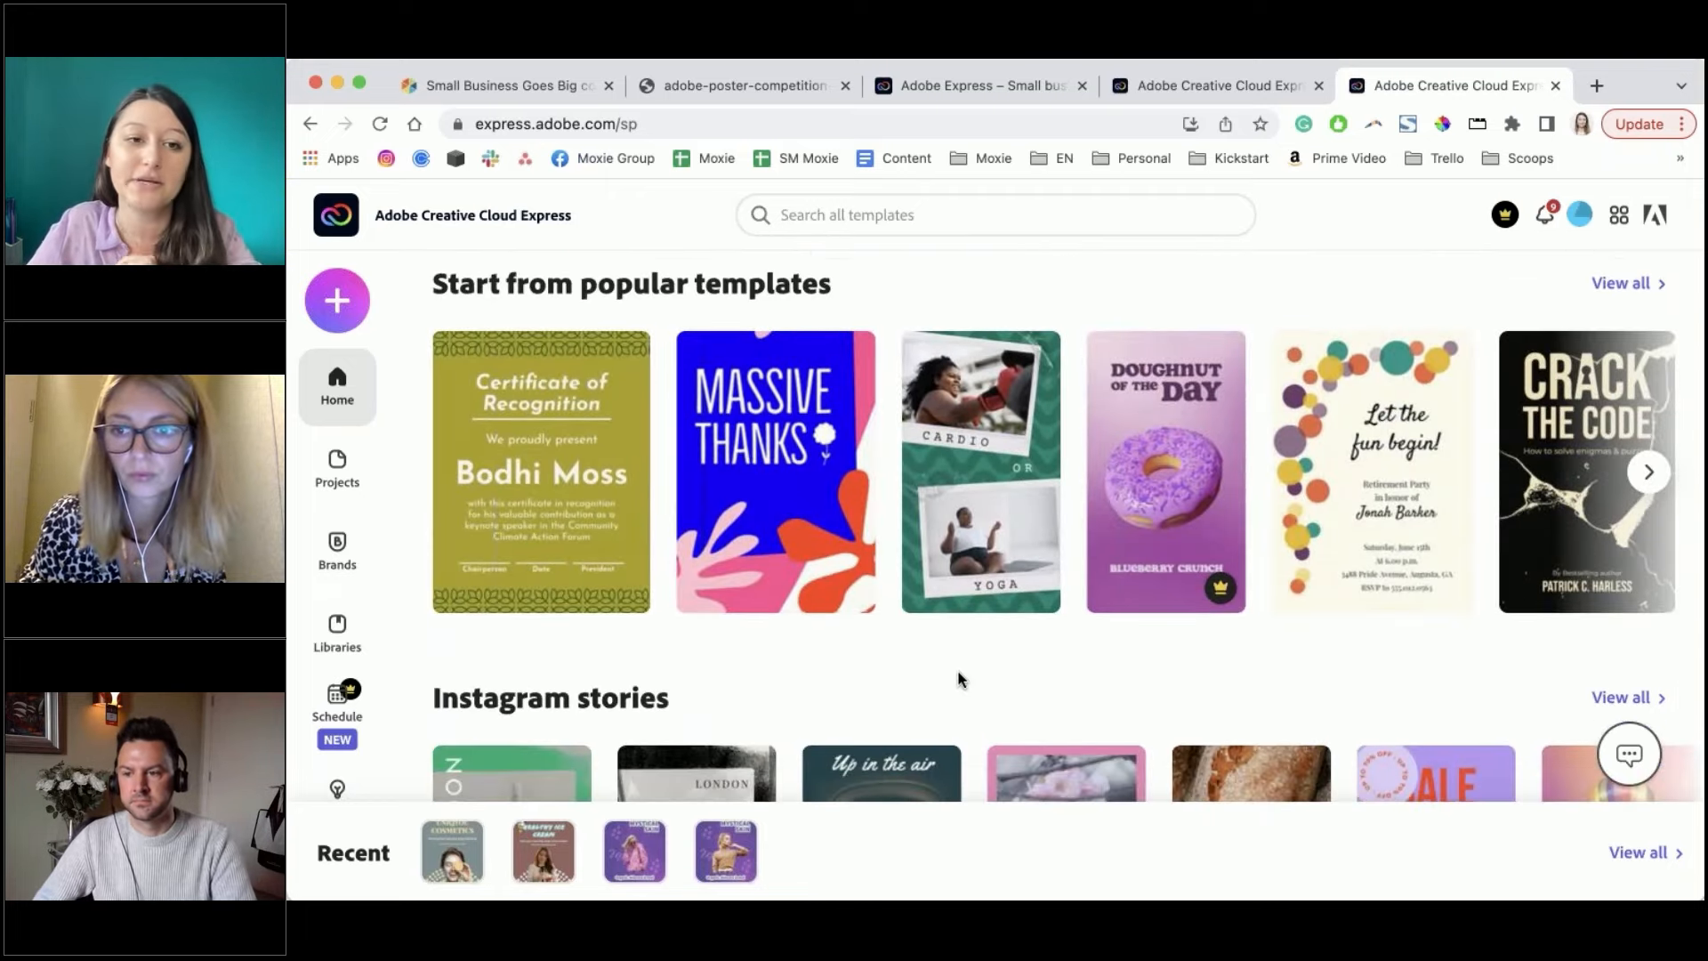
Browse the Instagram story and post templates, trending backgrounds, Facebook posts and posters on the home page
scroll(818, 676, "down", 5)
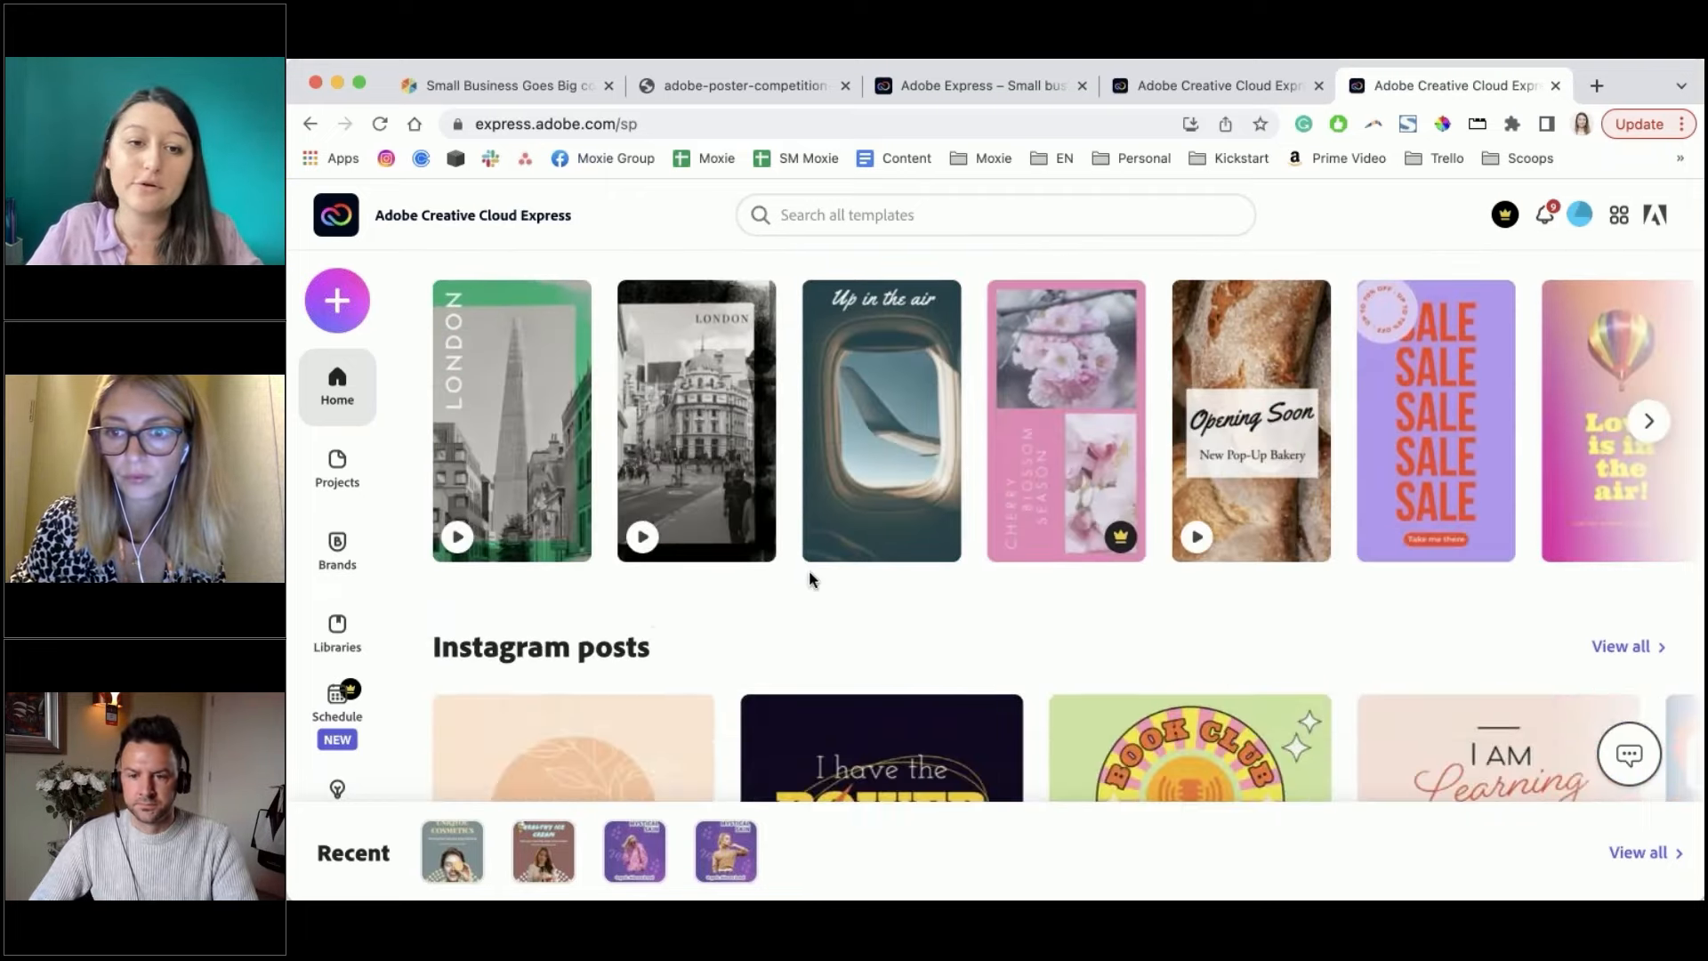
scroll(760, 592, "down", 5)
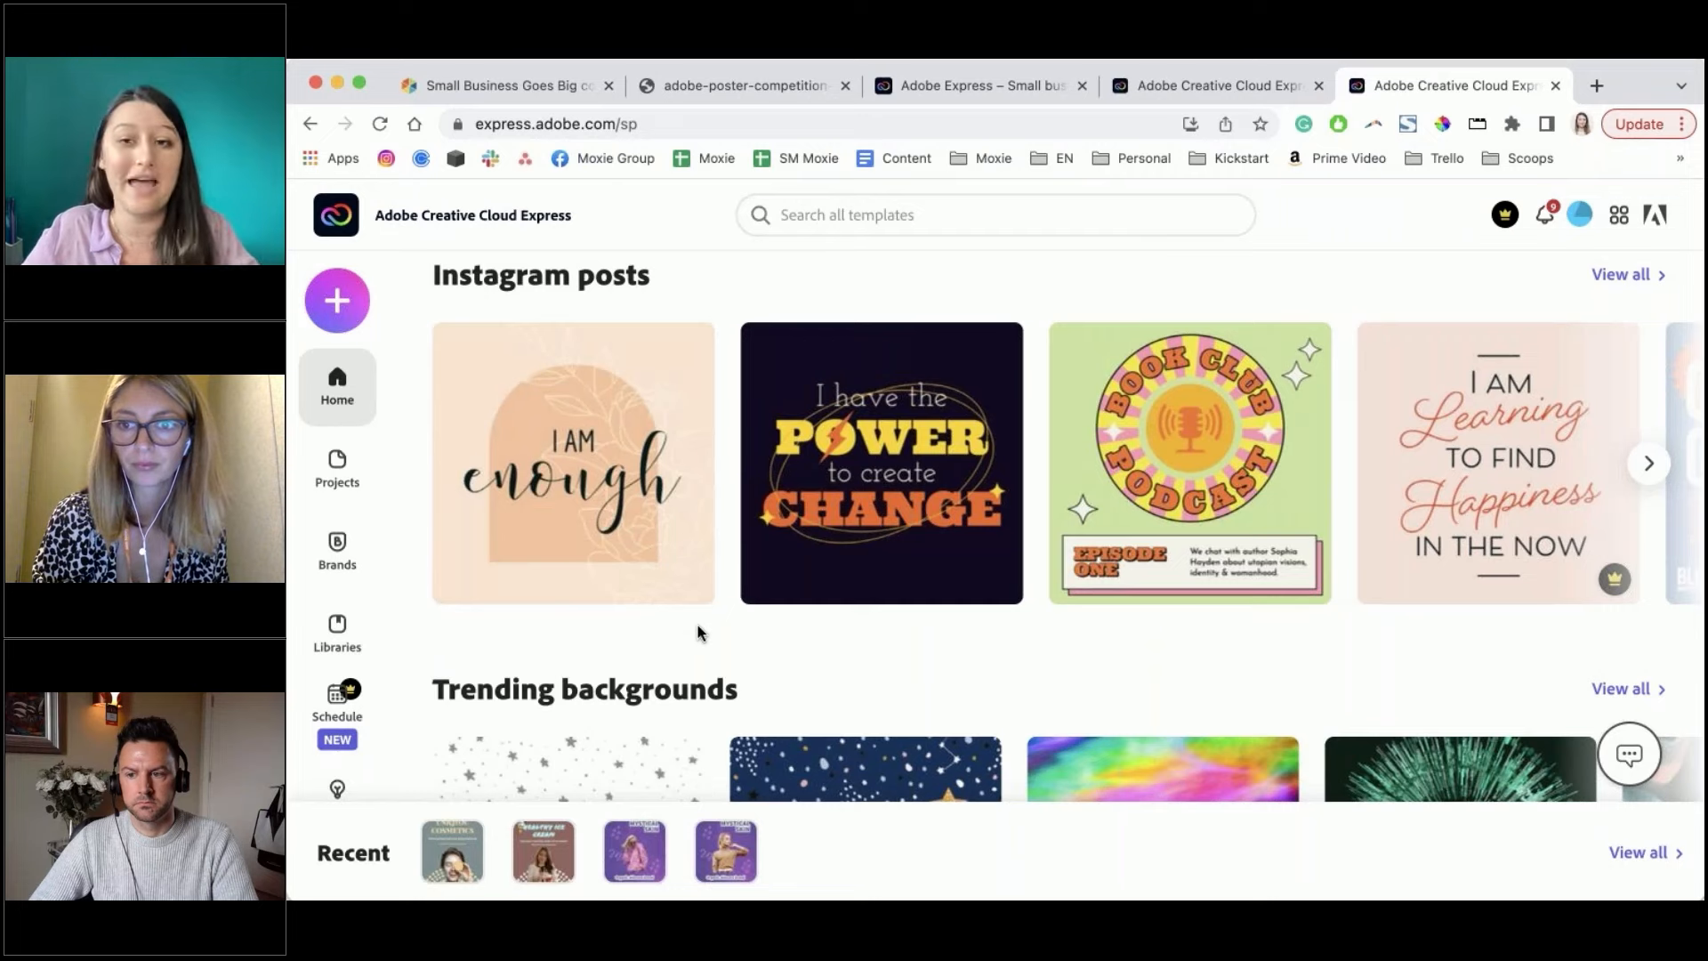
scroll(698, 636, "down", 3)
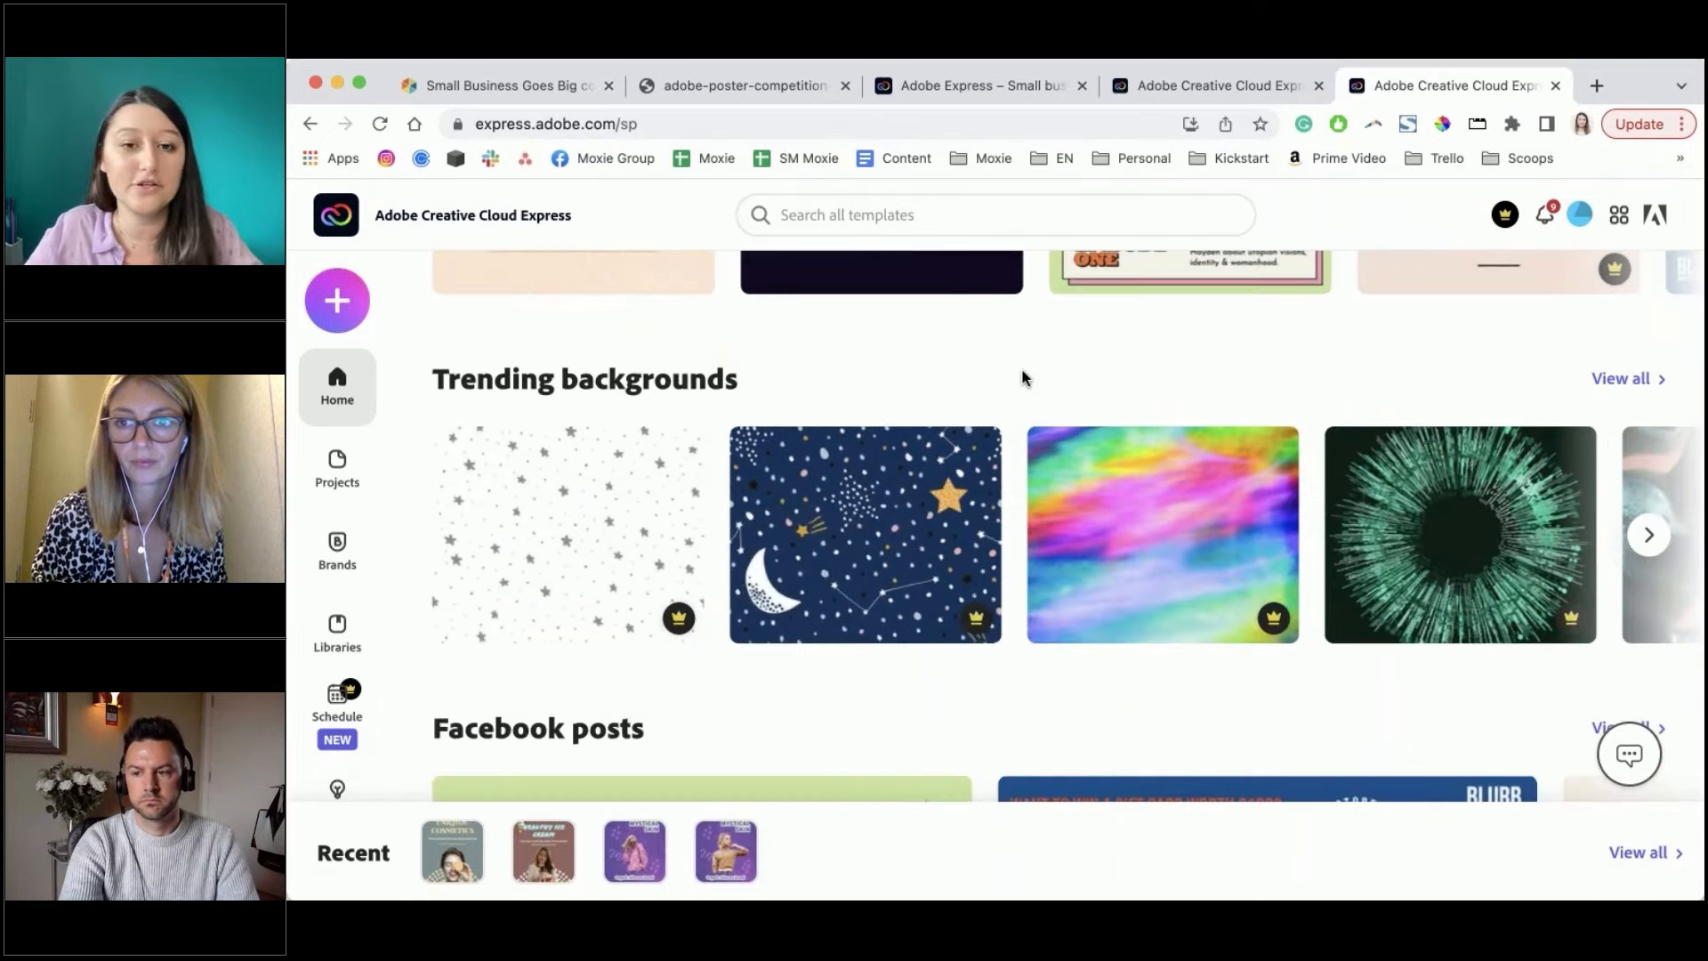
scroll(1020, 387, "down", 2)
scroll(1006, 439, "down", 3)
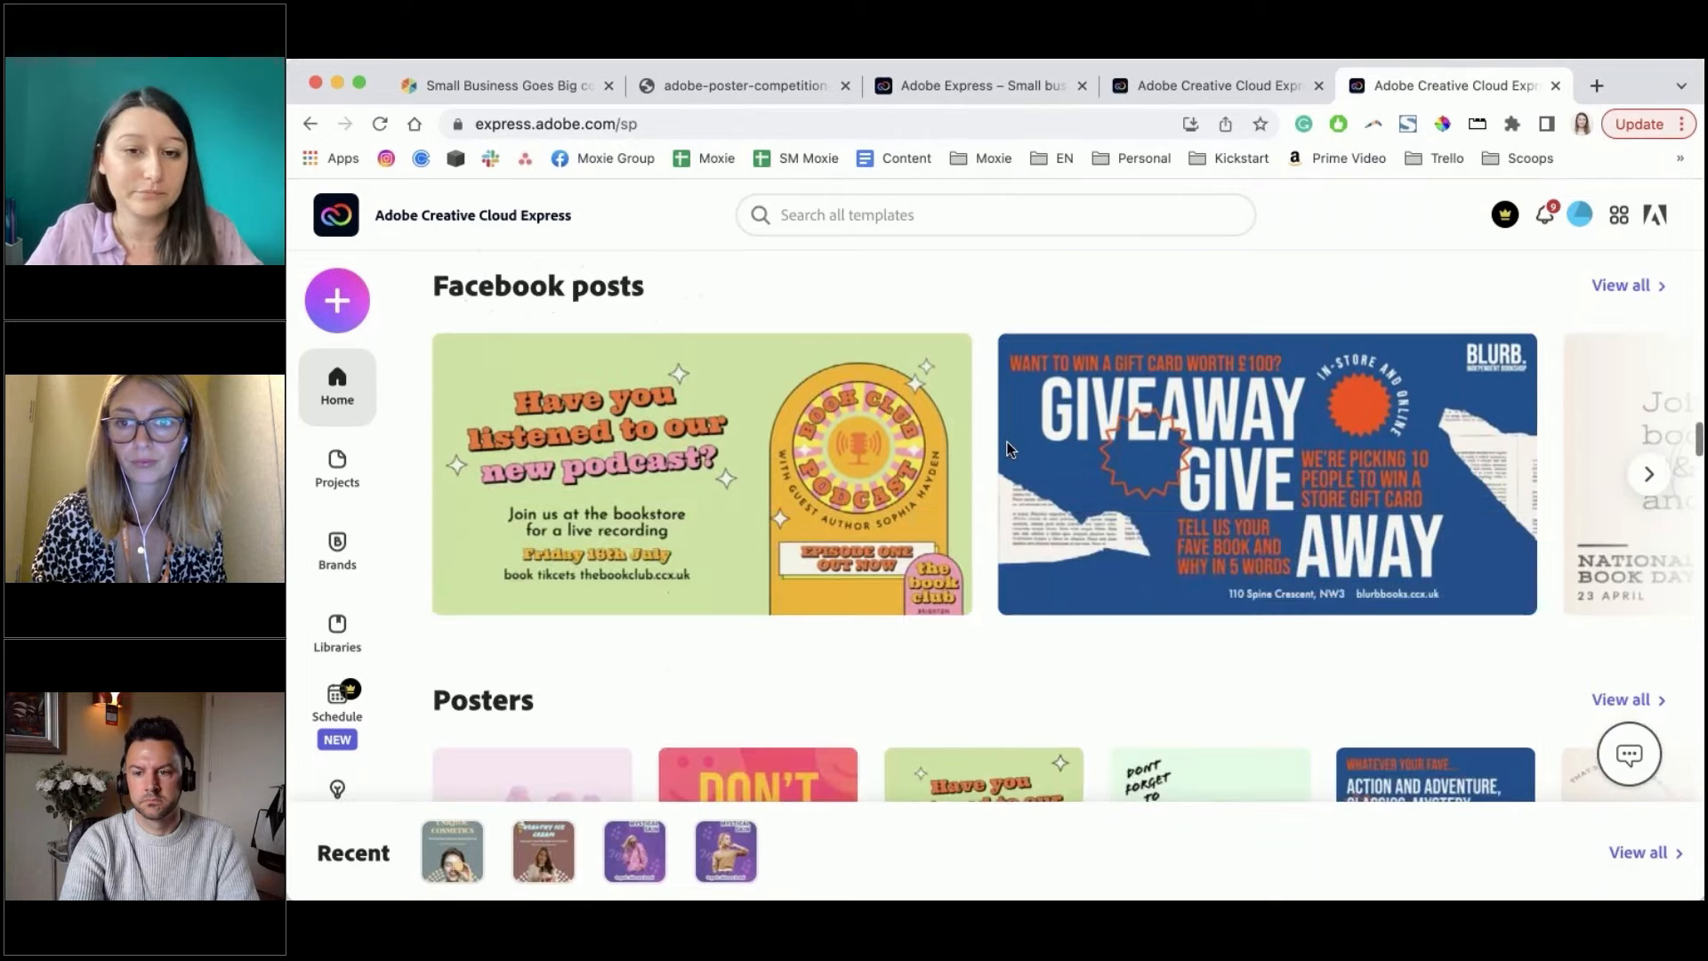
scroll(1007, 441, "down", 4)
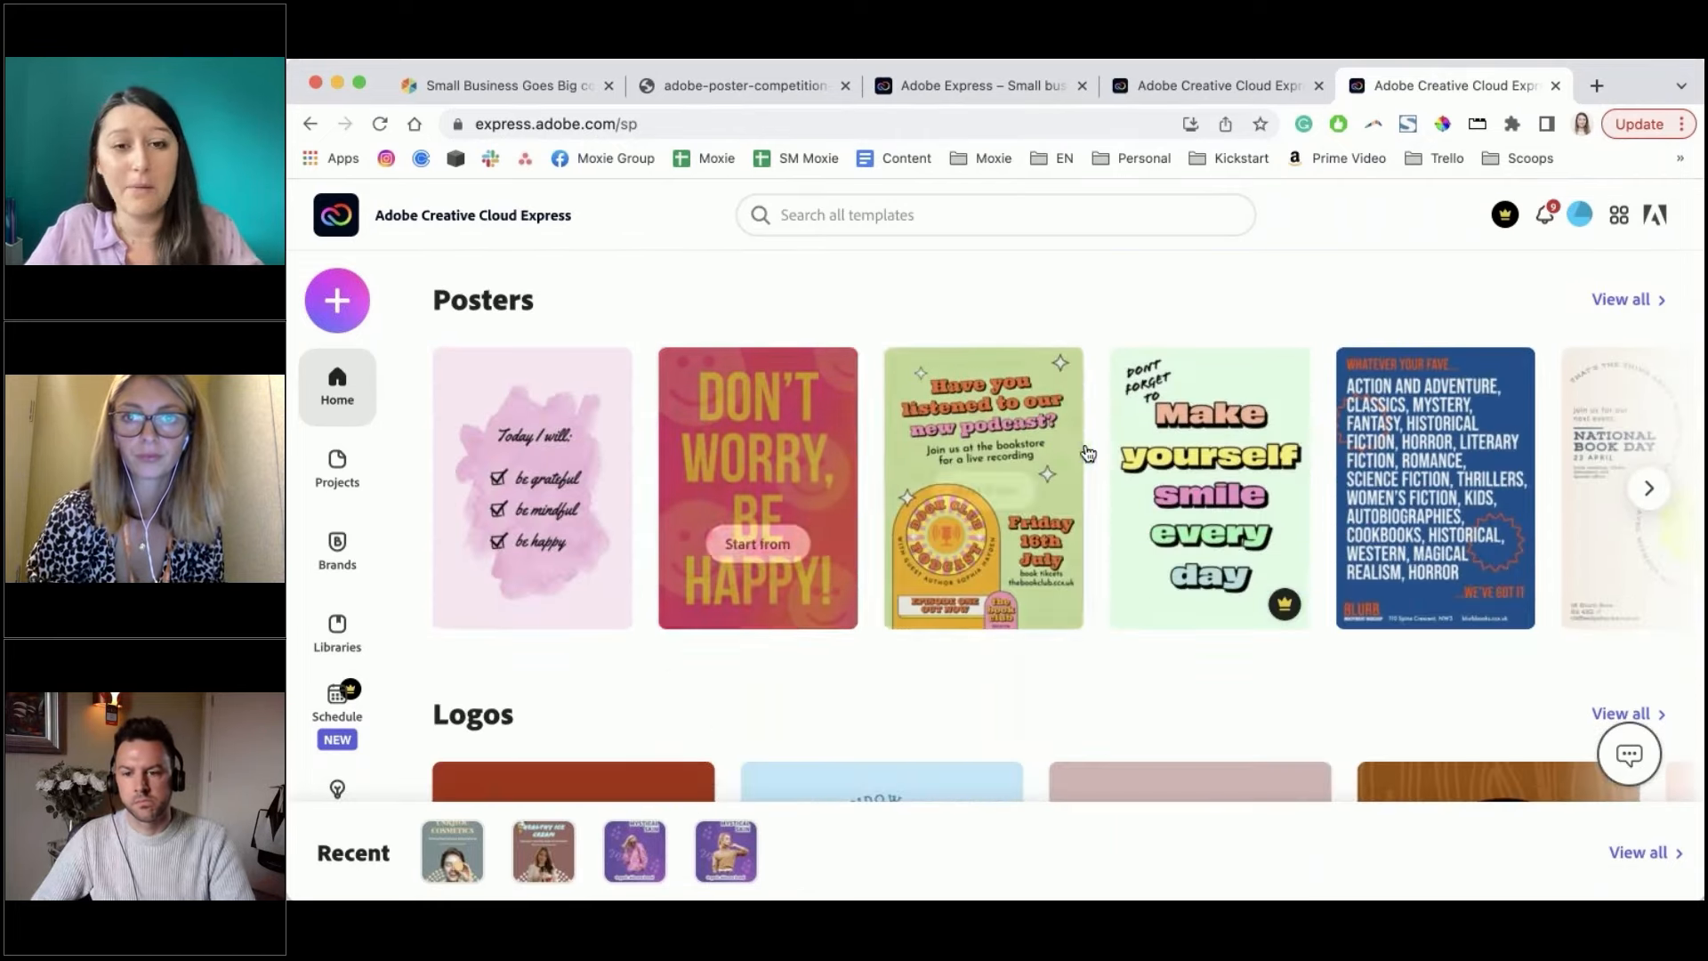
Browse through the row of logo templates on the home page
scroll(1121, 572, "down", 3)
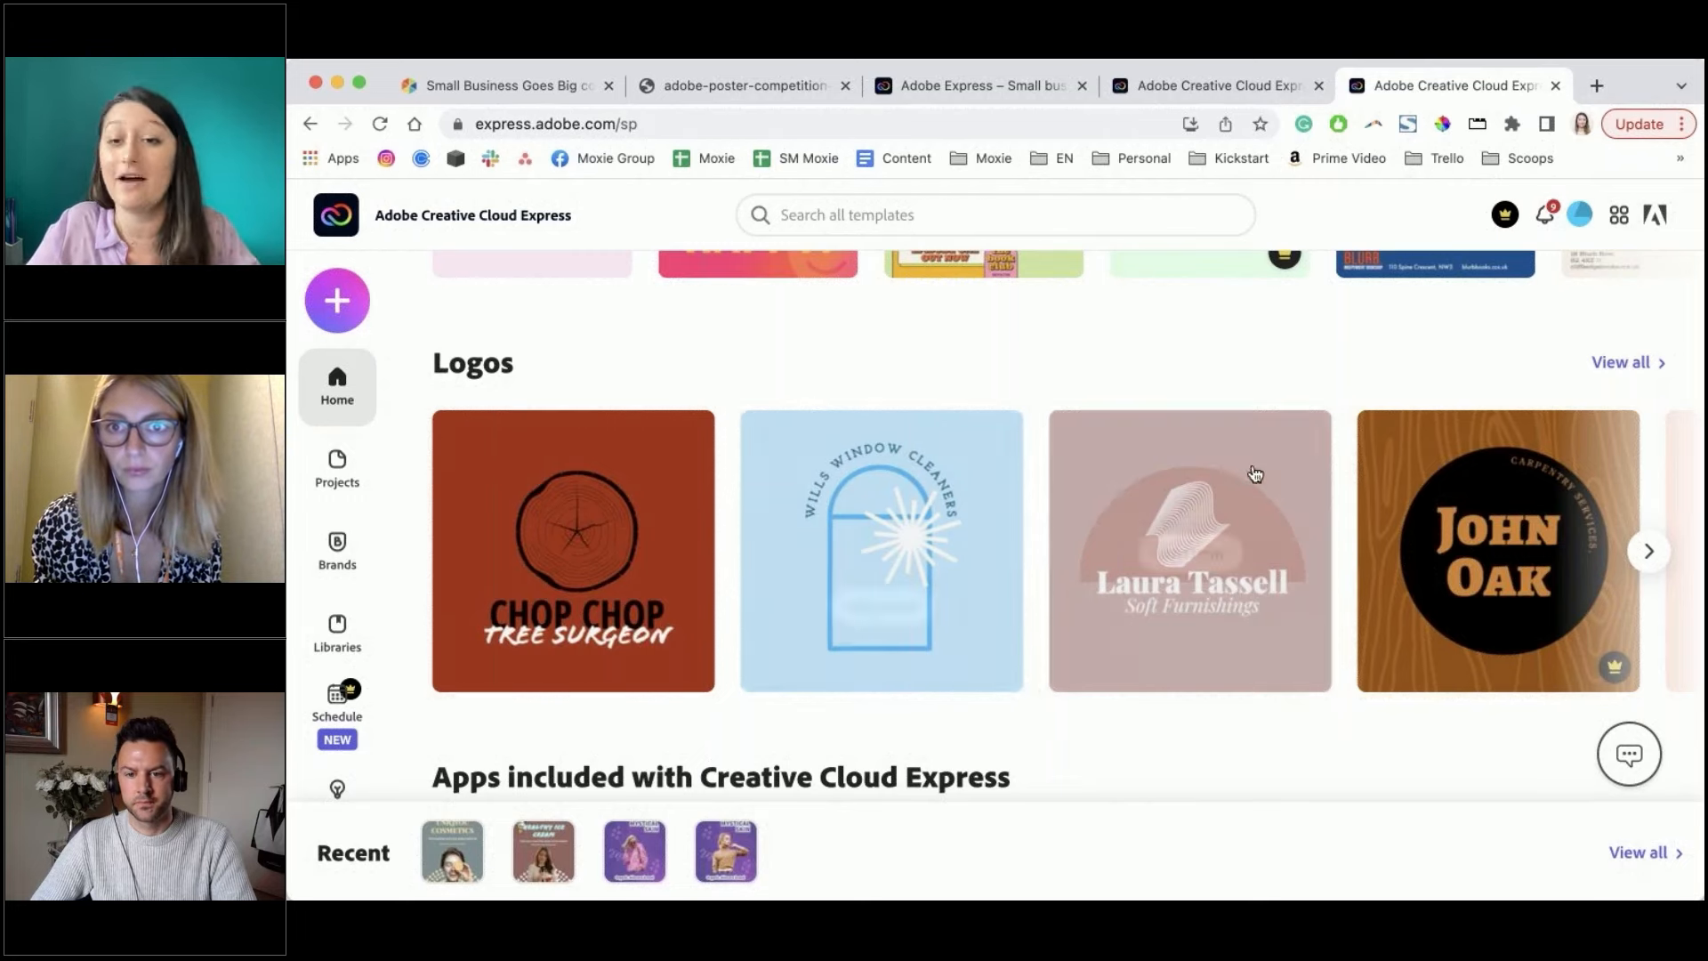
scroll(1254, 471, "right", 6)
scroll(1268, 471, "right", 15)
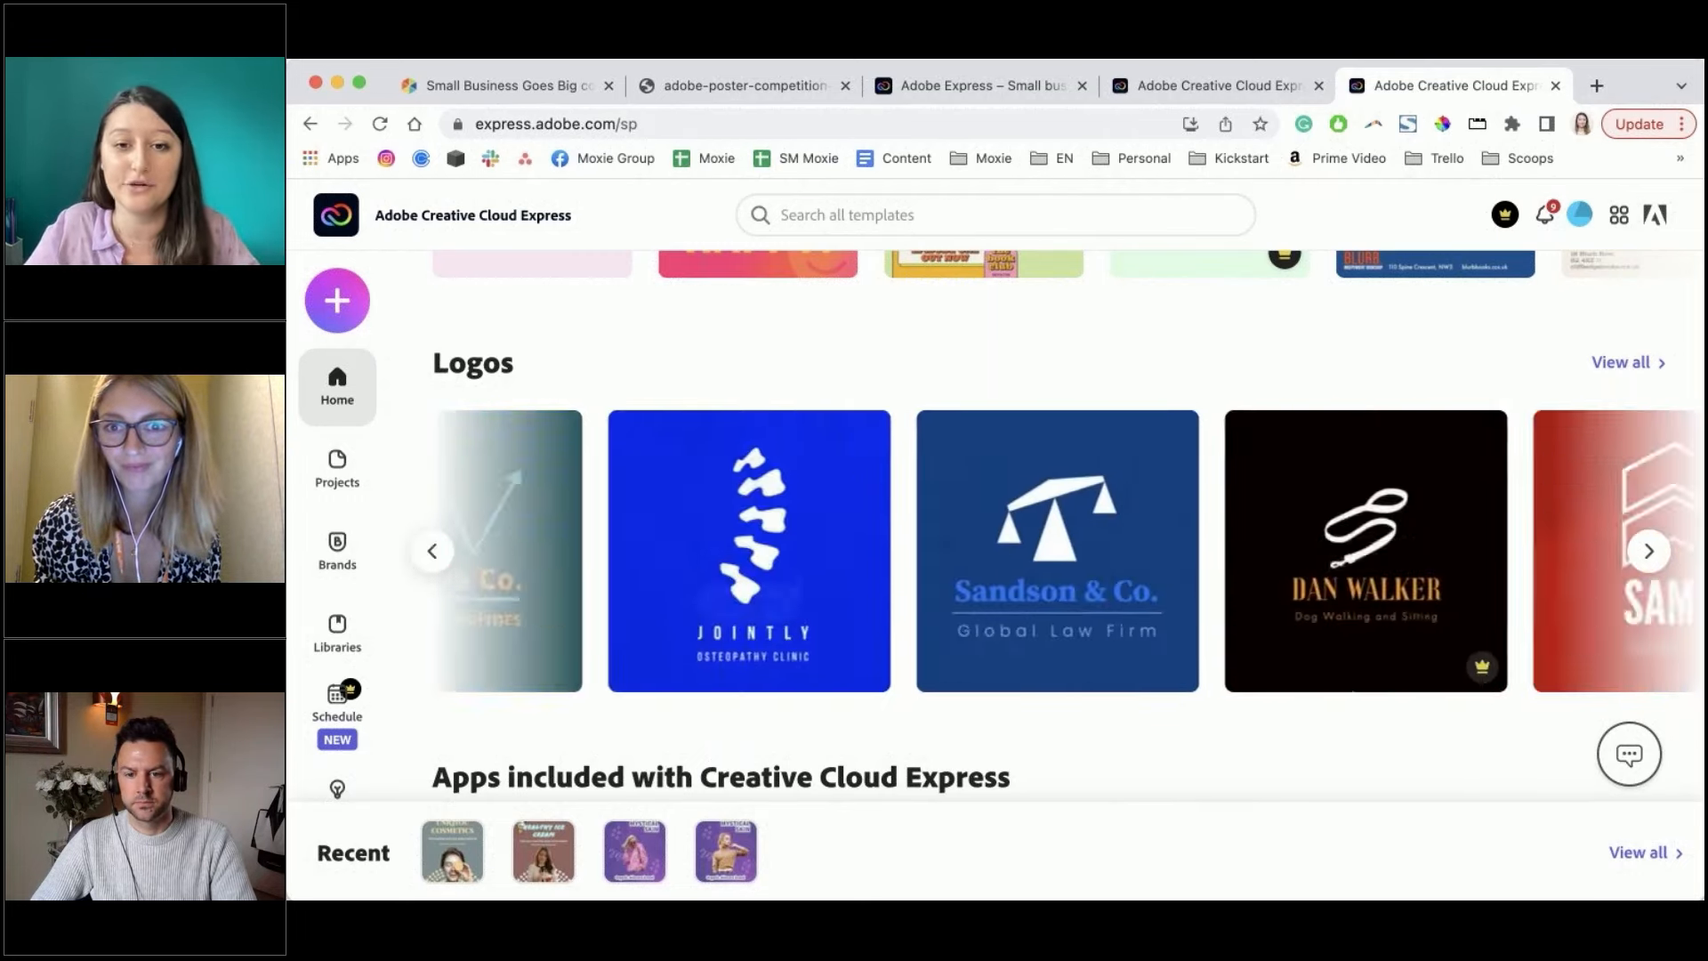
scroll(1237, 489, "right", 6)
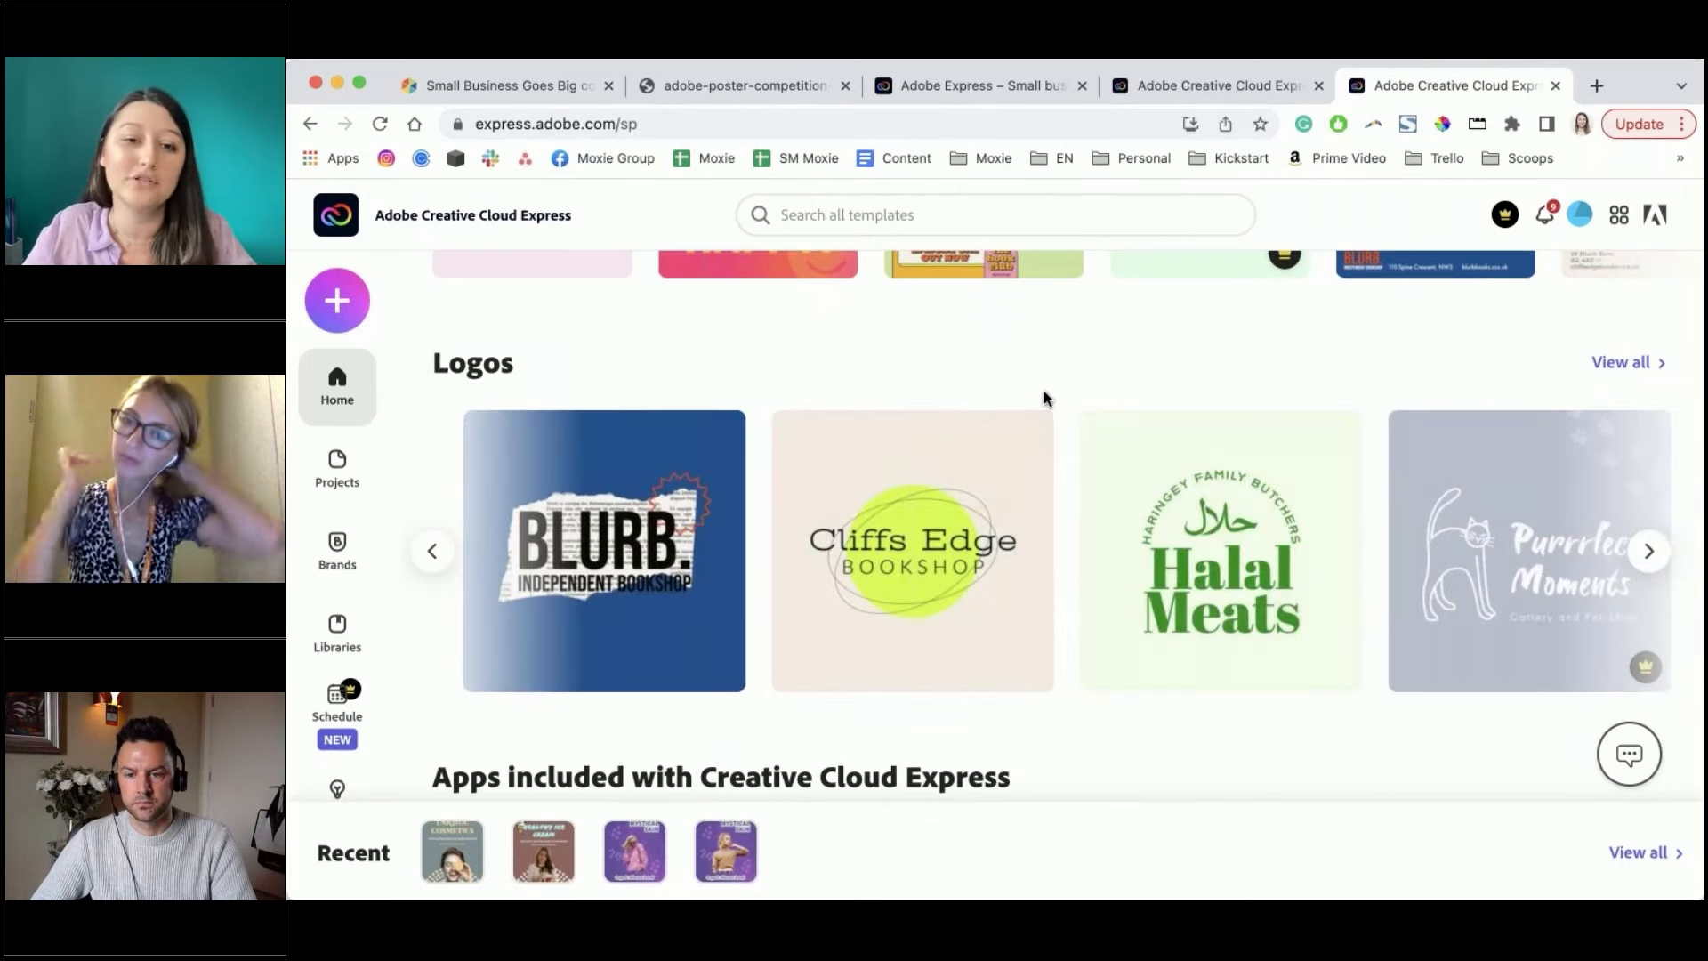
mouse_move(834, 636)
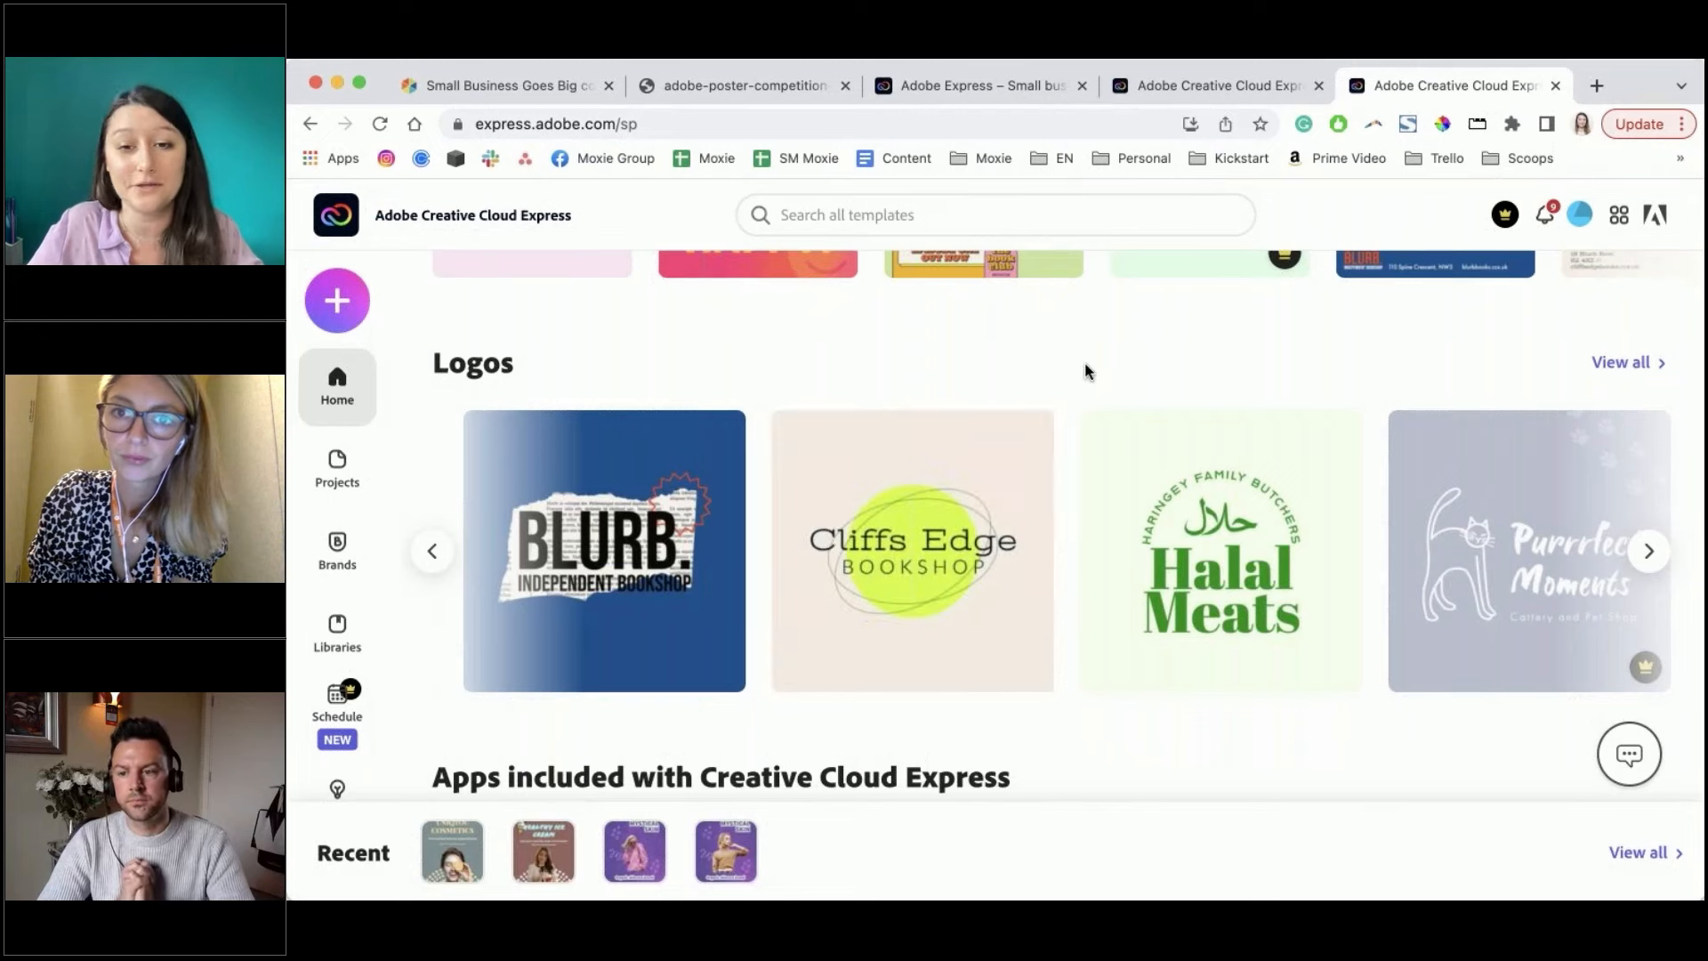
Look through the included apps and the flyer, collage, book cover and album cover templates
scroll(1085, 372, "down", 4)
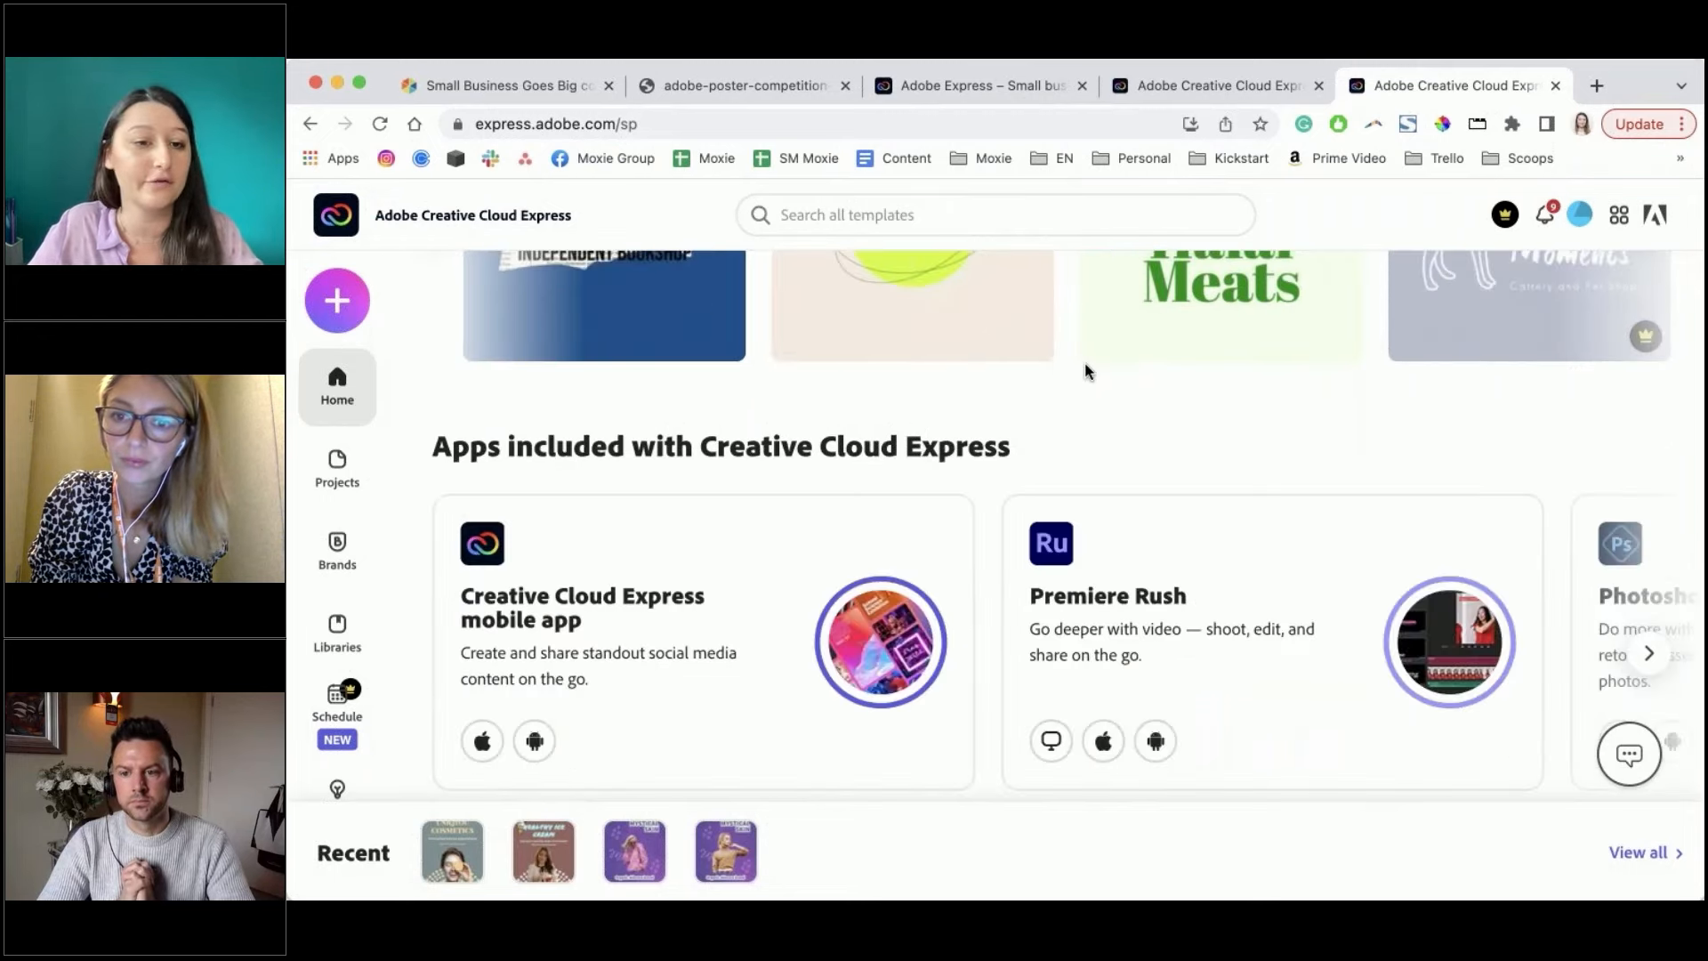
scroll(1085, 364, "down", 6)
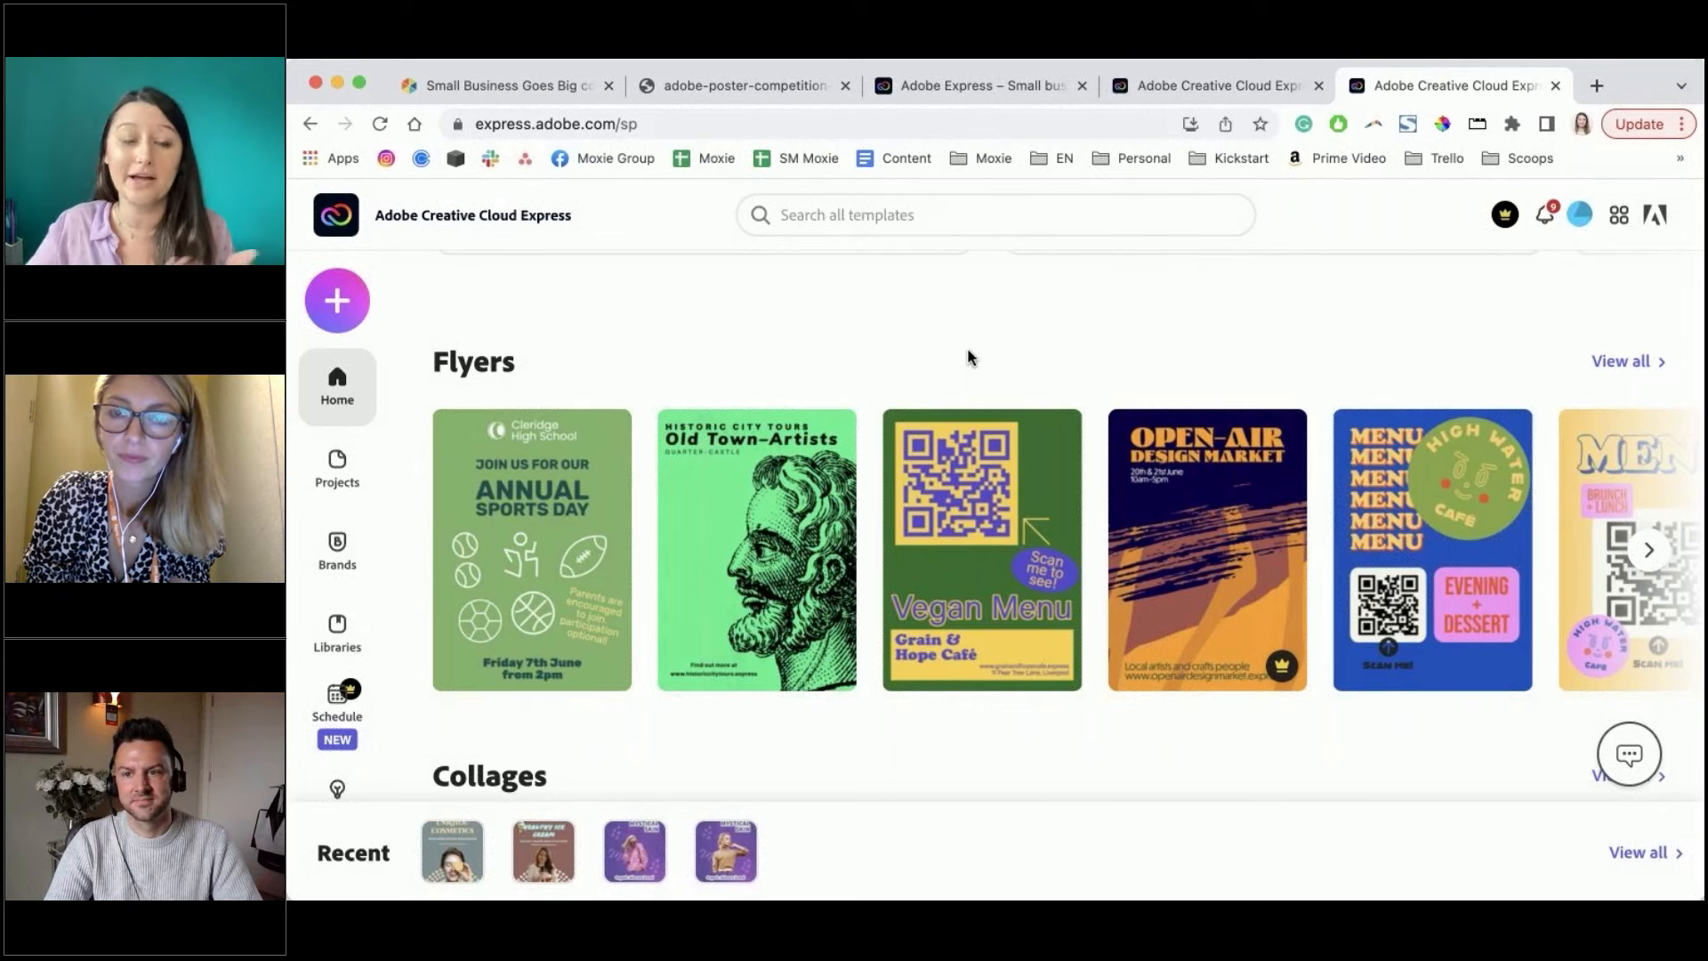
scroll(943, 427, "down", 3)
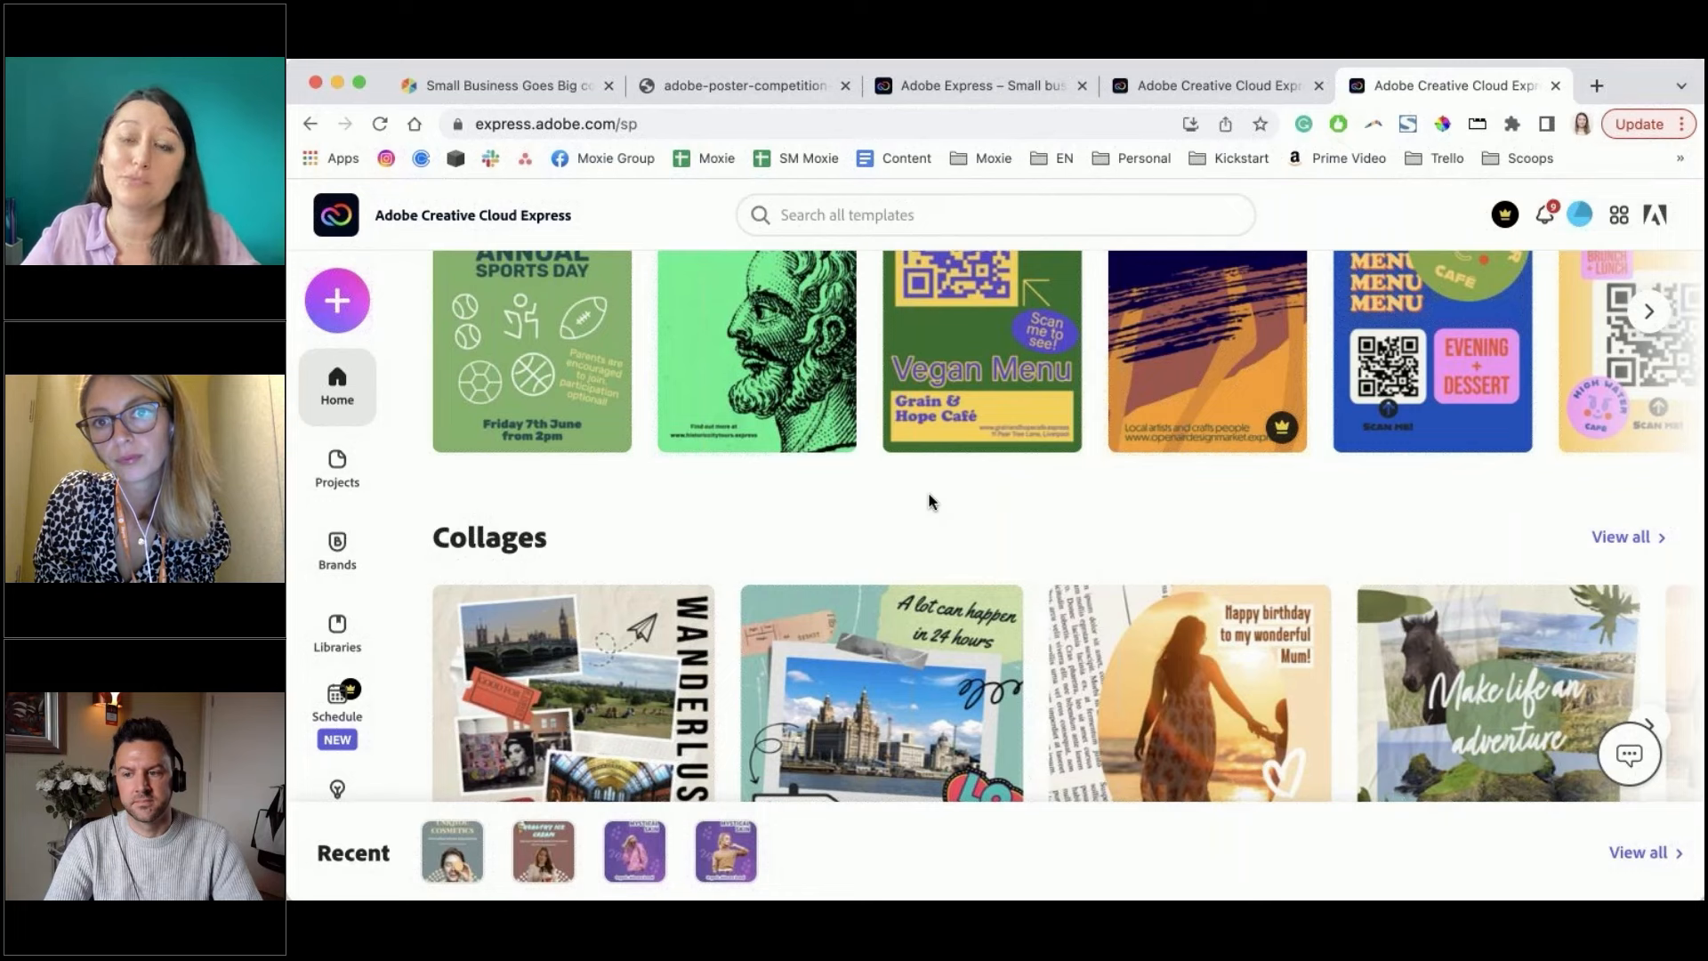
scroll(929, 500, "down", 2)
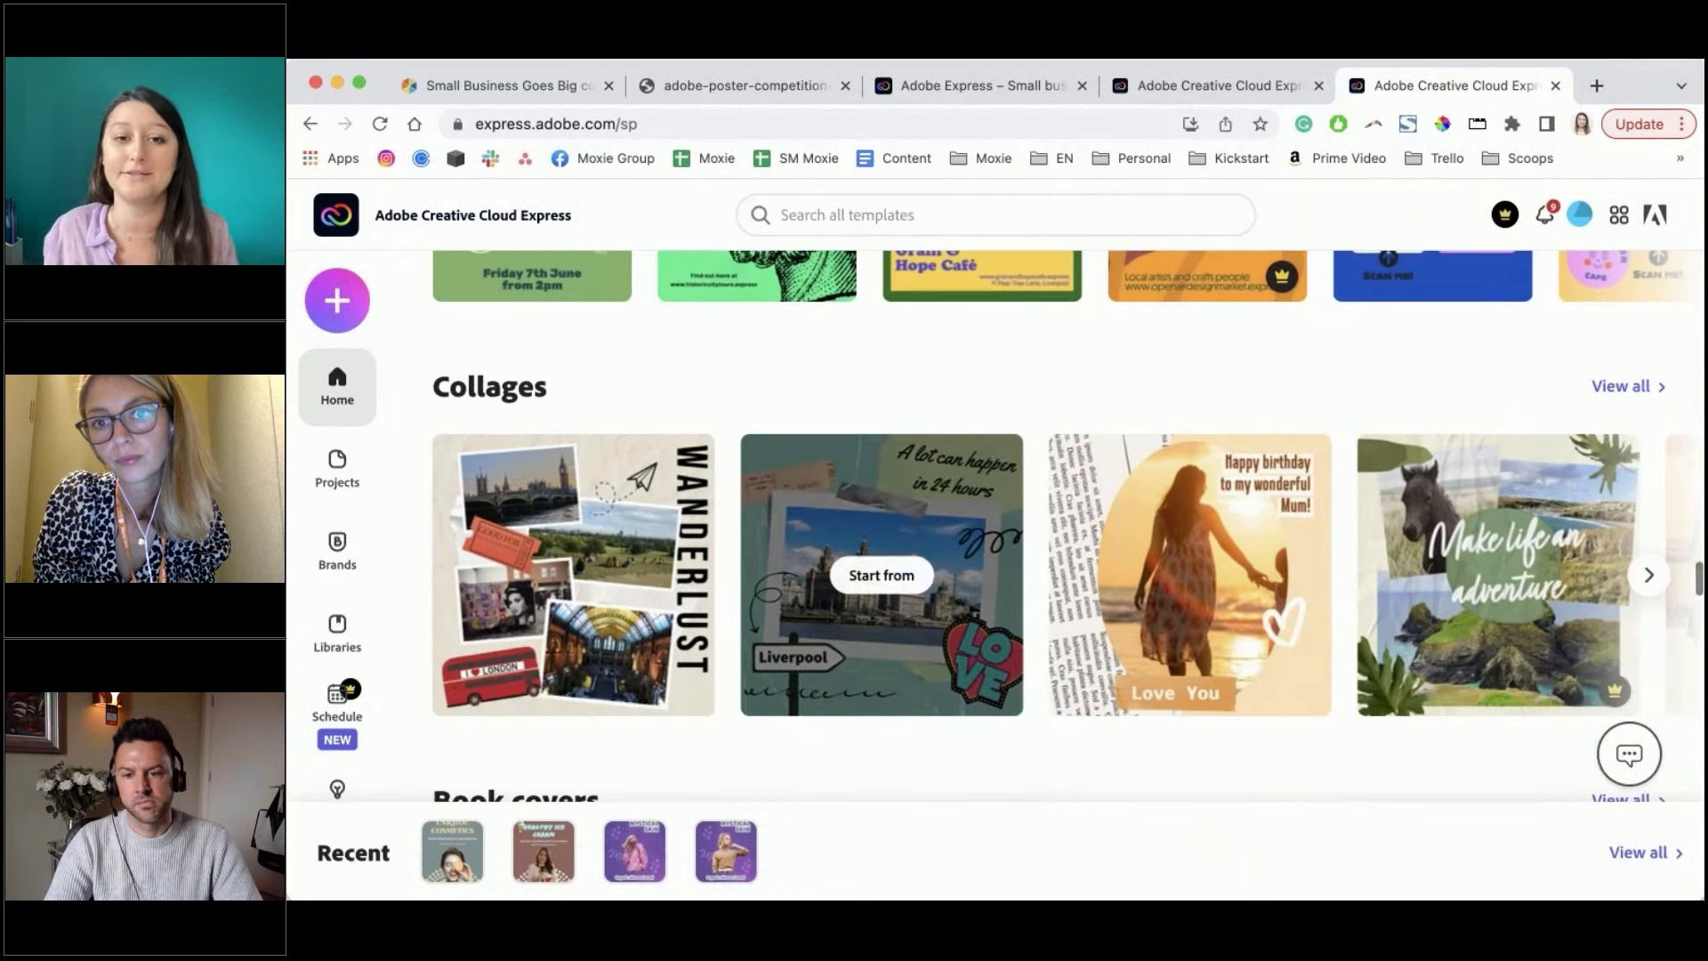
scroll(771, 600, "down", 2)
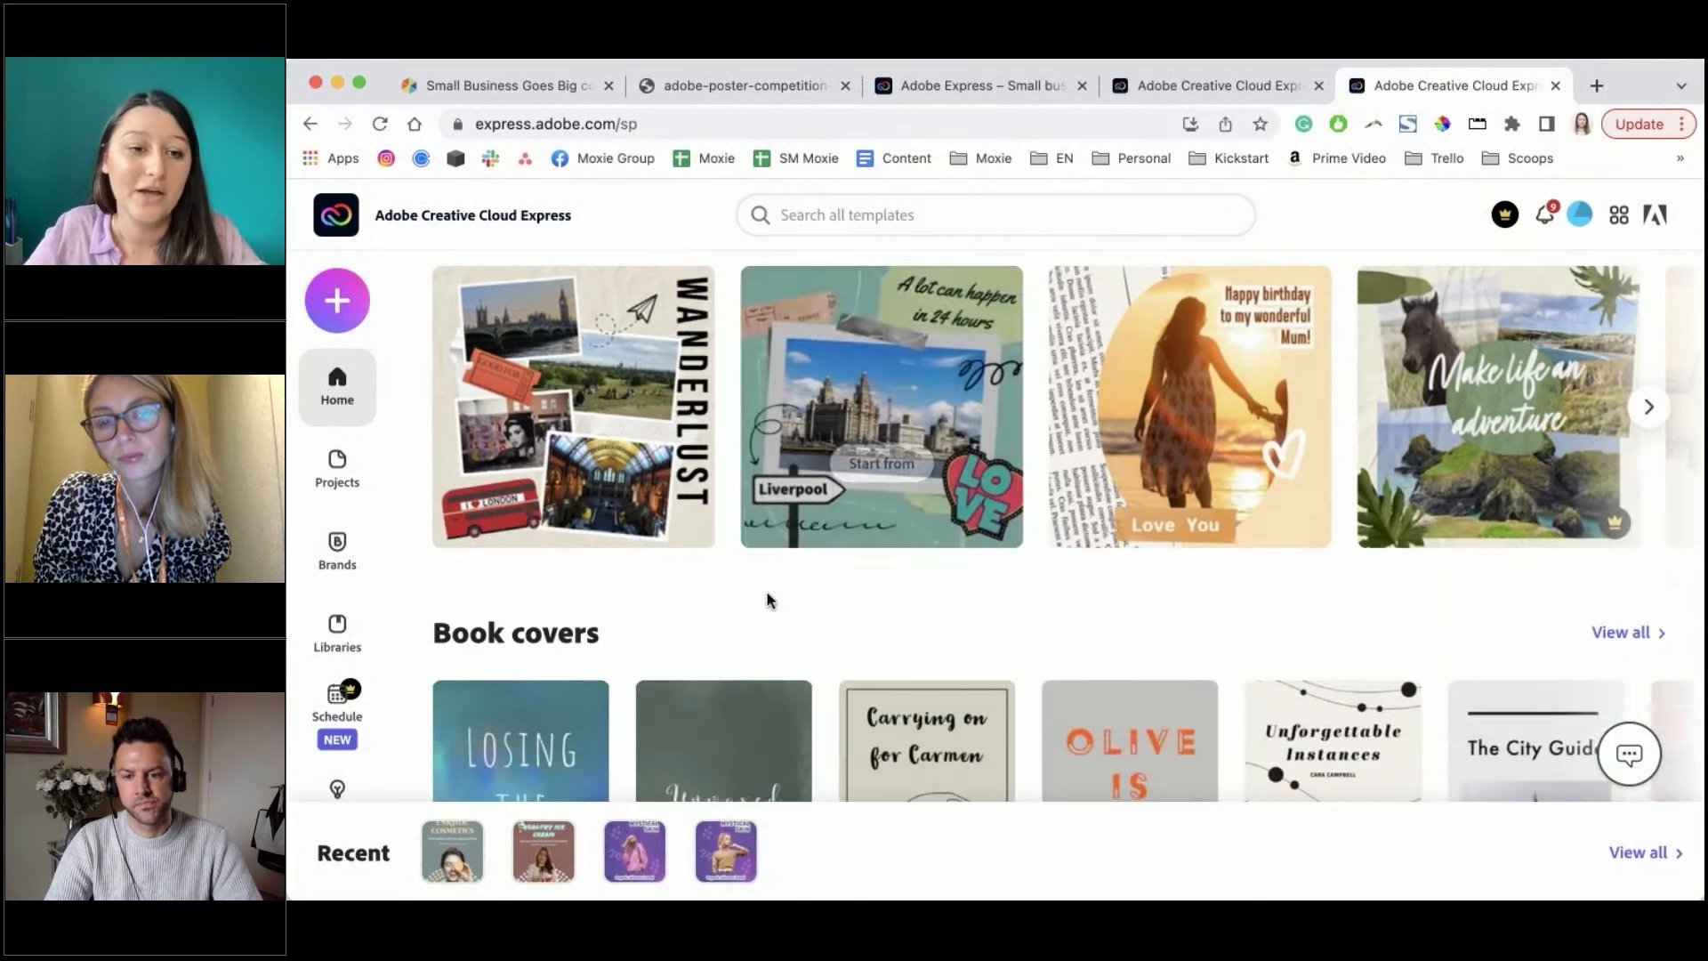
scroll(771, 601, "down", 3)
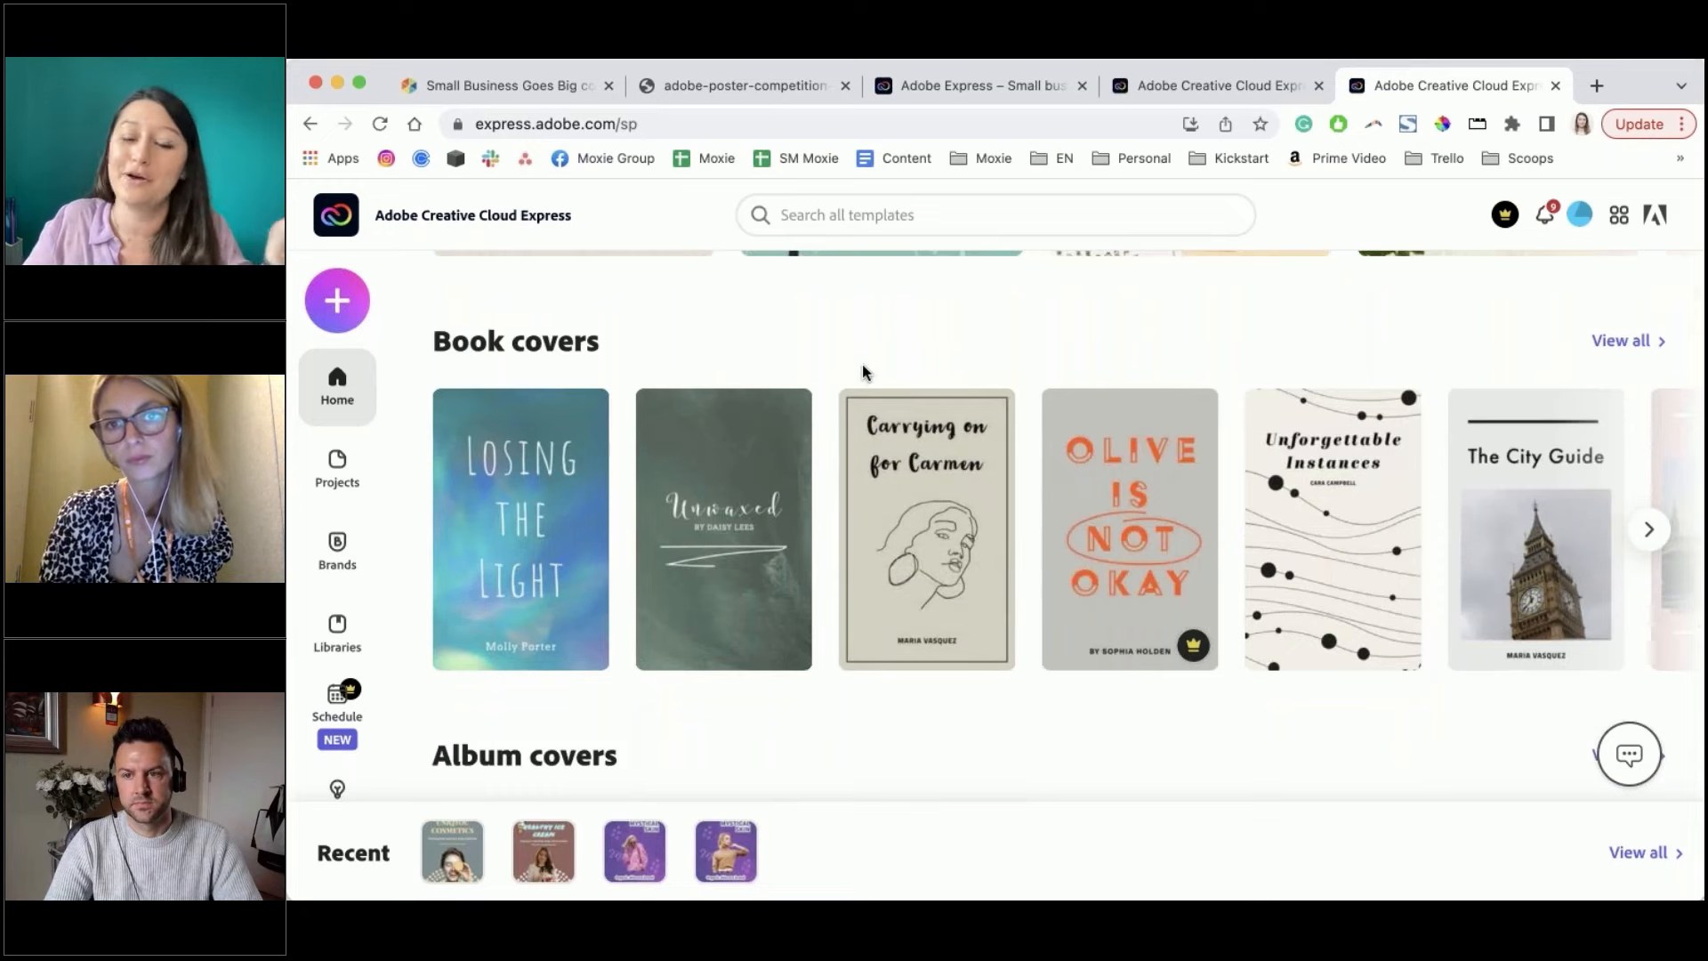
scroll(862, 365, "down", 6)
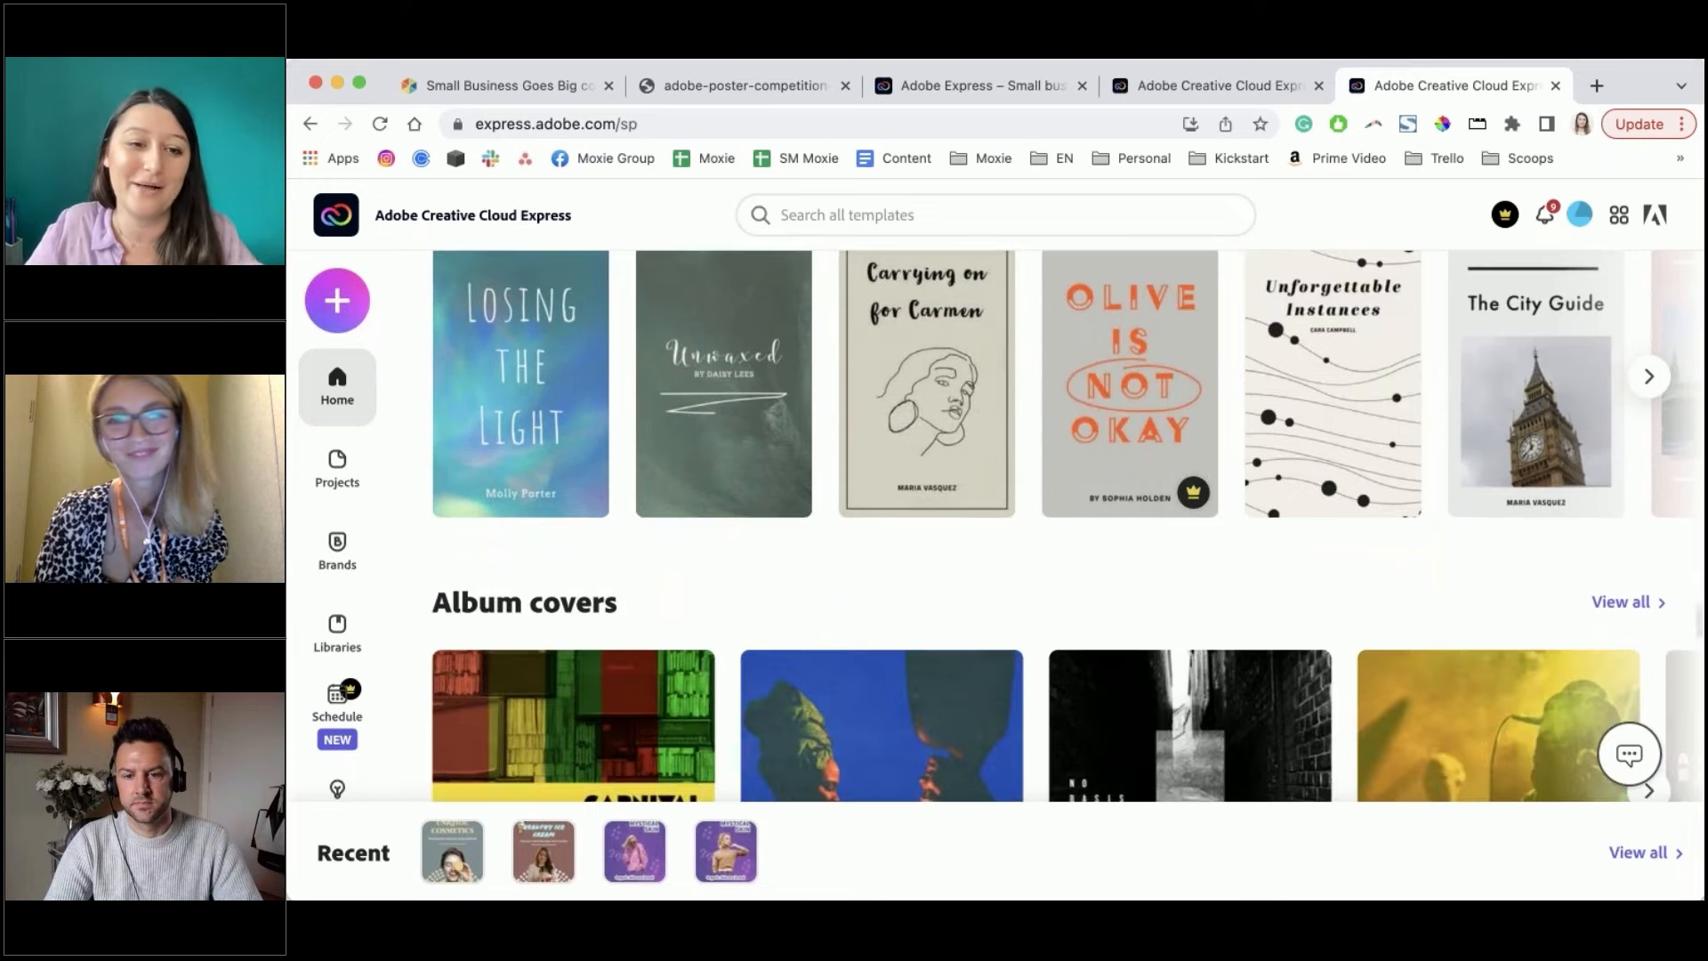
Examine the resume, invitation and menu templates and the Discover the latest tutorials at the end of the home page
scroll(789, 621, "down", 4)
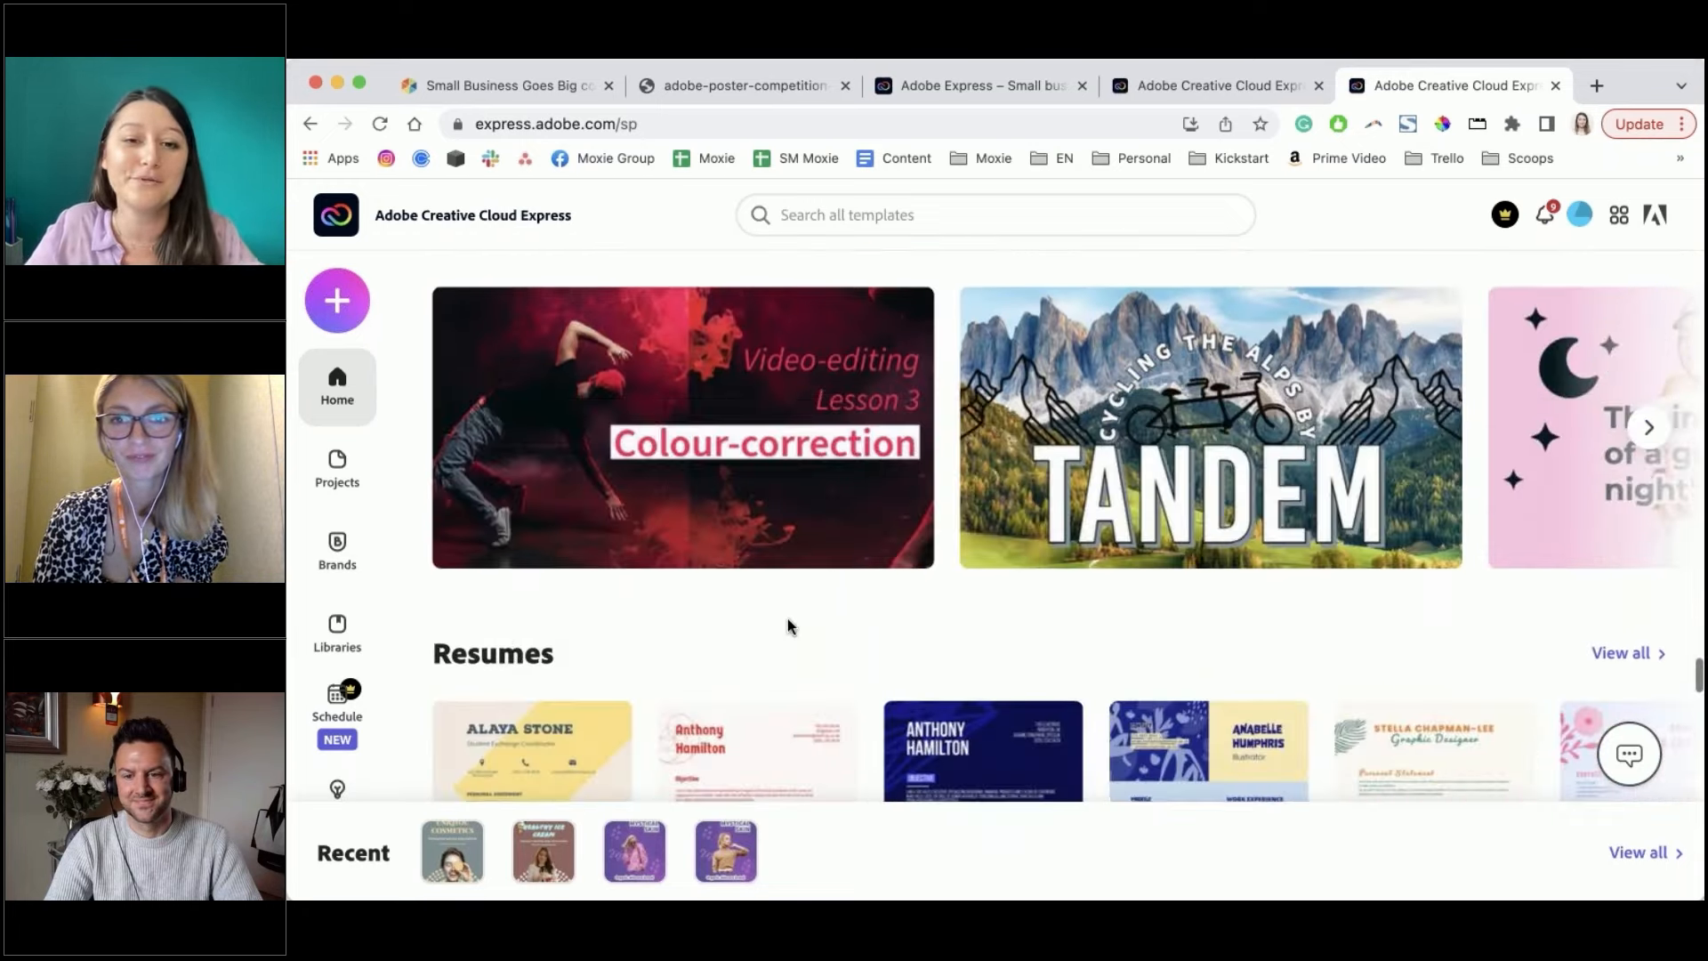
scroll(1183, 434, "down", 4)
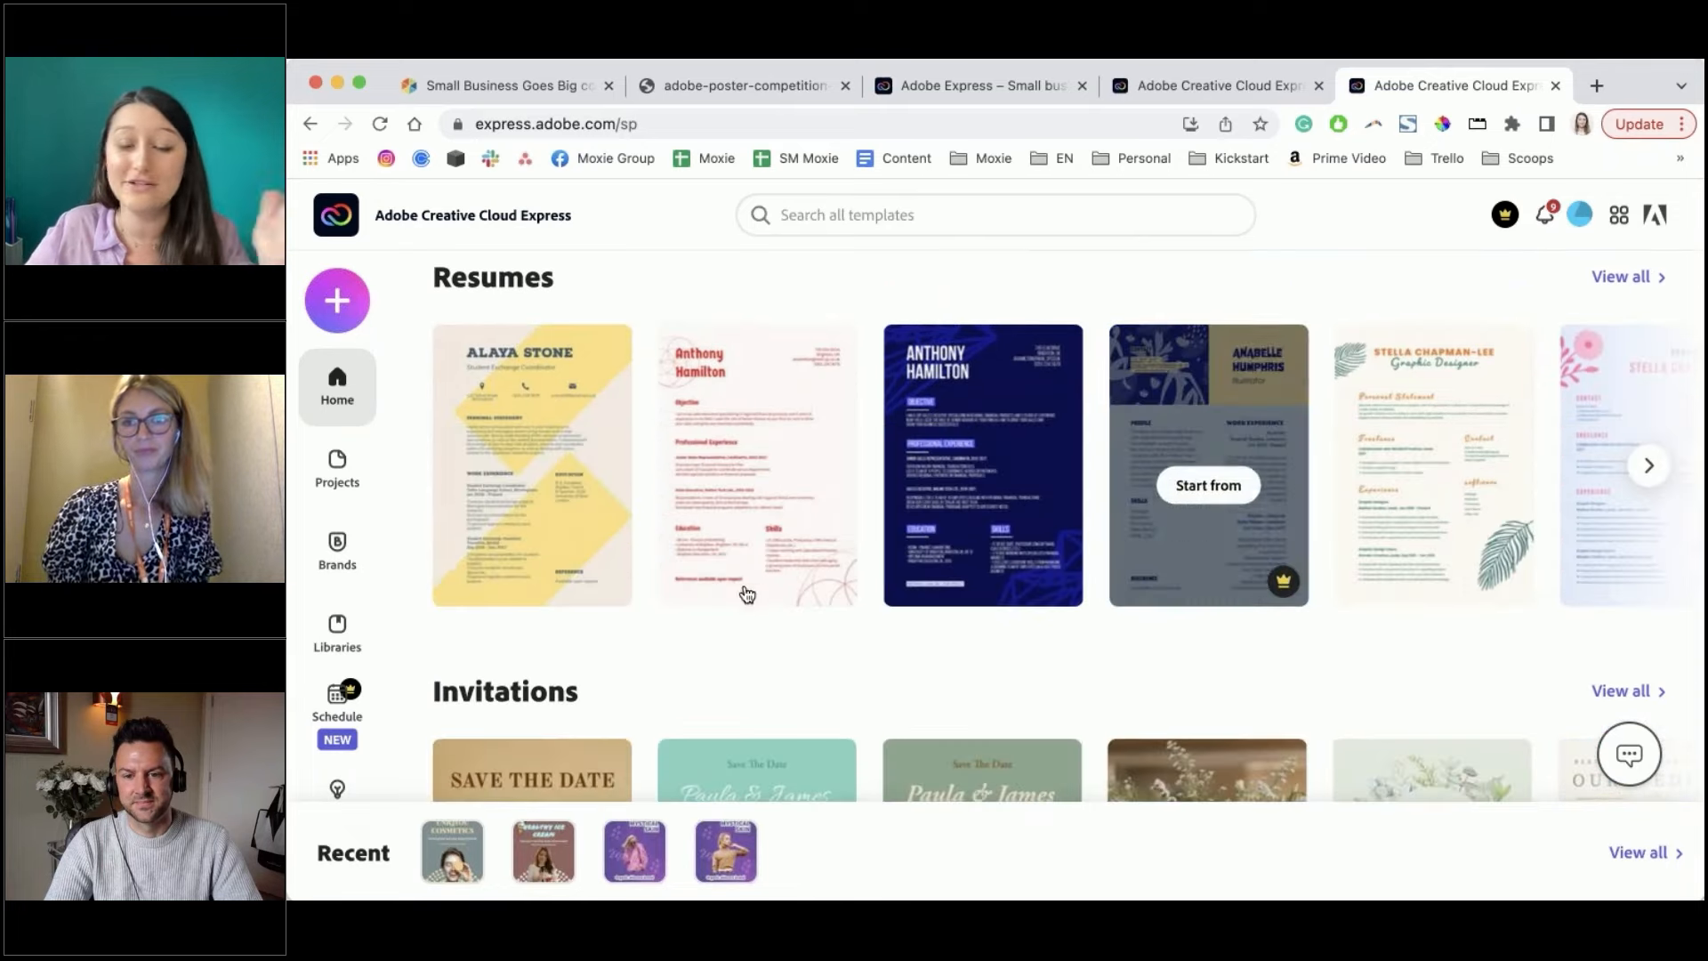
scroll(868, 545, "down", 4)
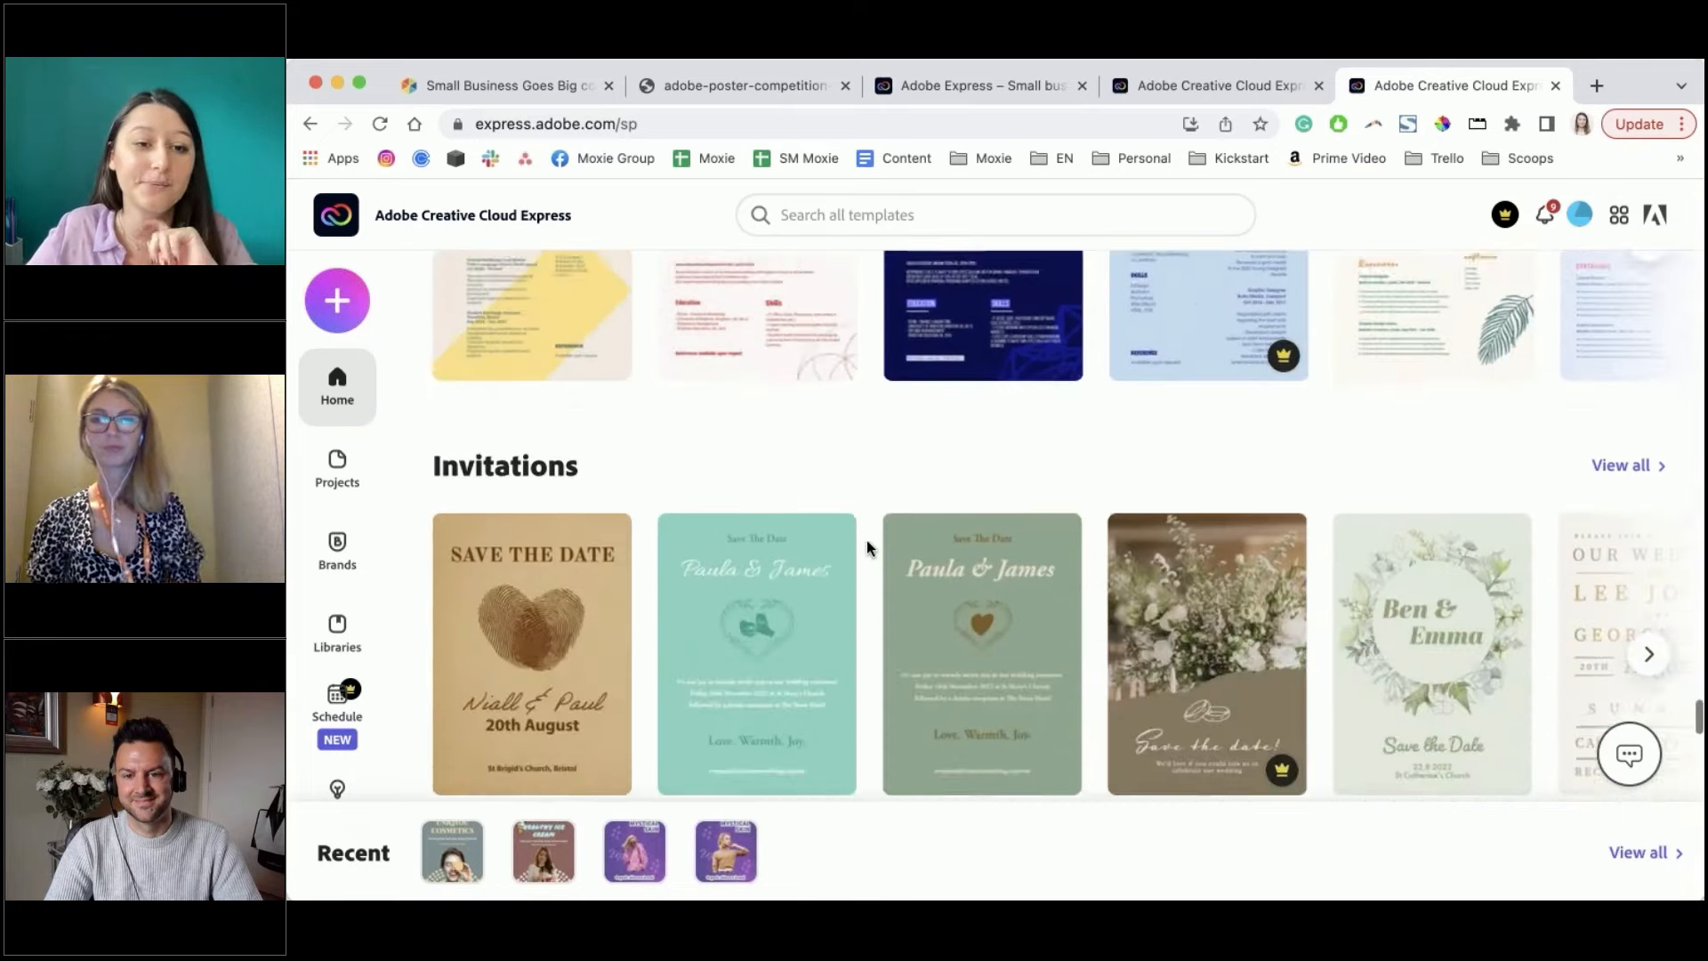
scroll(869, 546, "down", 4)
scroll(868, 546, "down", 4)
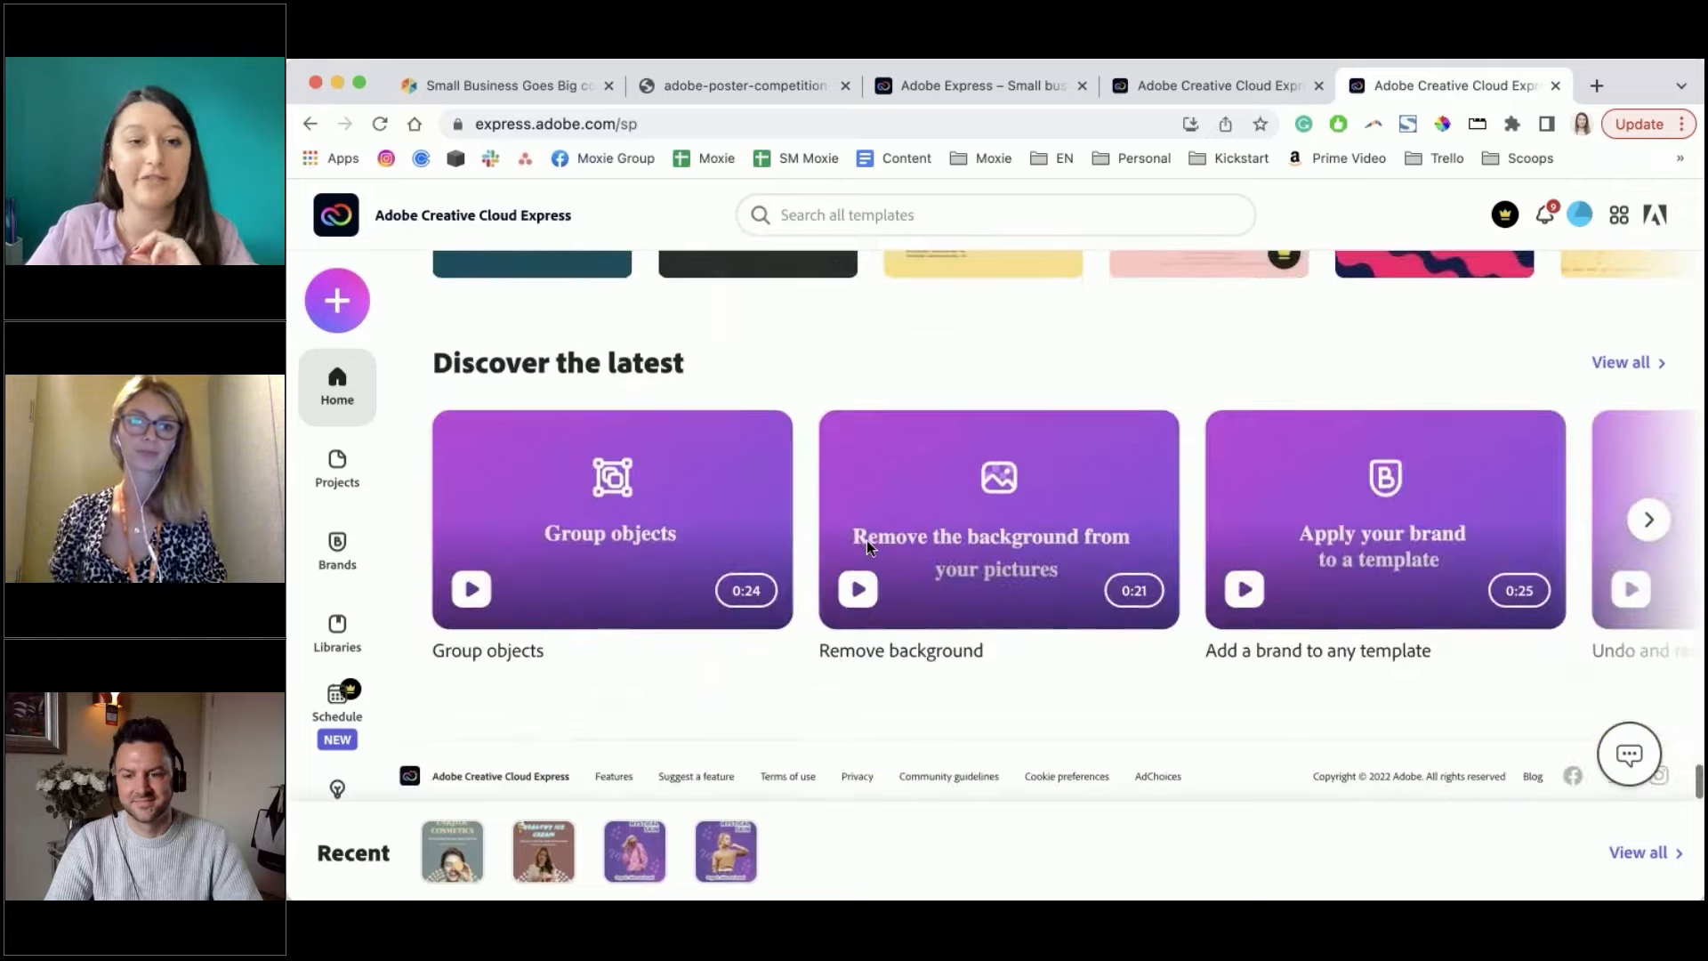
scroll(868, 546, "up", 4)
scroll(868, 544, "down", 4)
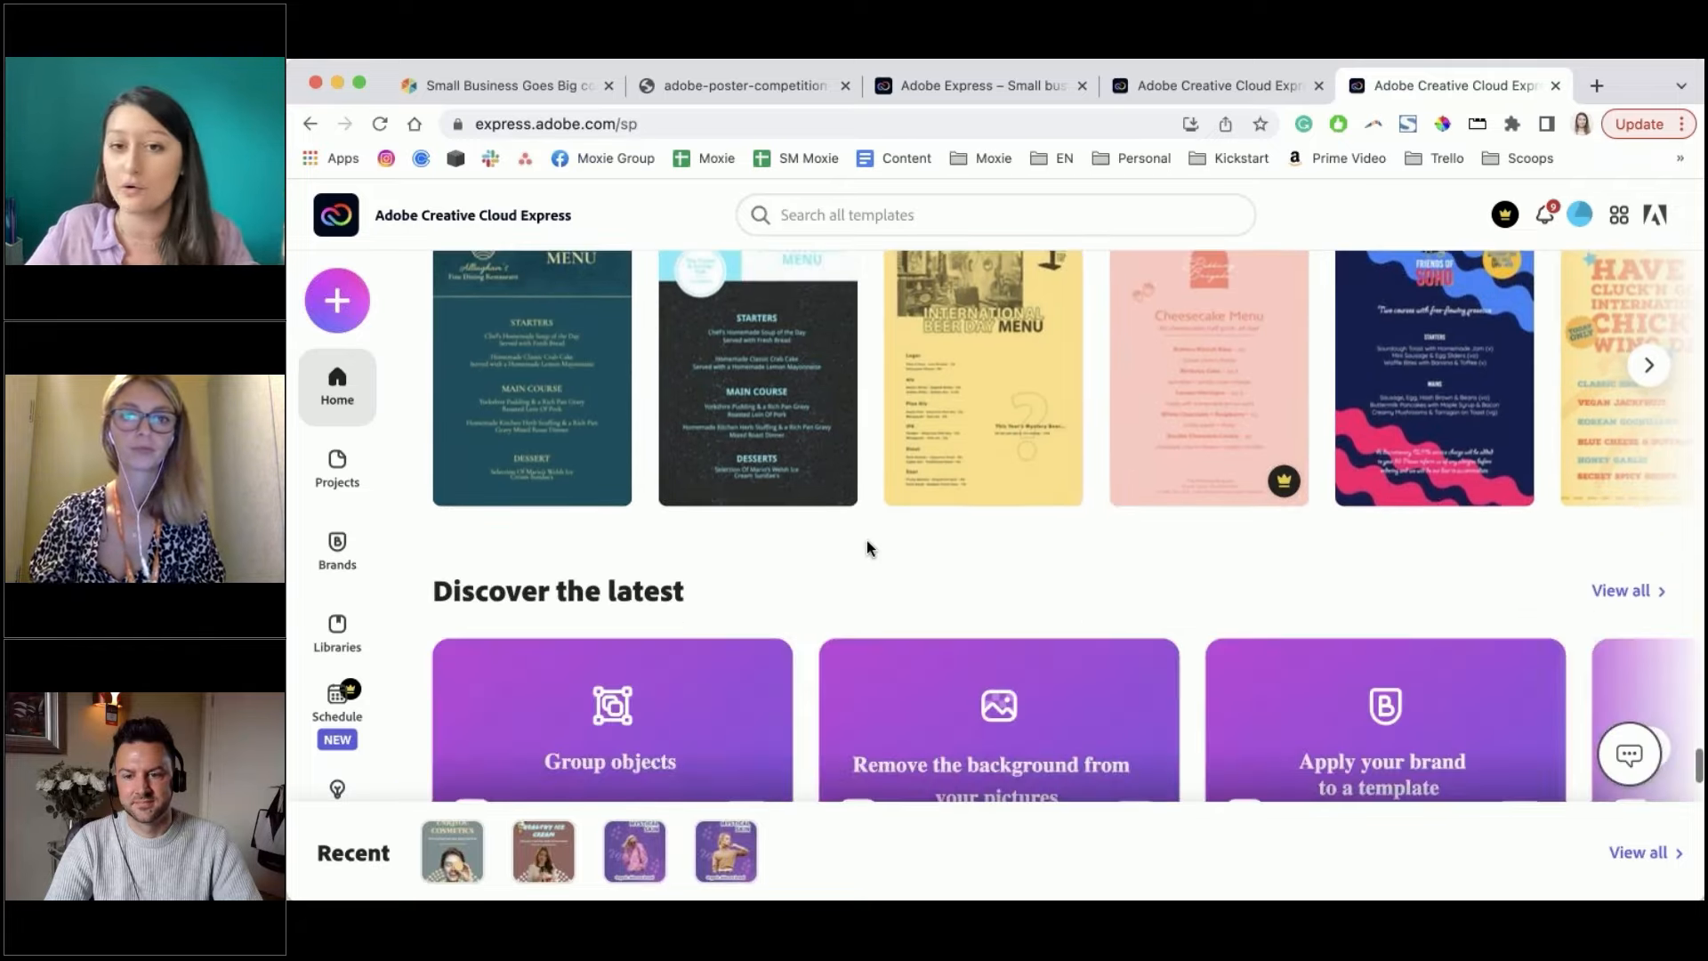
Review the invitation templates again and return to the Create a new project section at the start of the home page
scroll(717, 534, "up", 8)
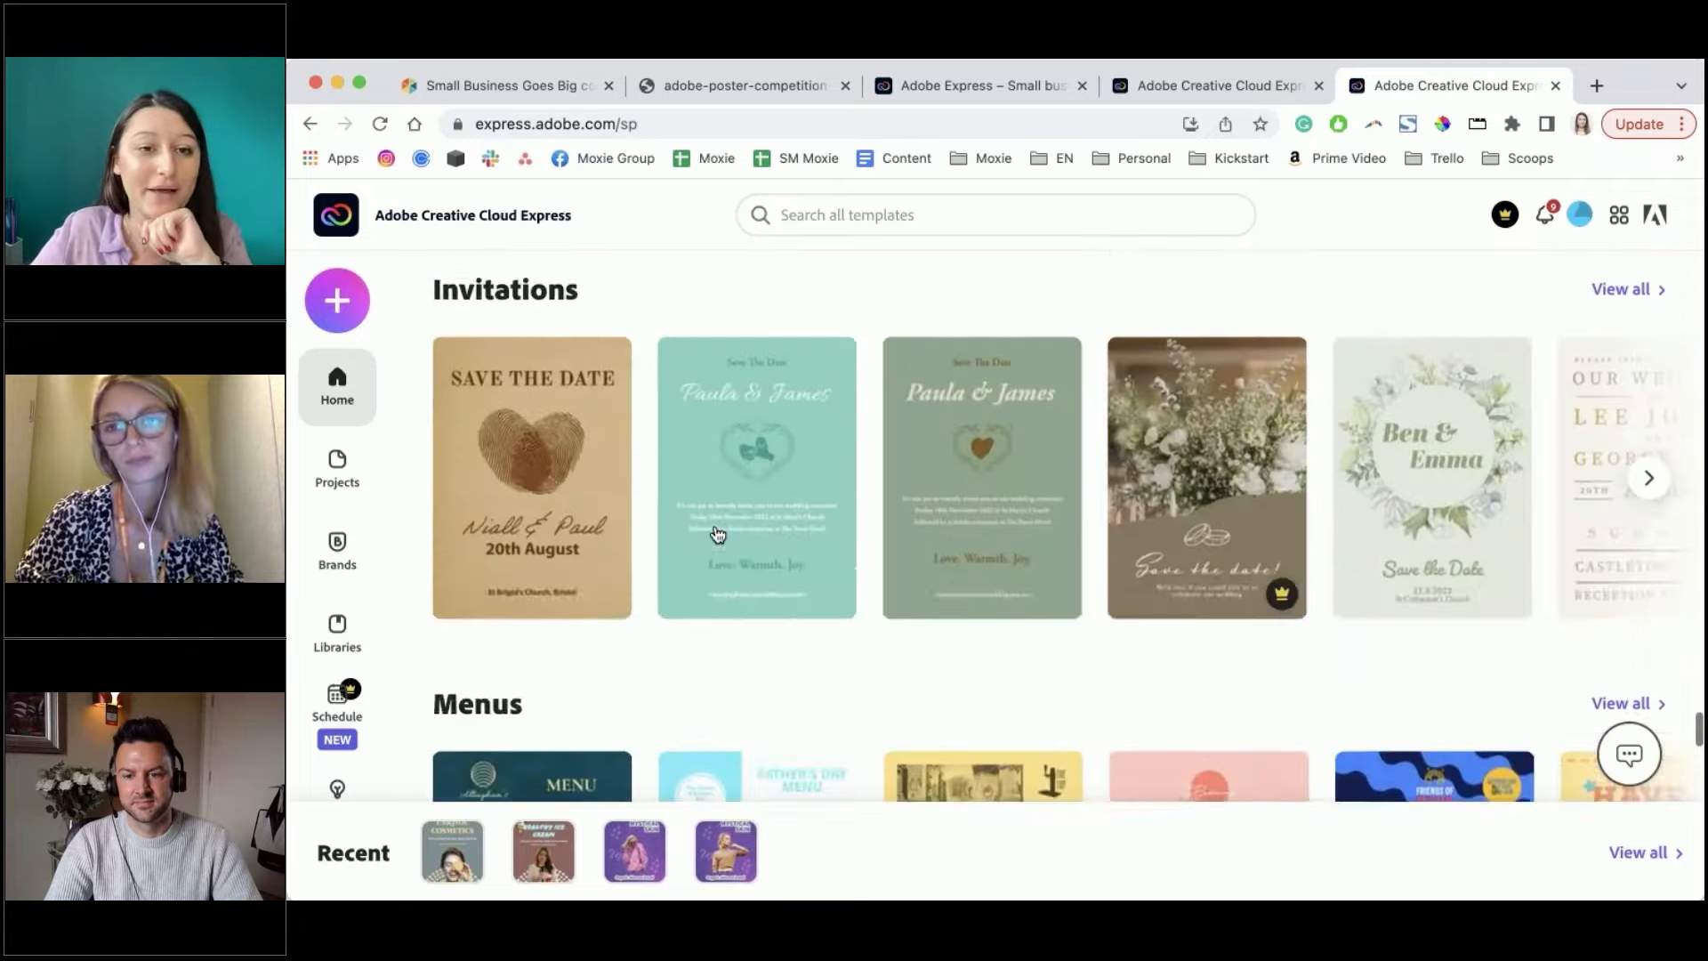
scroll(717, 534, "down", 5)
scroll(1067, 525, "down", 10)
scroll(1068, 525, "up", 5)
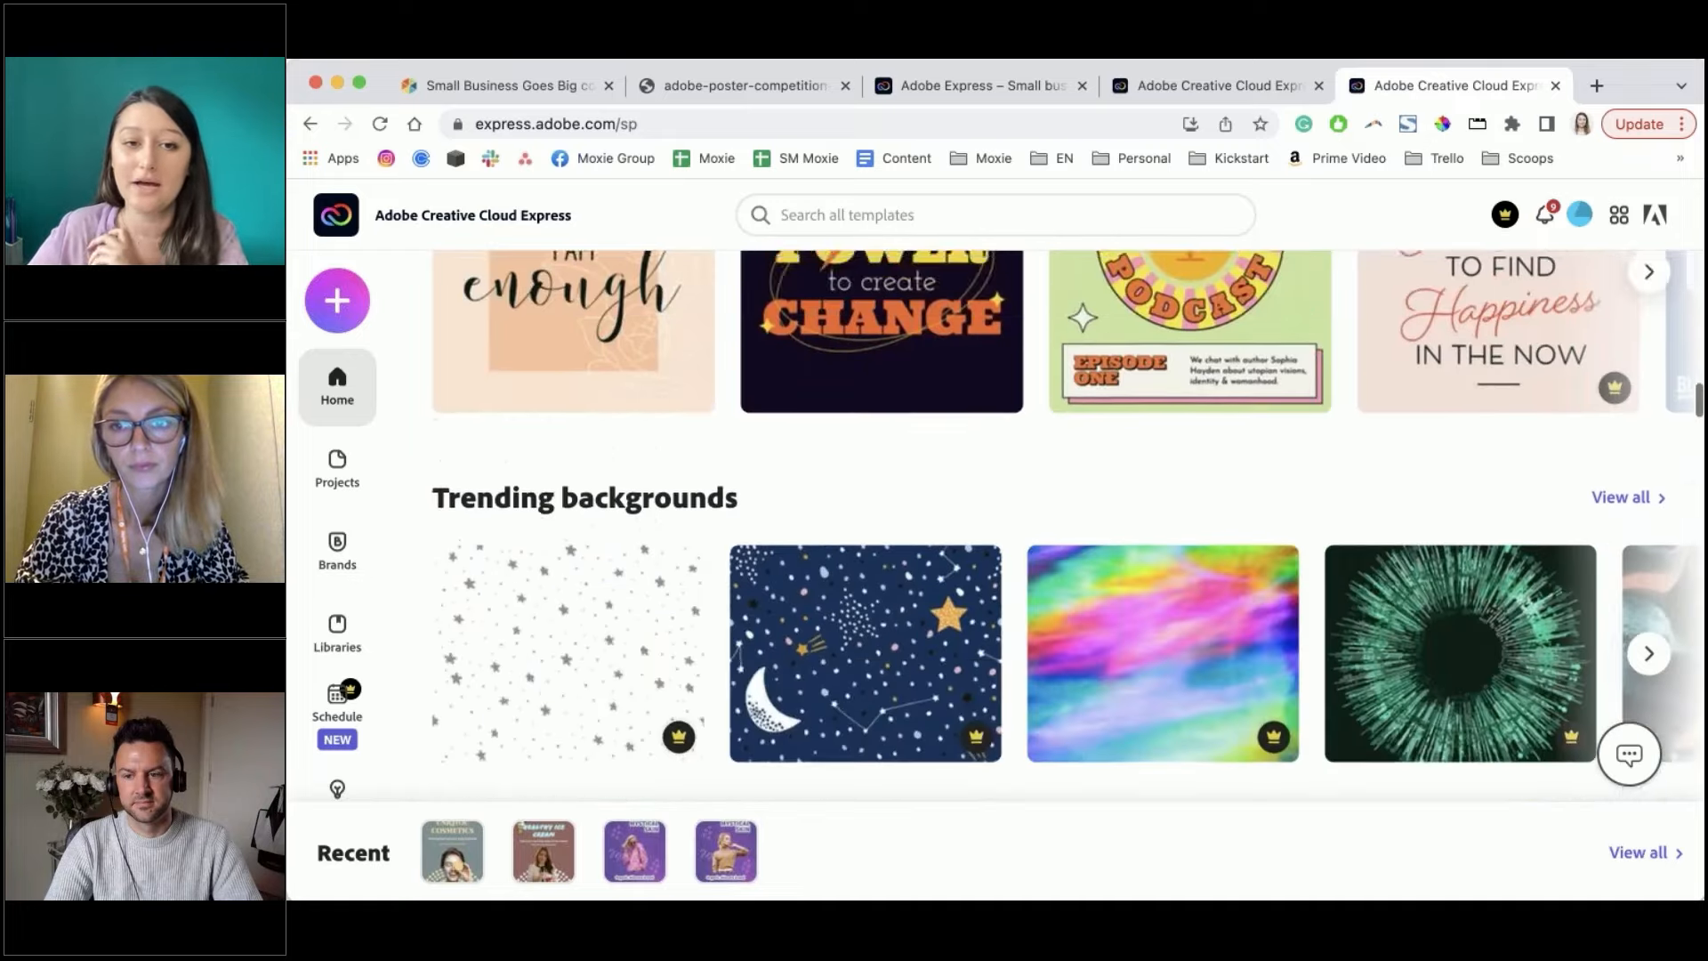
scroll(880, 352, "up", 10)
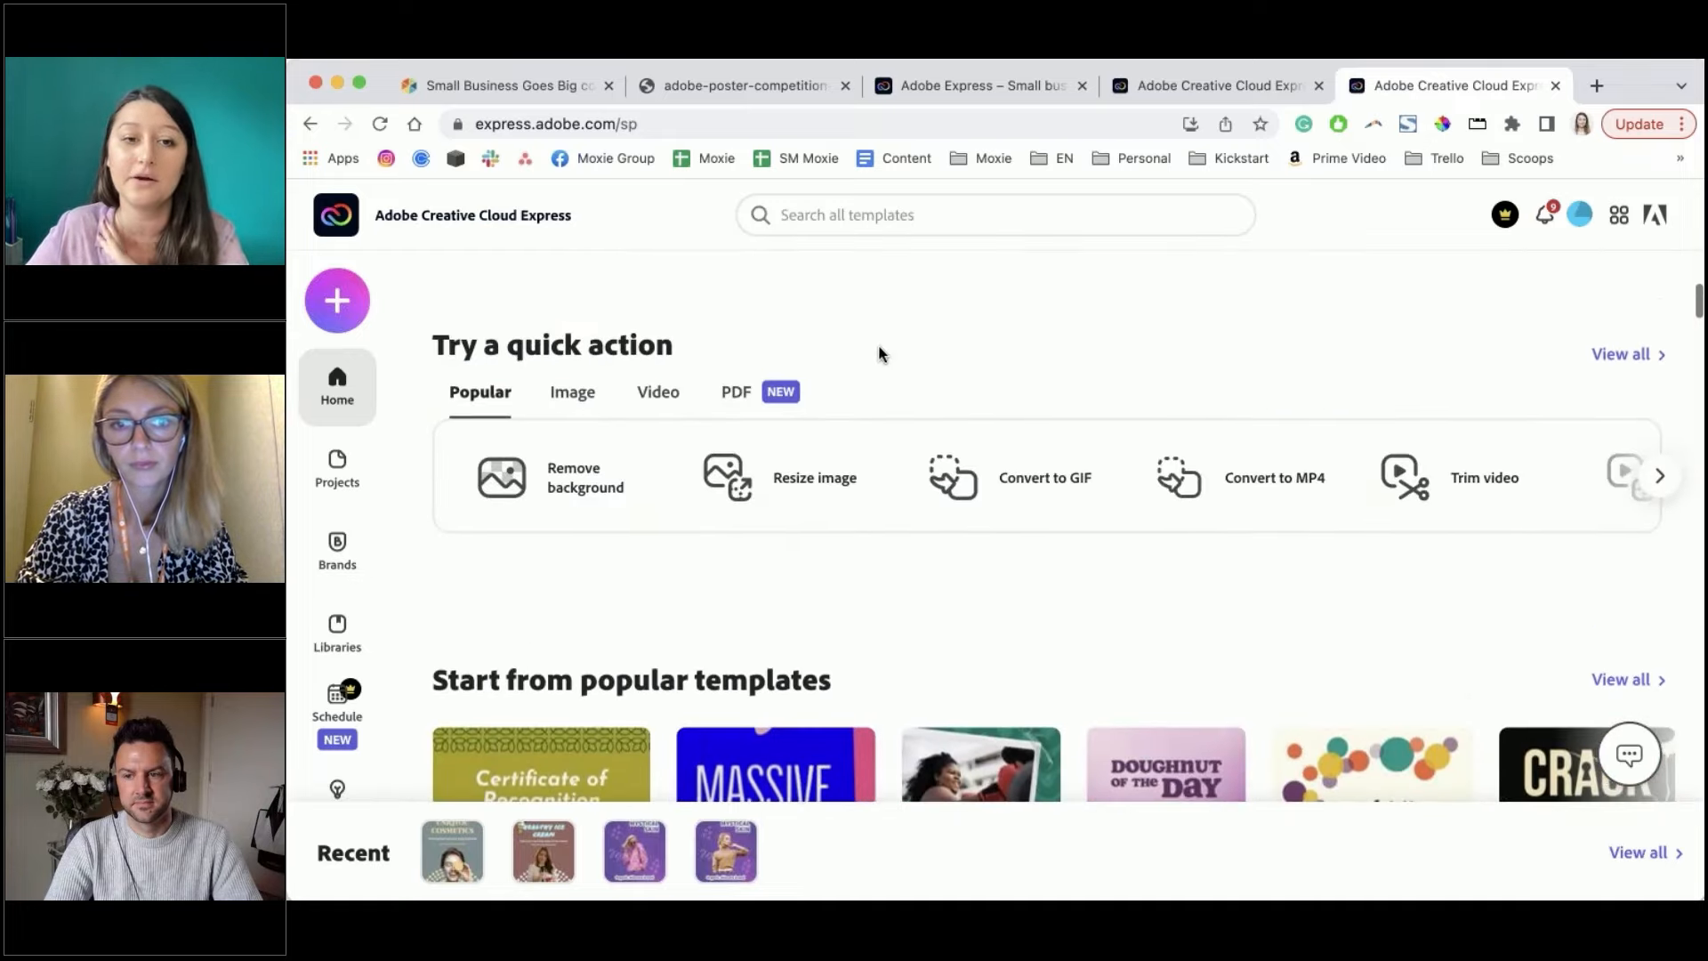
scroll(881, 352, "up", 3)
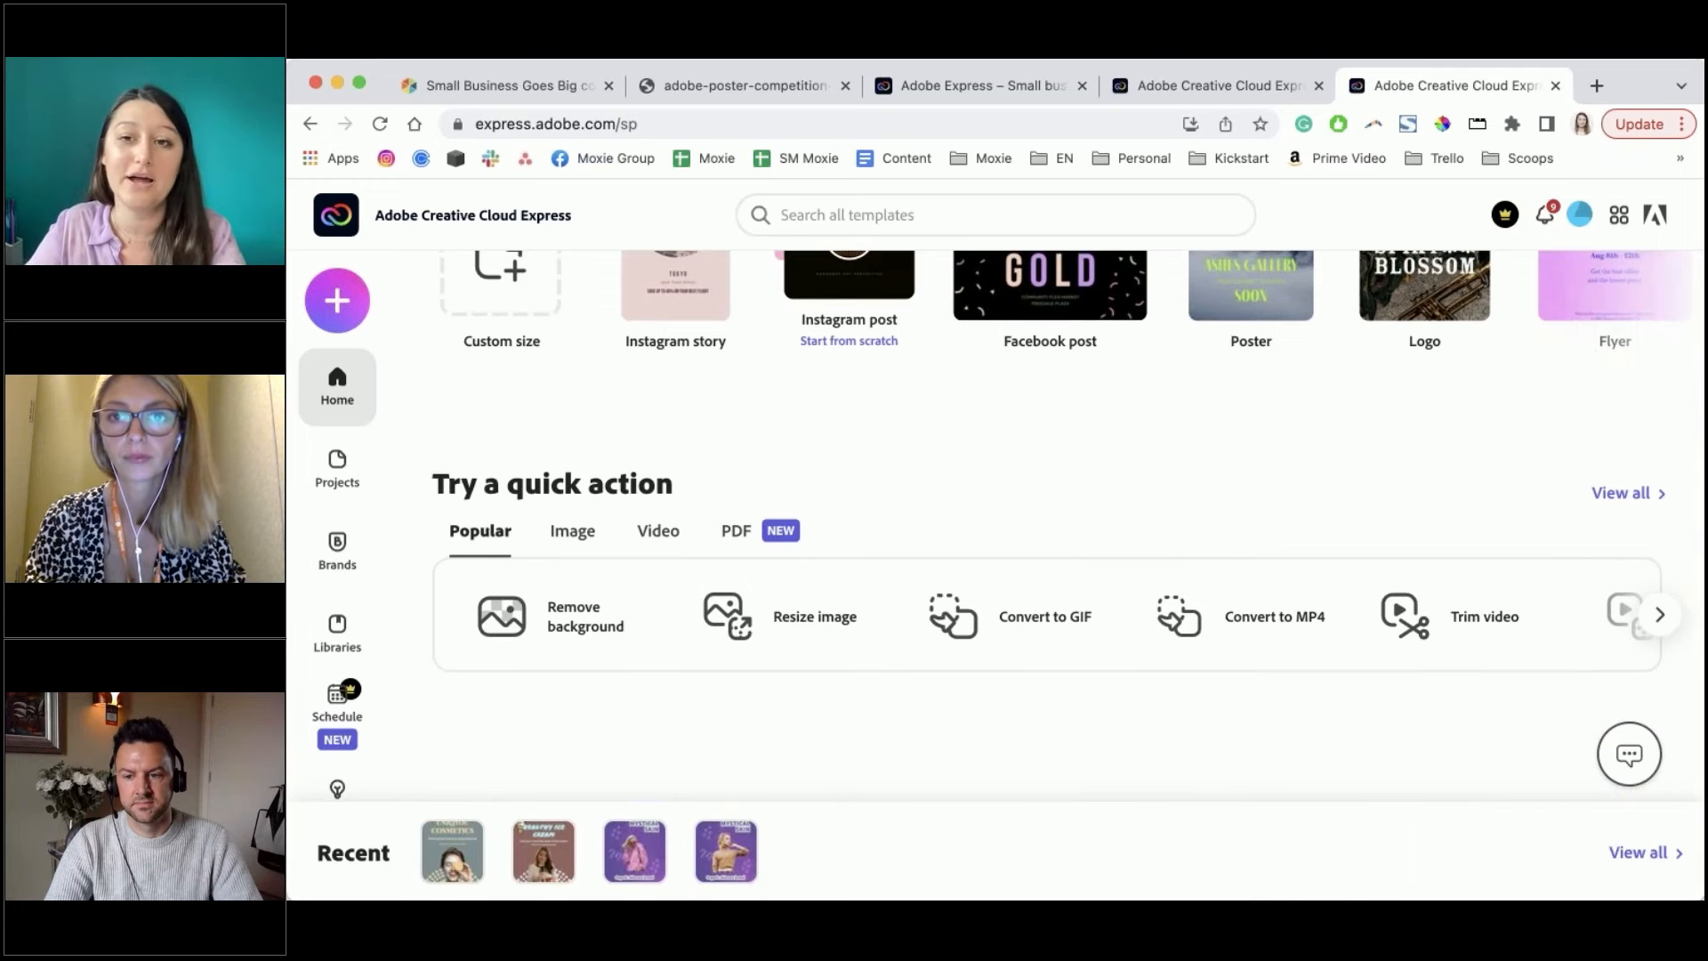
scroll(978, 400, "up", 8)
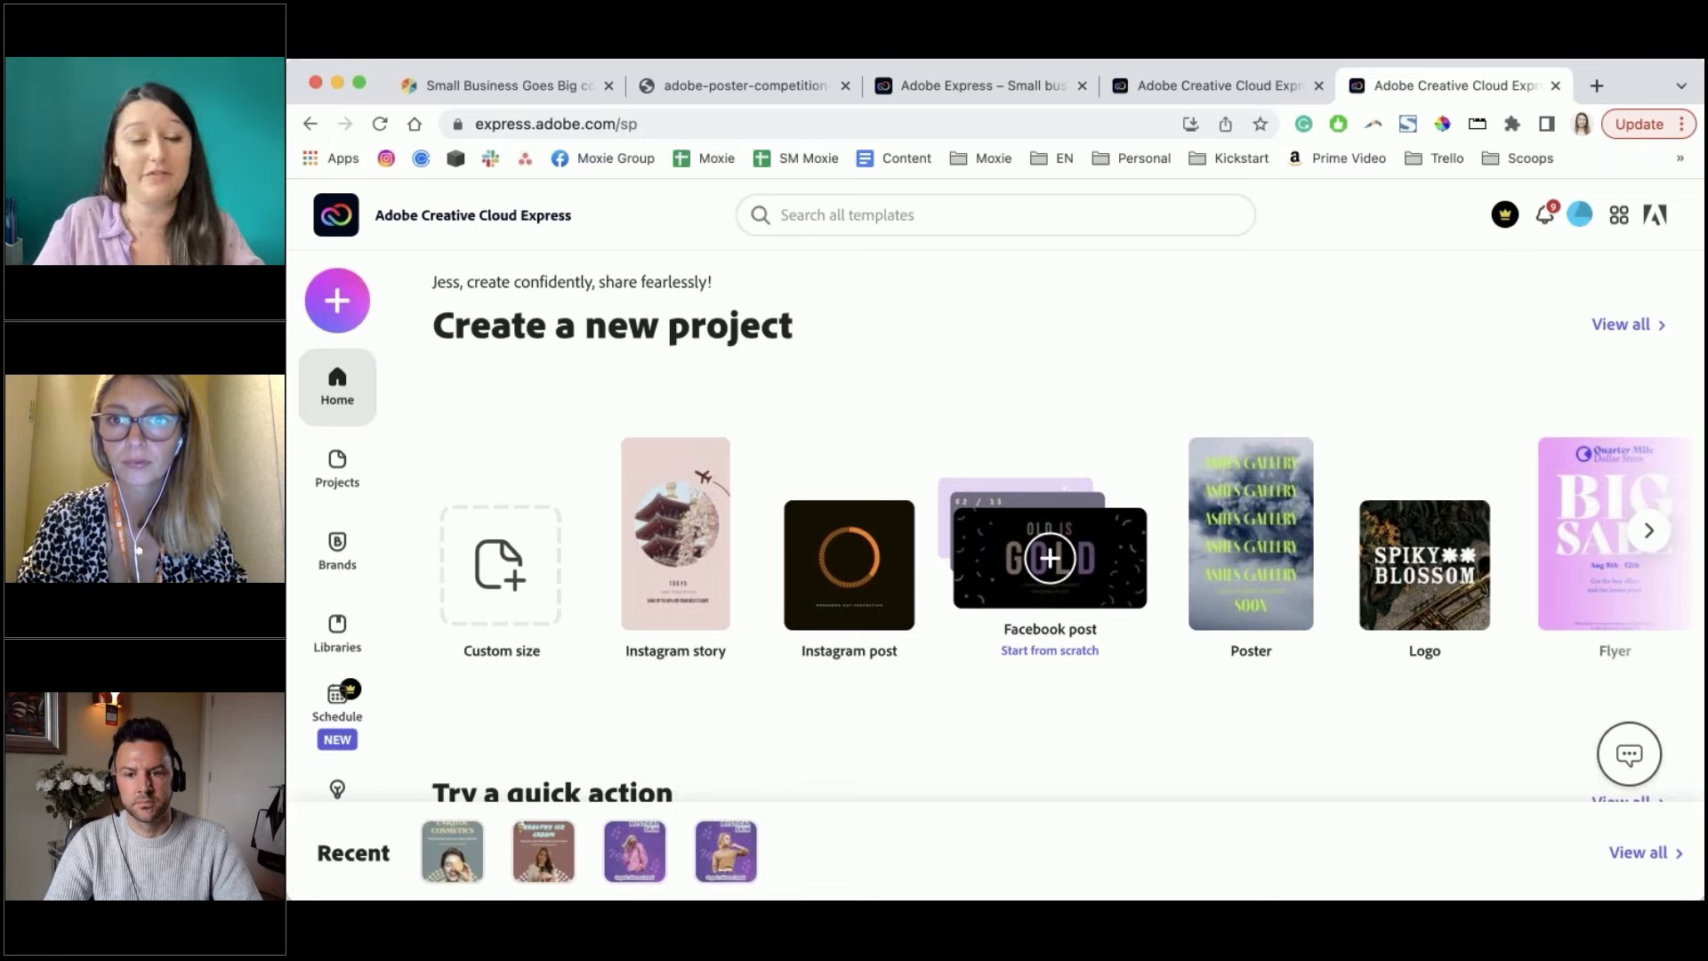
Switch to the open Sandelle Swimwear poster project and select the Sandelle Swimwear title group
left_click(983, 85)
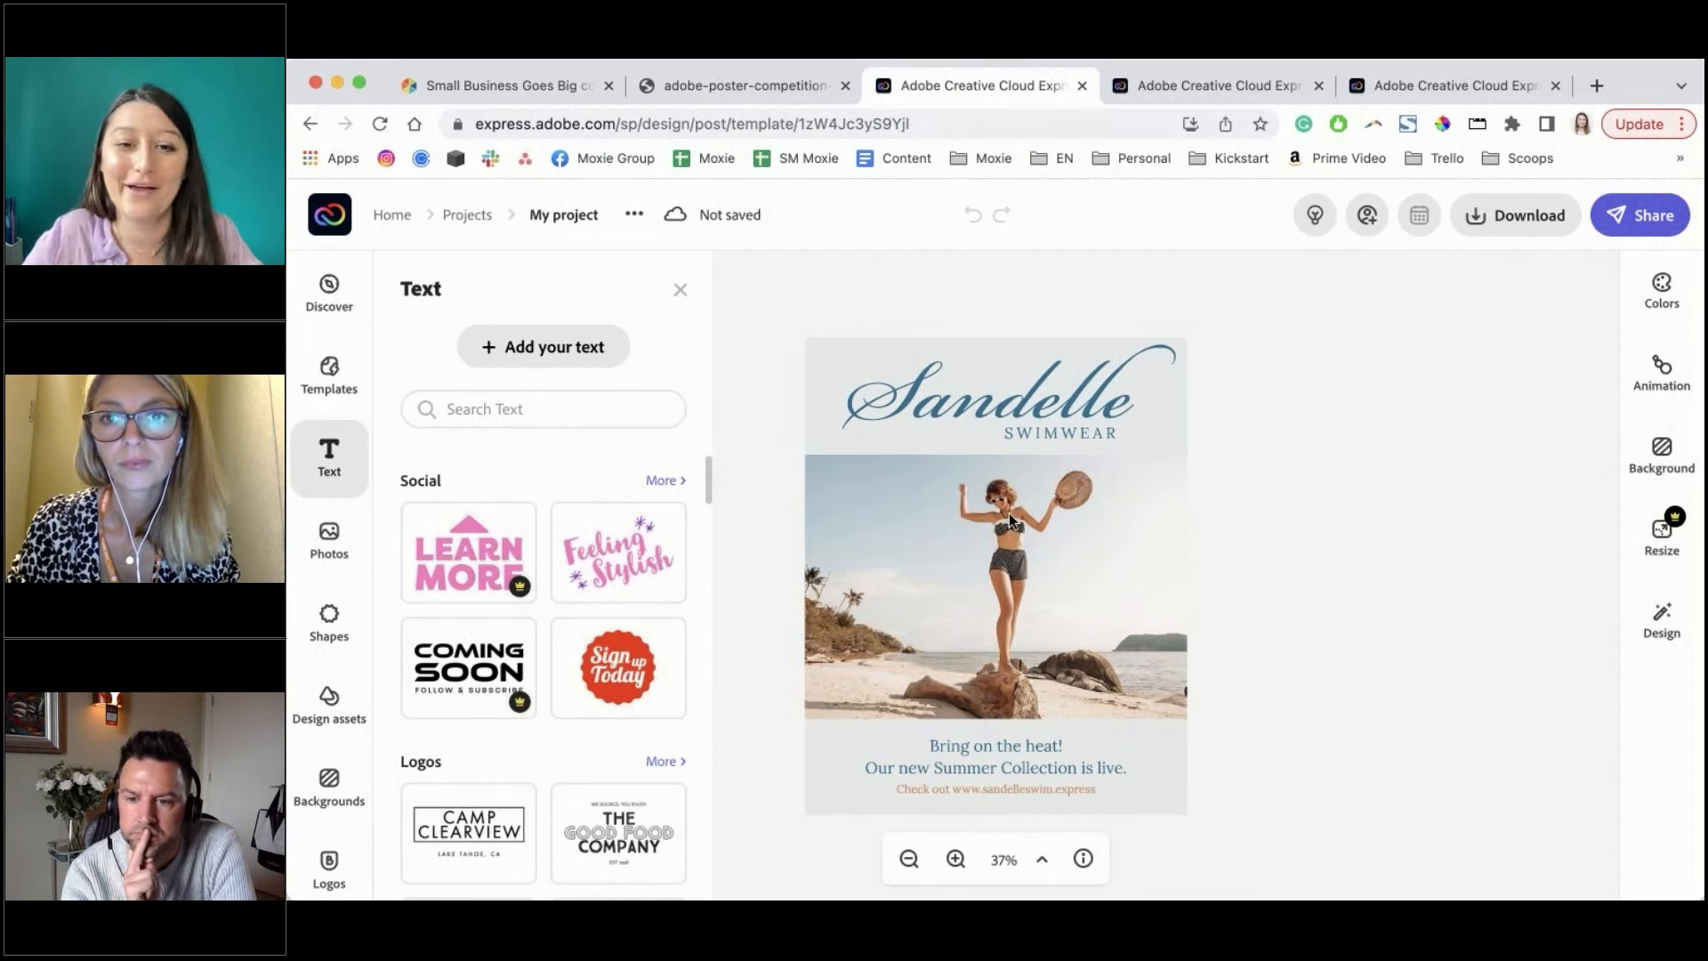
left_click(976, 402)
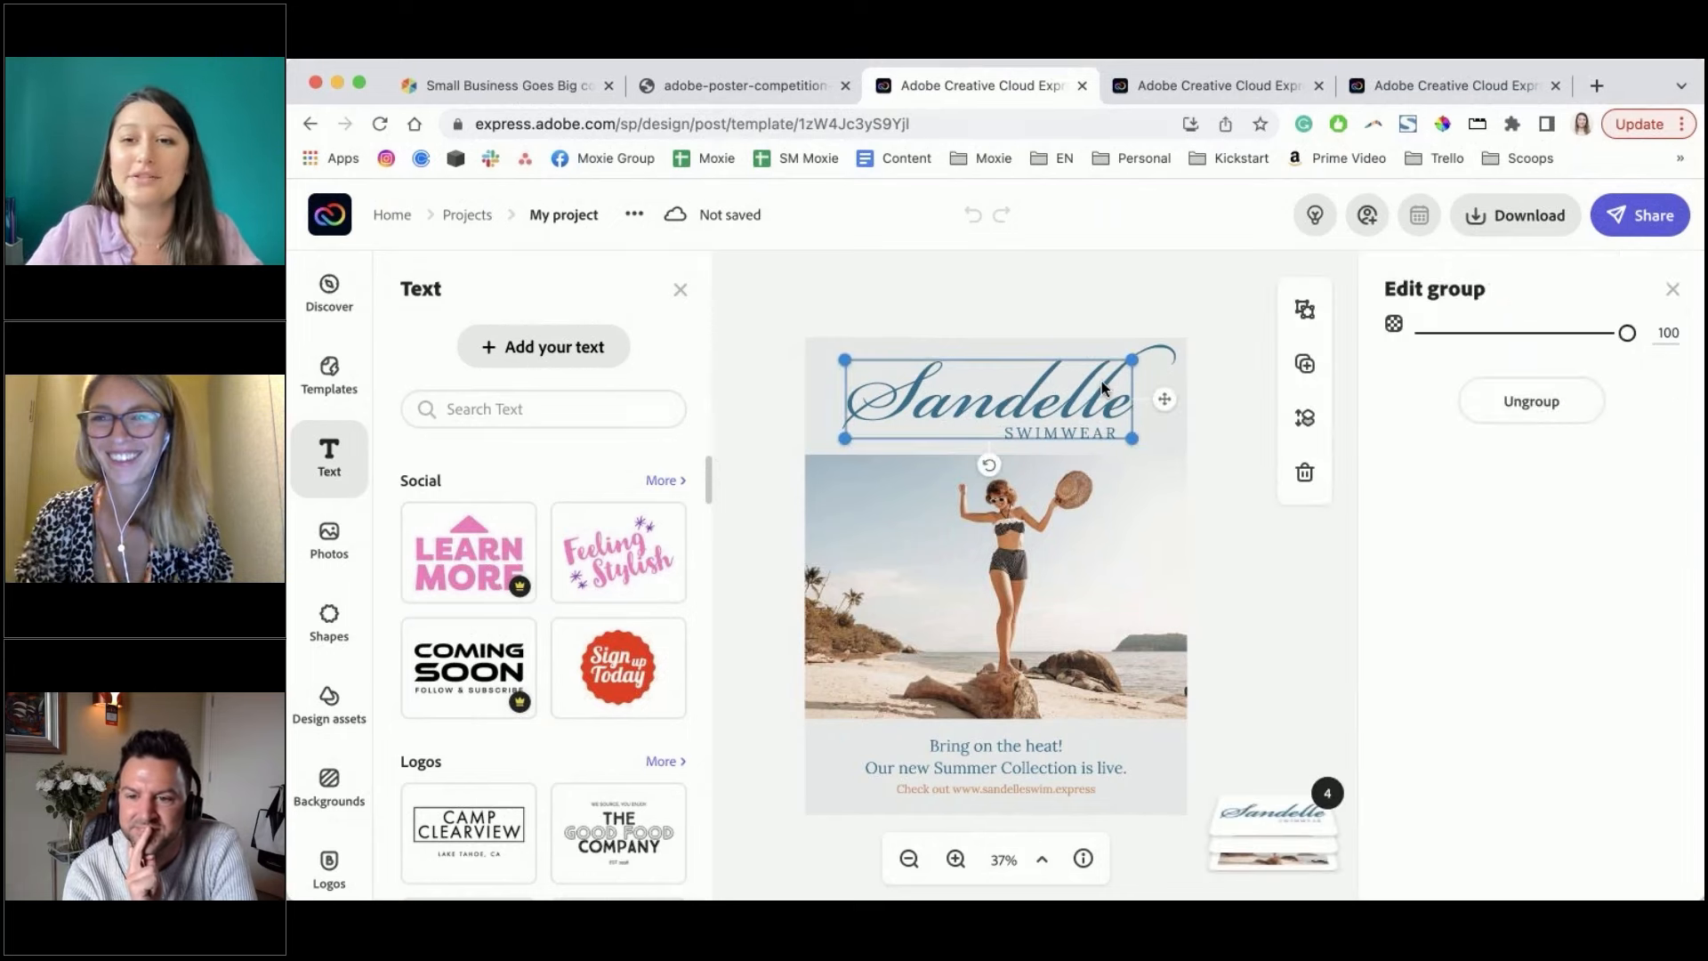
left_click(1217, 414)
left_click(978, 405)
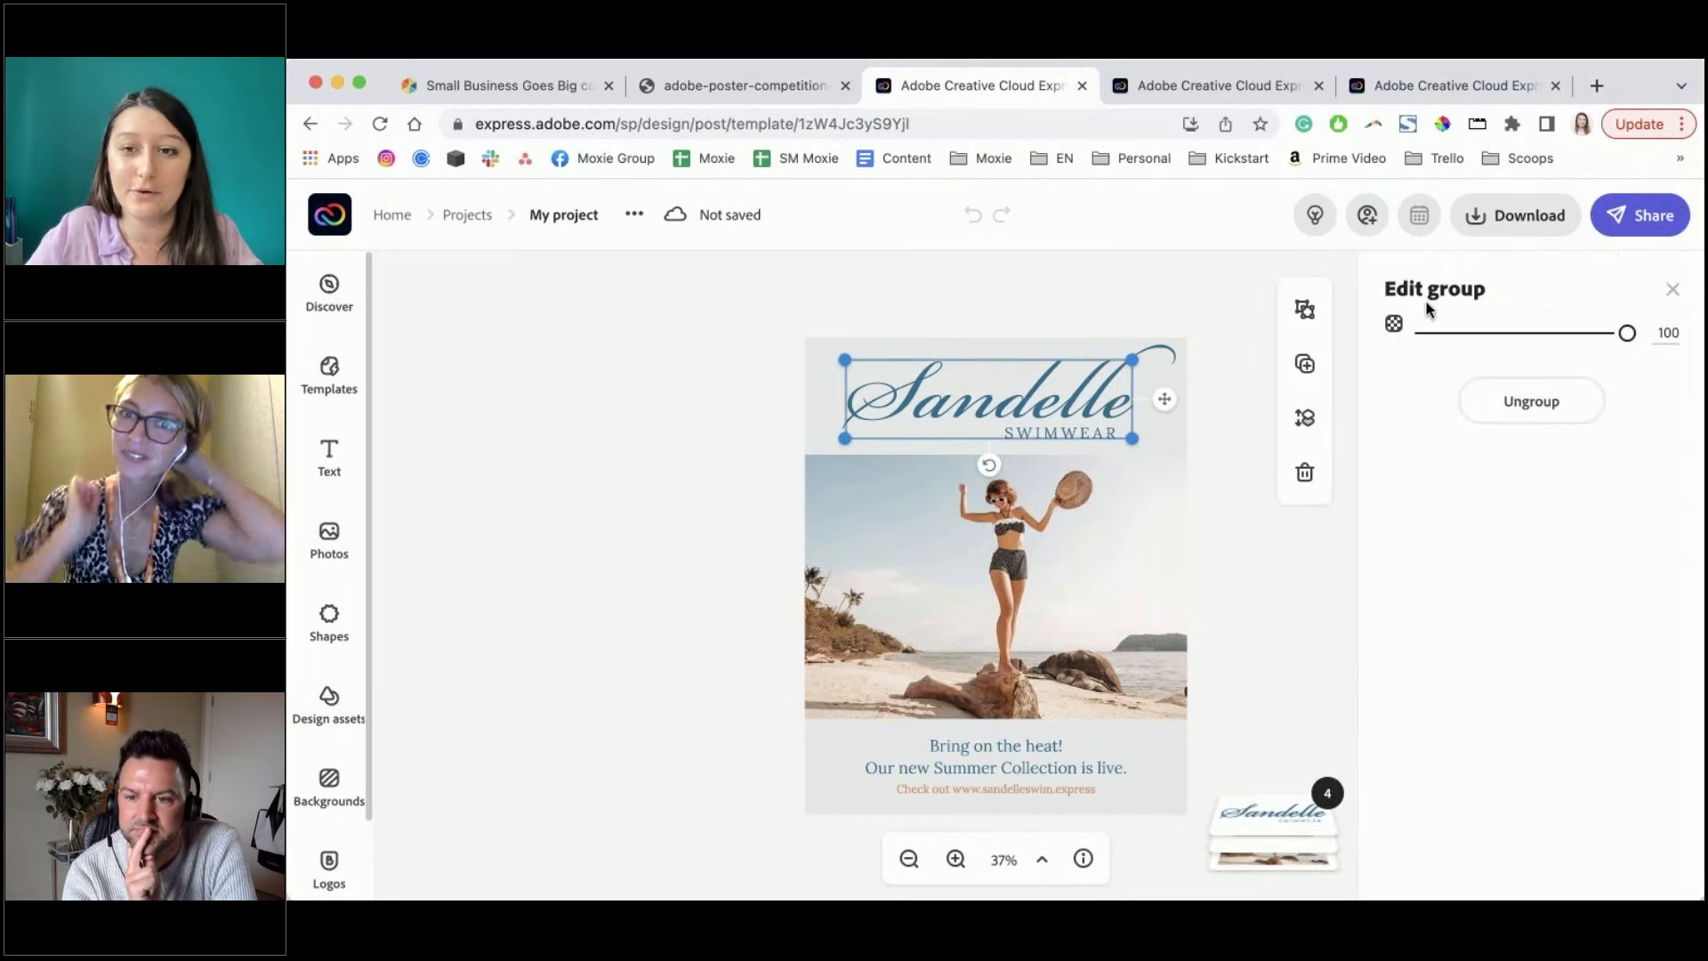
Ungroup the Sandelle Swimwear title and replace the word Sandelle with StreetWear
left_click(1498, 407)
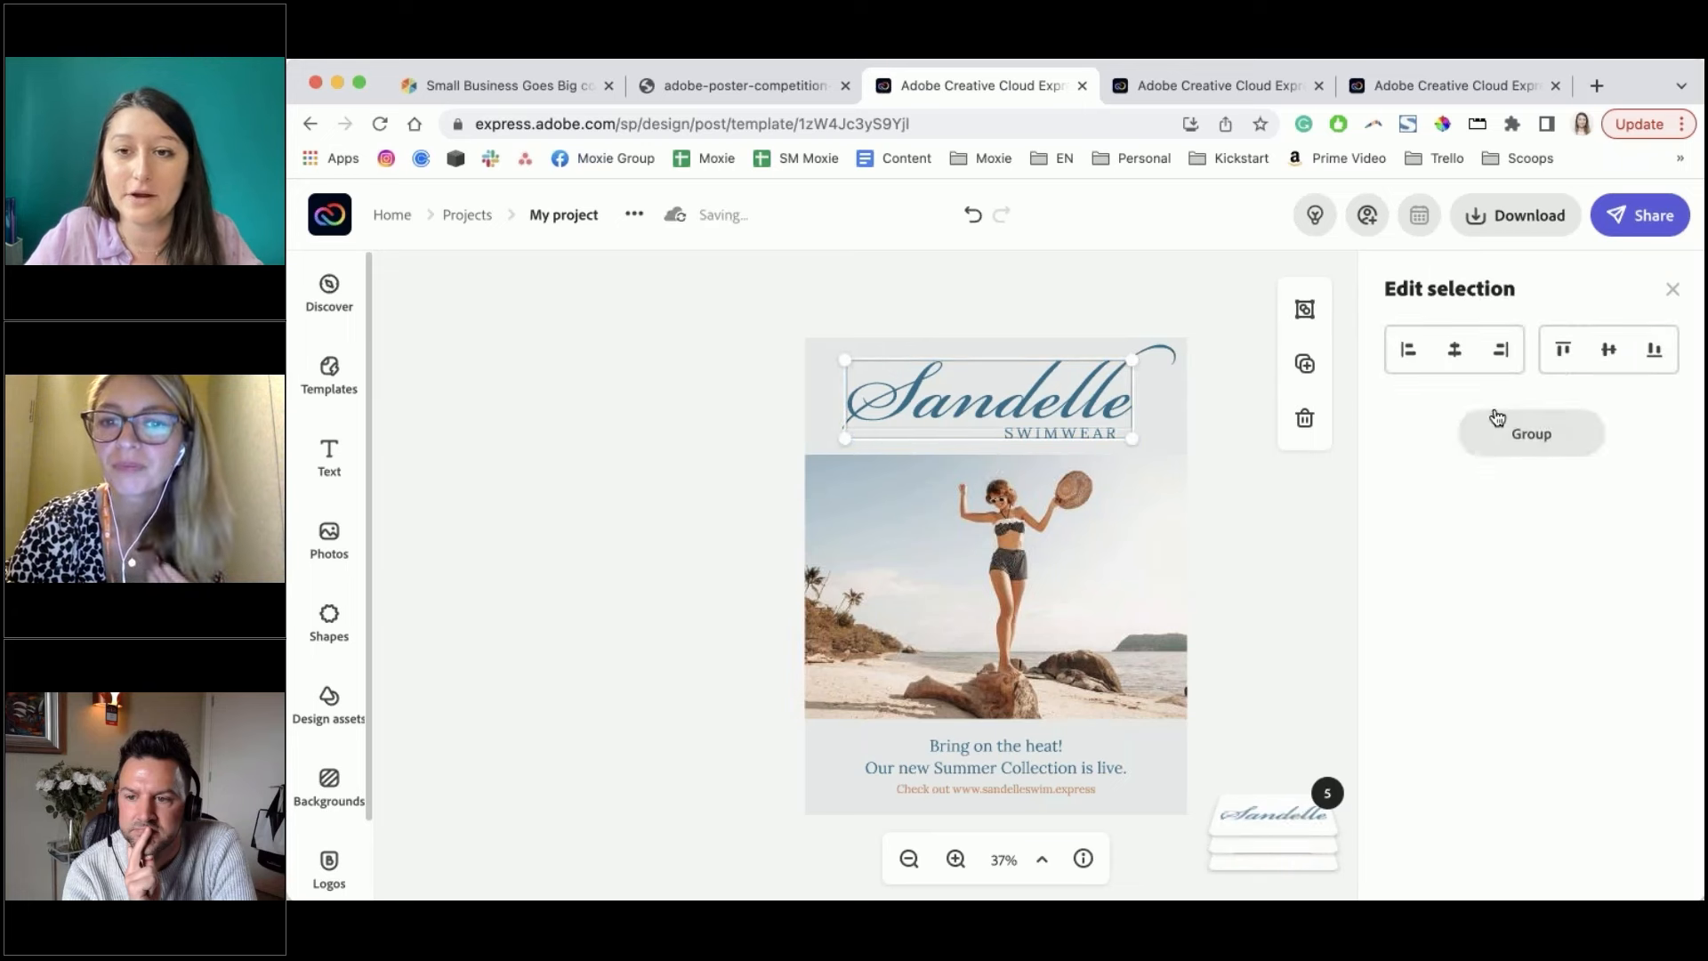
left_click(1209, 509)
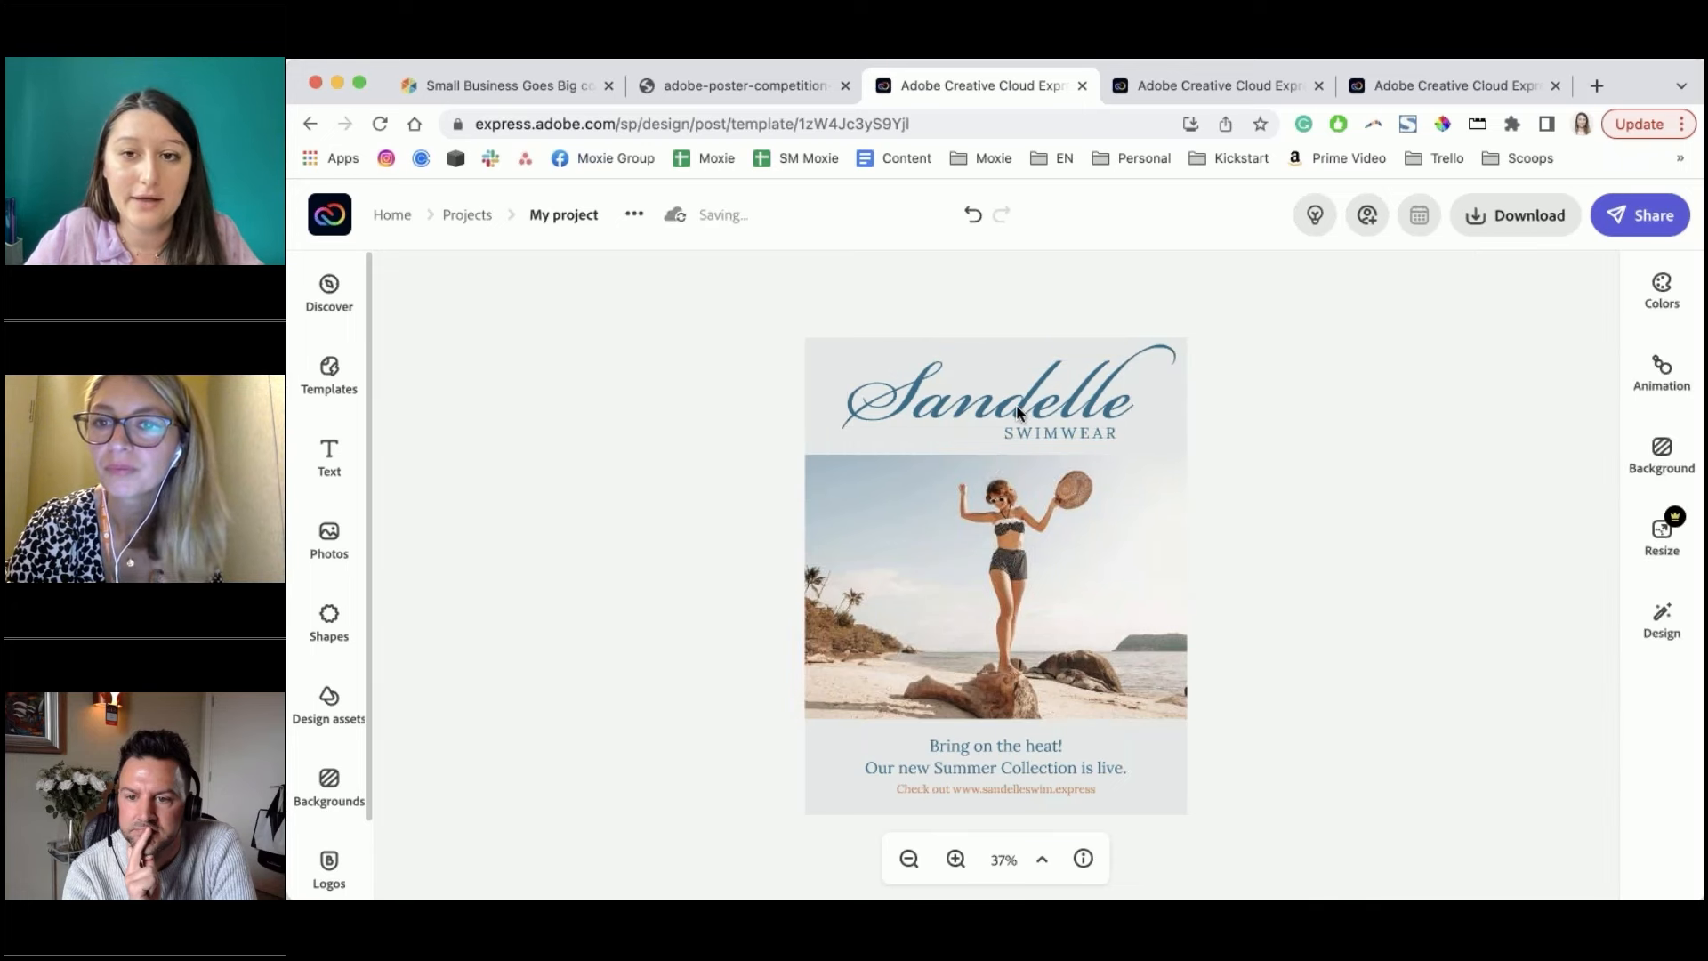
left_click(1018, 411)
double_click(1427, 349)
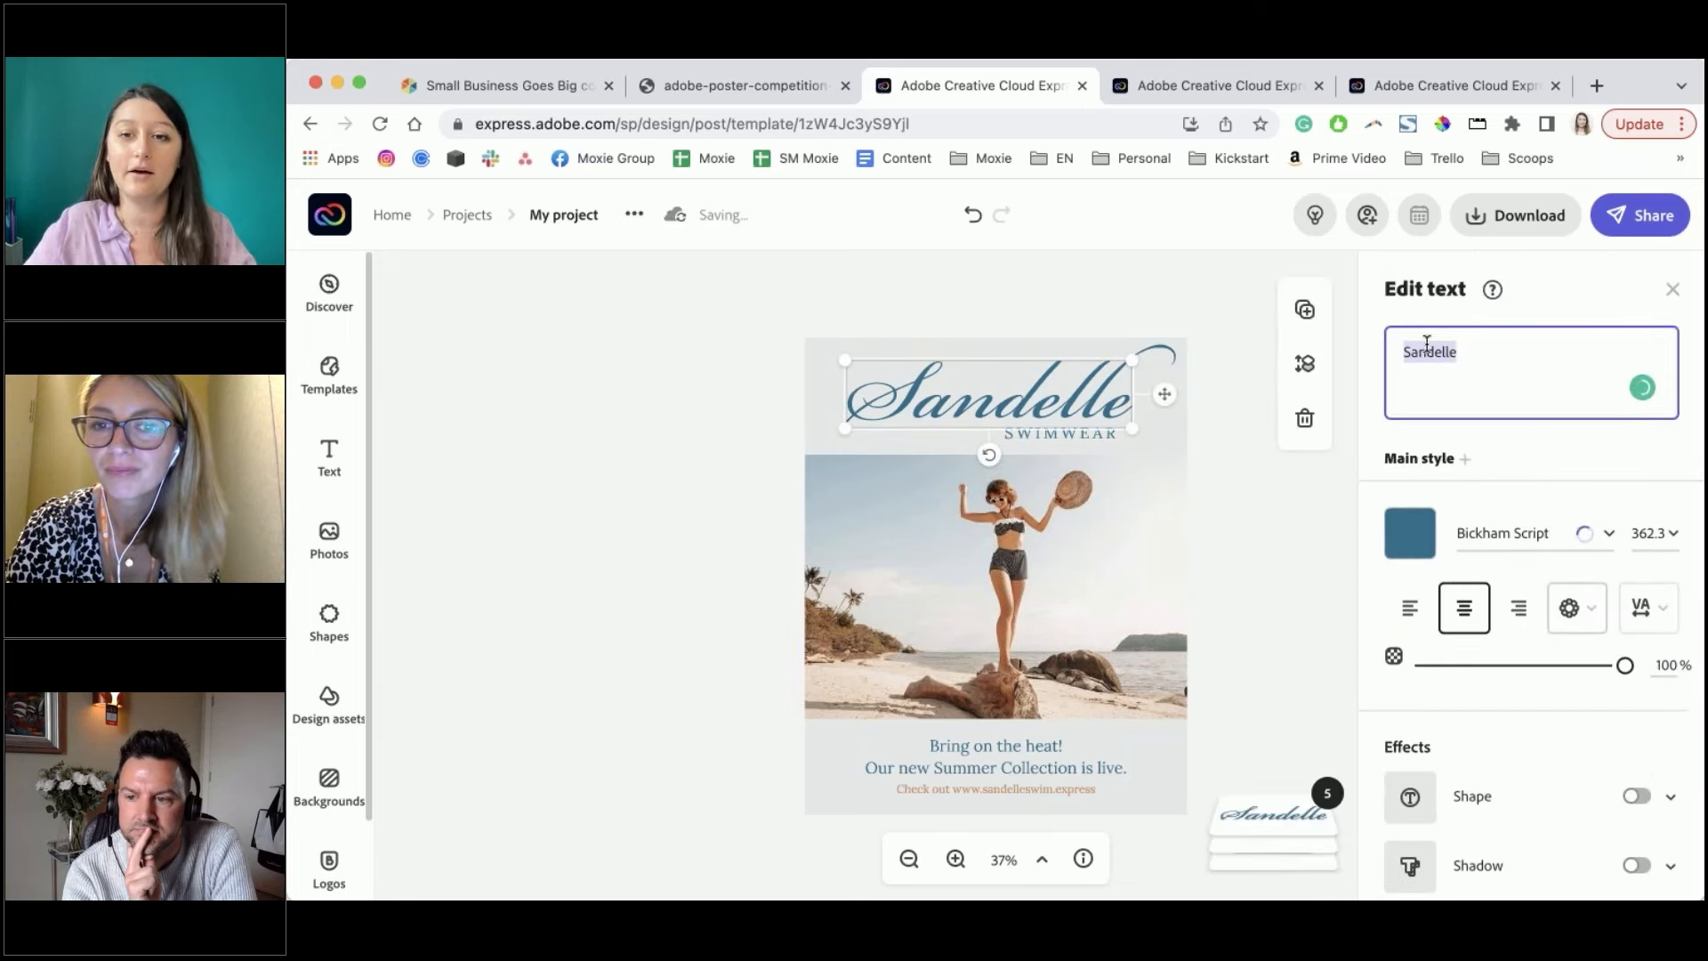
type("Street")
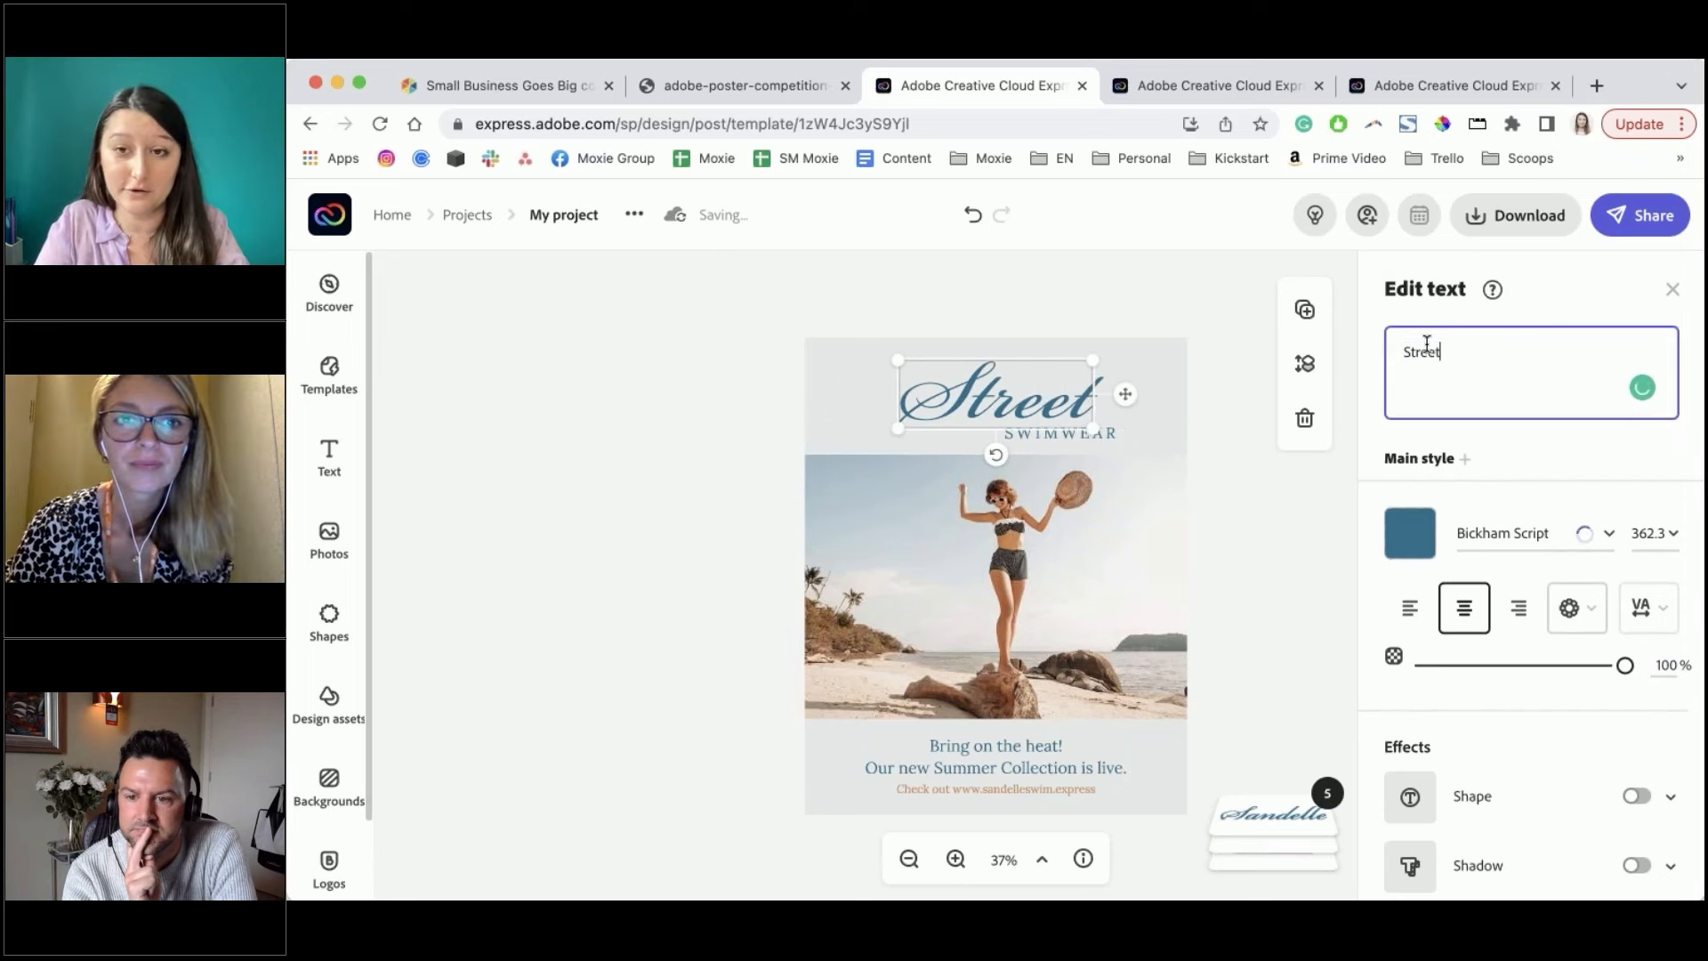
type("Warr")
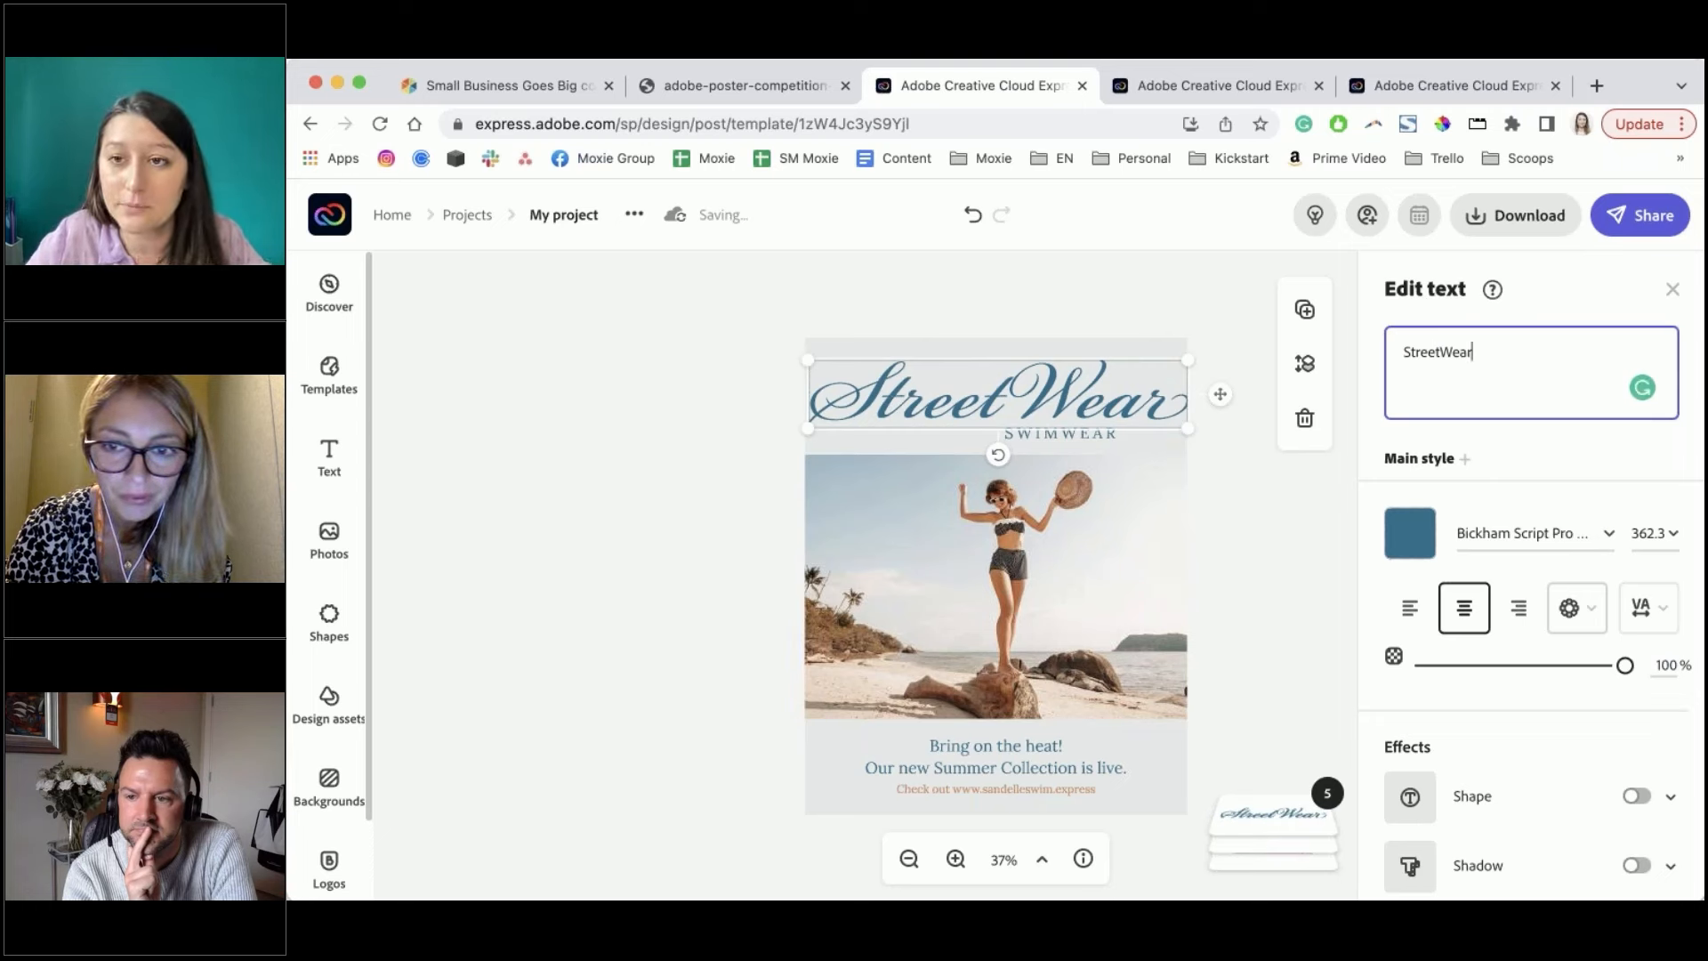
Reduce the StreetWear title's font size, trying 345 first and settling on 300
left_click(1644, 532)
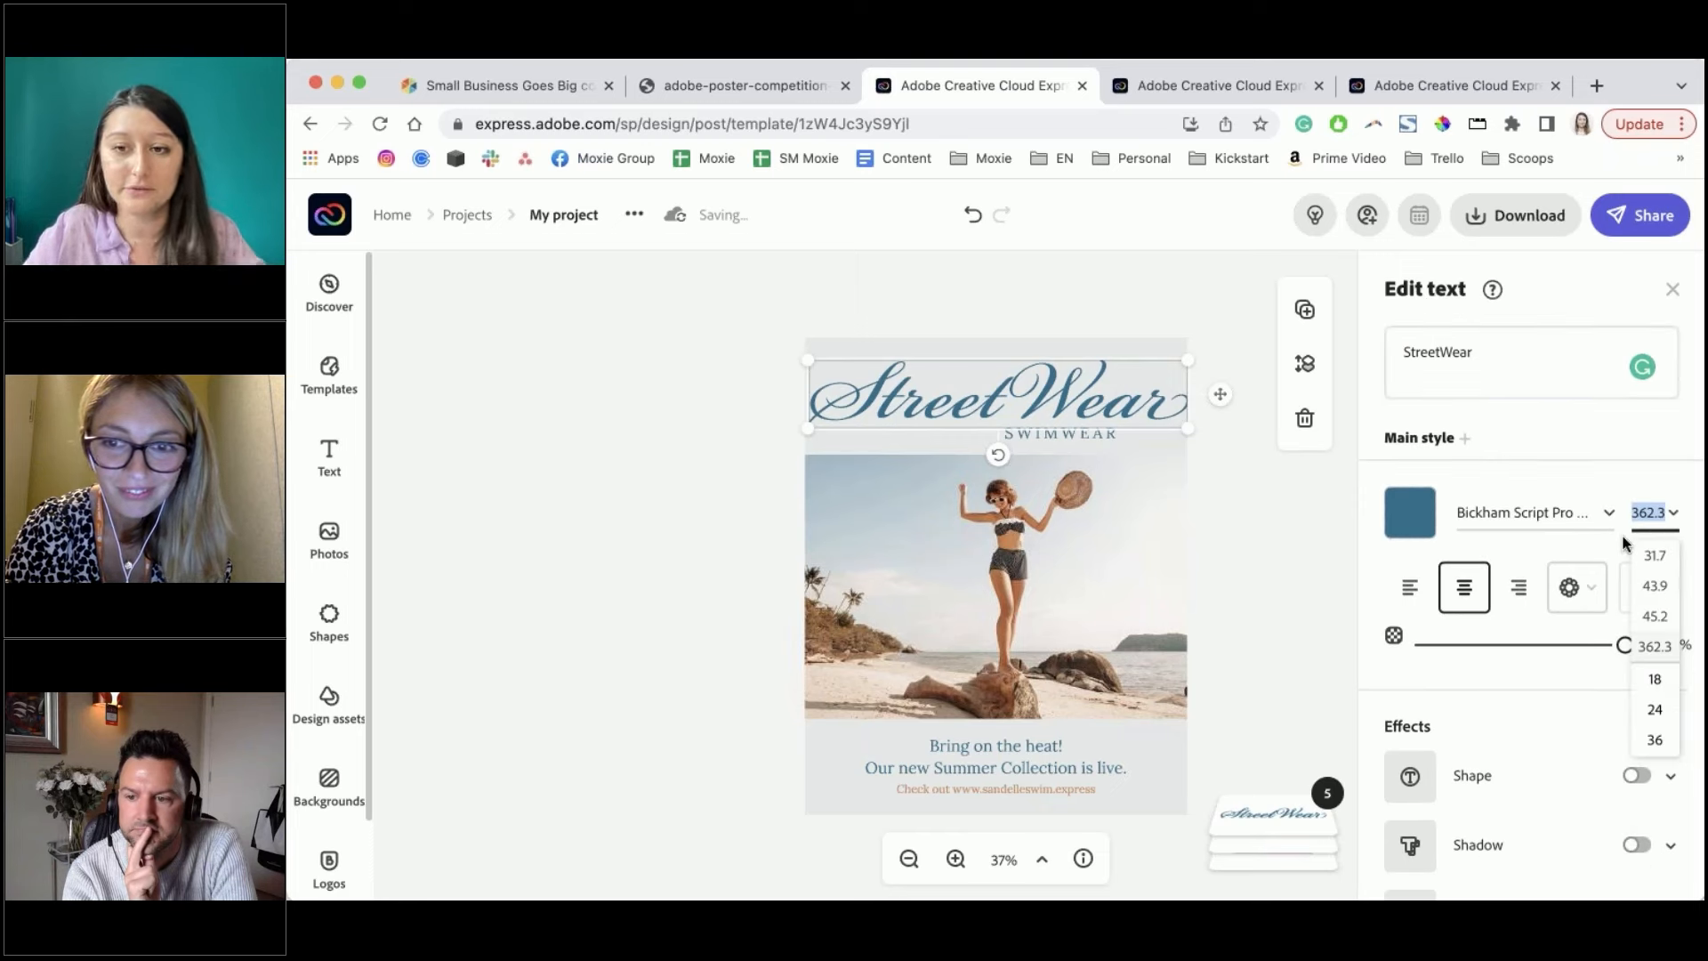
type("345")
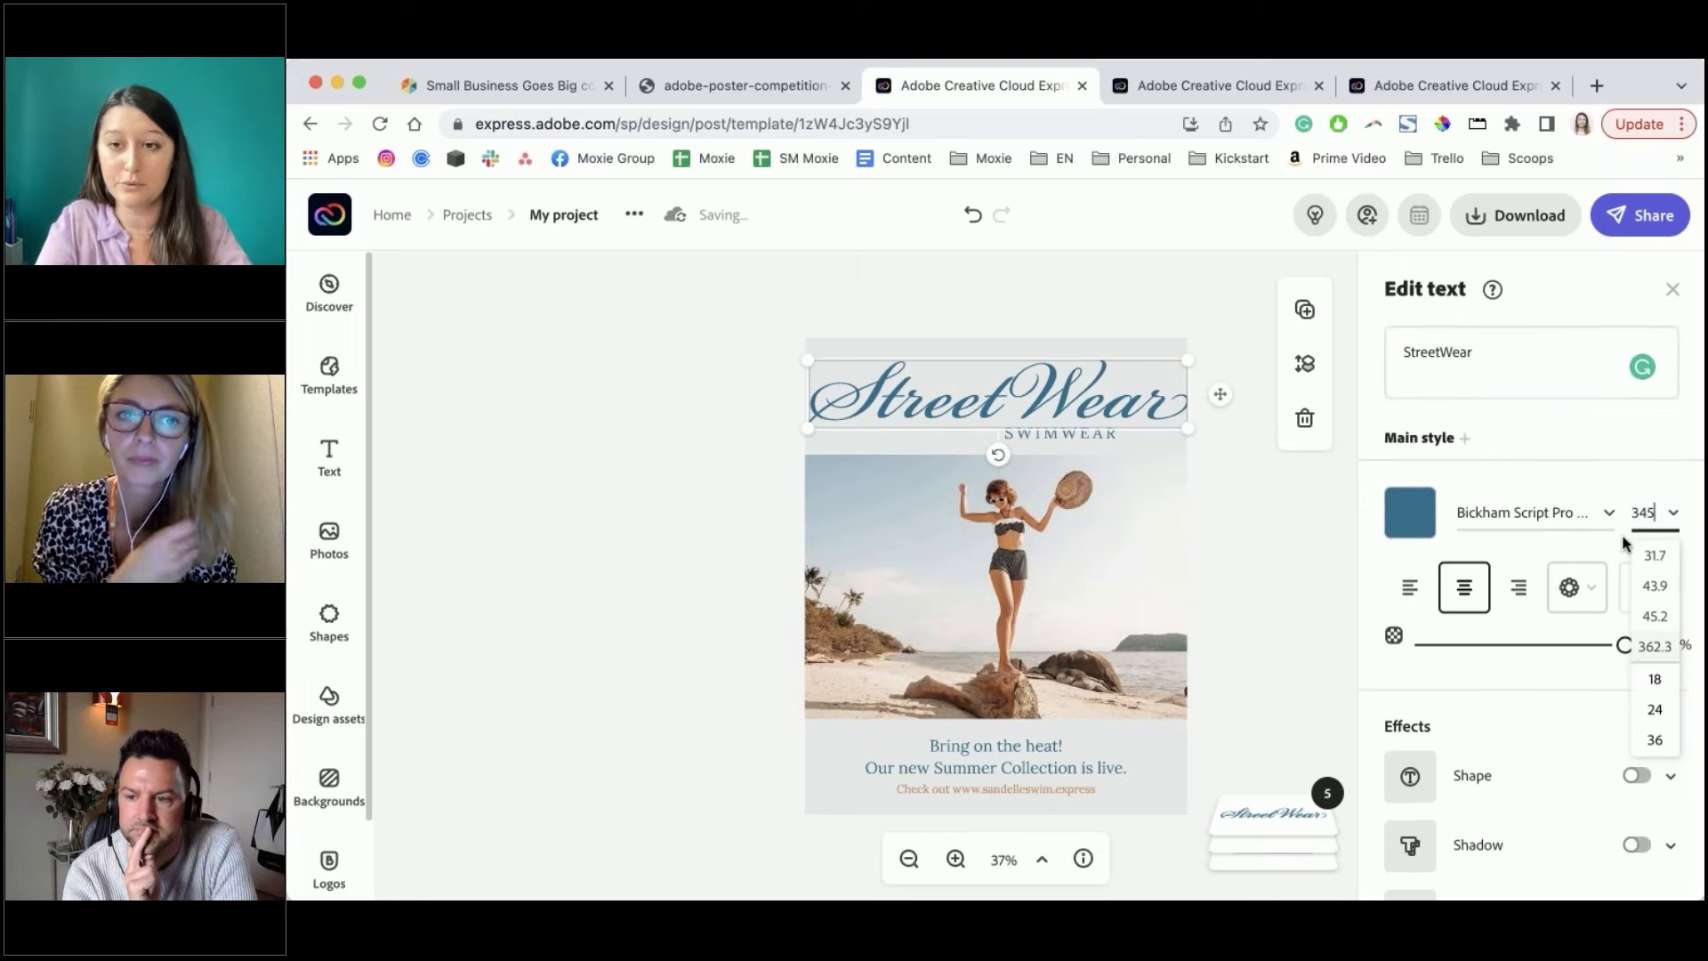
key("Return")
left_click(1644, 512)
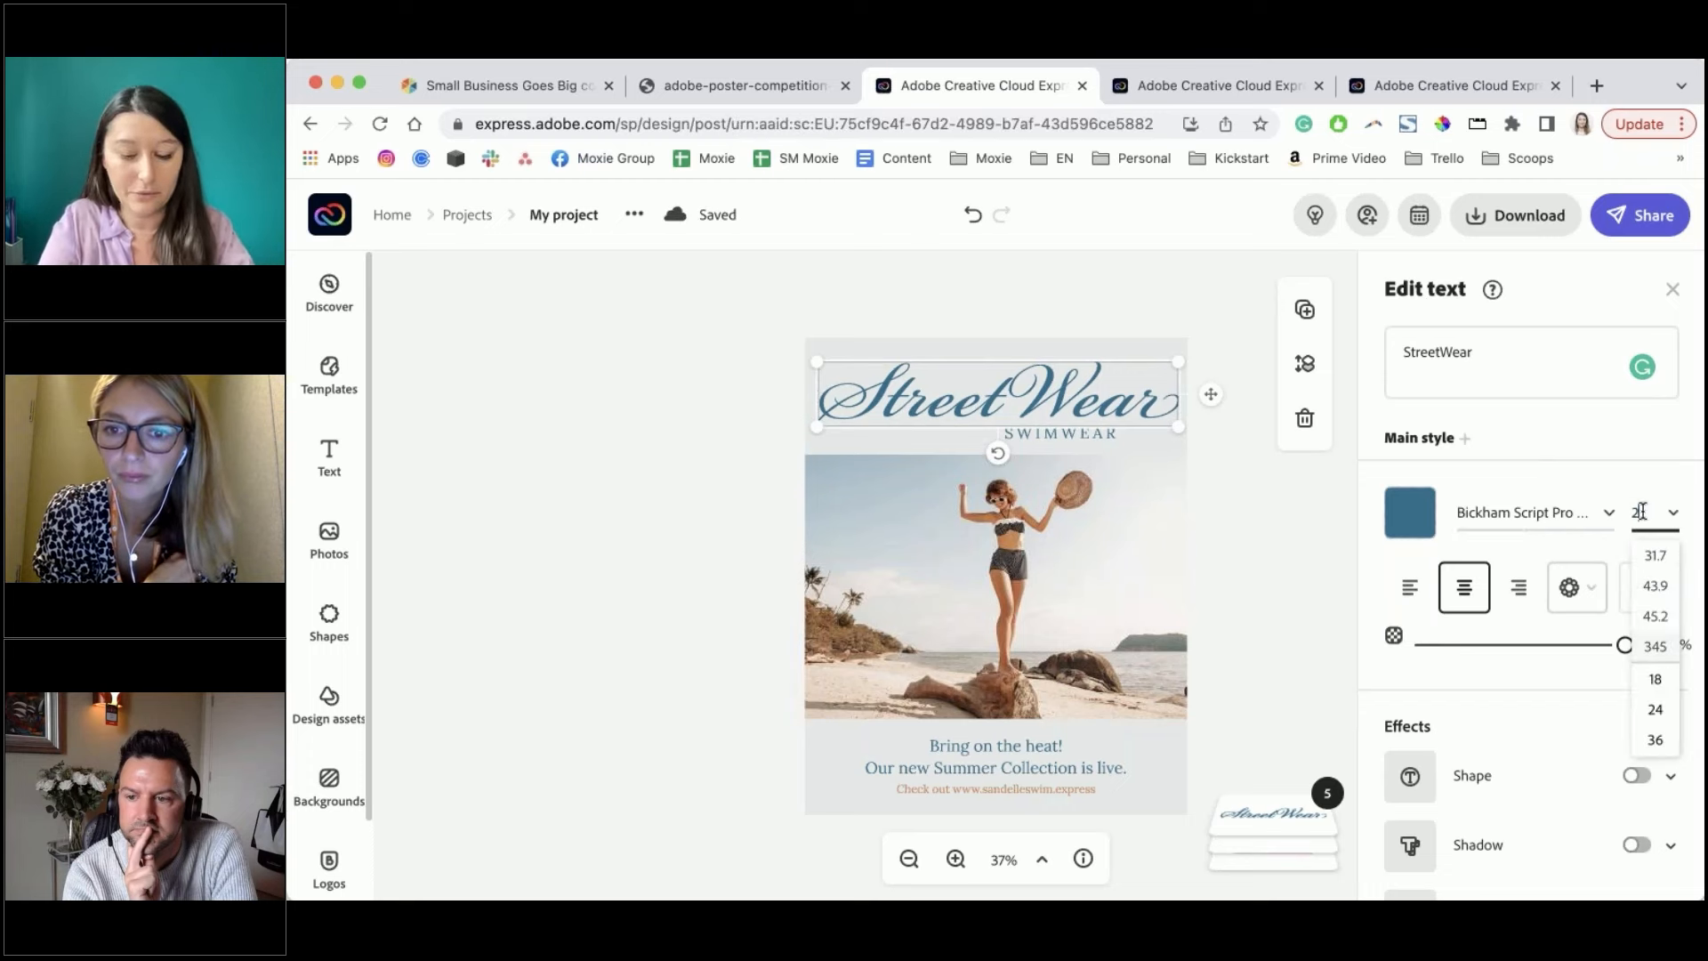
type("300")
key("Return")
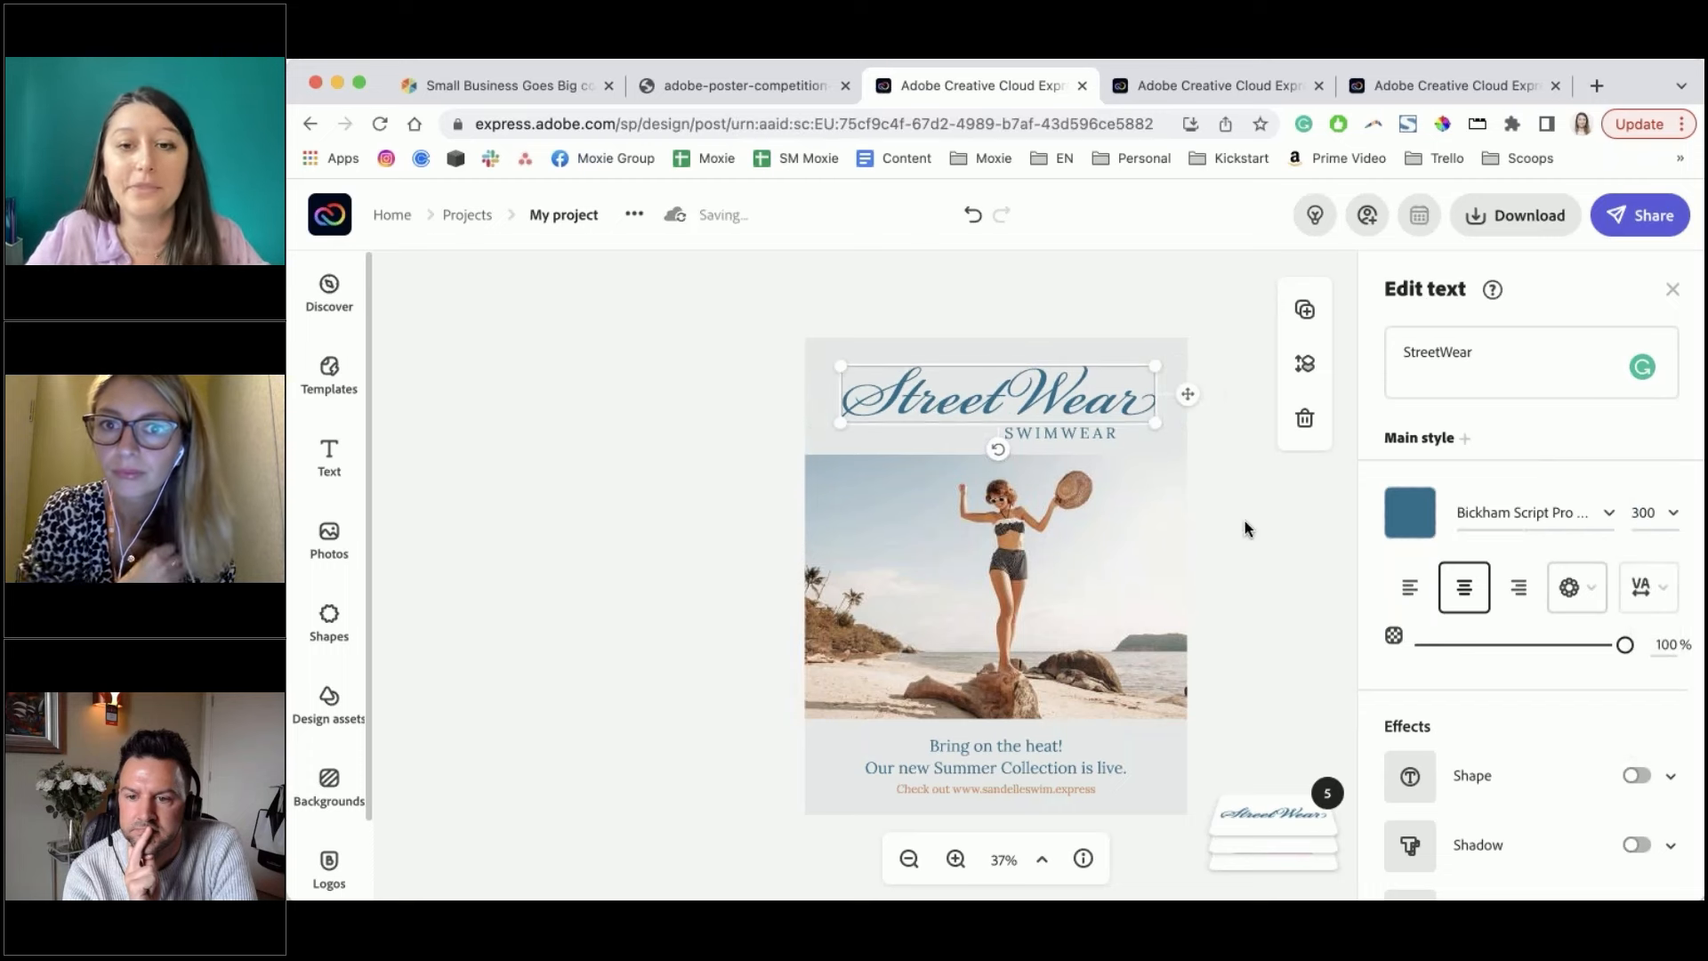
left_click(1246, 528)
Change the StreetWear title's font to Alfarn 2 Regular and its text colour to the suggested dark red #6E1200
left_click(1073, 401)
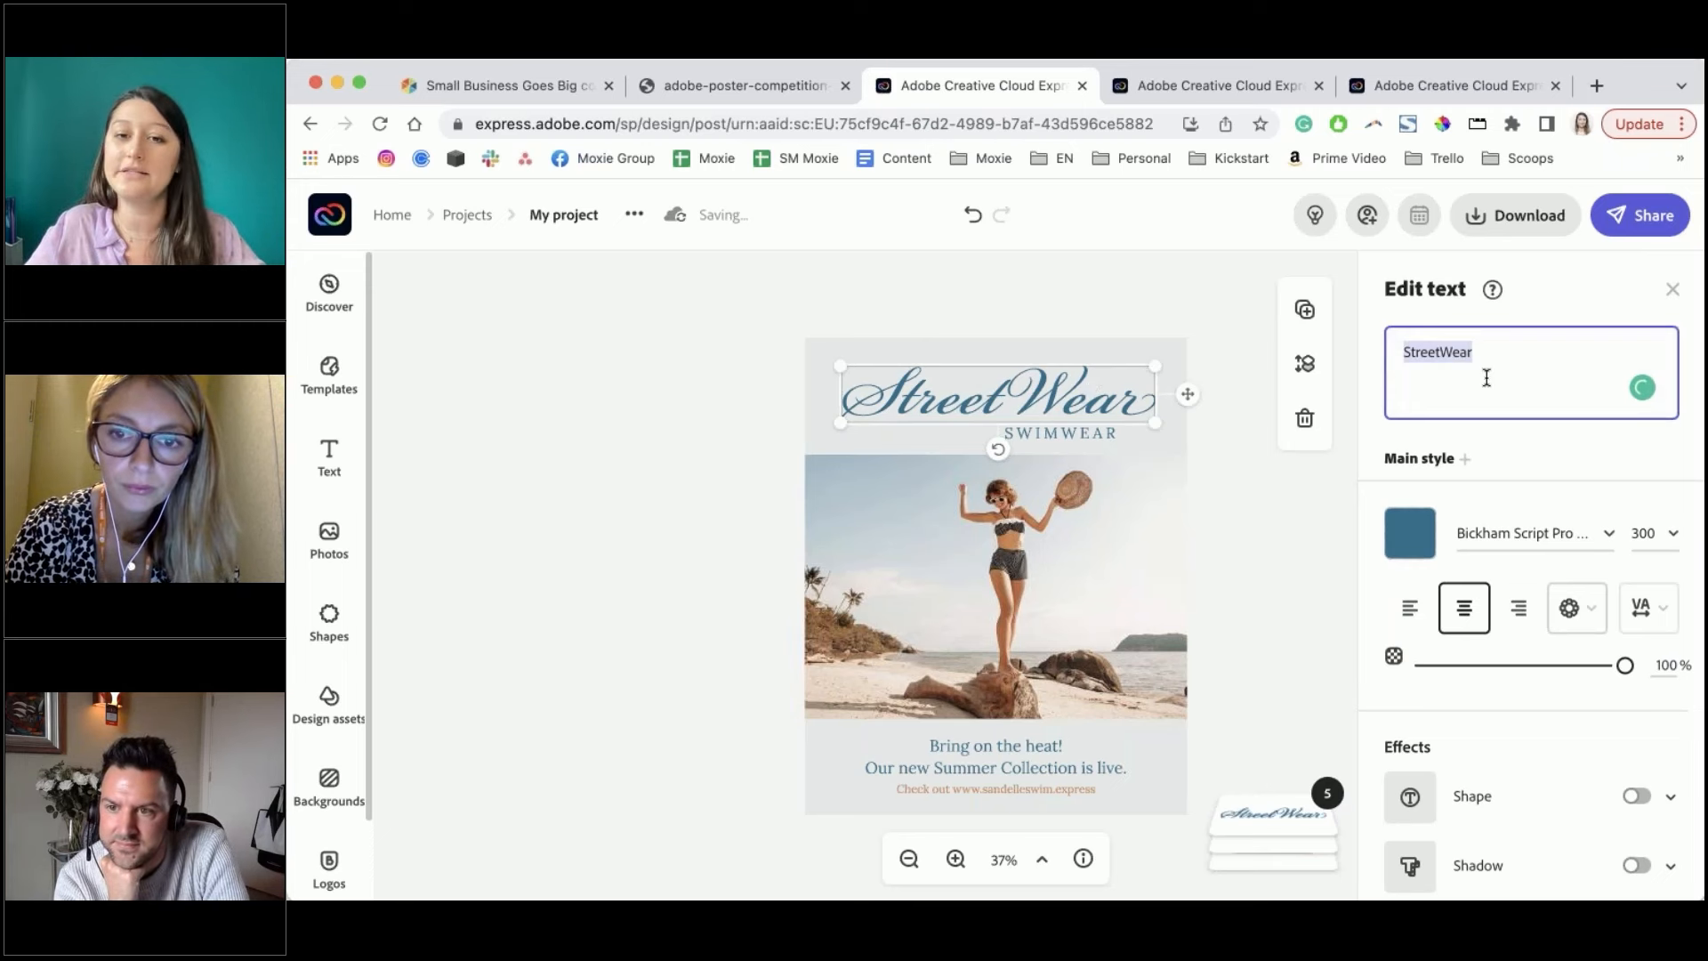
scroll(1487, 378, "down", 5)
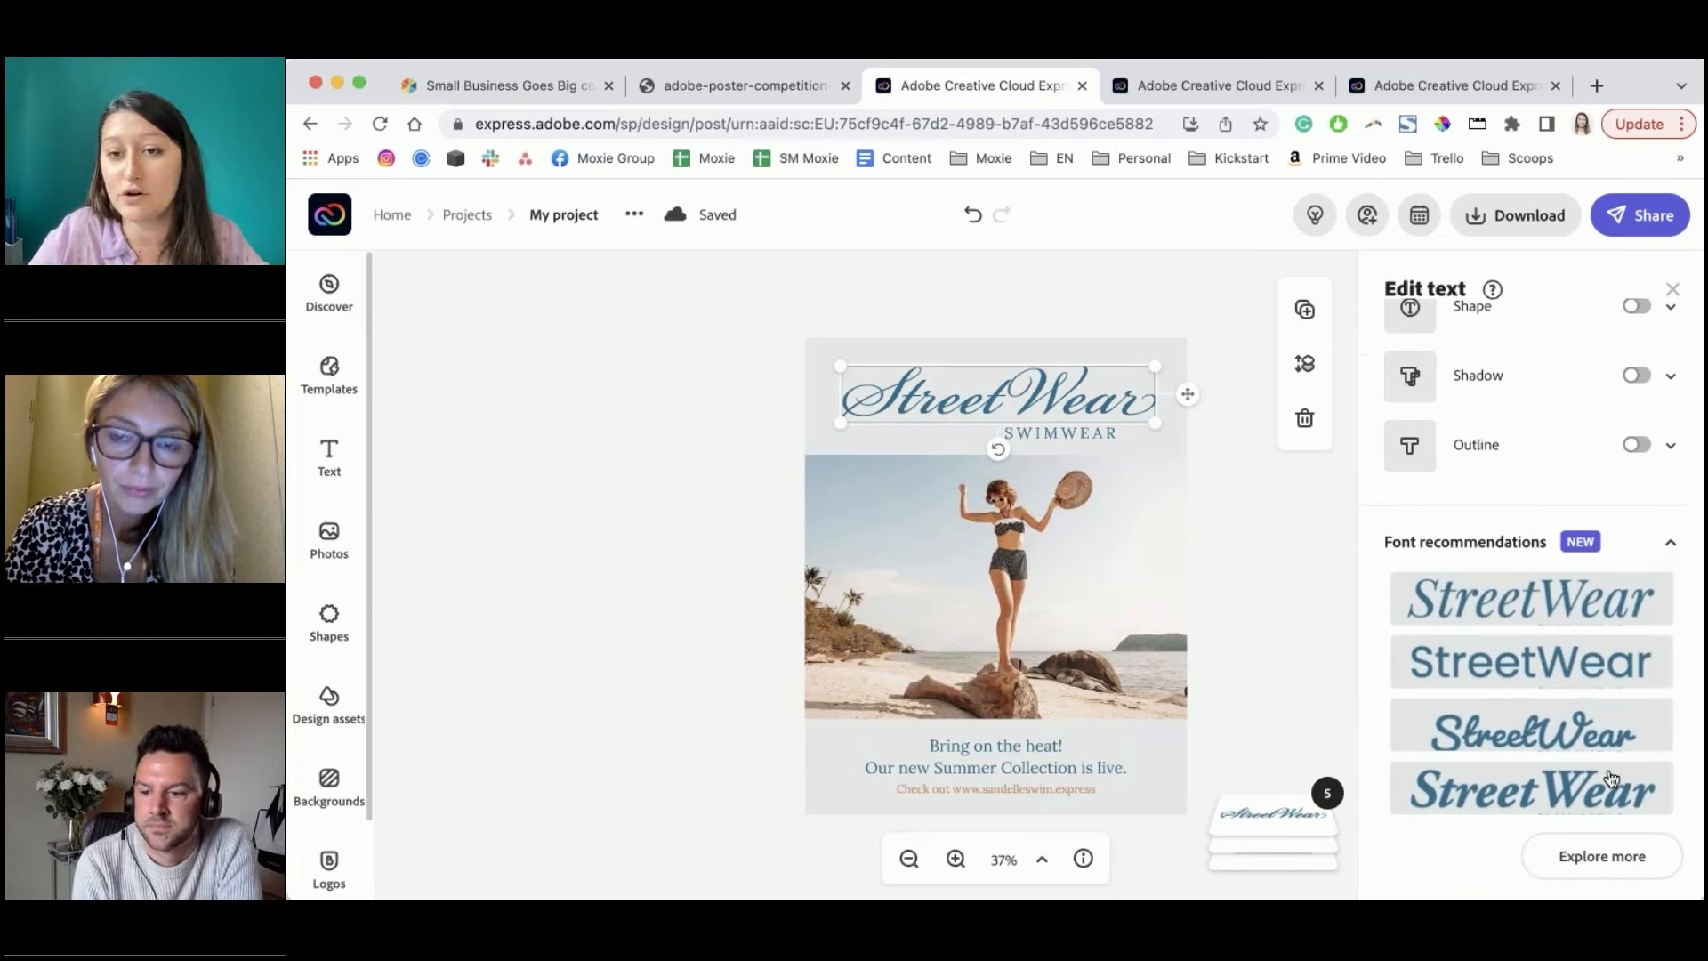
scroll(1601, 543, "up", 5)
left_click(1611, 541)
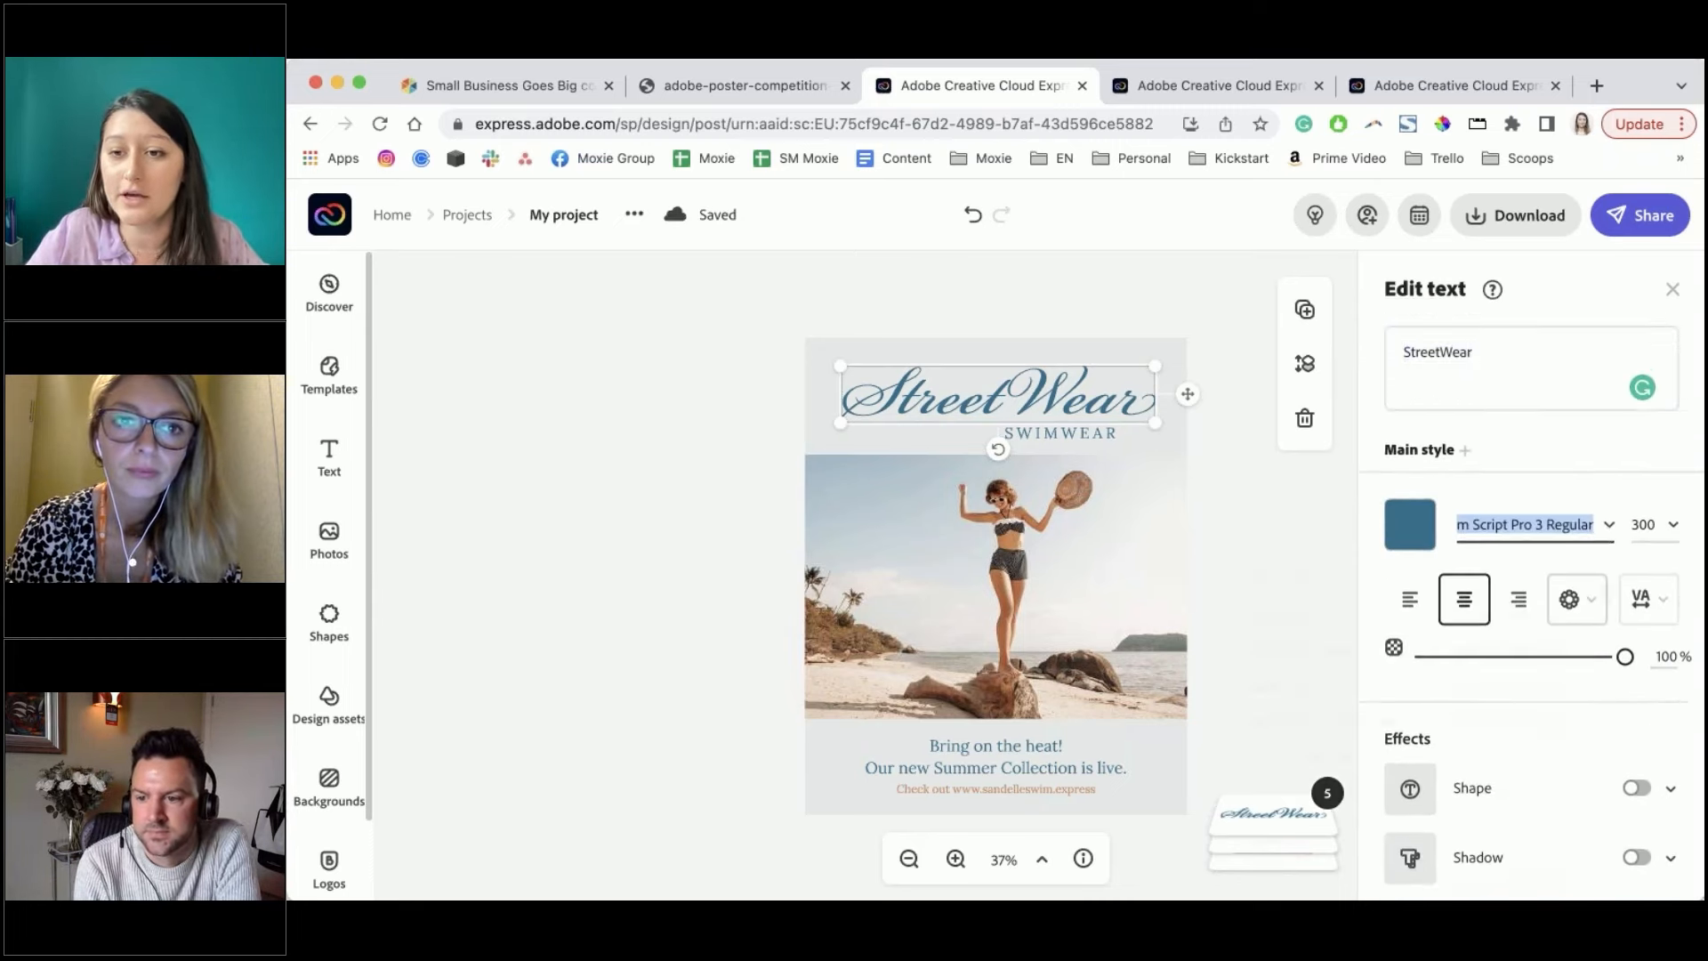
scroll(1329, 720, "up", 3)
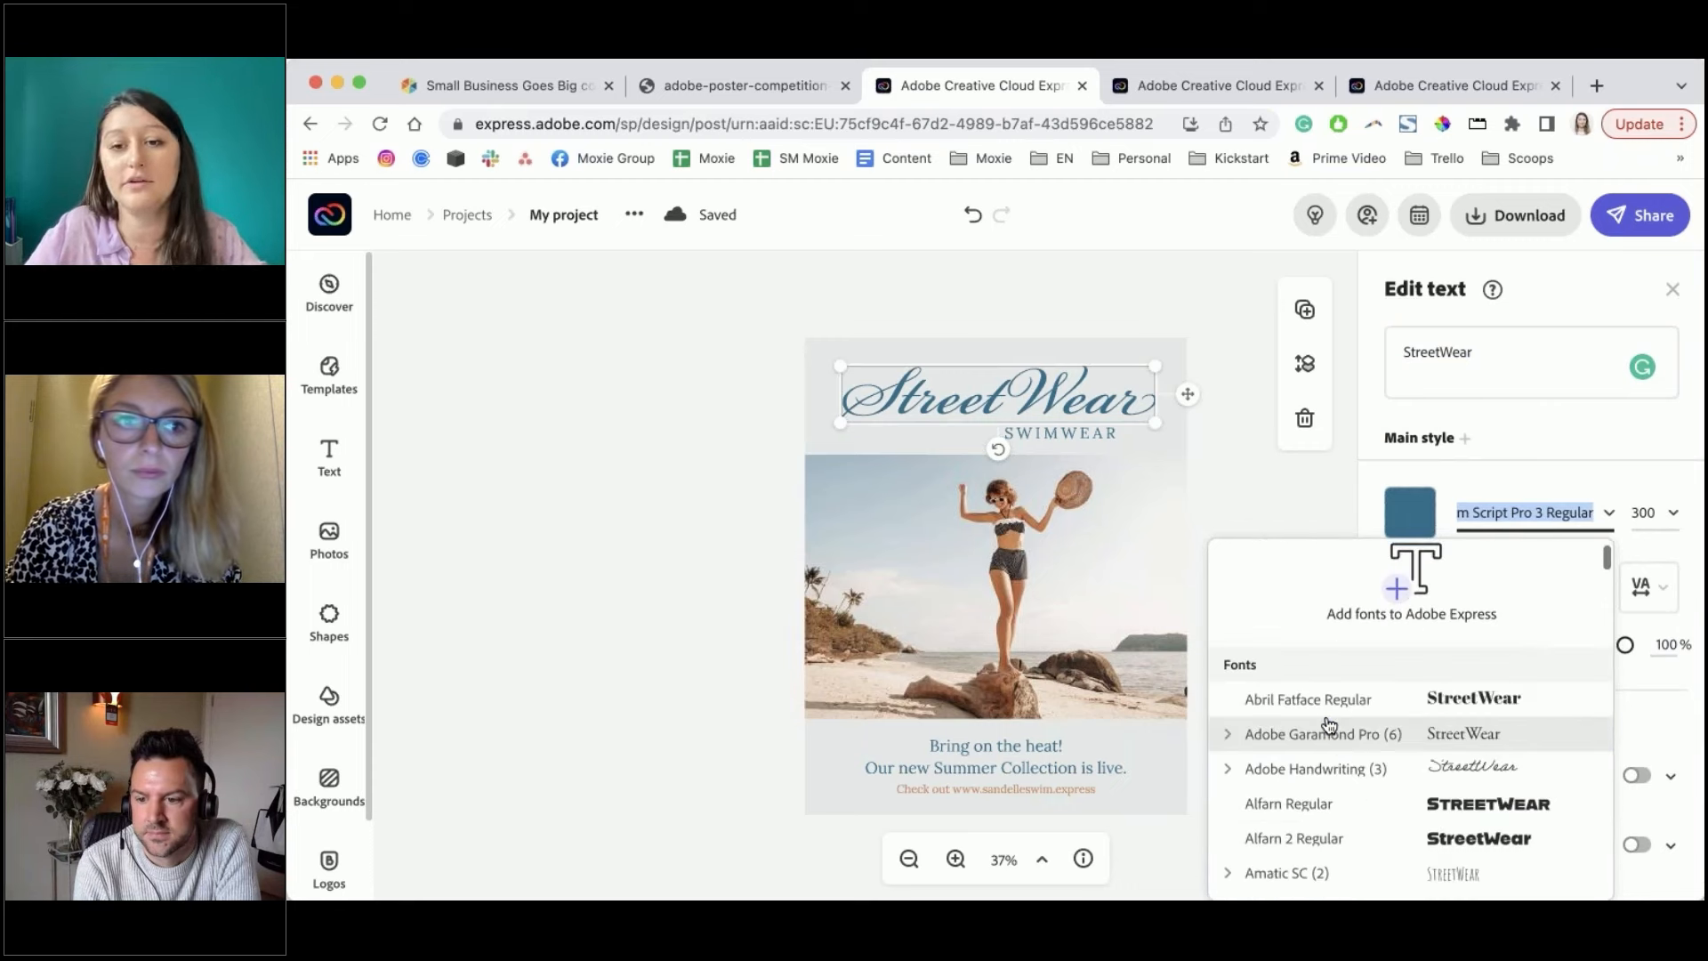
scroll(1331, 712, "down", 5)
scroll(1335, 701, "up", 1)
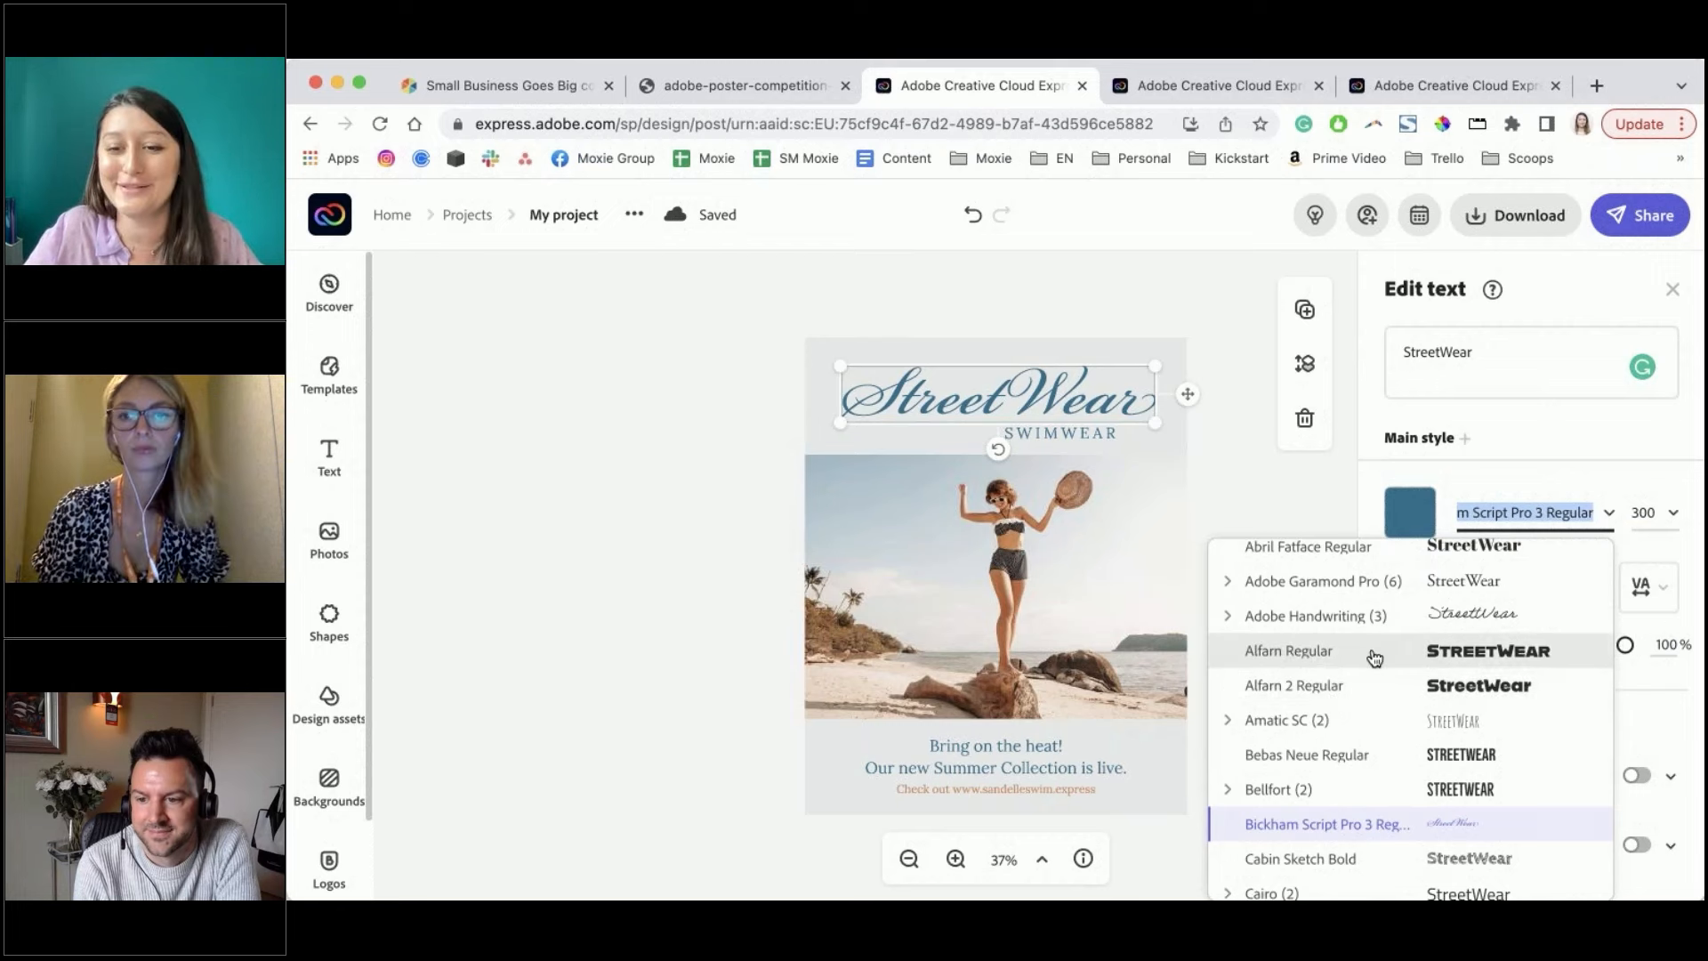
left_click(1373, 687)
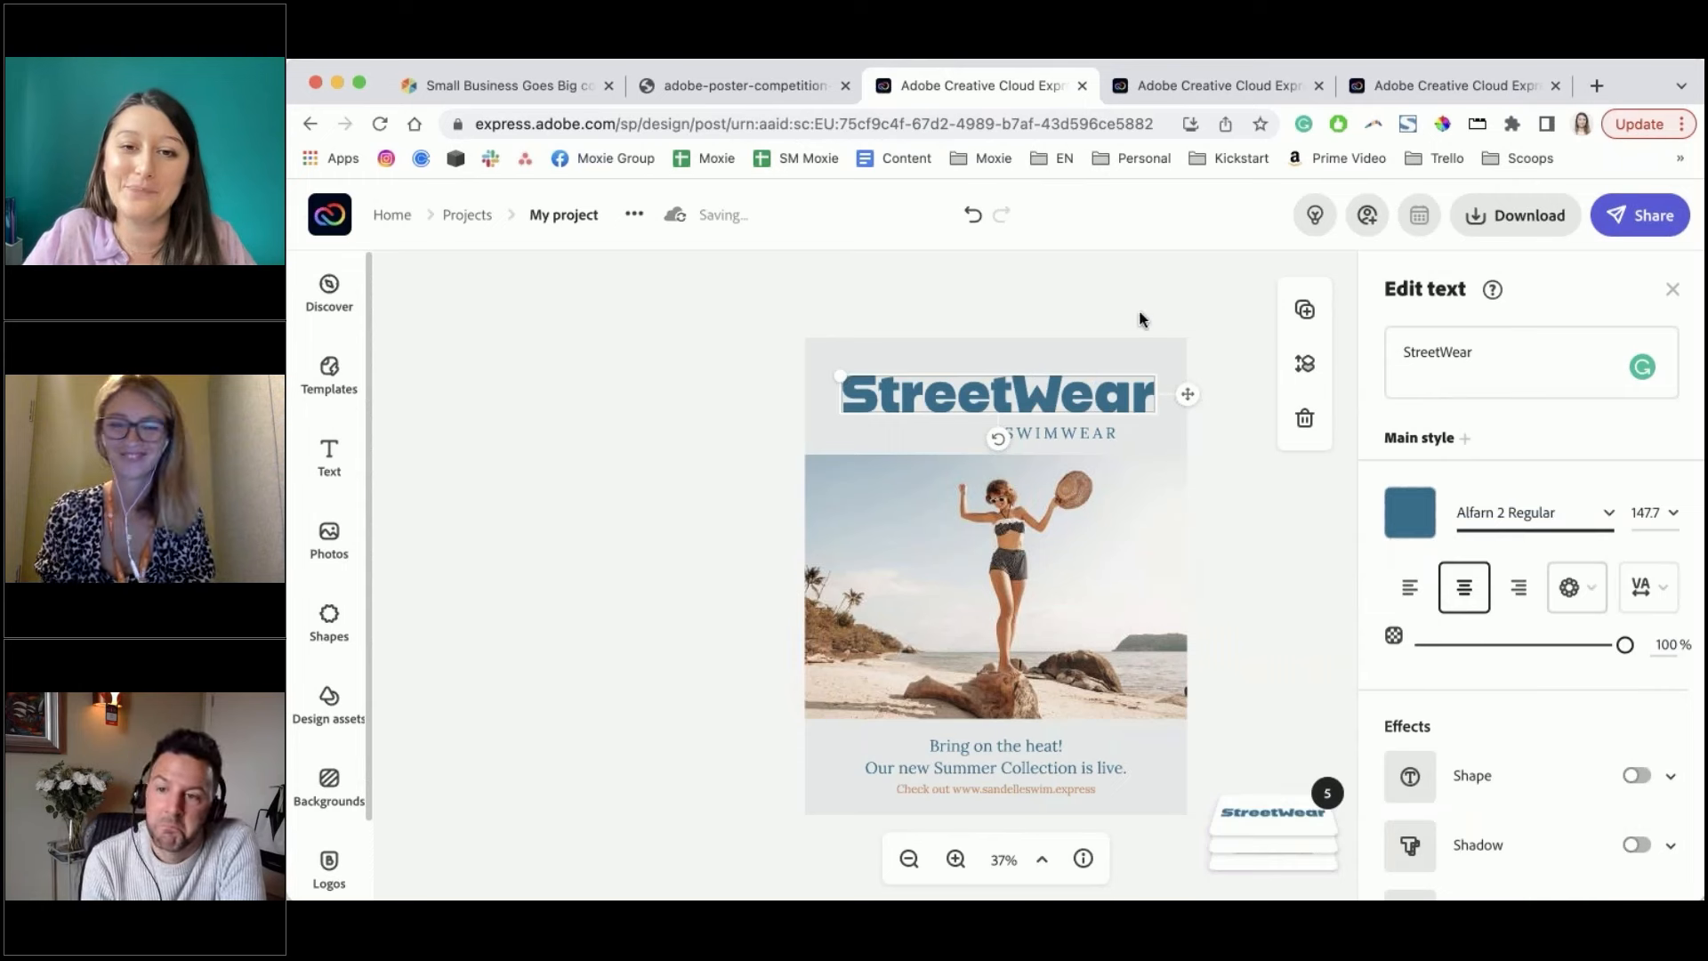
left_click(1409, 514)
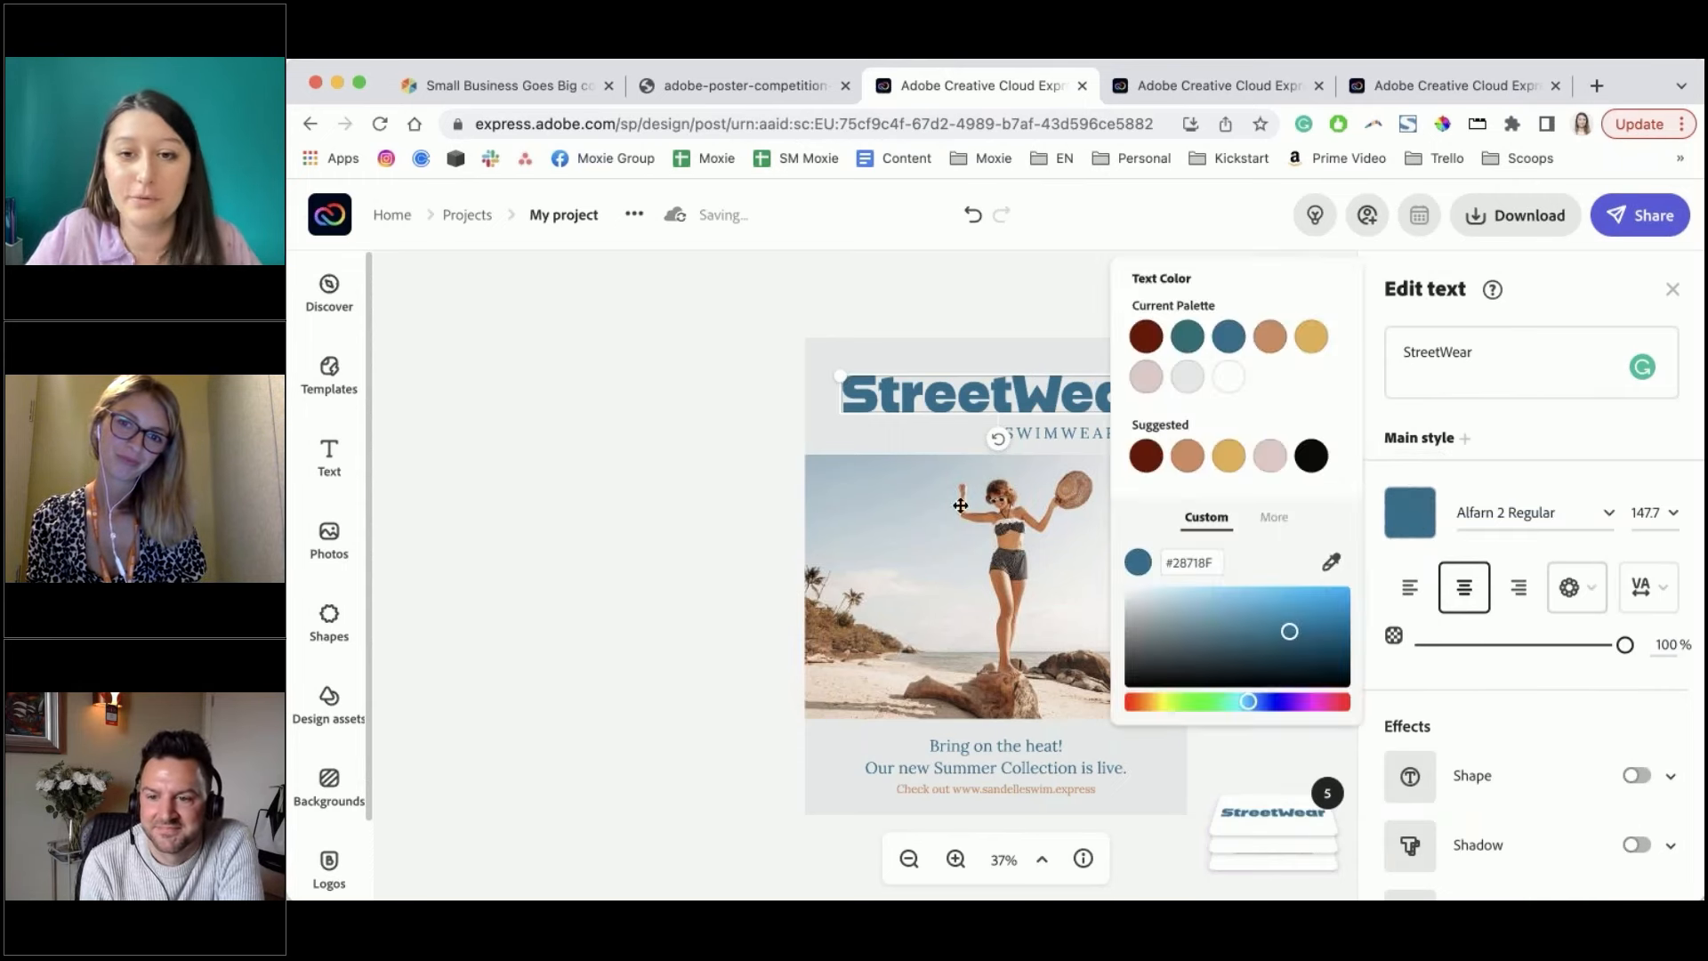
left_click(1145, 455)
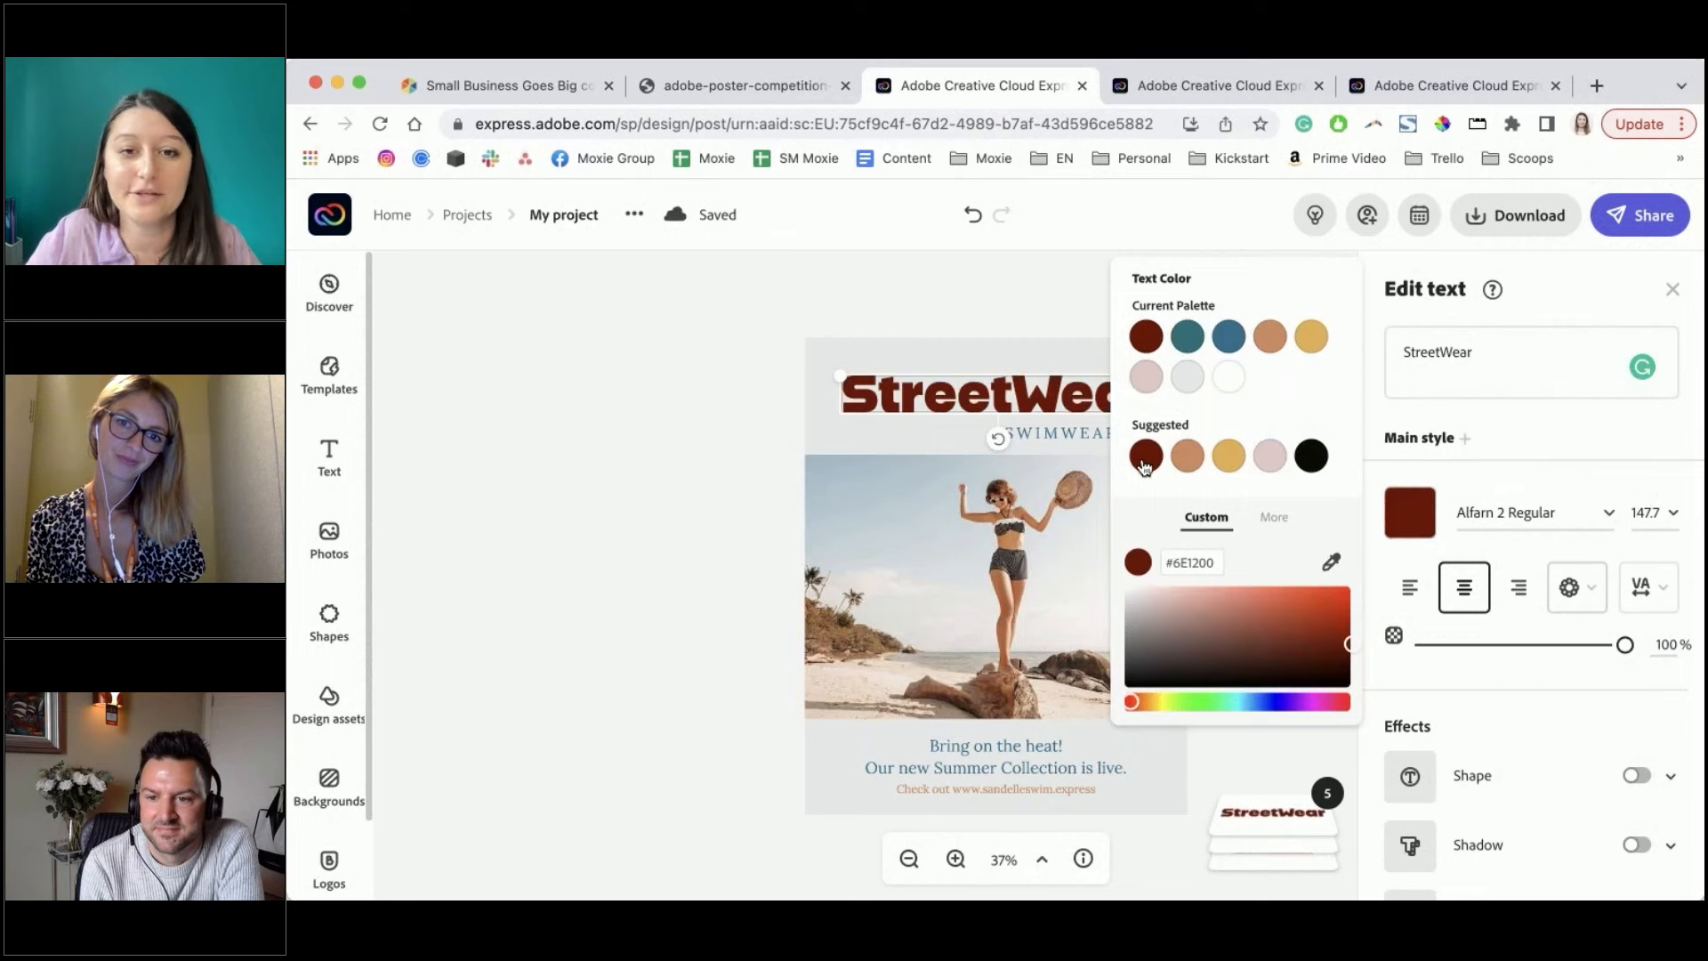
Recolour the poster background, trying the suggested pink #E2C9C7 and settling on a pale yellow-orange from the larger colour set
left_click(830, 346)
left_click(1410, 350)
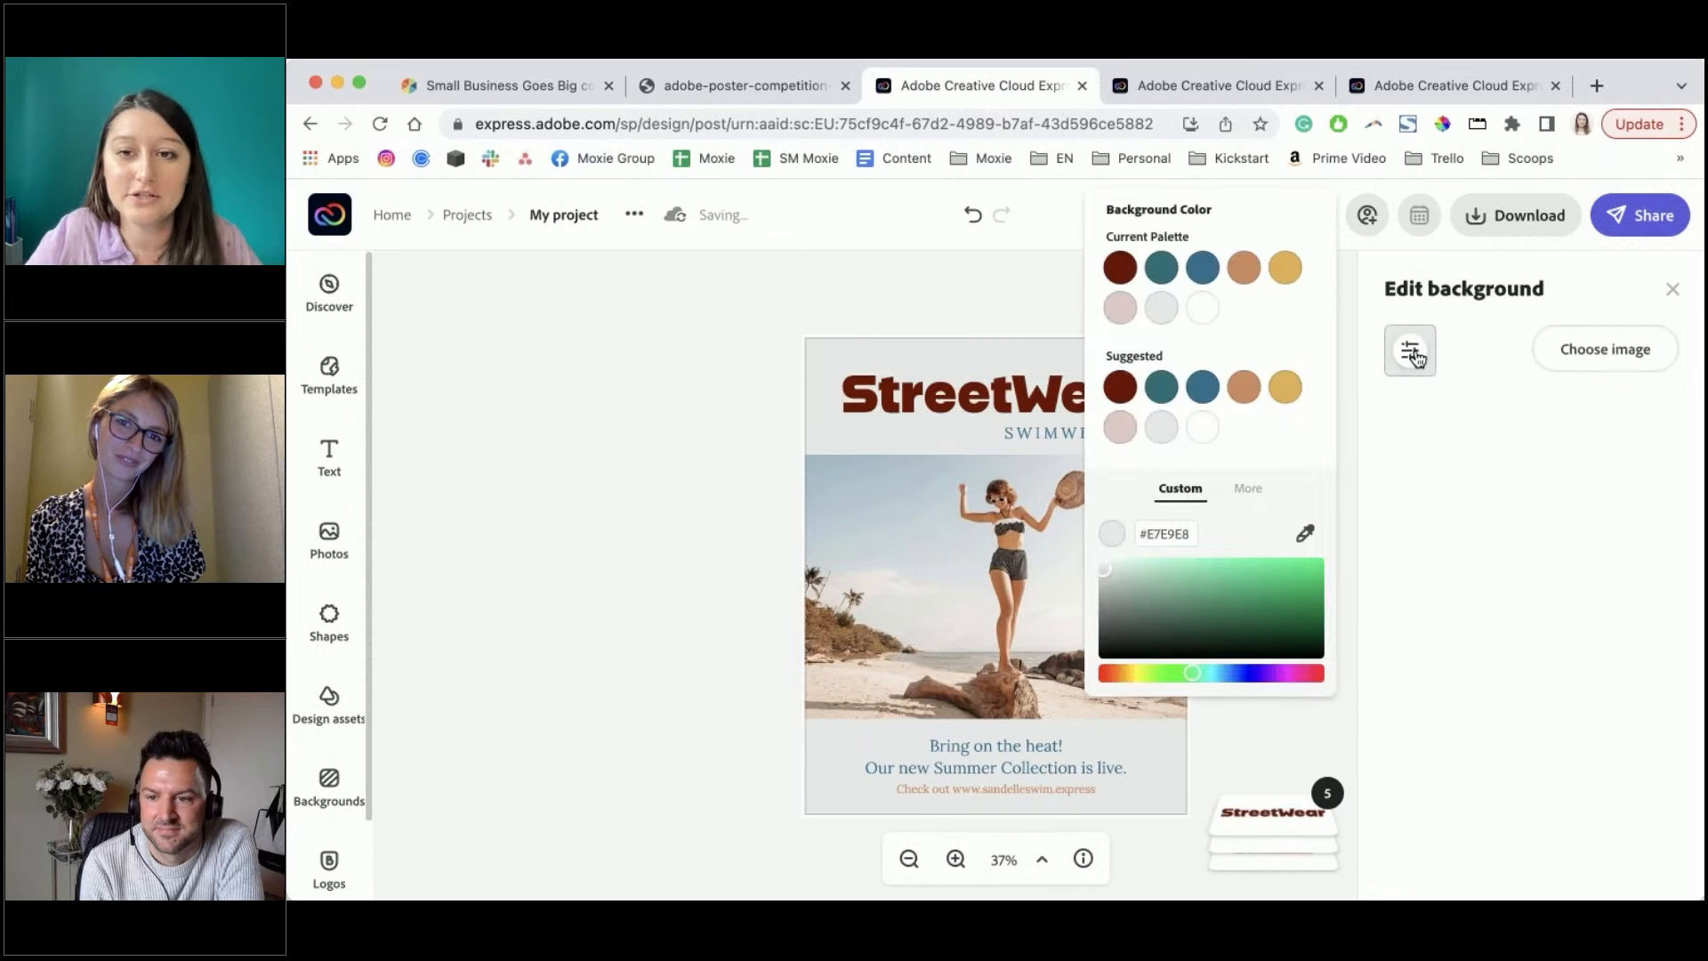
left_click(1123, 430)
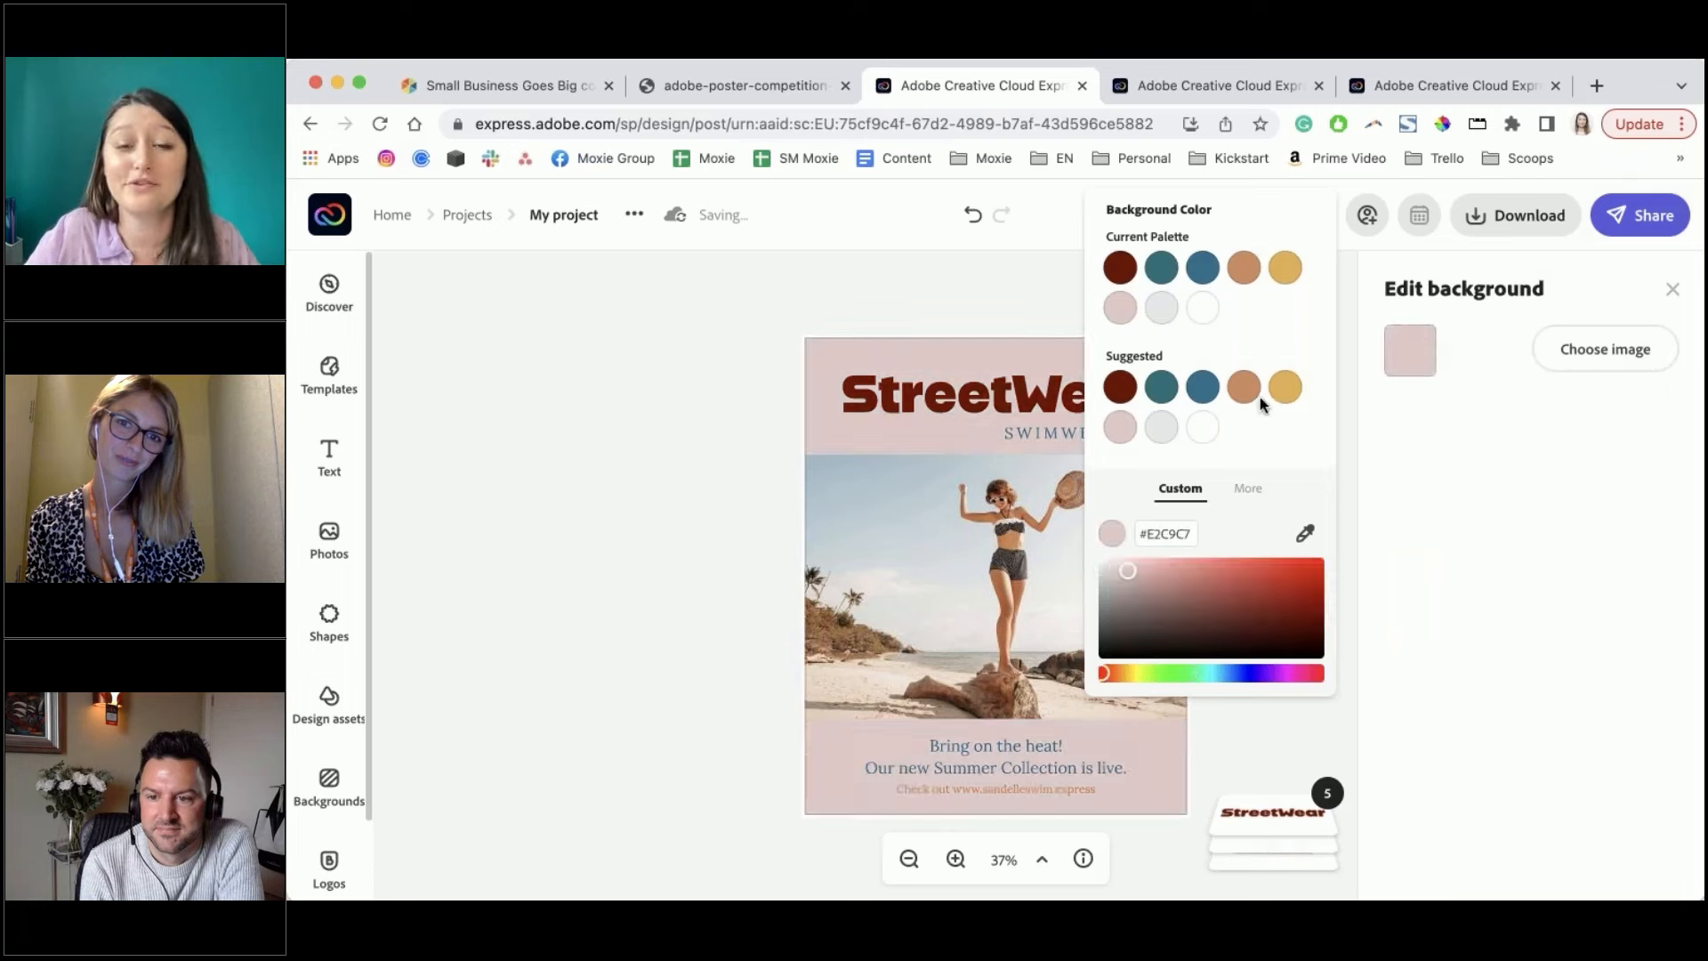
left_click(1252, 487)
scroll(1210, 623, "down", 3)
scroll(1210, 622, "up", 3)
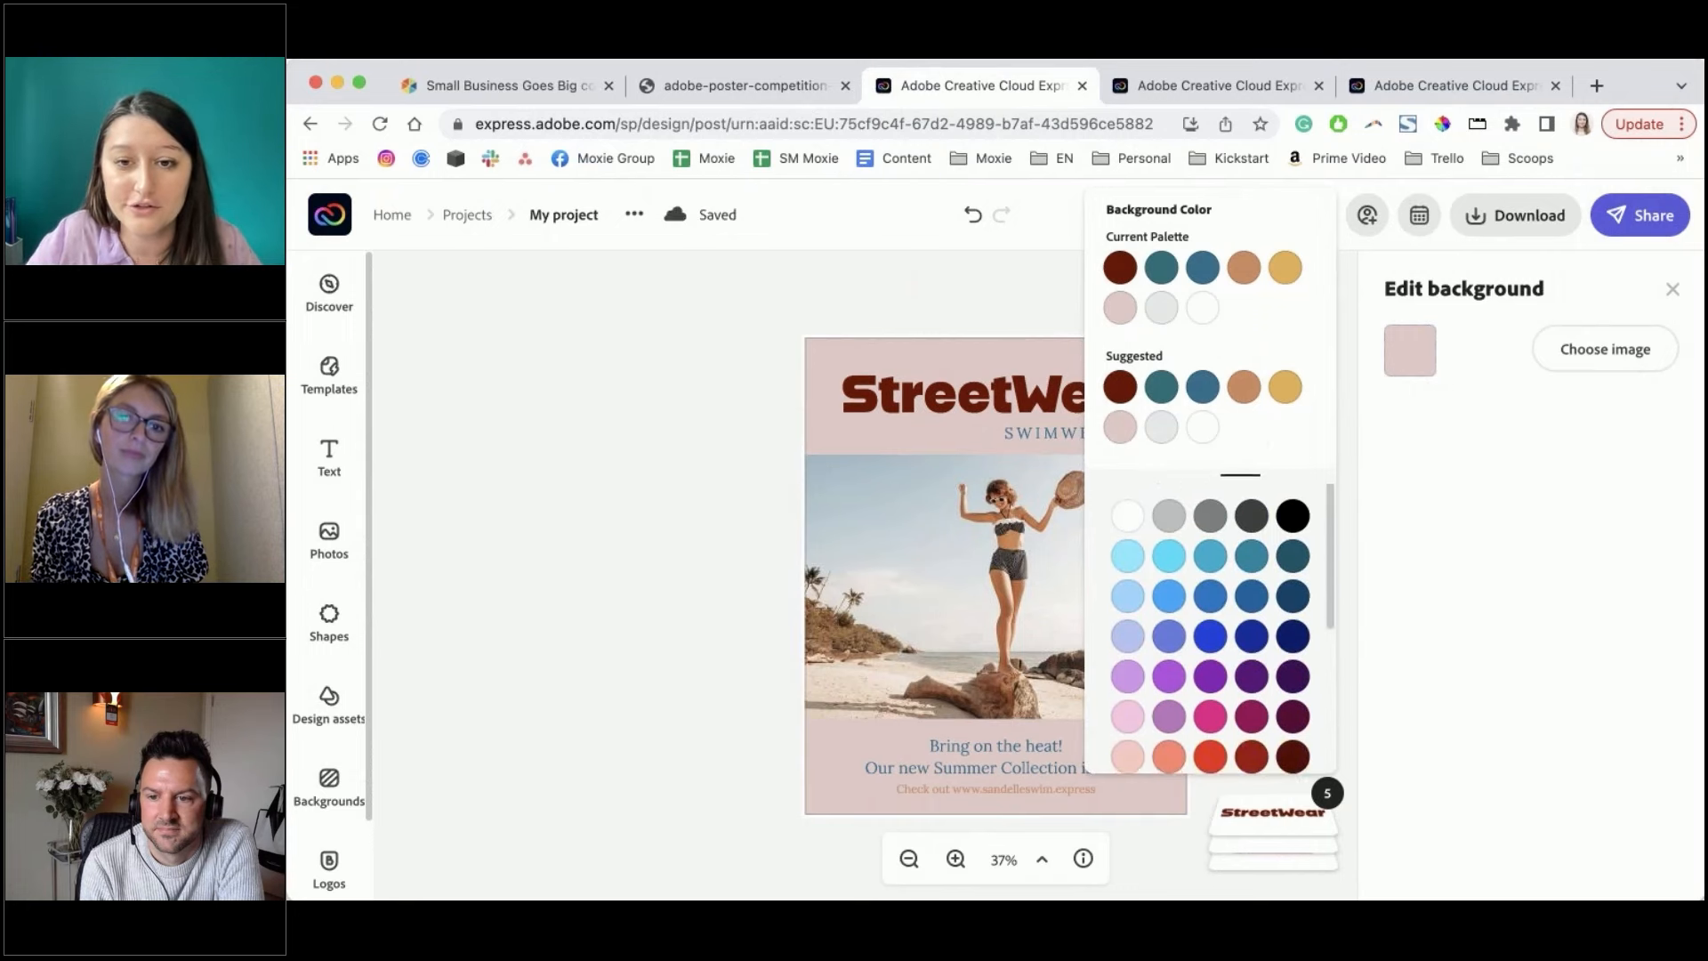
scroll(1139, 565, "down", 5)
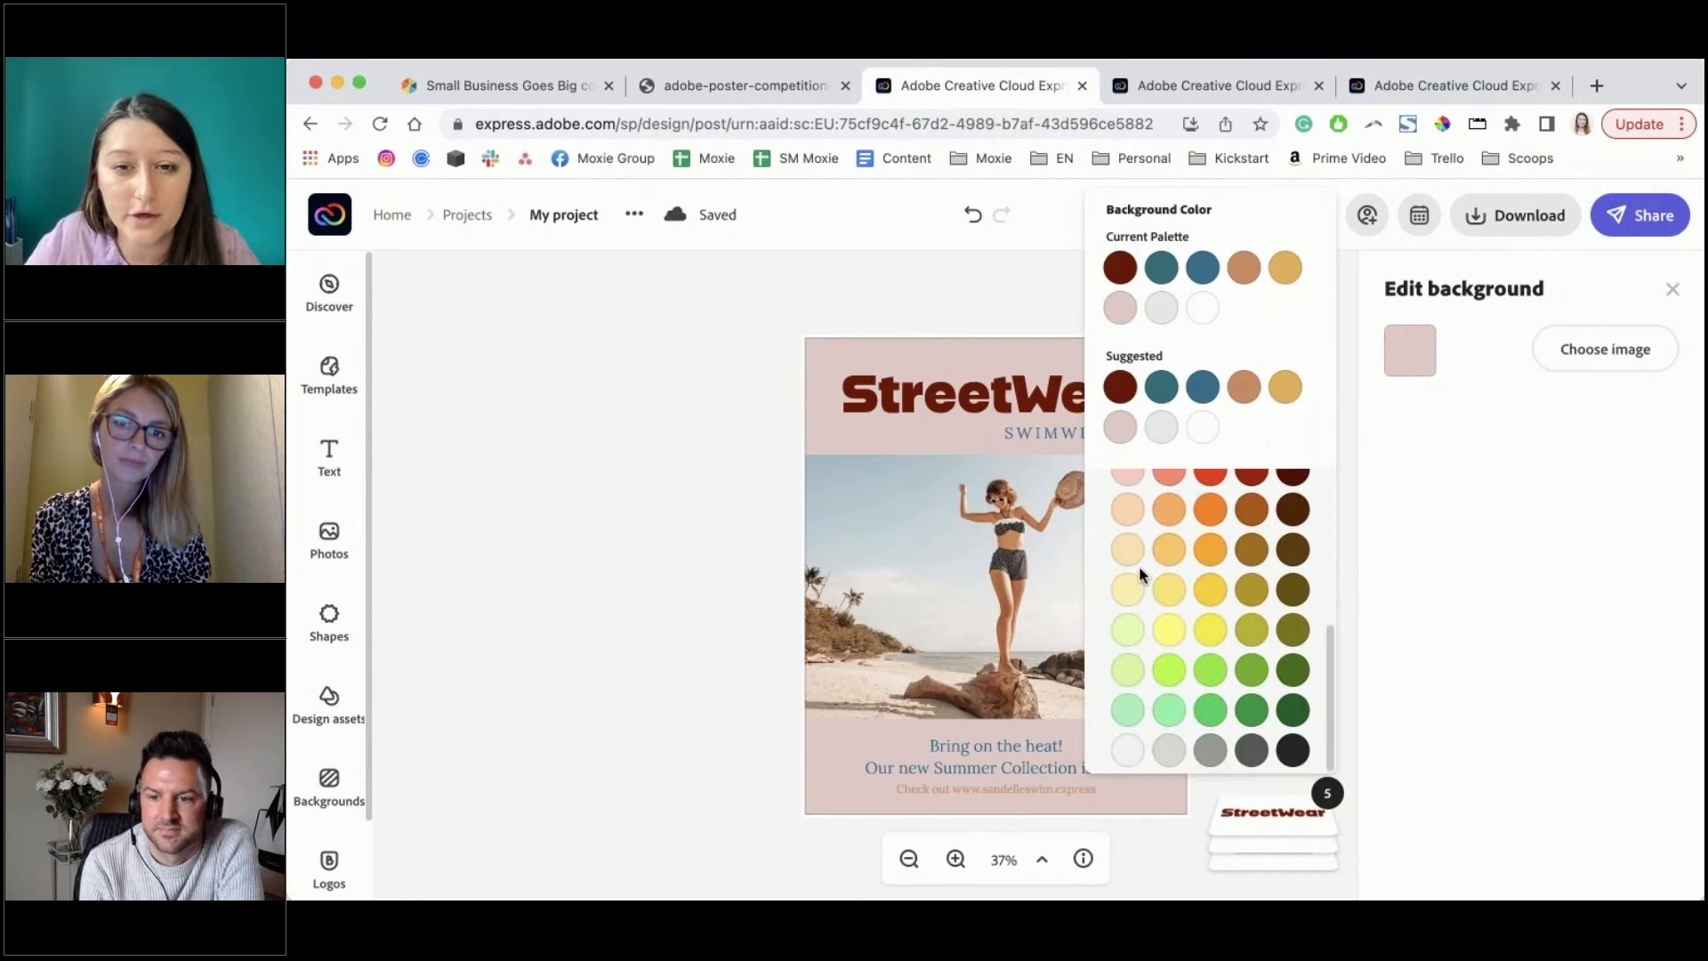
left_click(1132, 559)
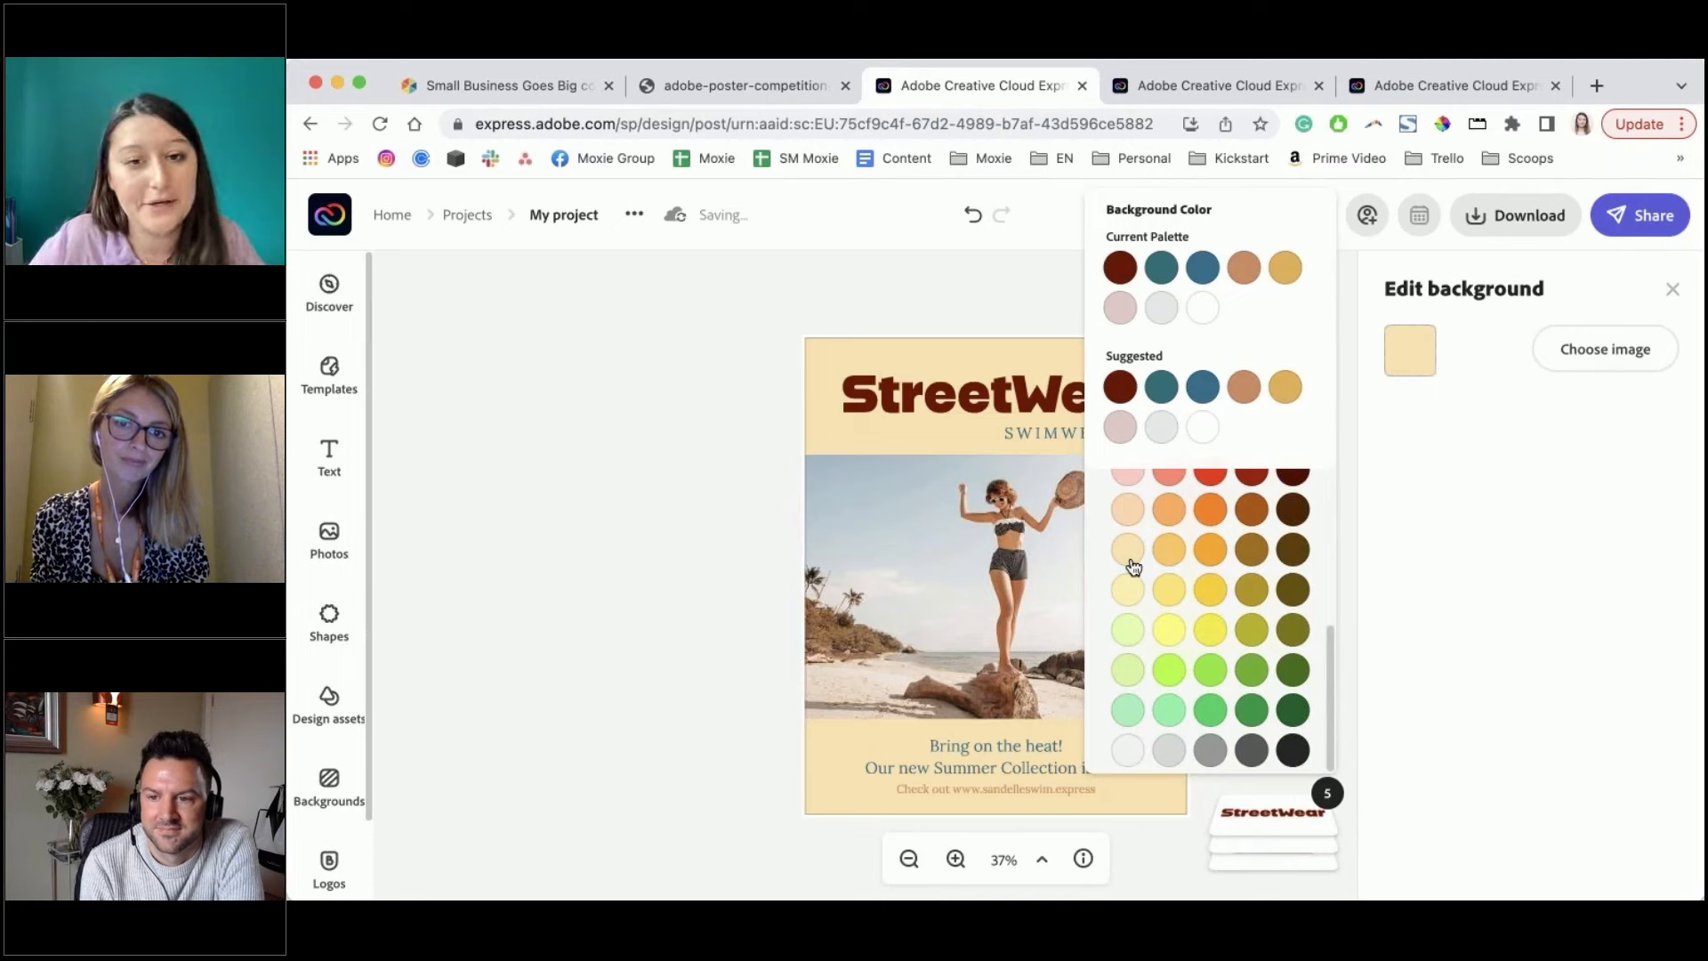
left_click(743, 558)
Replace the SWIMWEAR subtitle with CLOTHING and colour it in the suggested dark red
left_click(1086, 433)
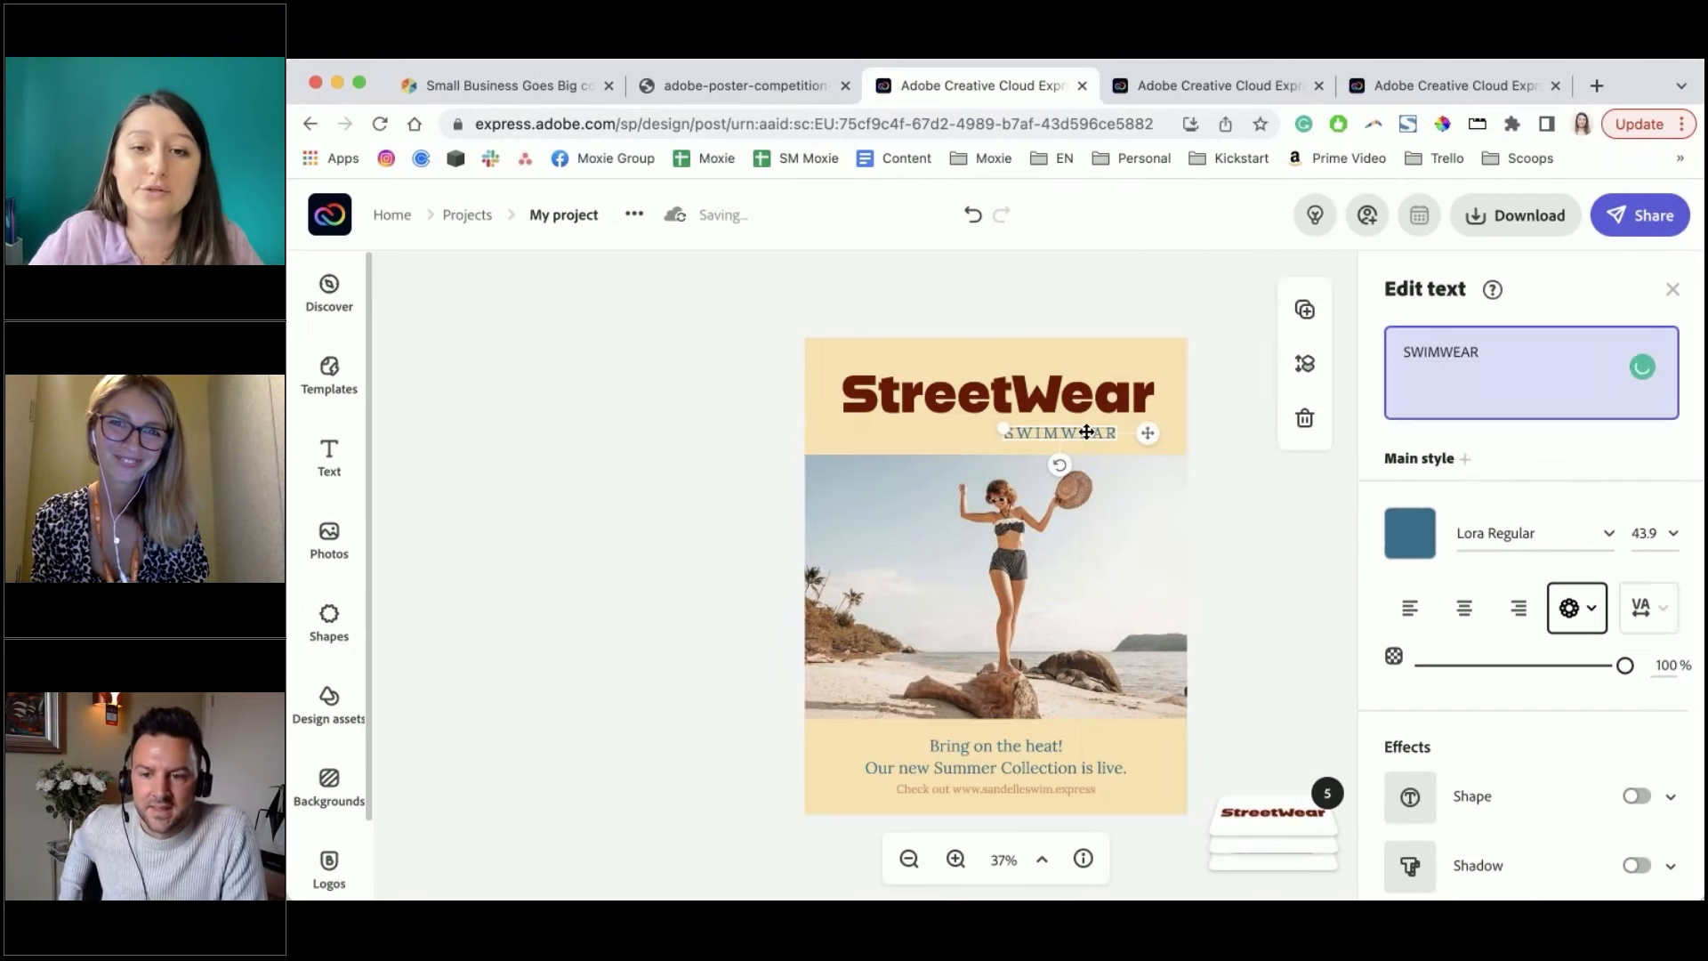
double_click(1448, 349)
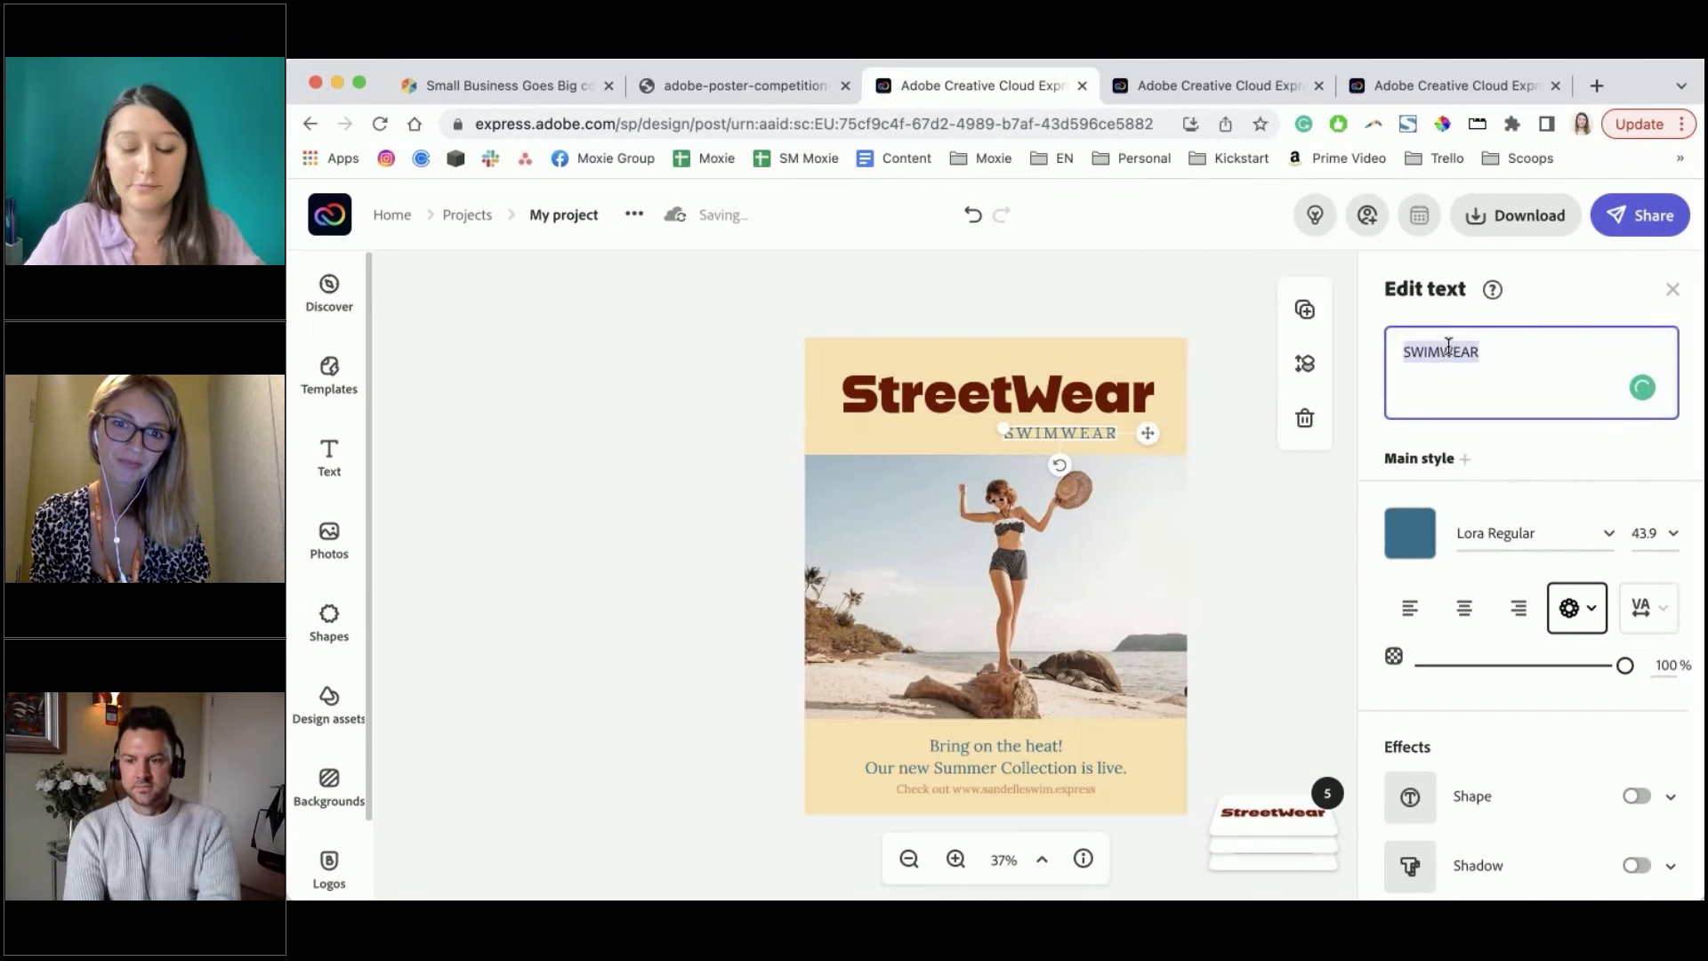
type("CLOTHING")
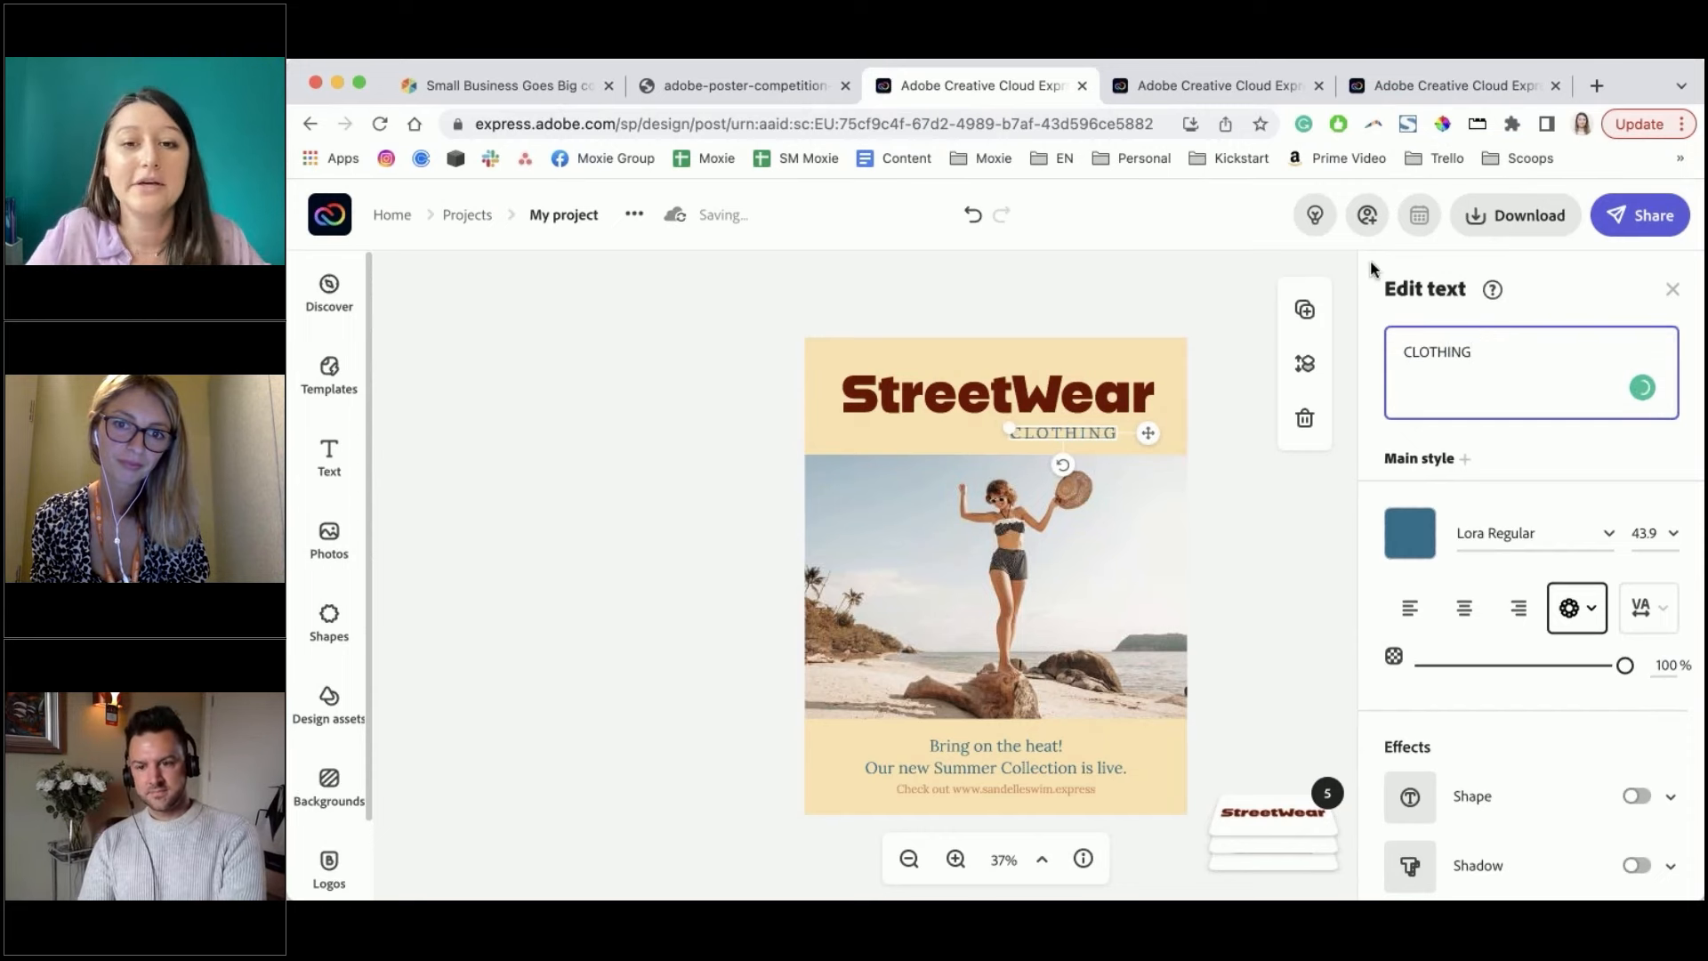
left_click(1410, 533)
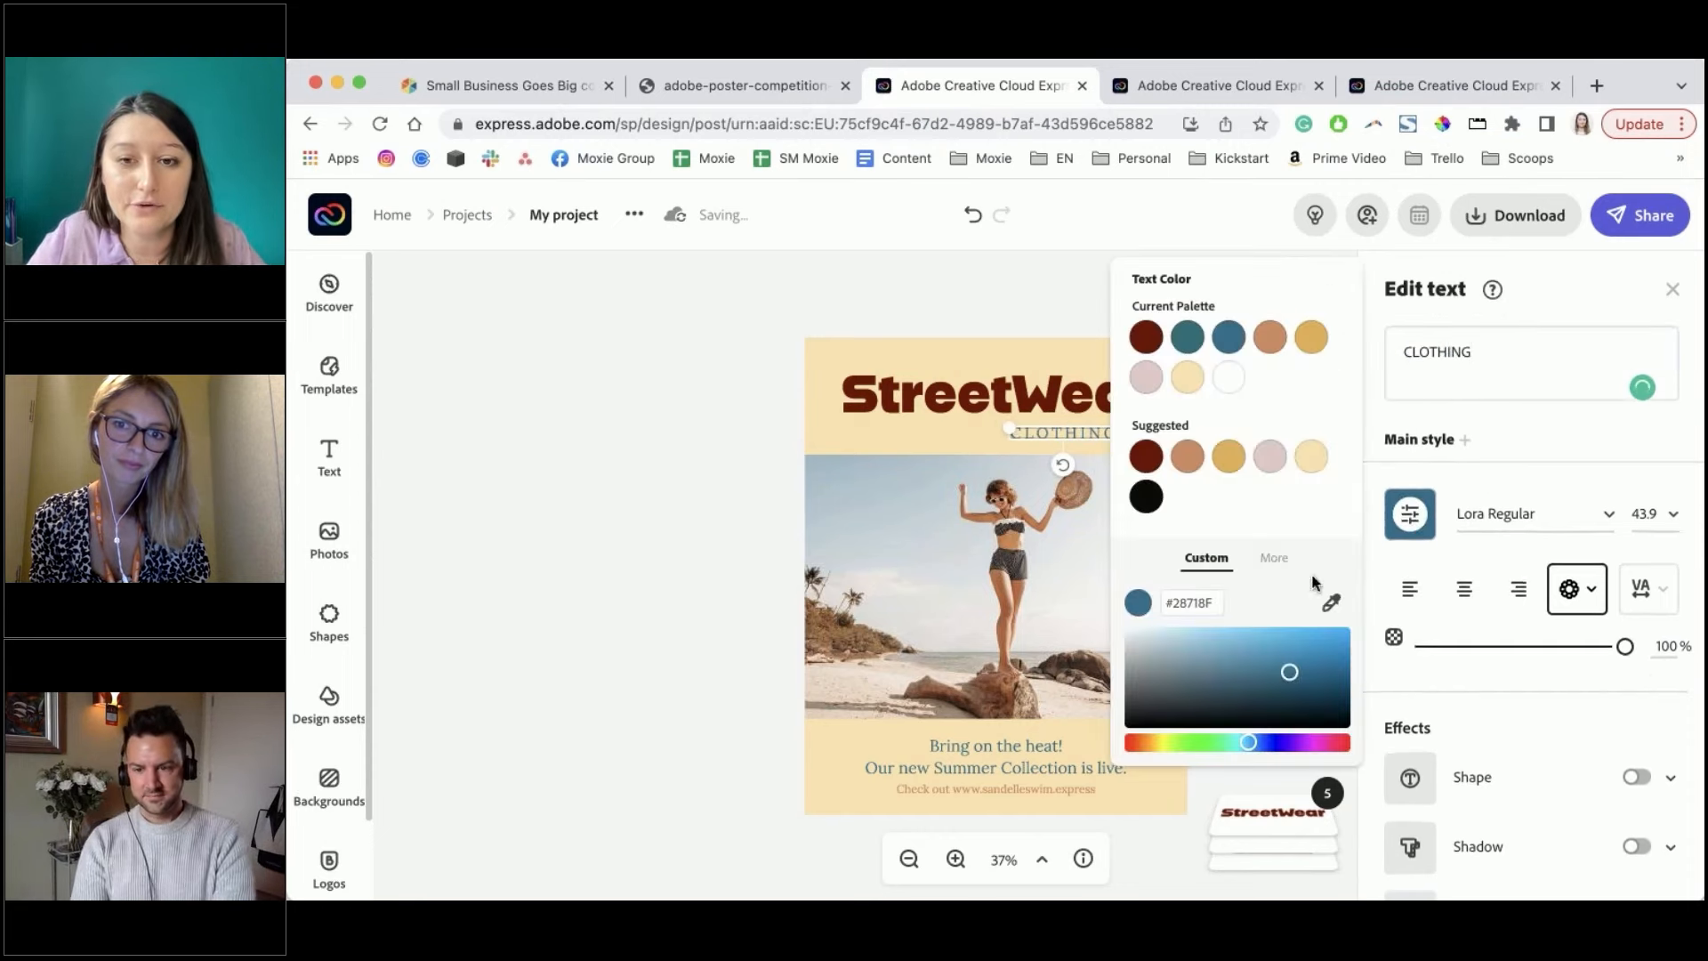
left_click(1147, 455)
Try Open Sans Regular and Nexa Rust Slab Black on the CLOTHING subtitle, and apply the first recommended bold sans-serif font
left_click(1512, 513)
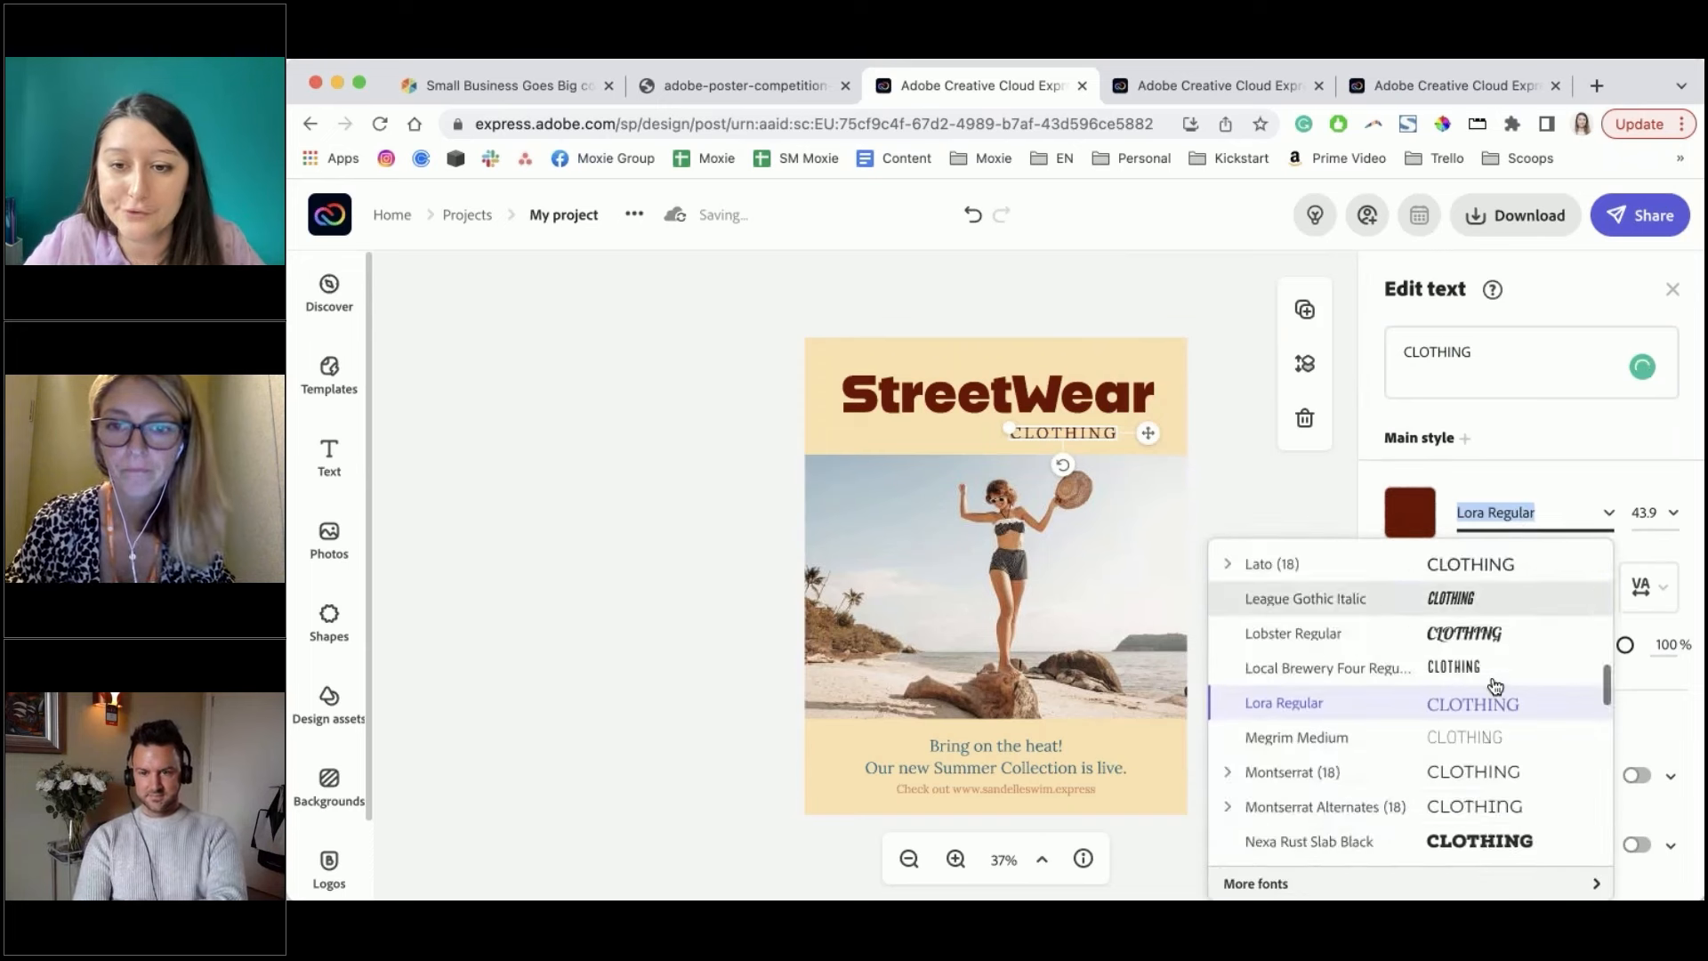
scroll(1494, 690, "down", 3)
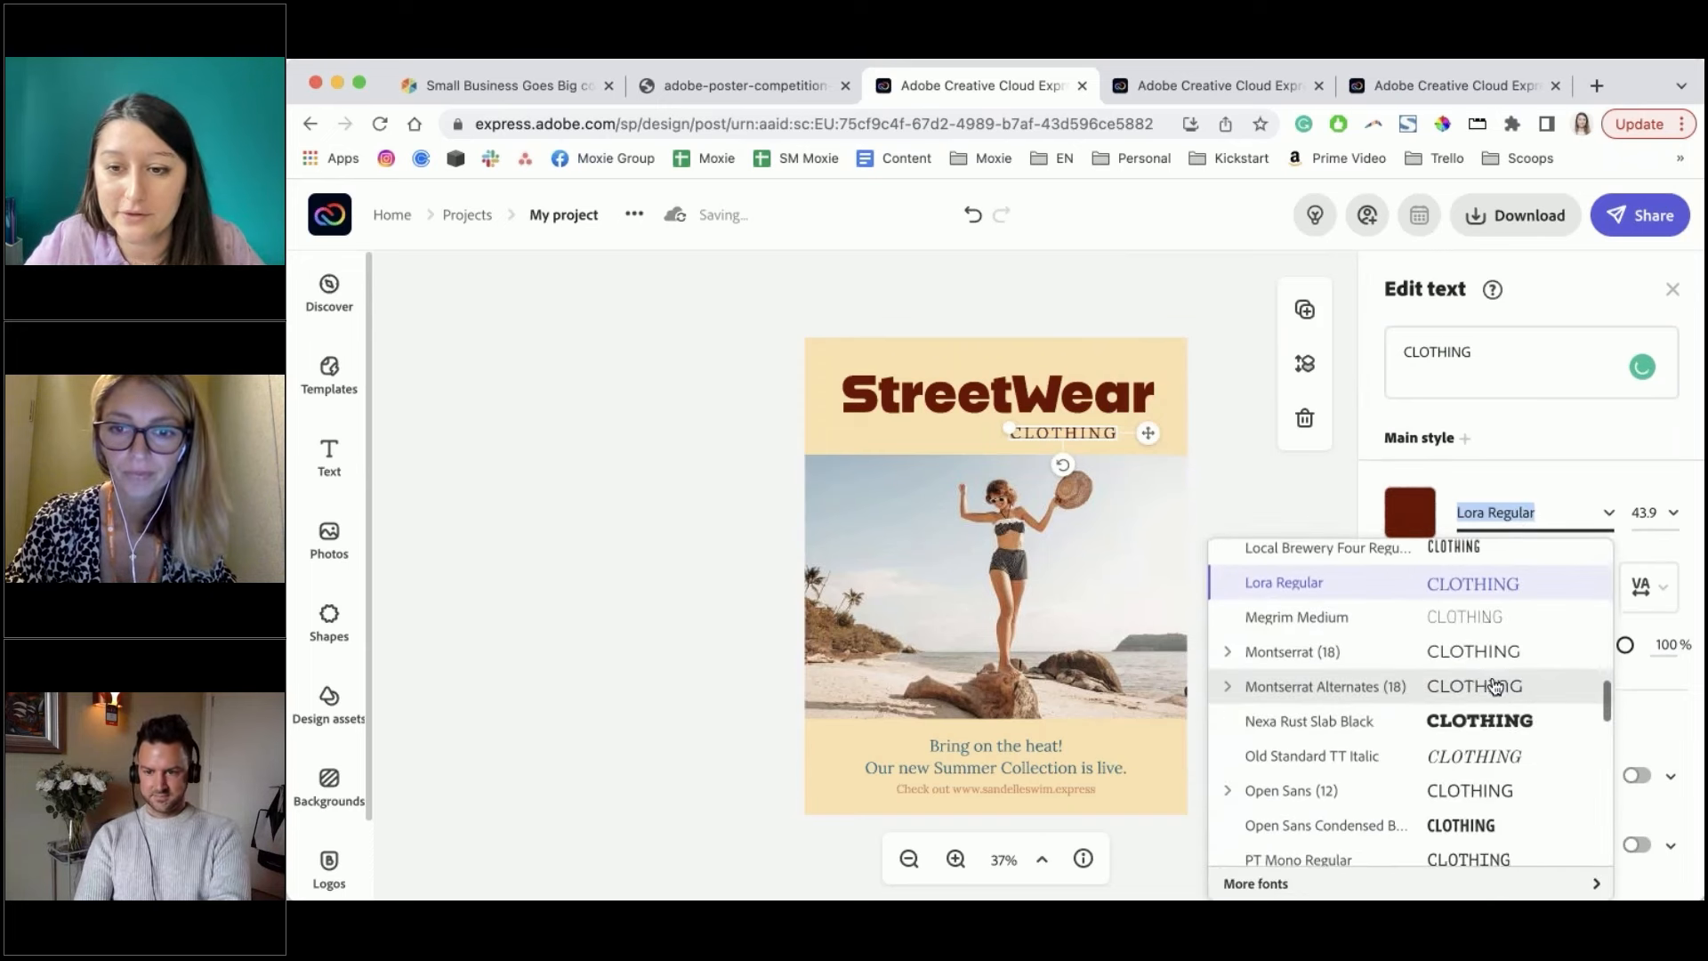
left_click(1459, 788)
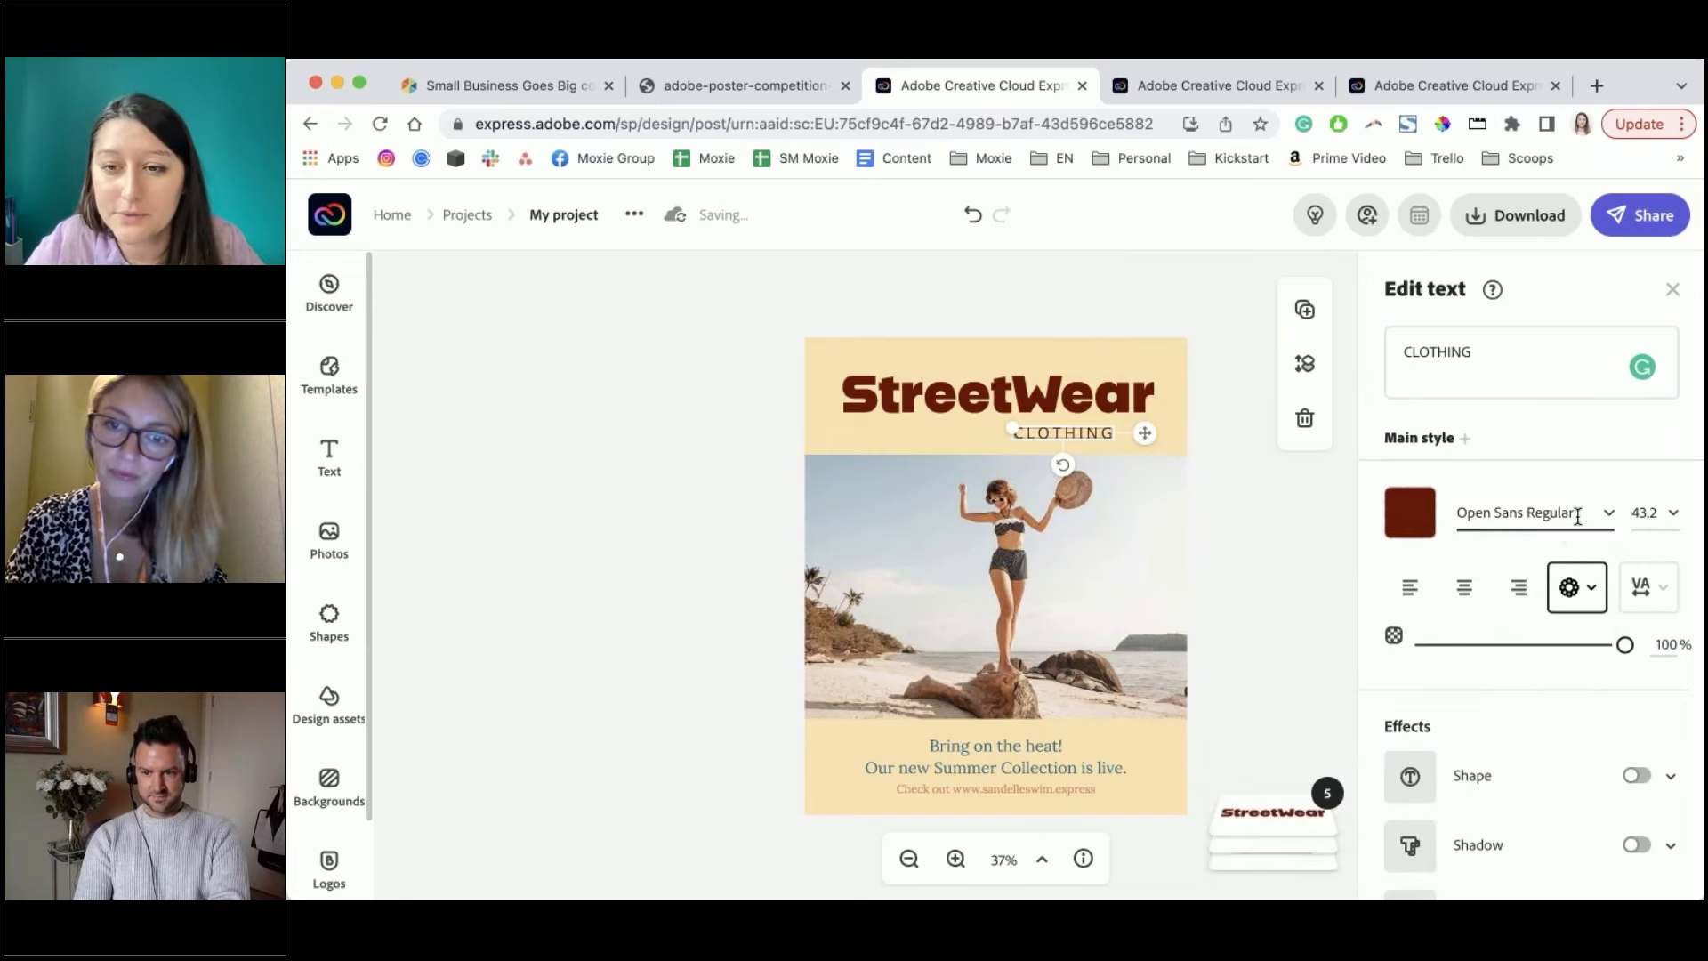
left_click(1559, 520)
left_click(1502, 706)
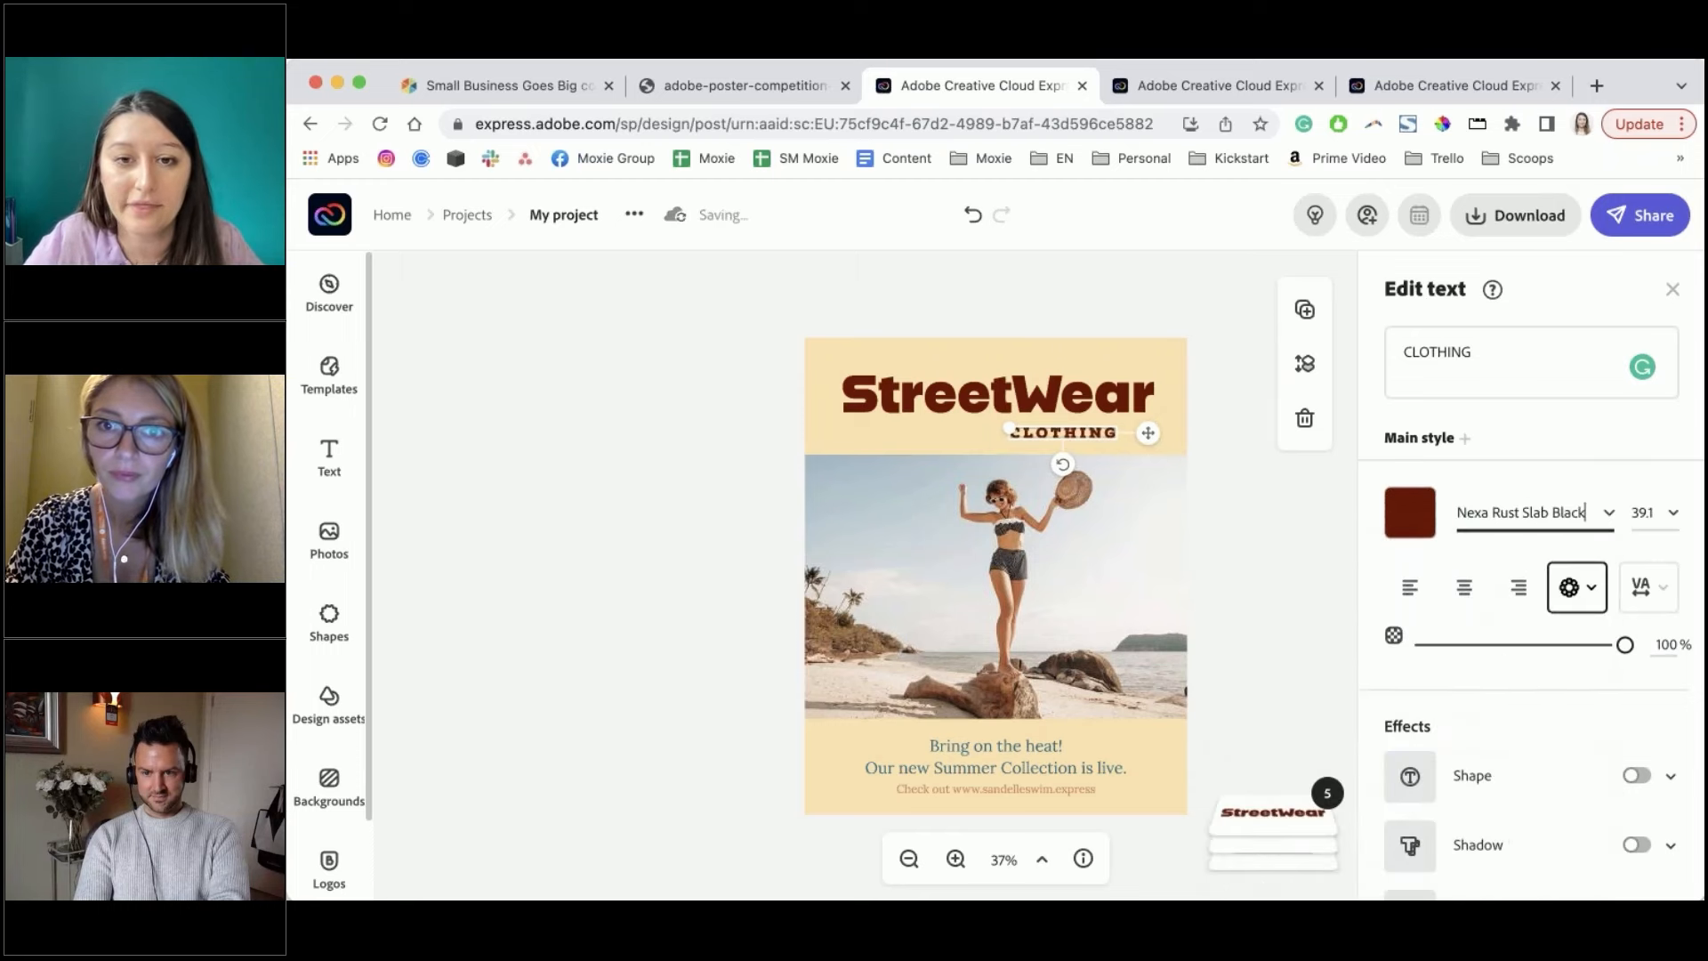
scroll(1393, 668, "down", 5)
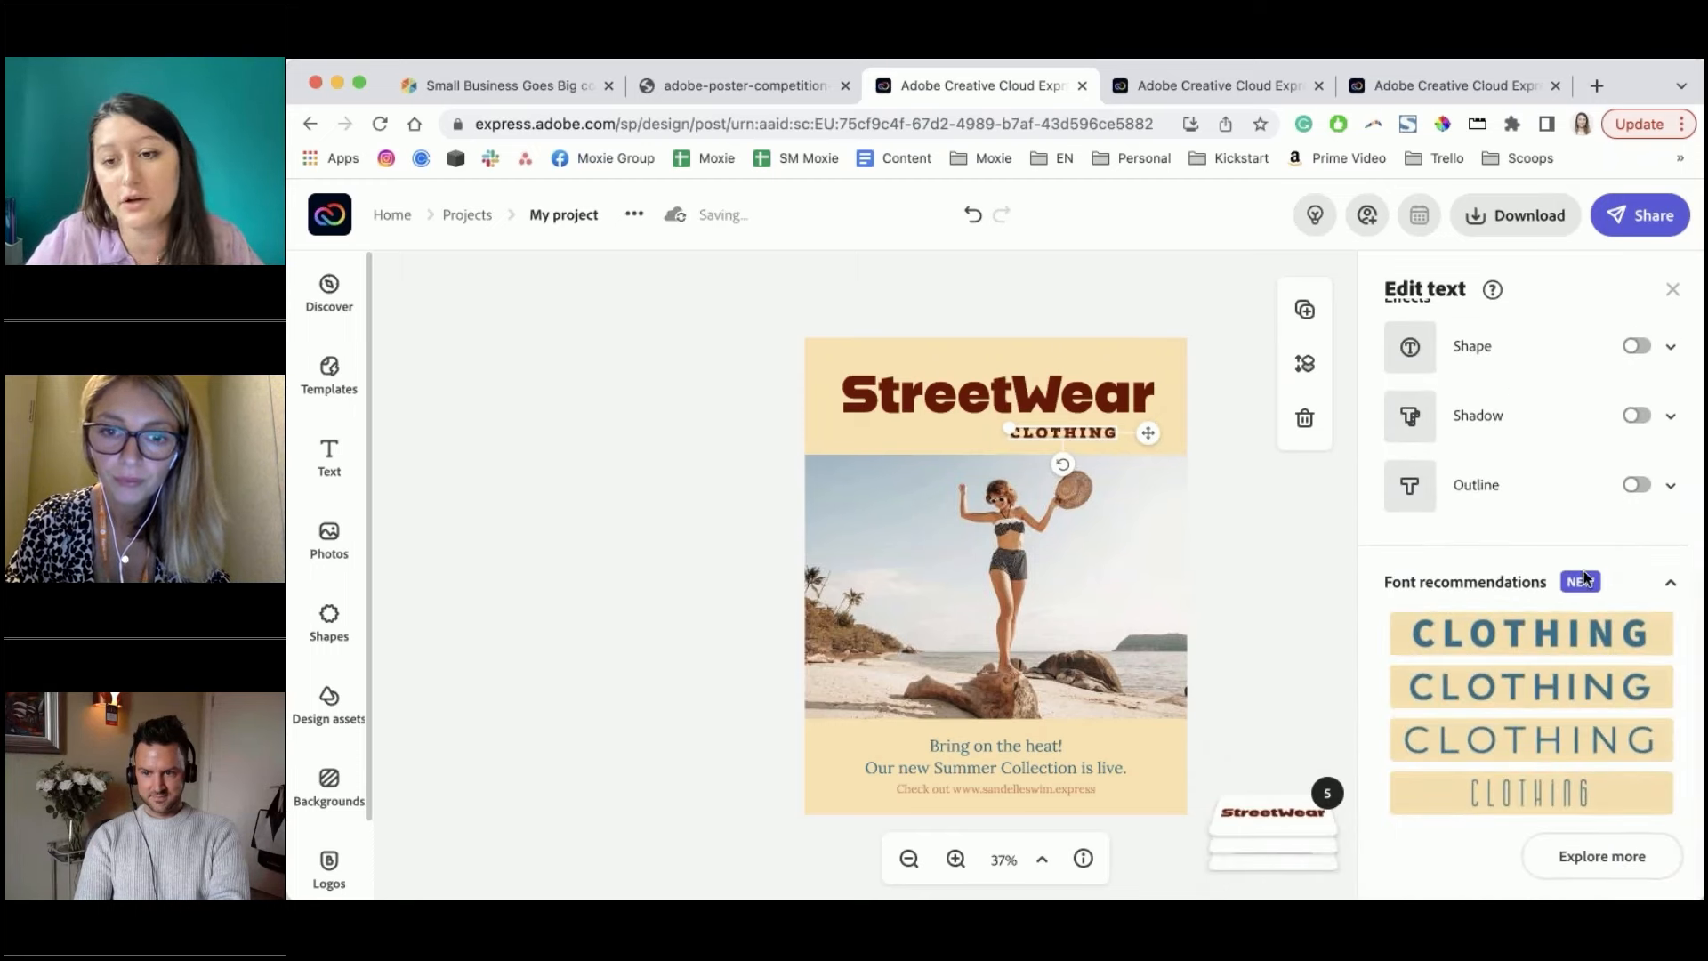
left_click(1587, 636)
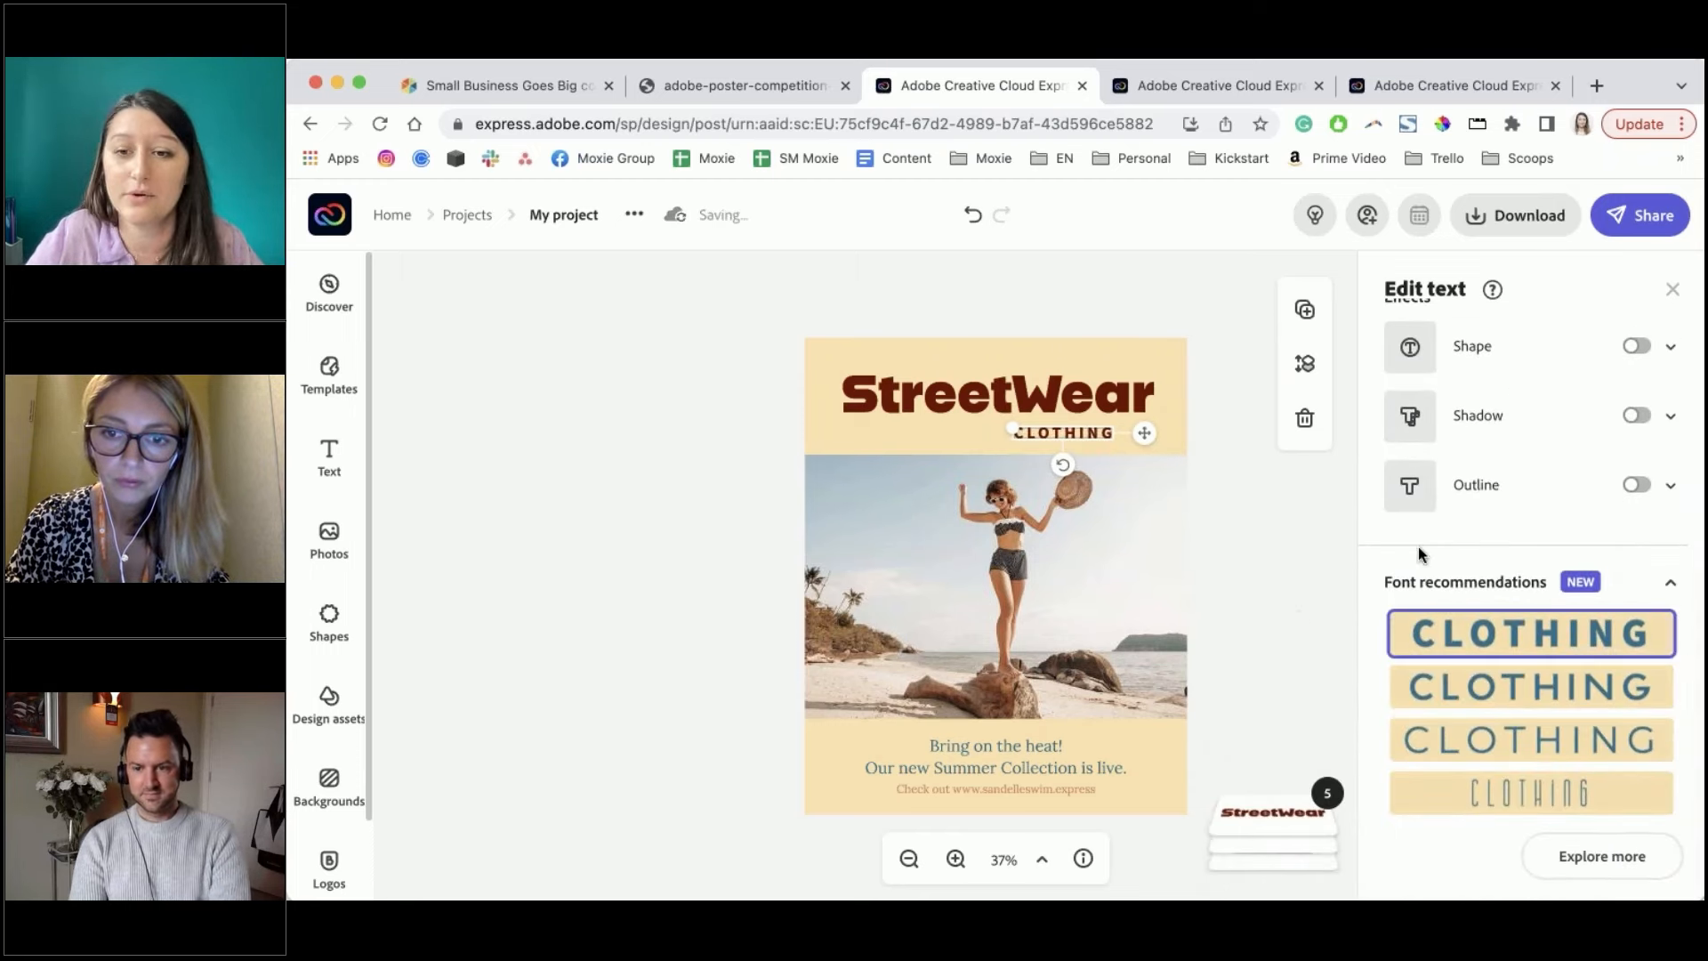
Try an outline on the CLOTHING subtitle, and give the StreetWear title a white outline with a thickness of 71
scroll(1566, 502, "up", 1)
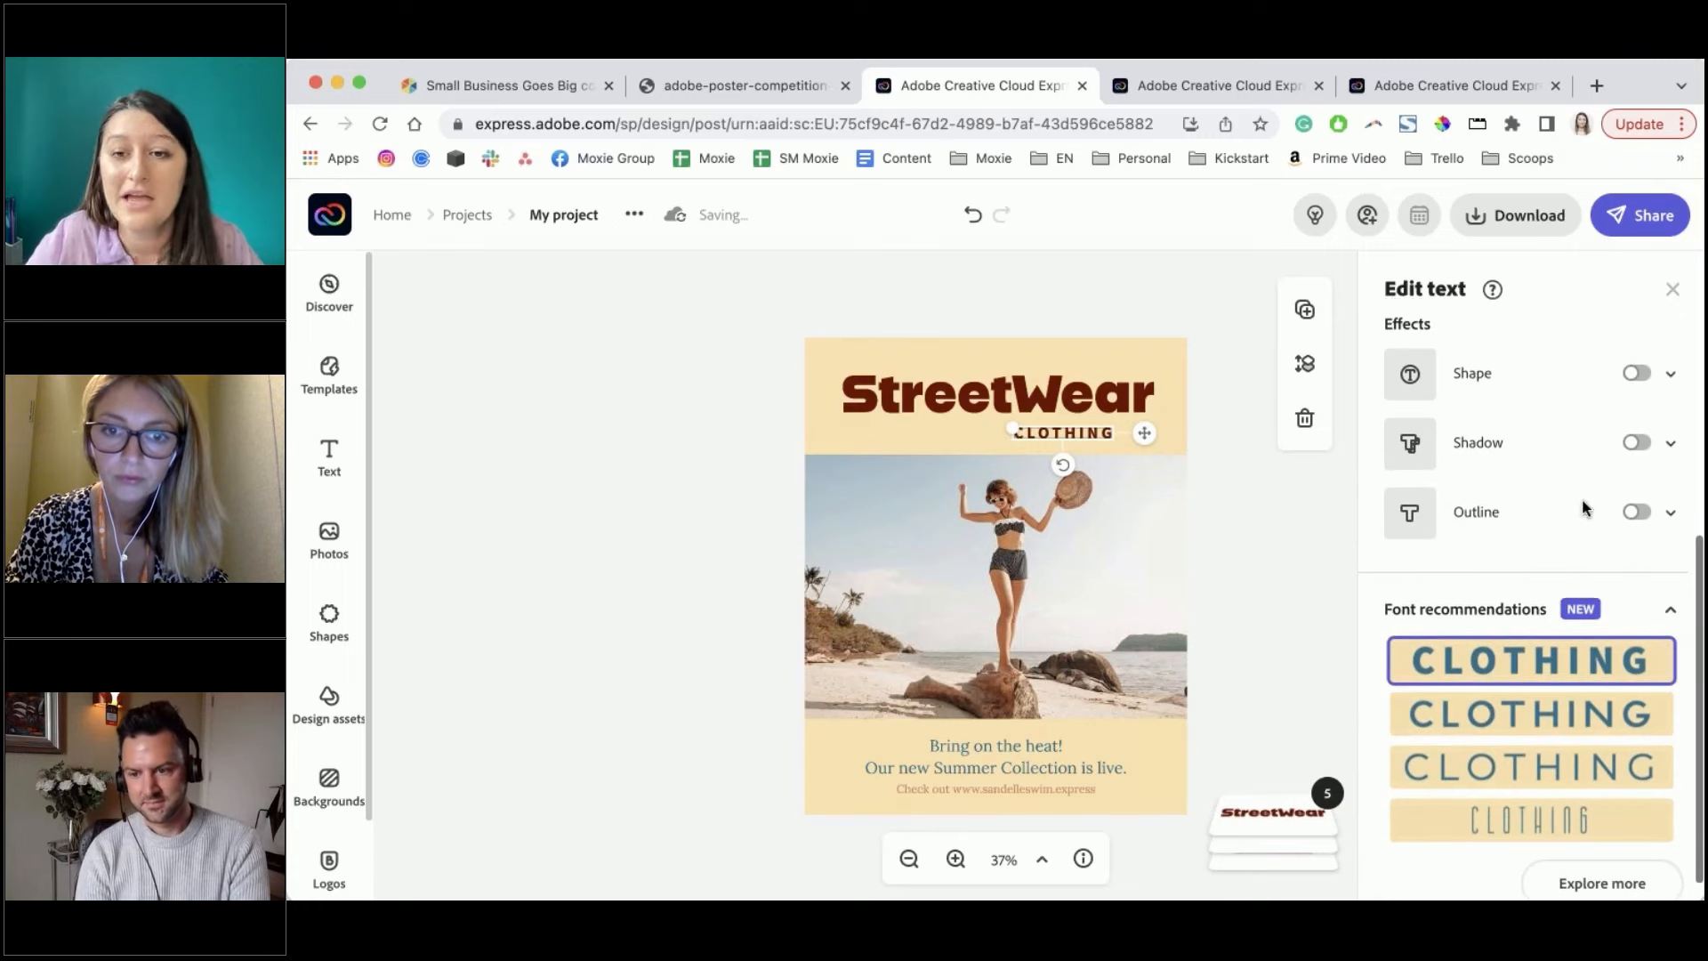
left_click(1638, 513)
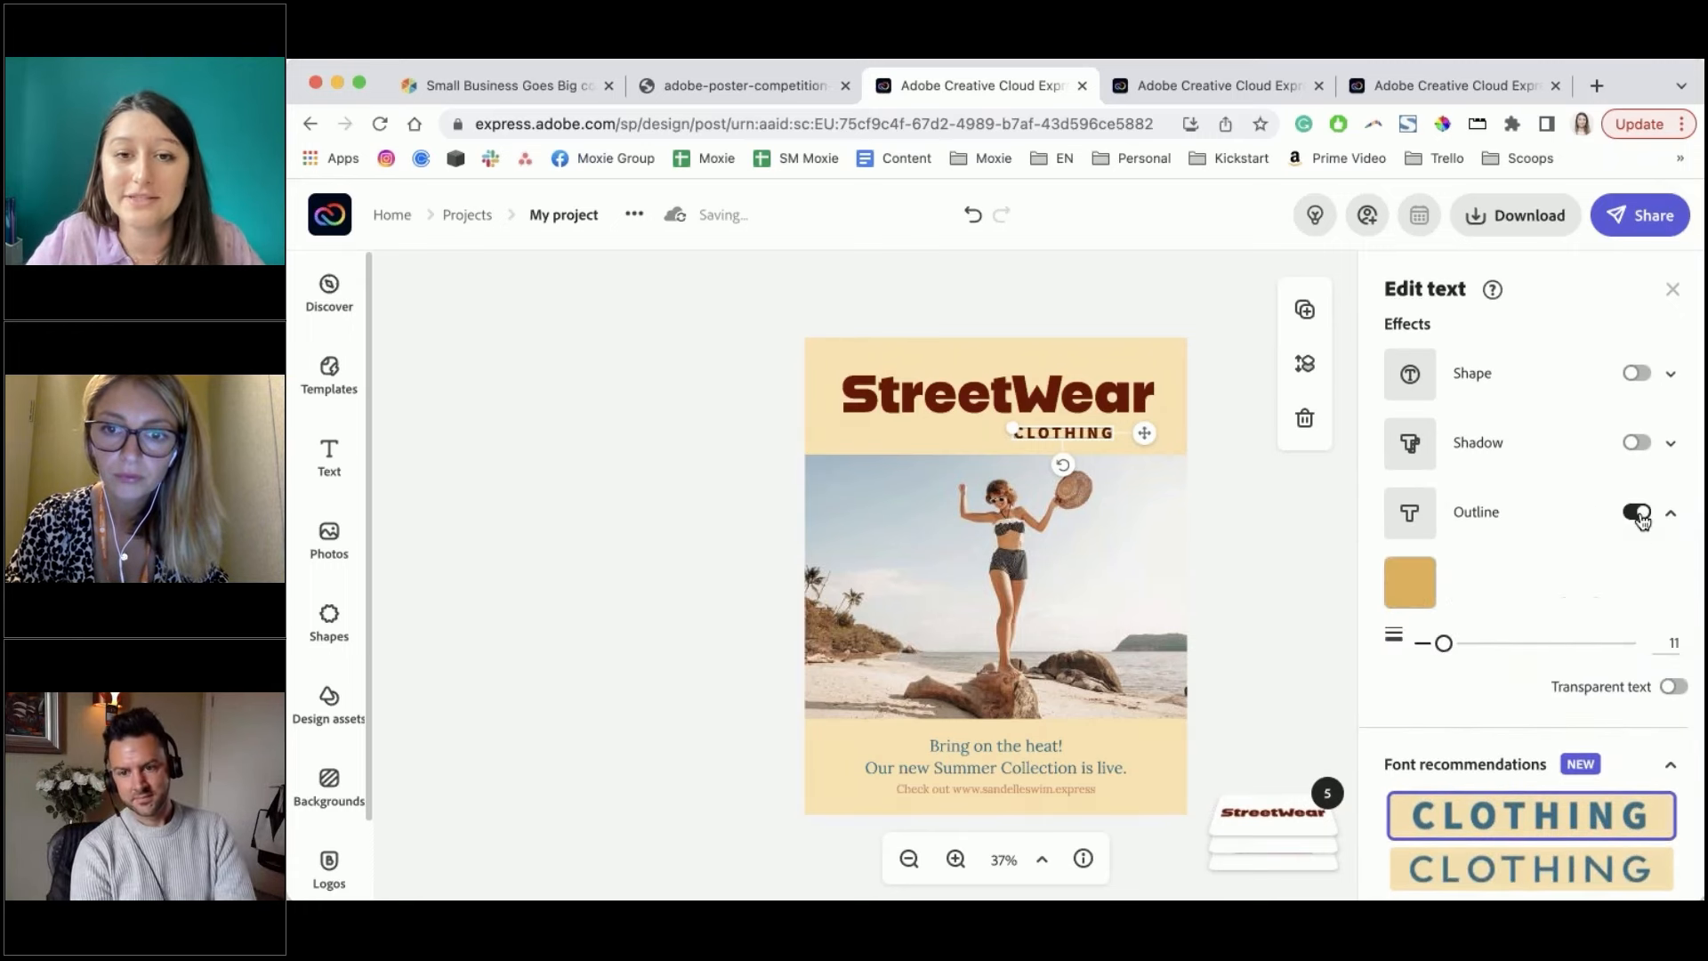
left_click(938, 384)
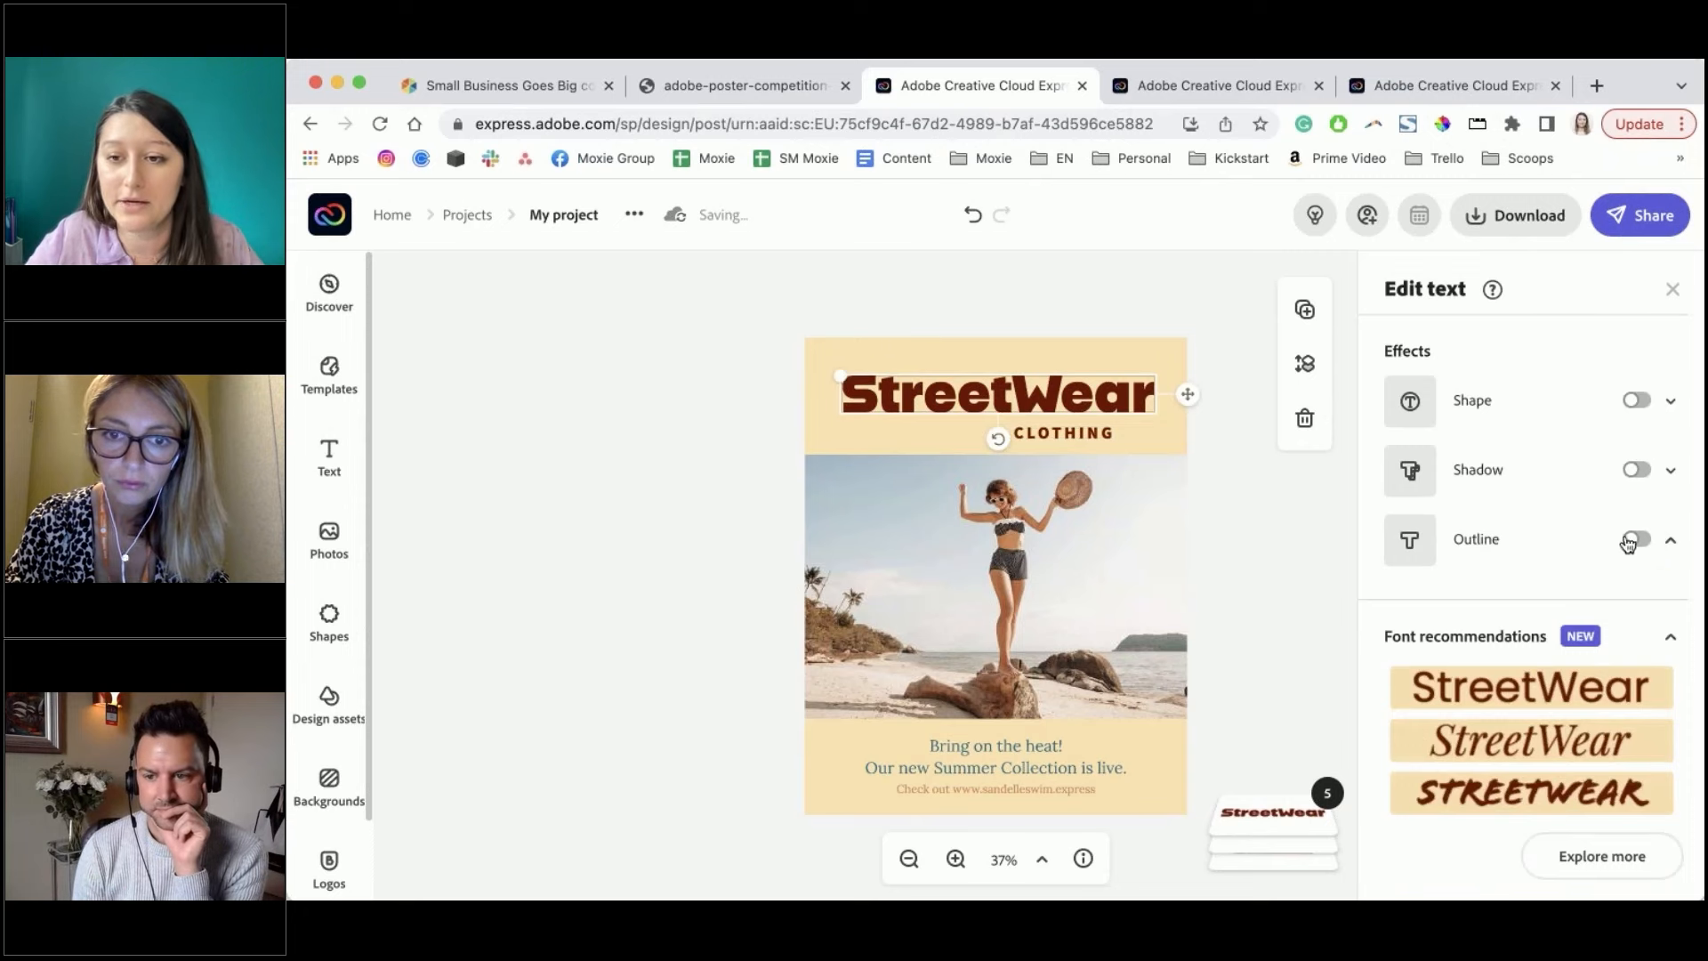
left_click(1642, 540)
left_click(1410, 609)
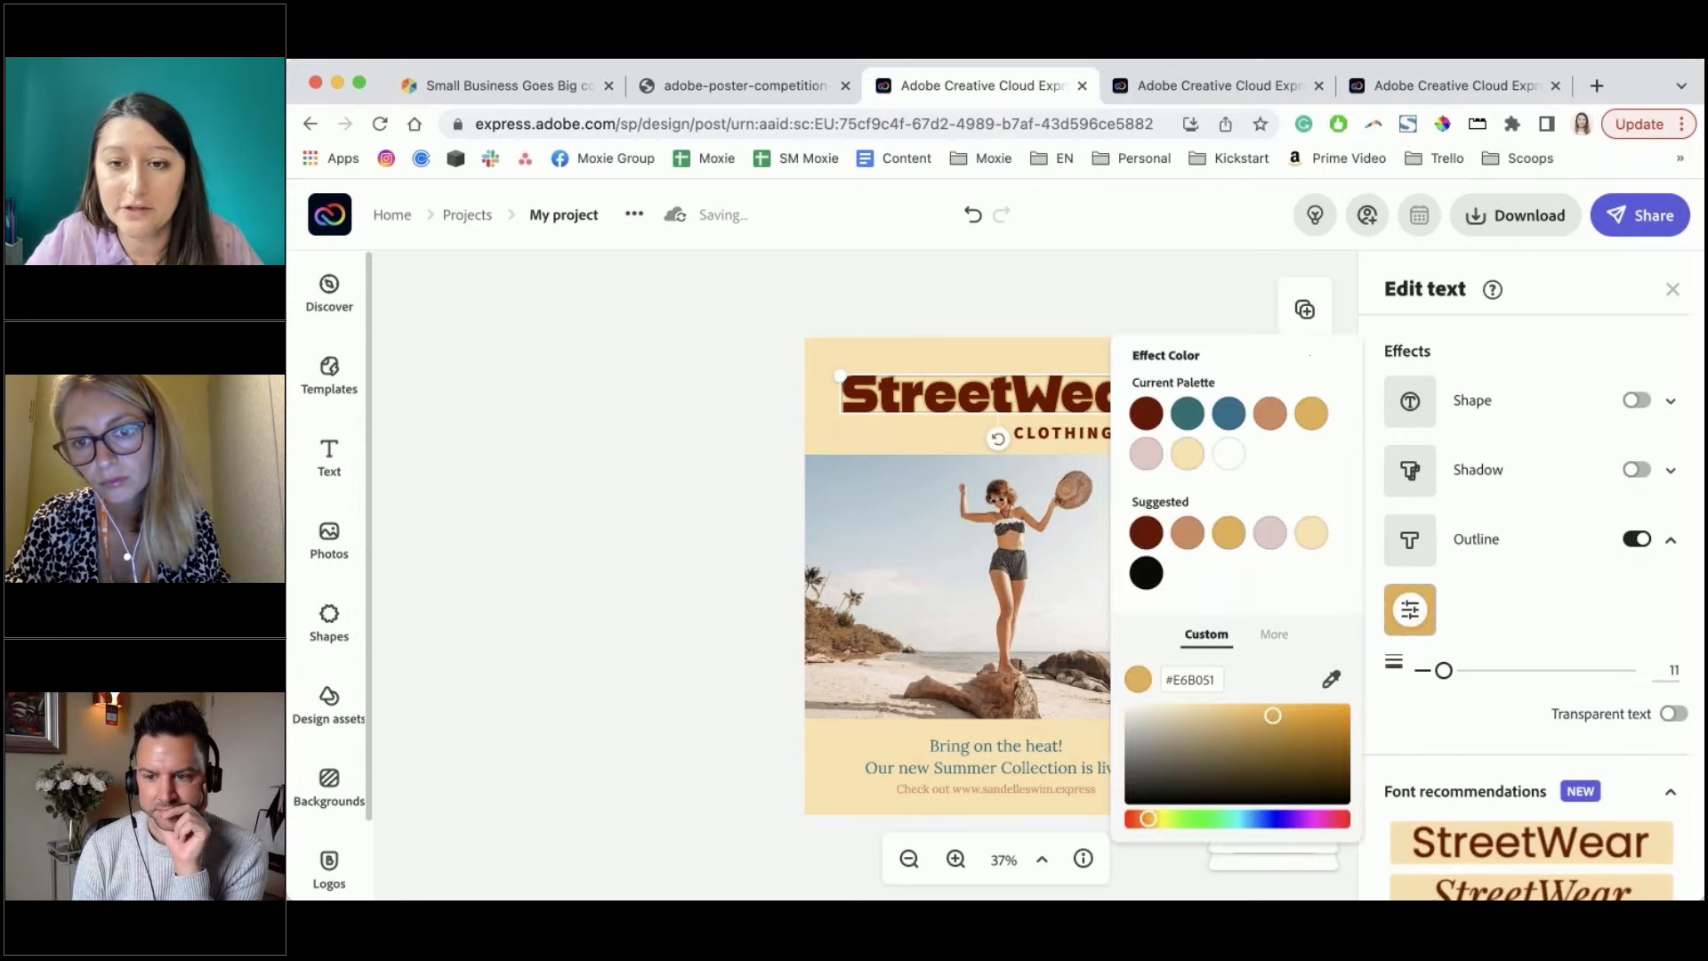
left_click(1229, 456)
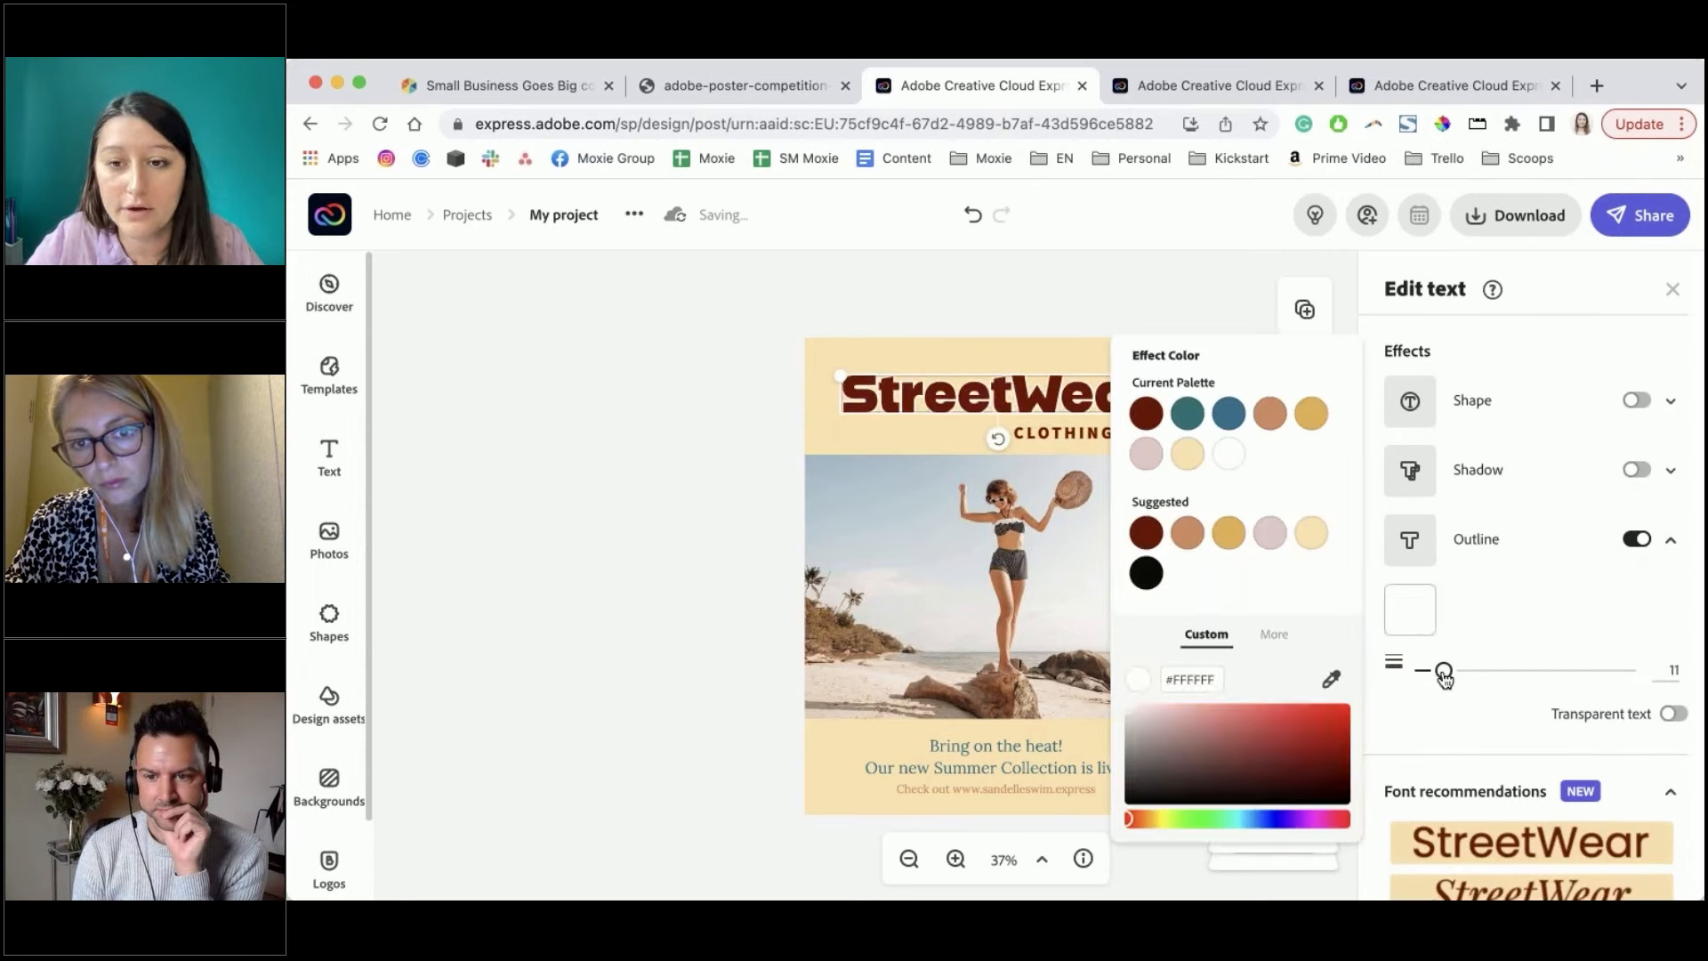
left_click_drag(1444, 673, 1568, 674)
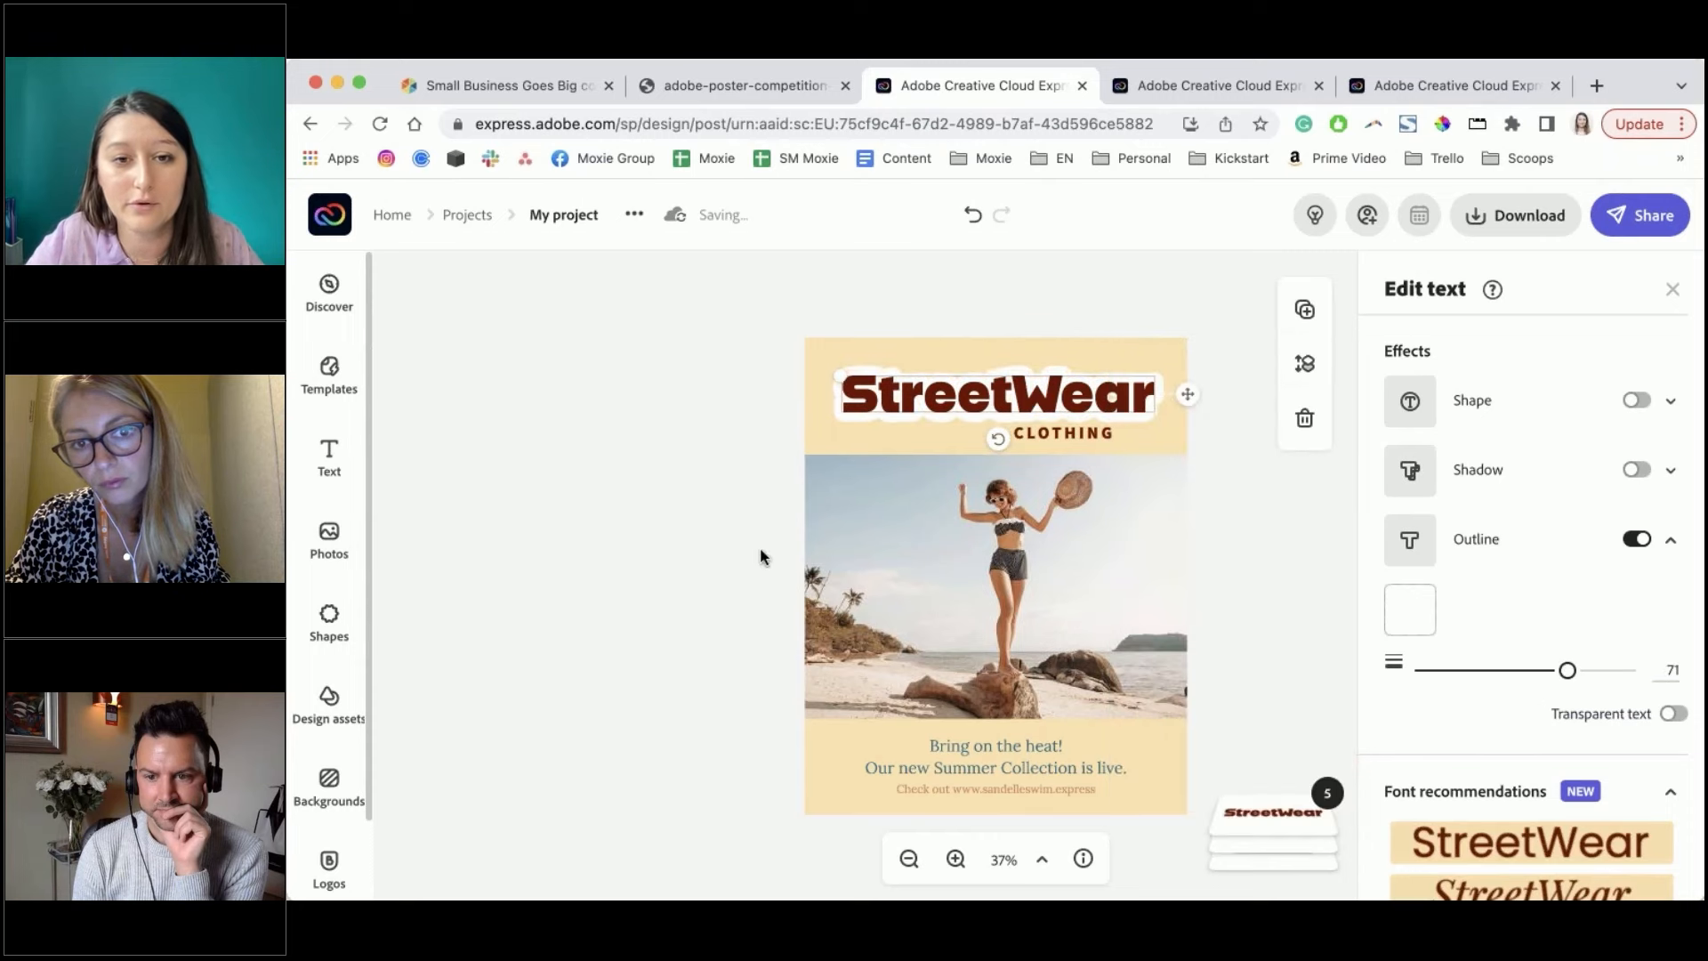
left_click(728, 421)
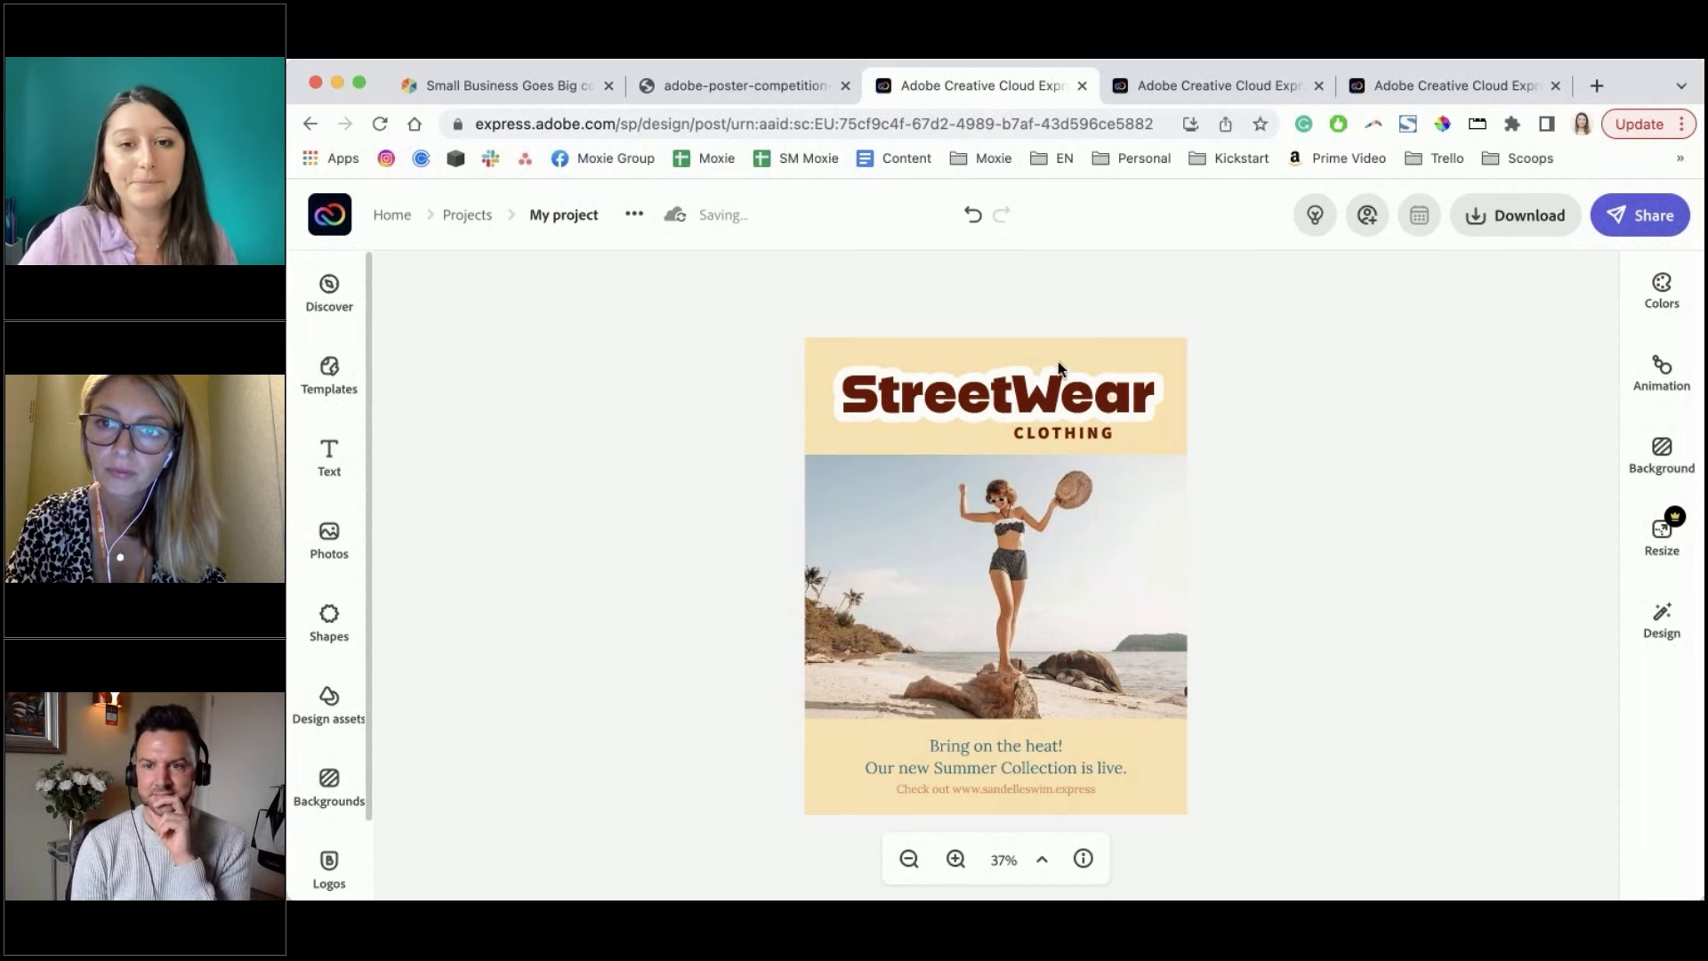
Add a shadow effect in the default gold colour to the StreetWear title
left_click(1011, 391)
scroll(1548, 534, "down", 3)
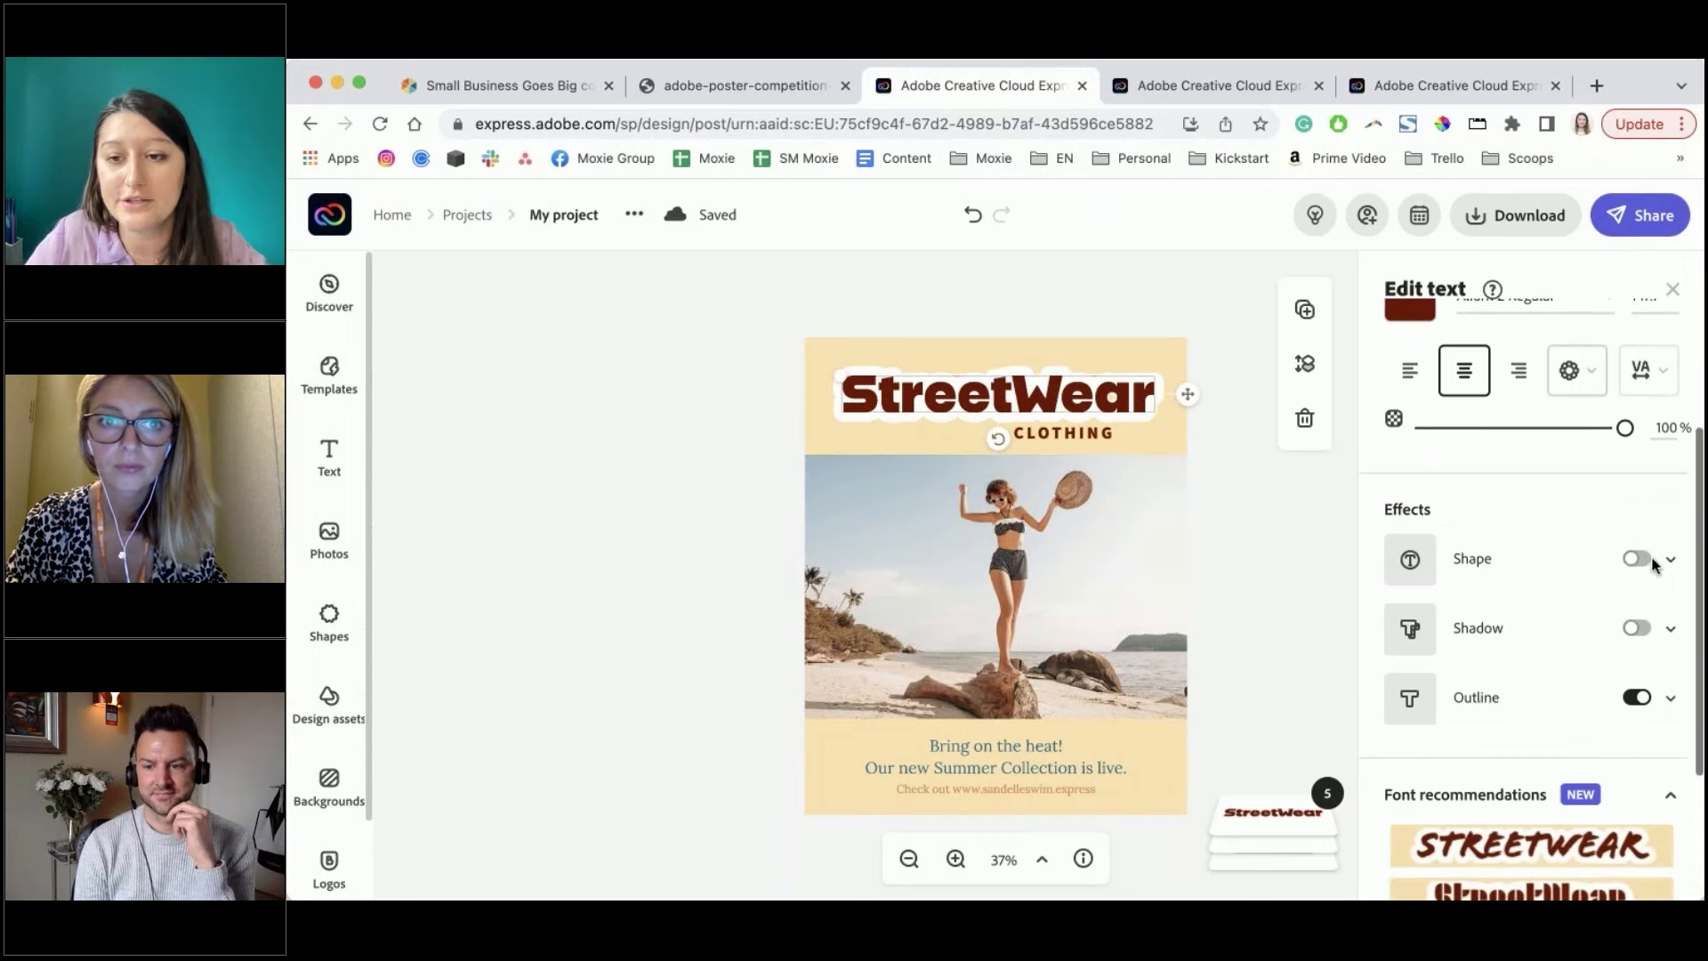
left_click(1637, 628)
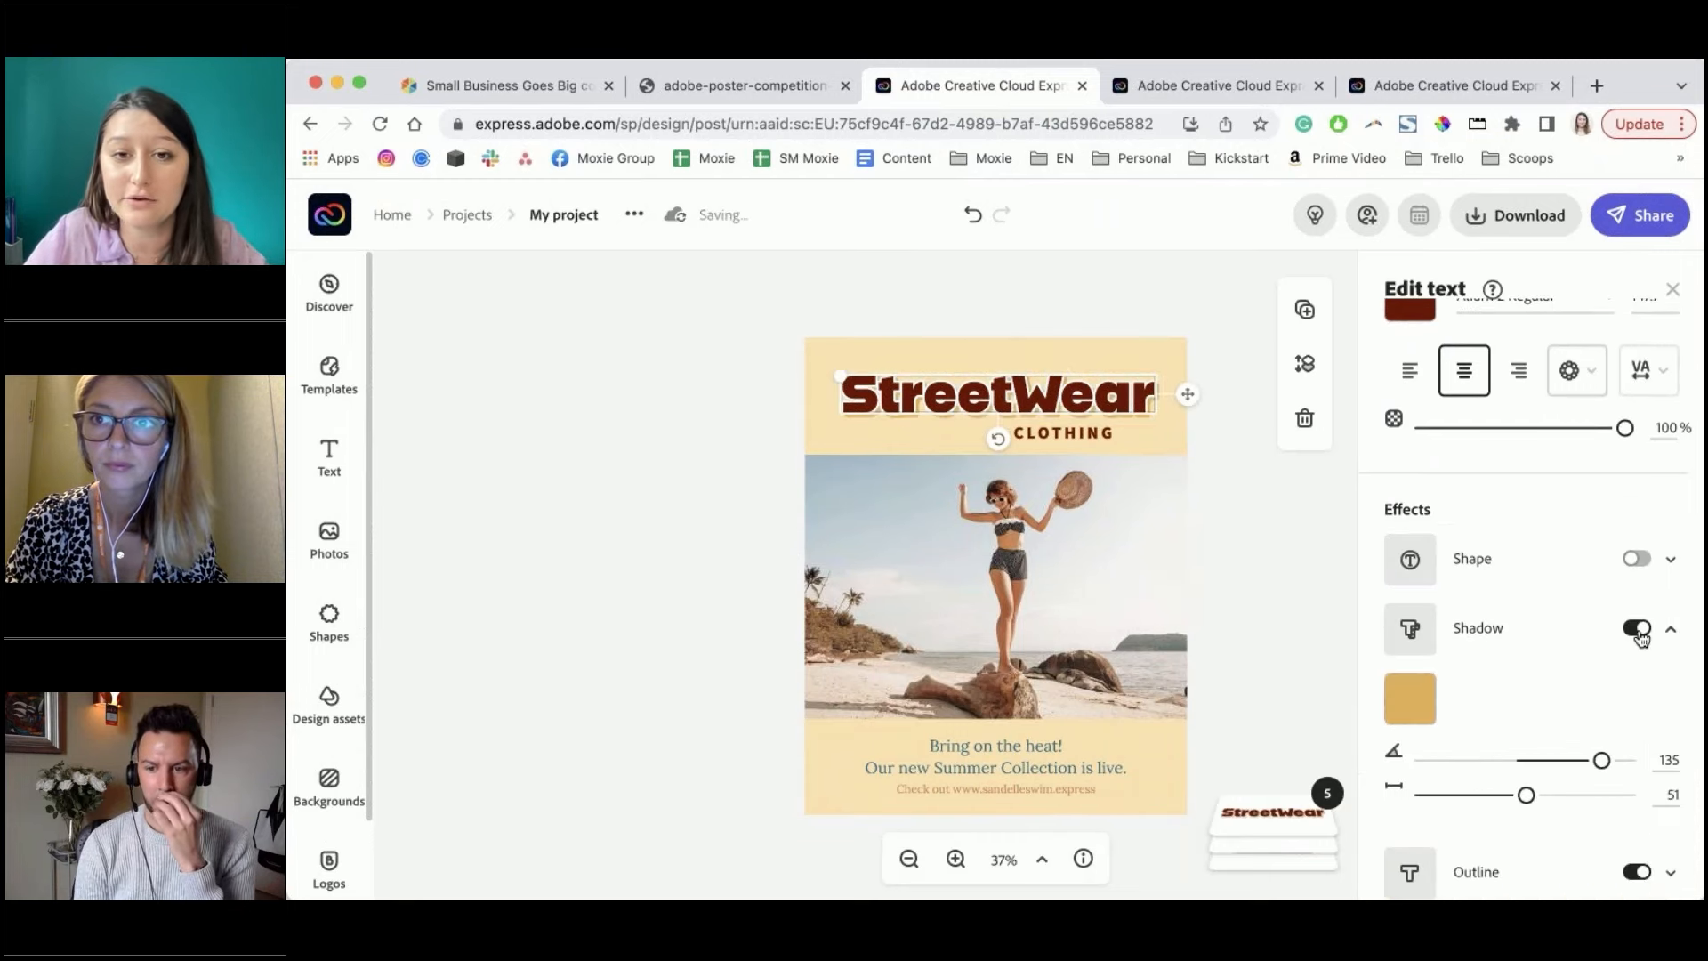
left_click(1299, 530)
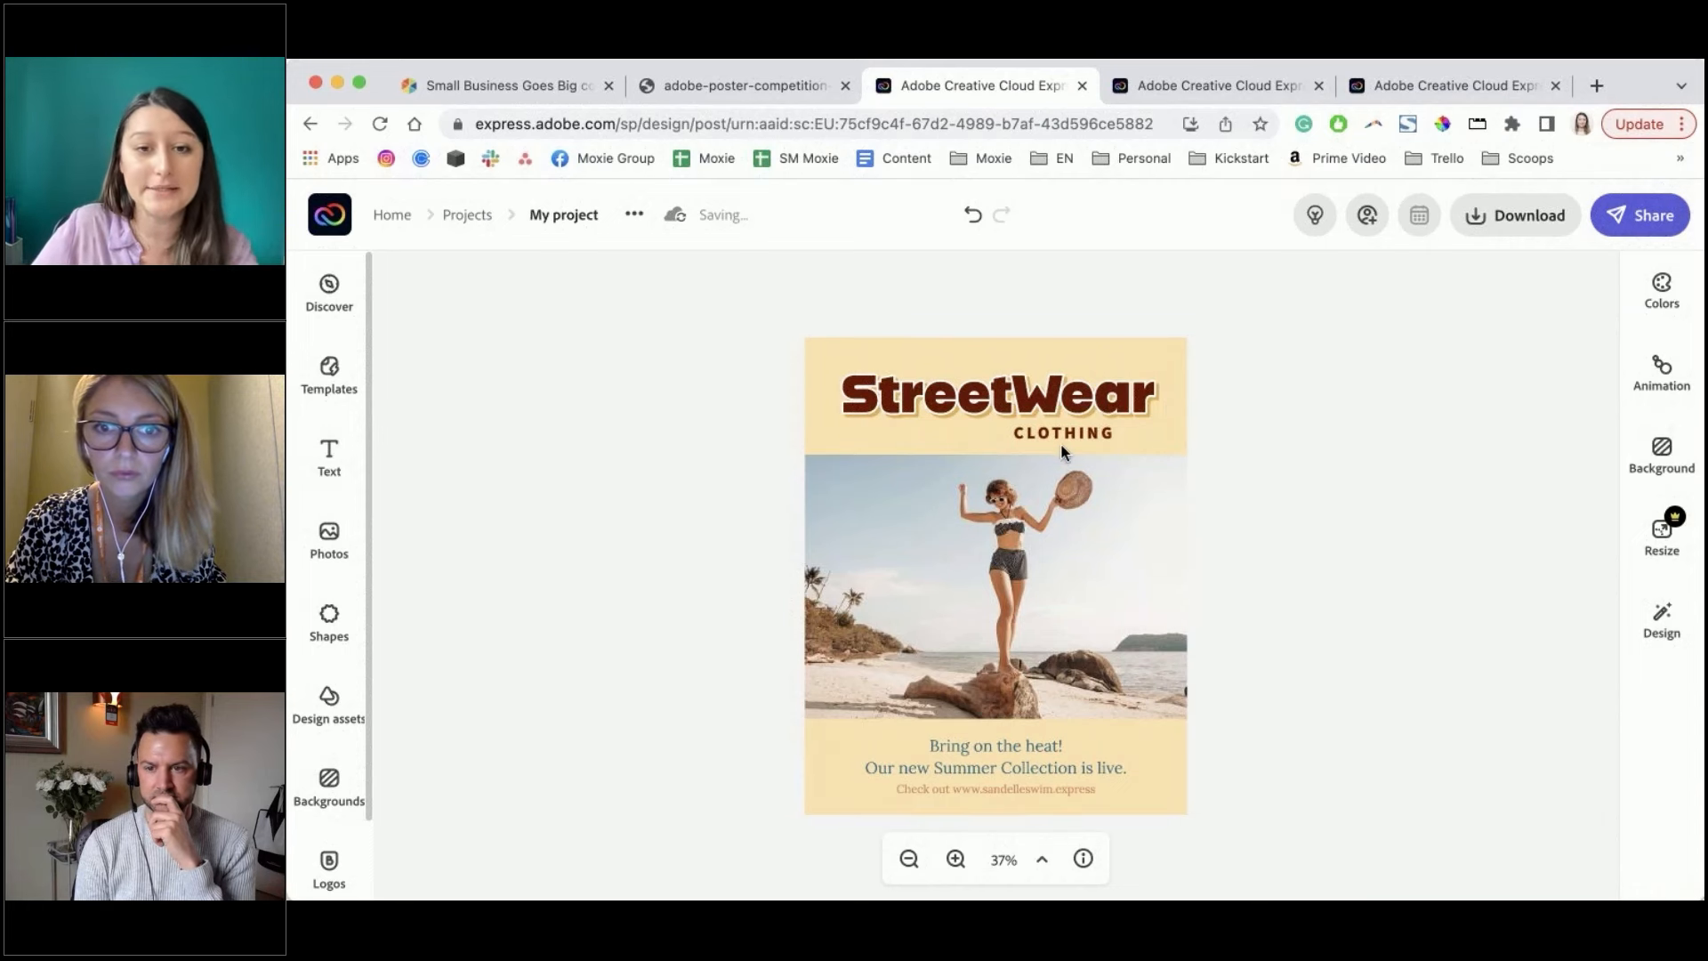
Undo a slight upward move of the text group below the photo, and ungroup it
left_click(1000, 755)
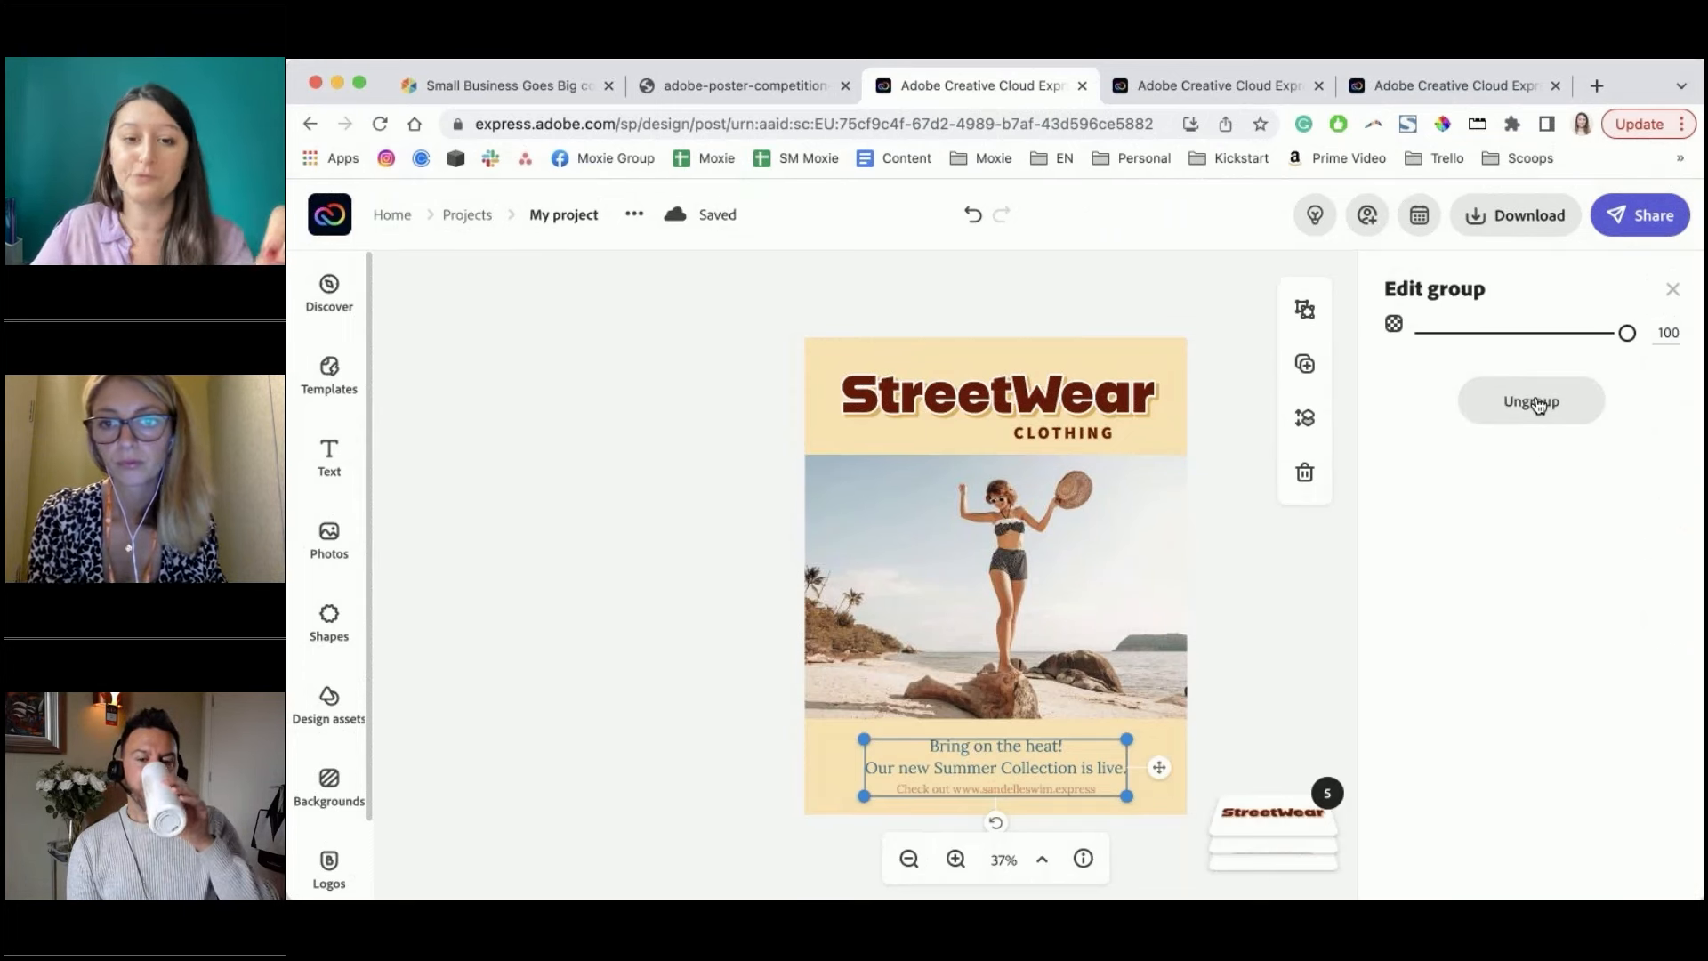
left_click_drag(1024, 781, 989, 772)
left_click(673, 582)
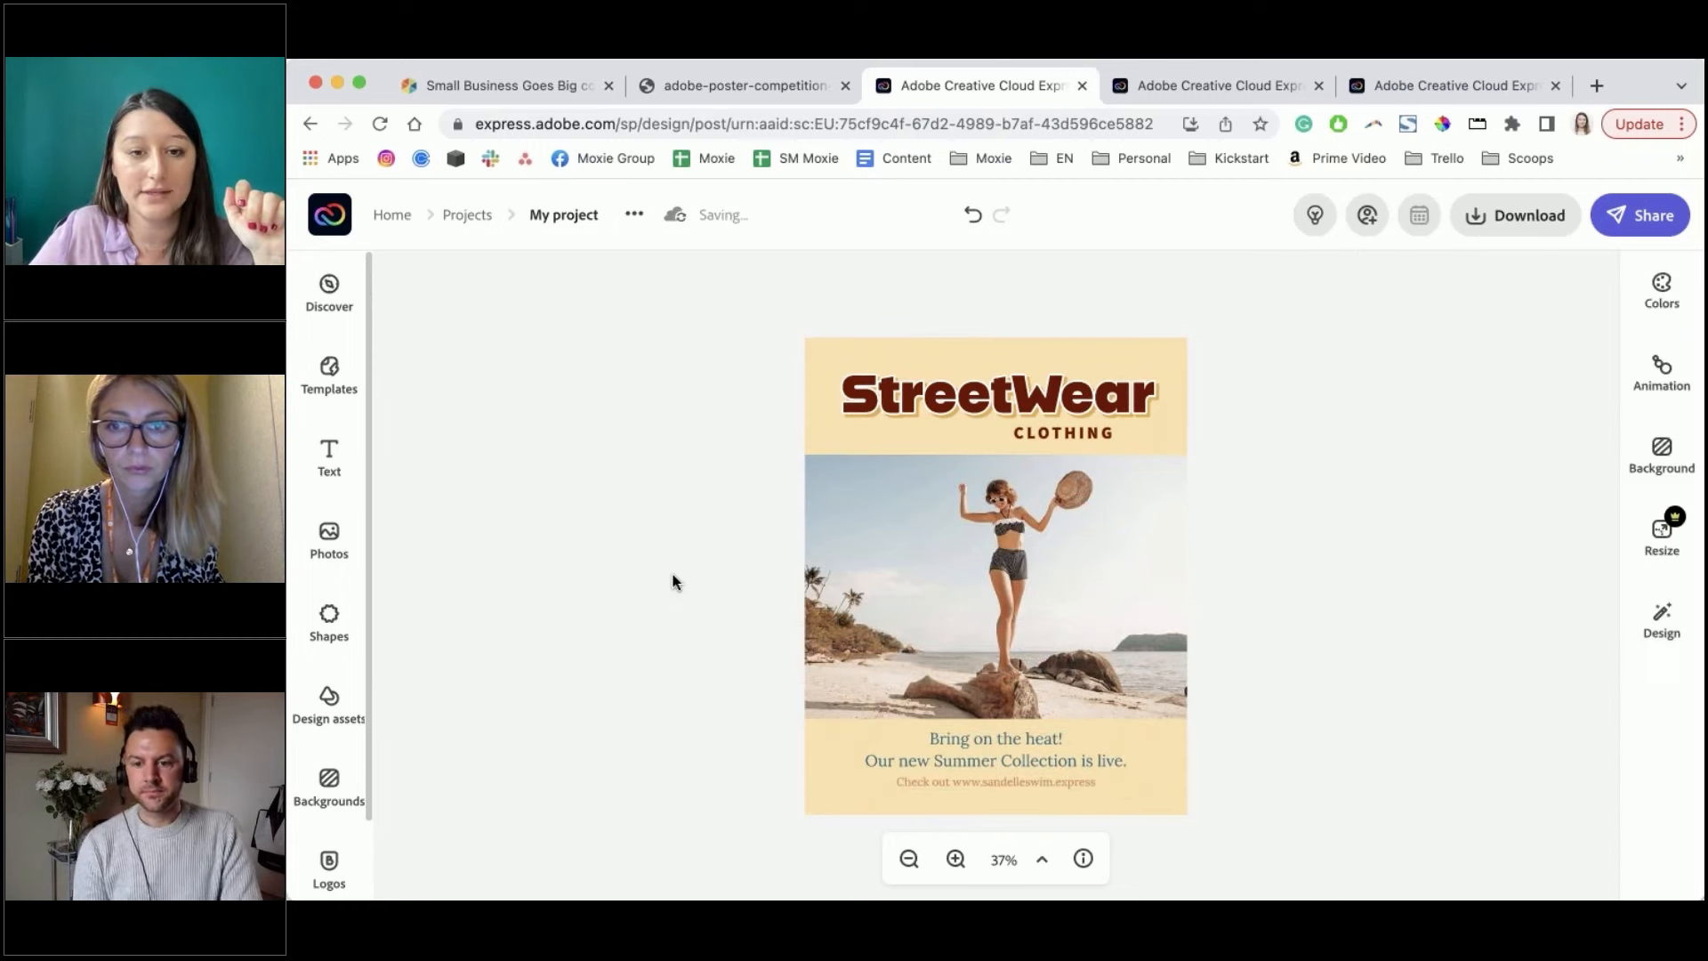
left_click(968, 215)
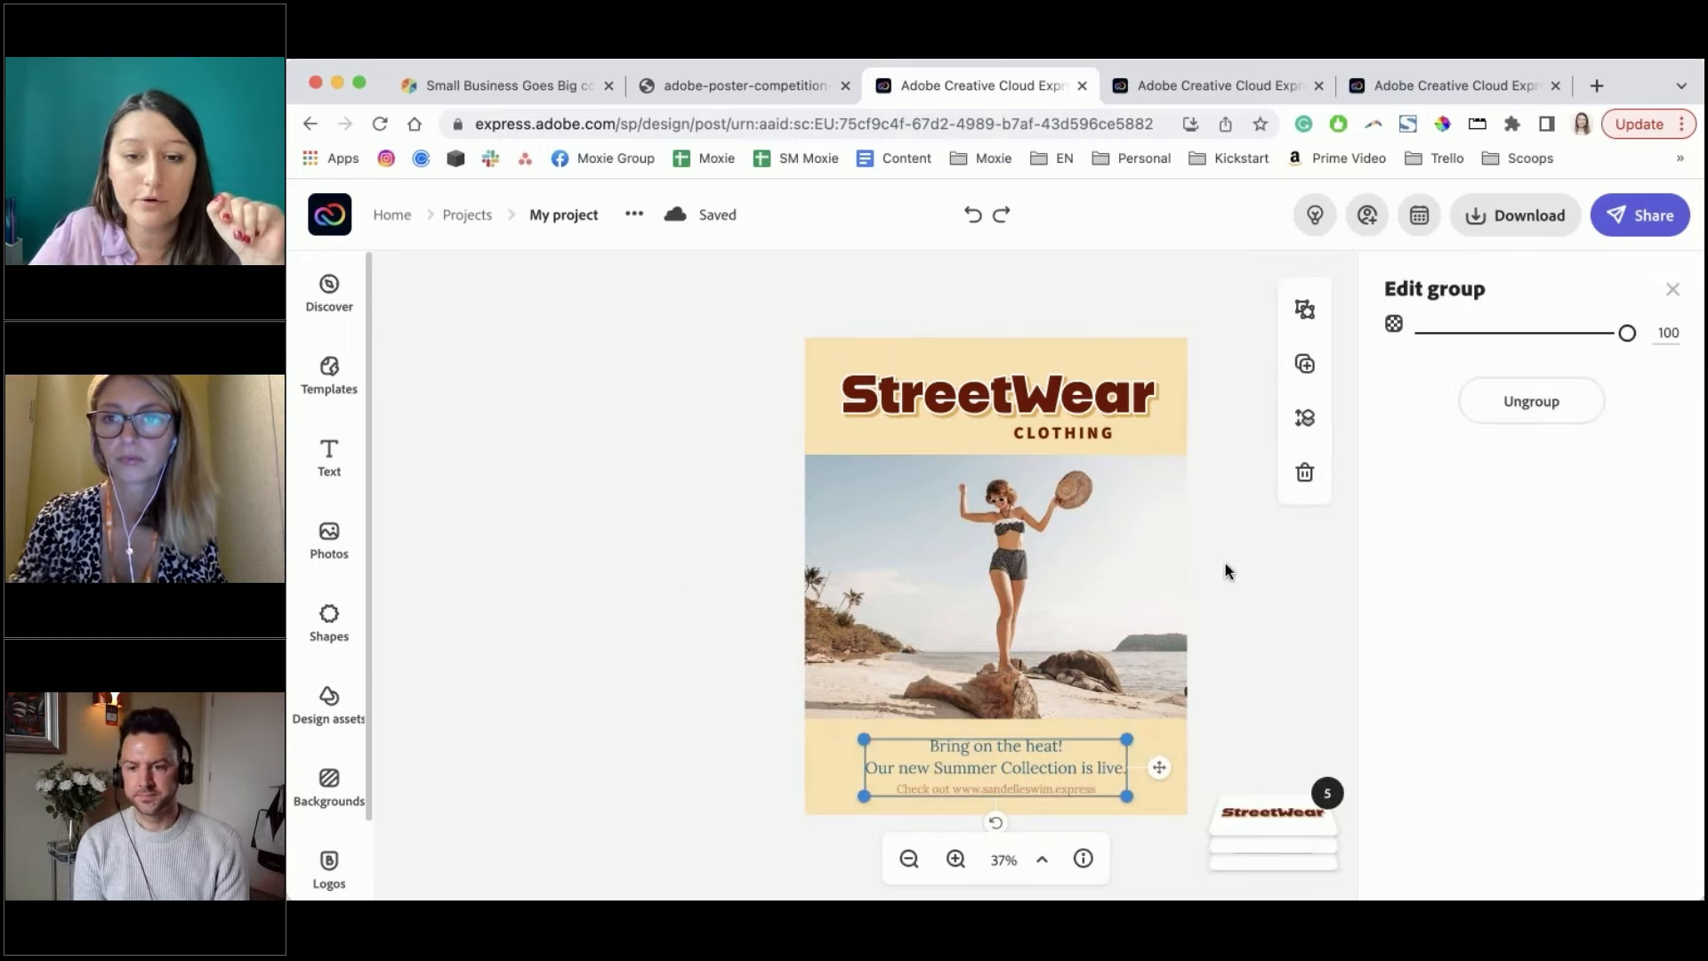
left_click(1555, 402)
left_click(1243, 694)
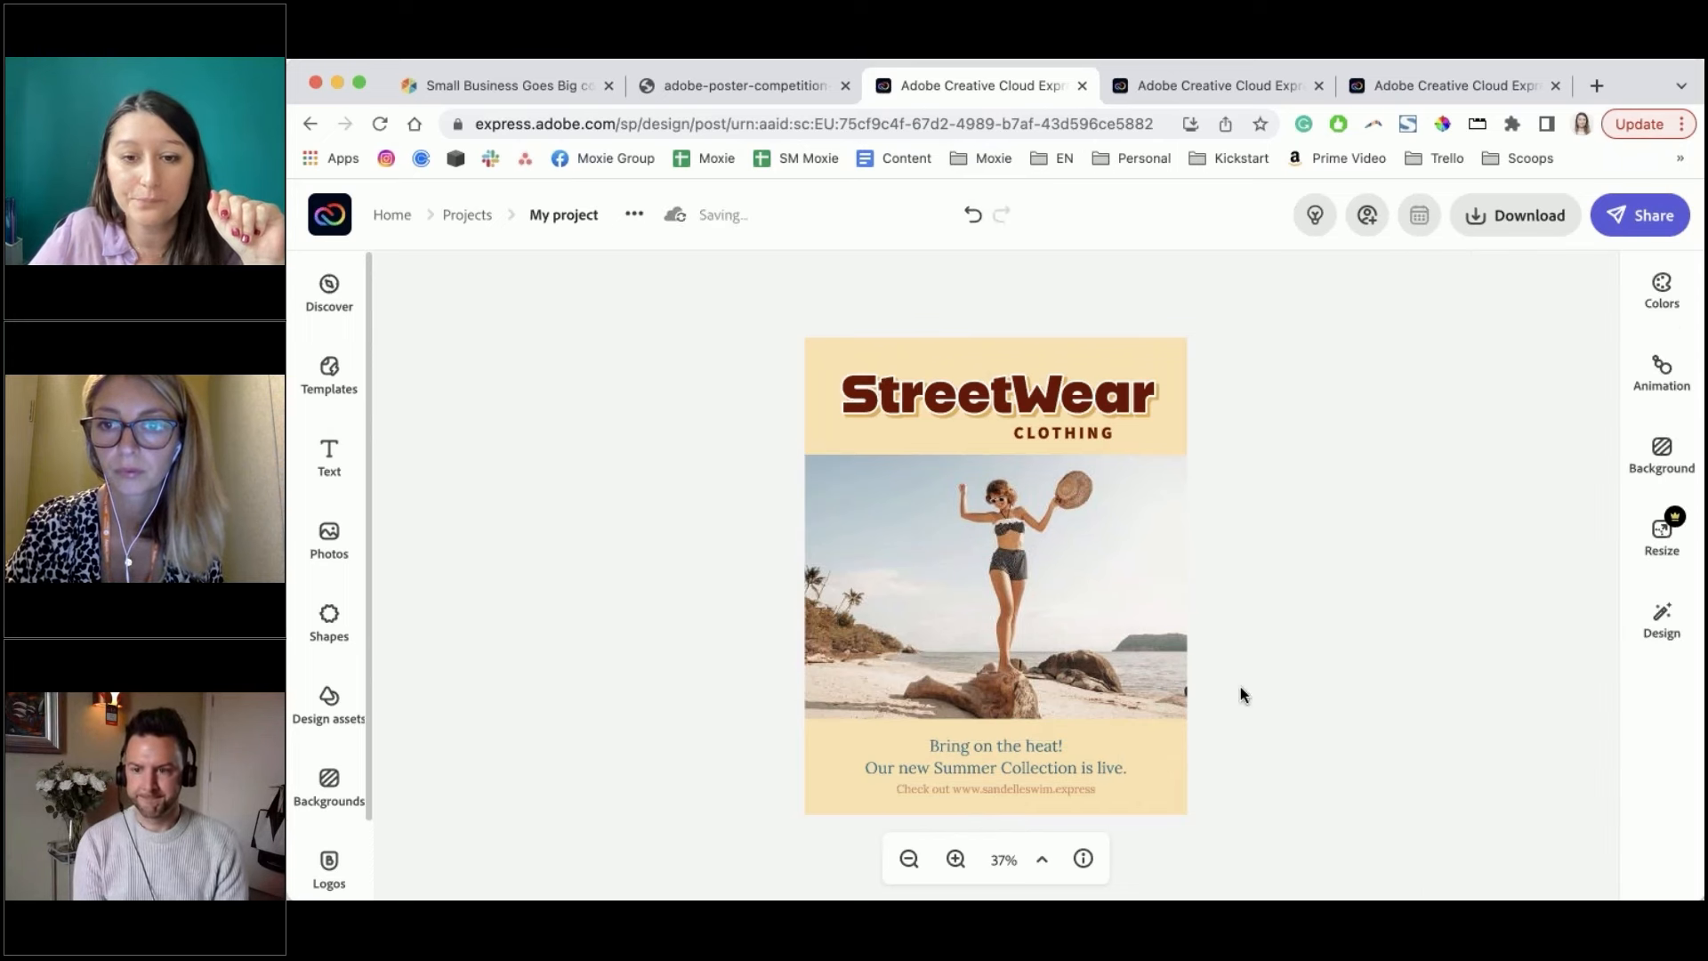
Replace the two-line message below the photo with "Casual clothing for your every day needs" and colour it the suggested dark red #6E1200
left_click(1019, 745)
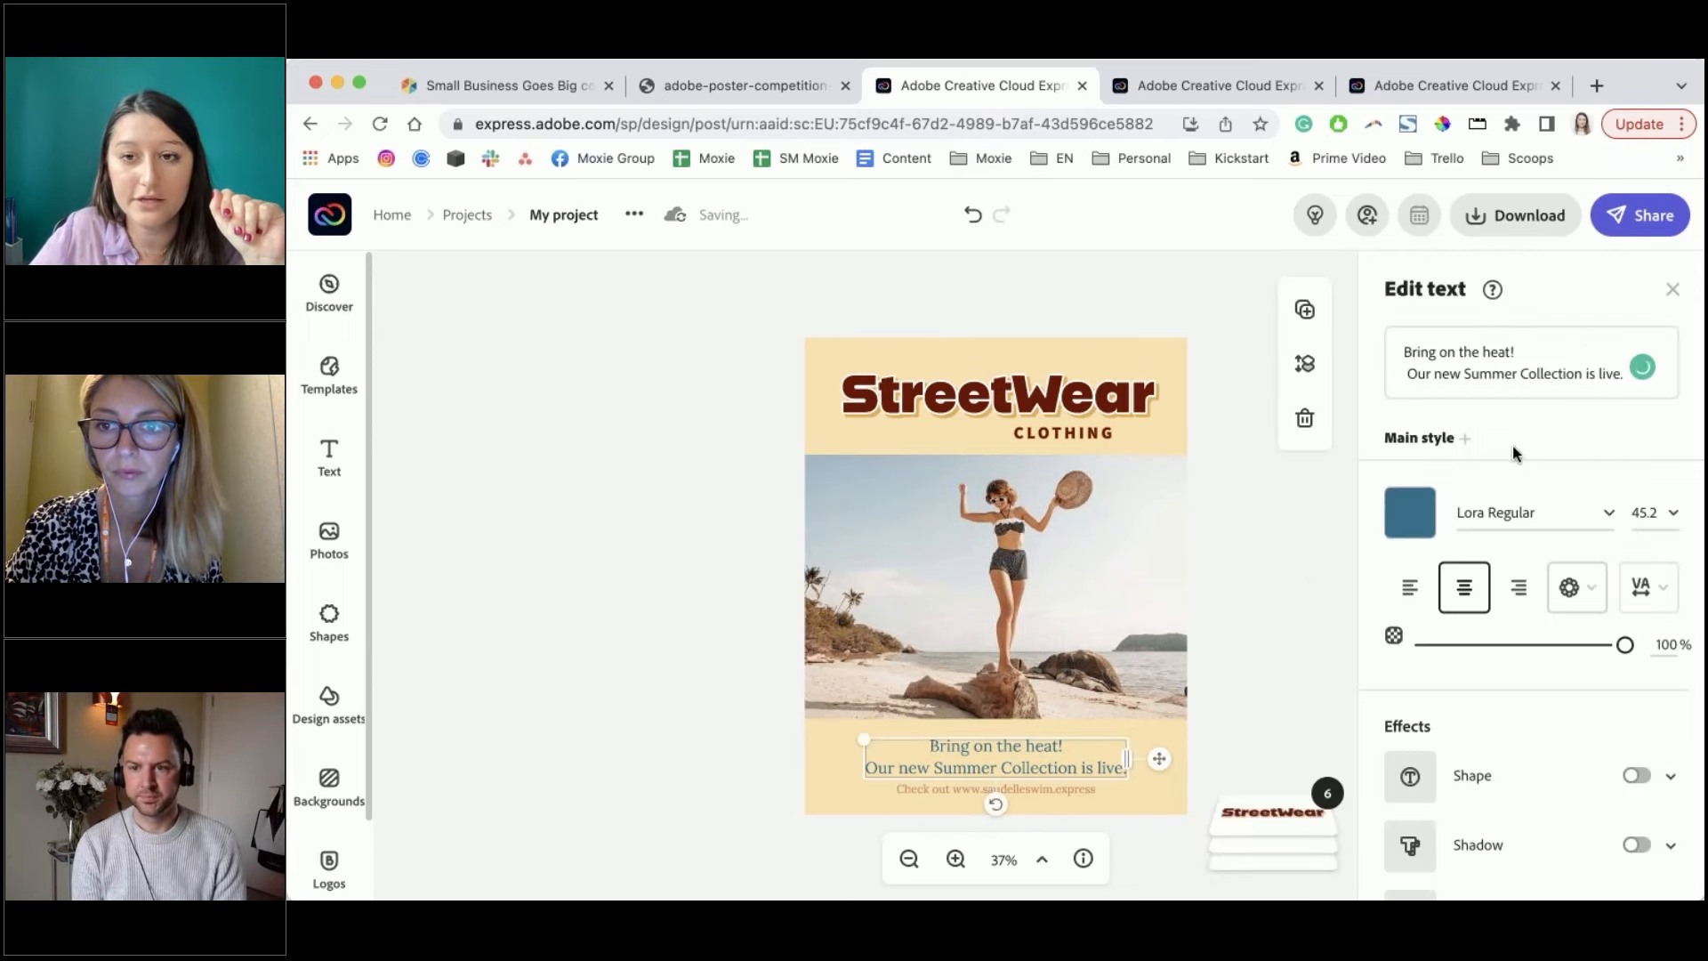
triple_click(1474, 376)
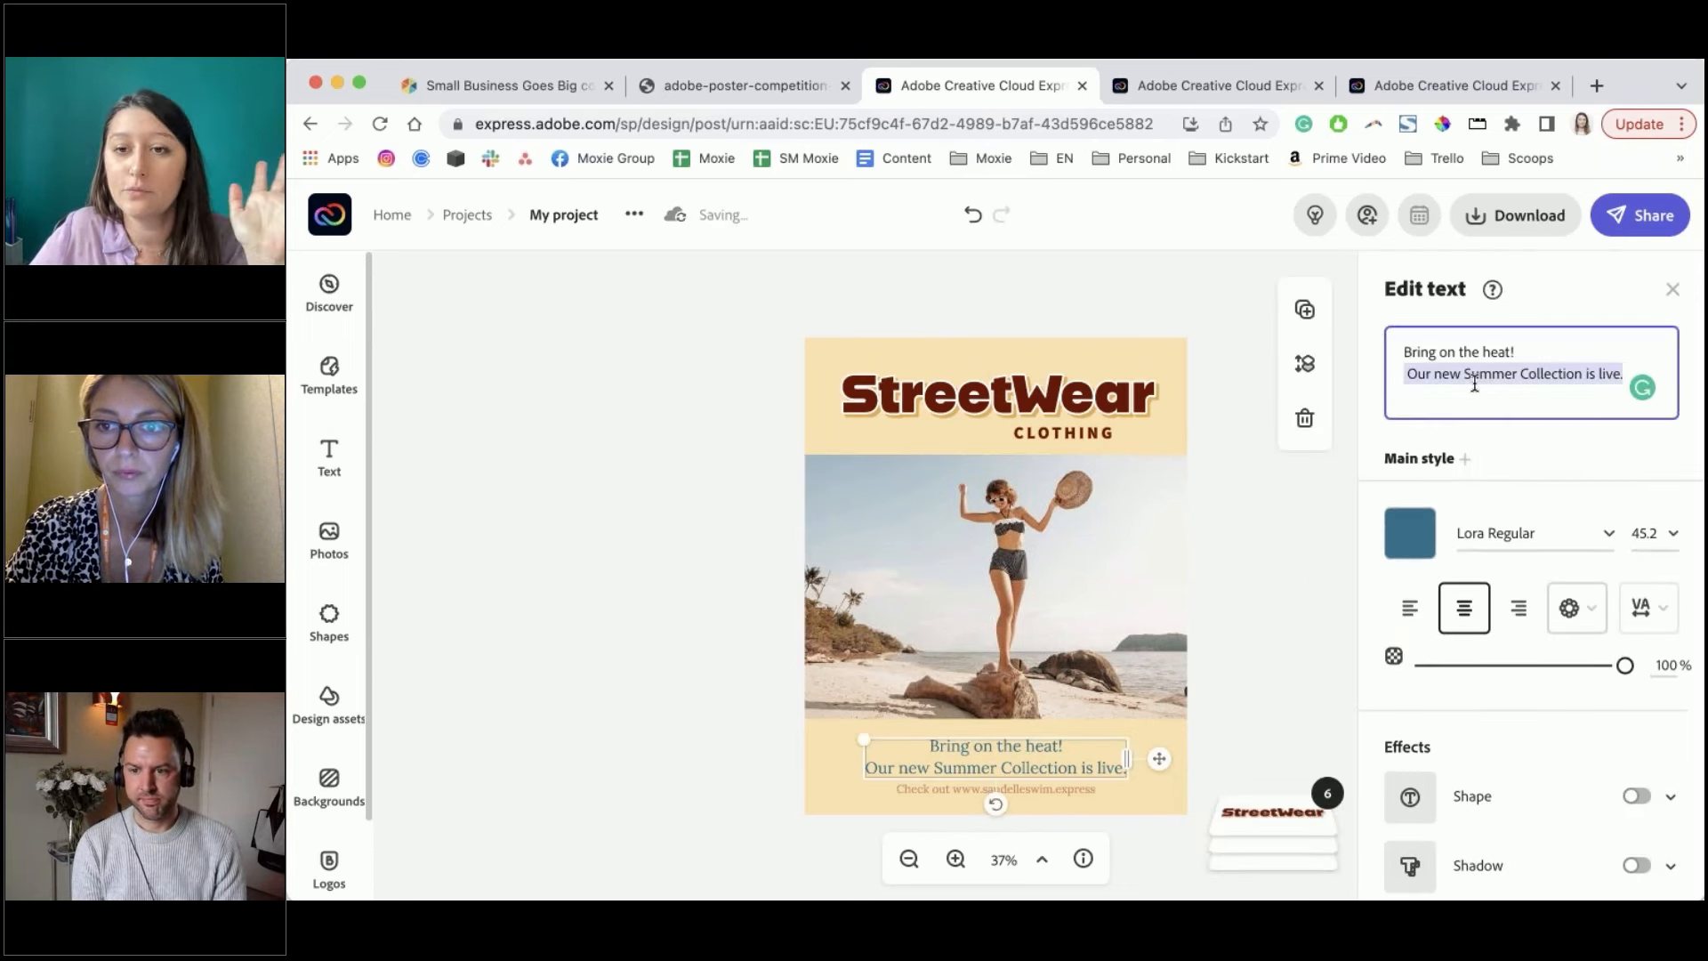
key("BackSpace")
key("super+a")
key("BackSpace")
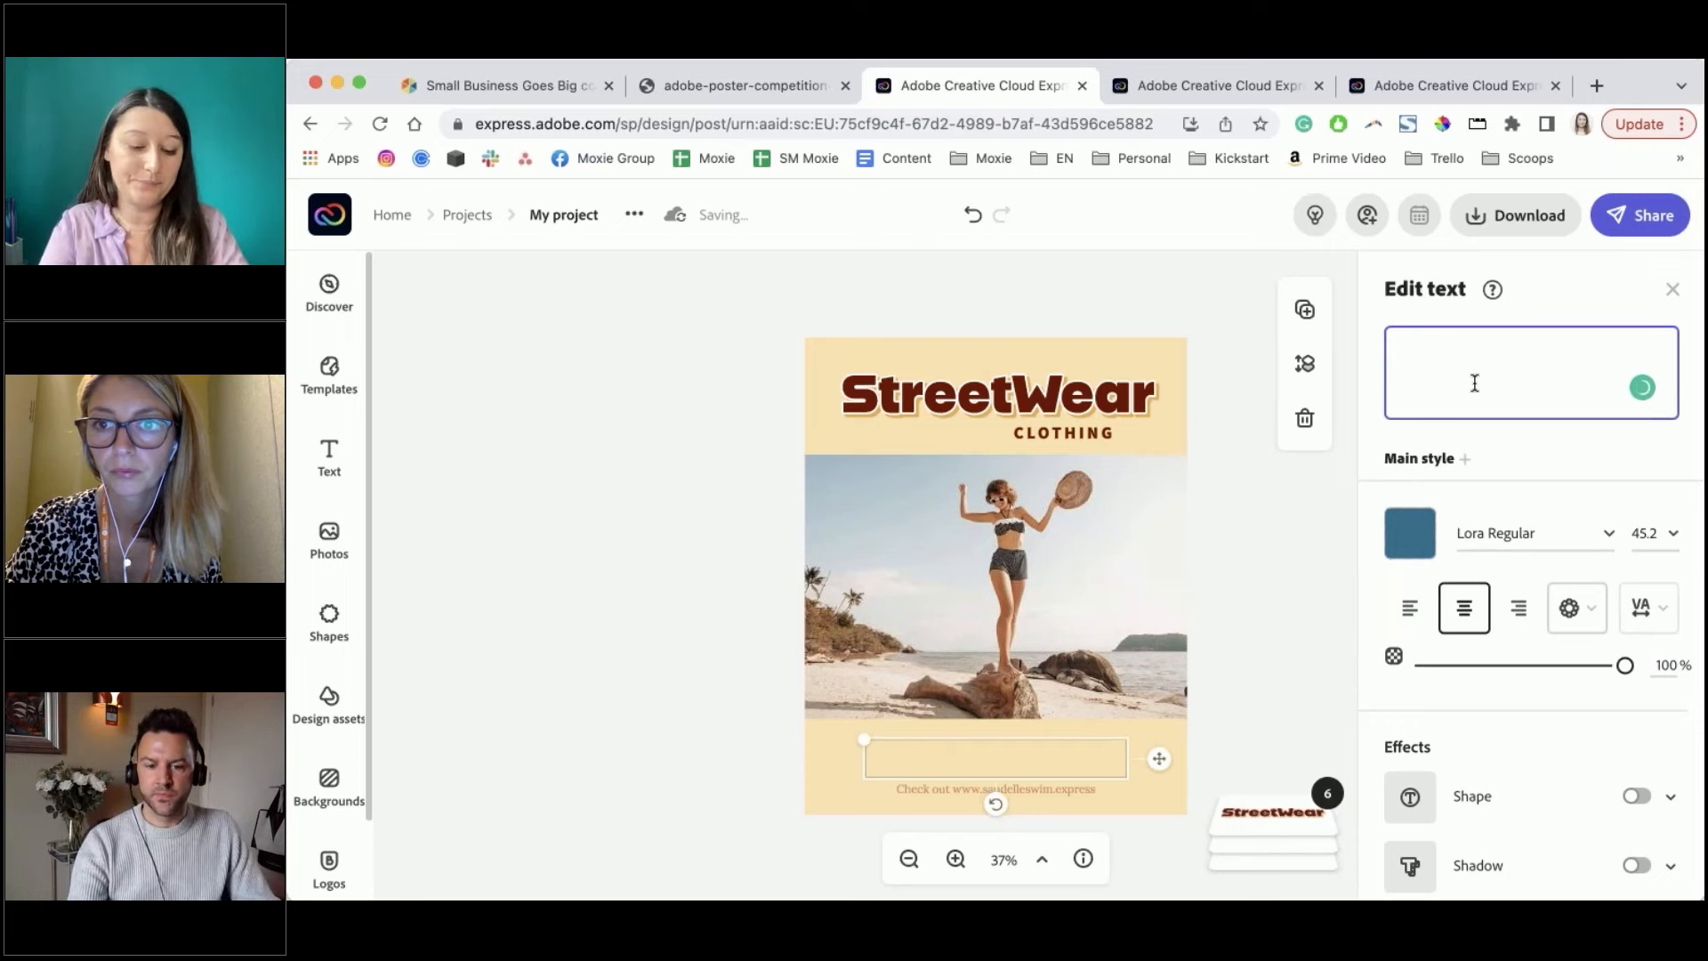
type("Casual clot")
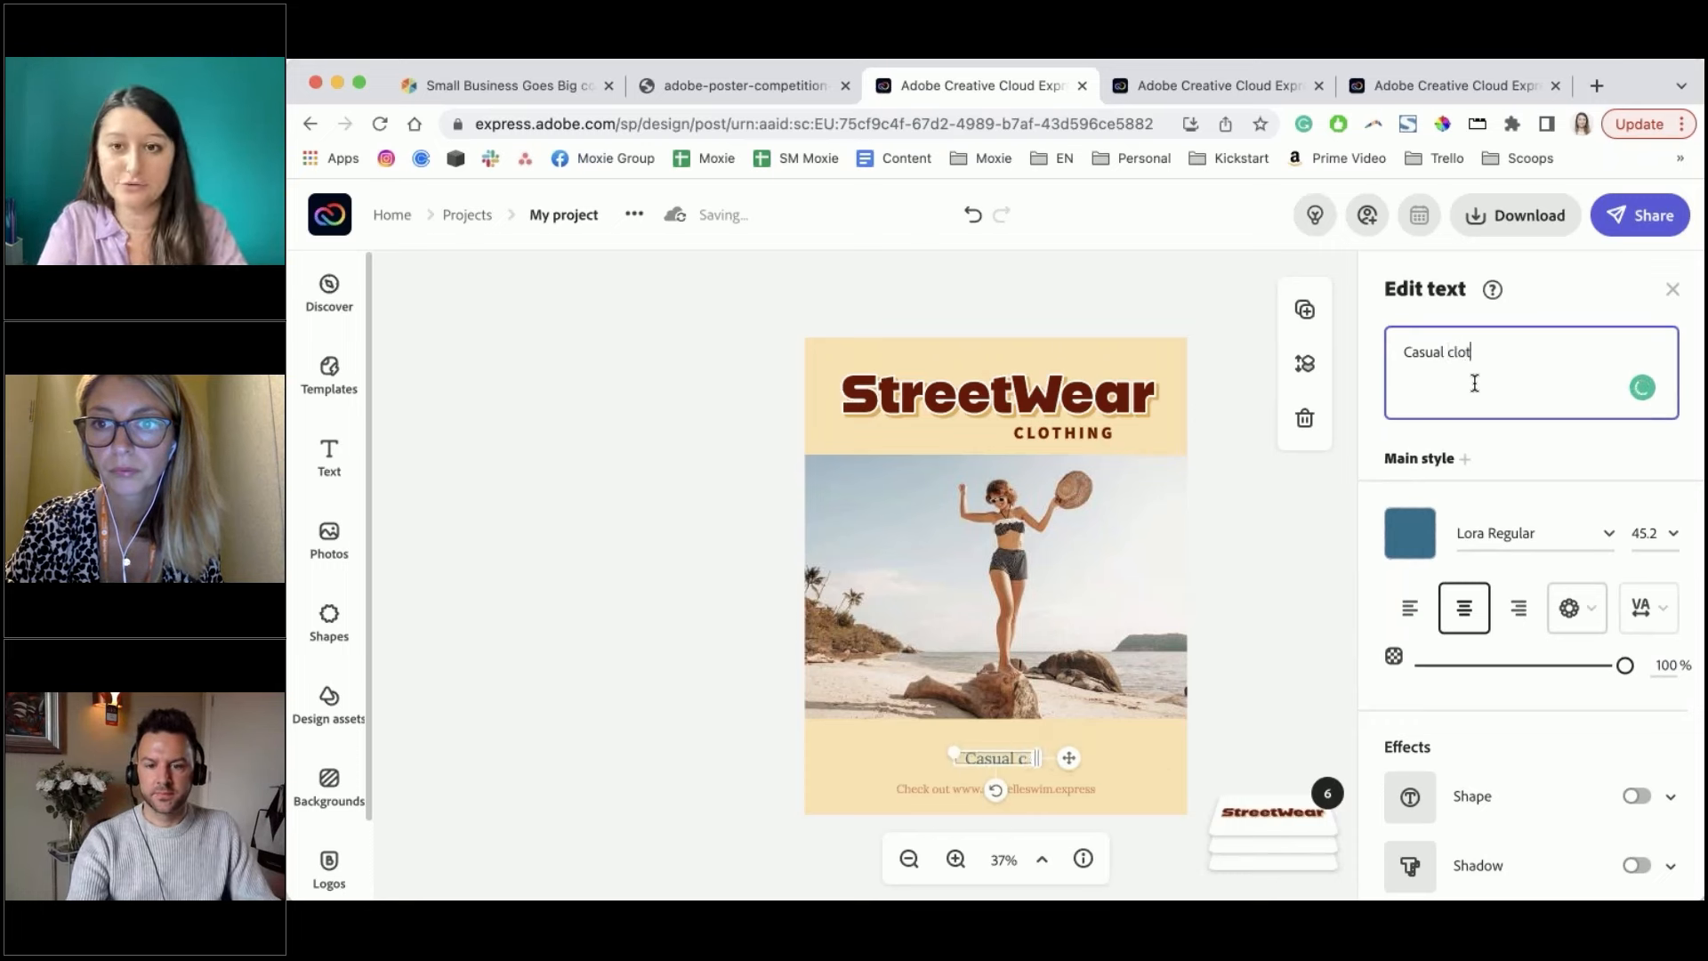
type("hing for your ")
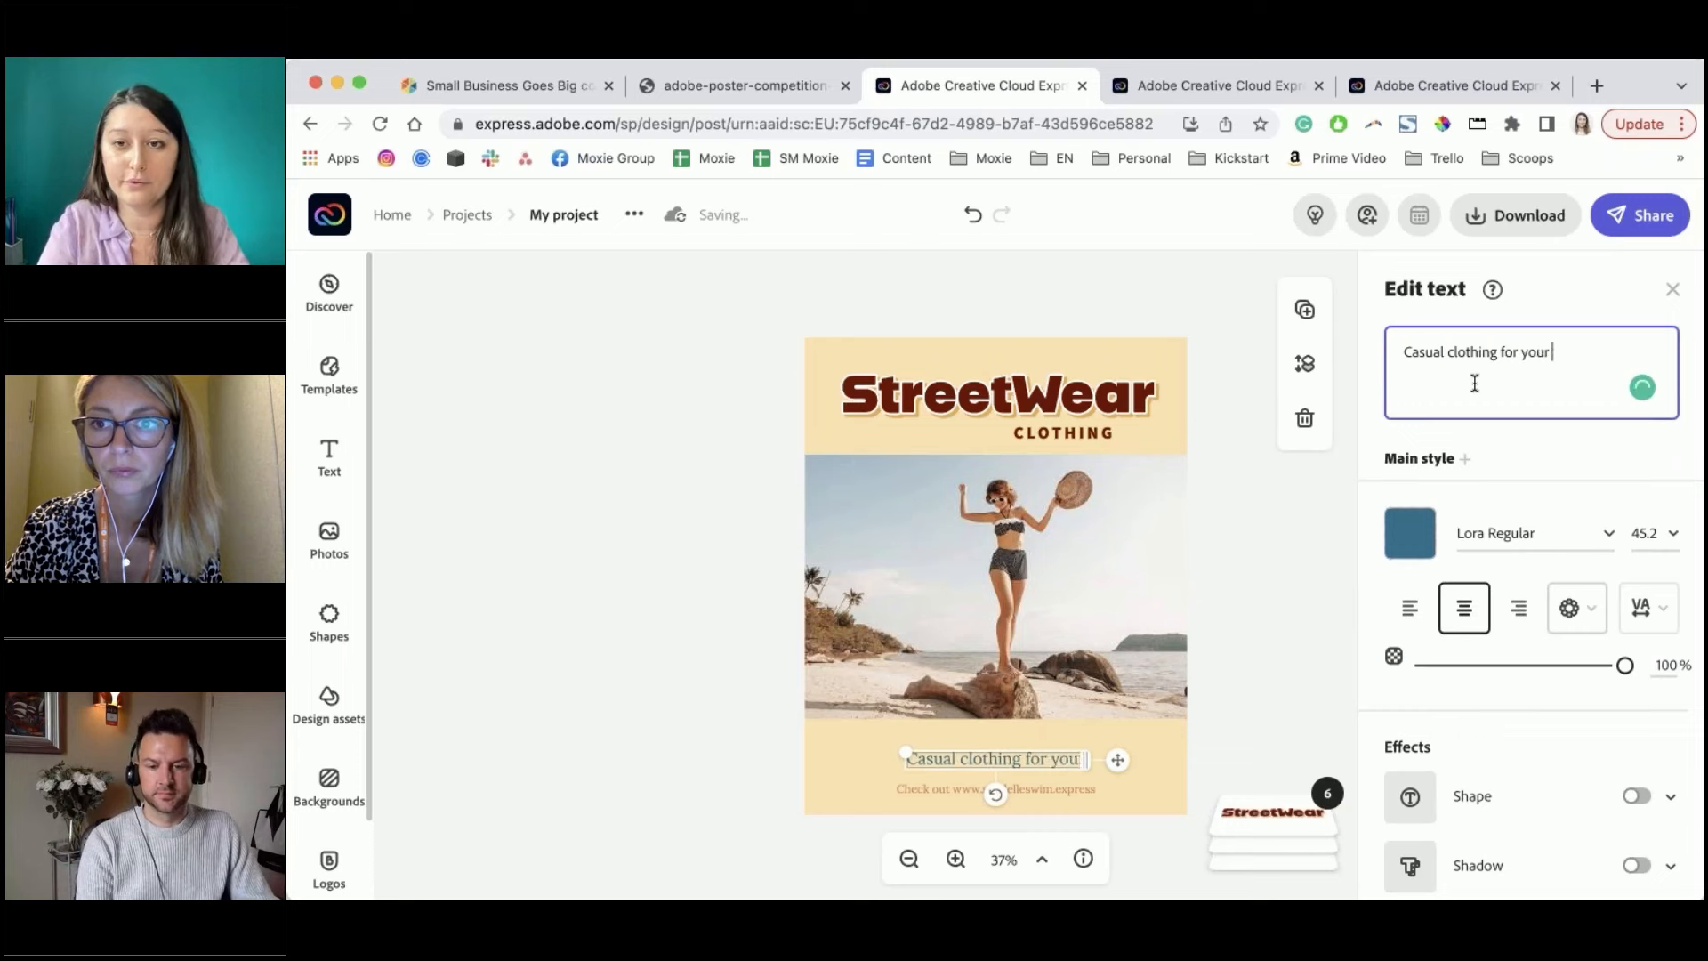
type("every day nee")
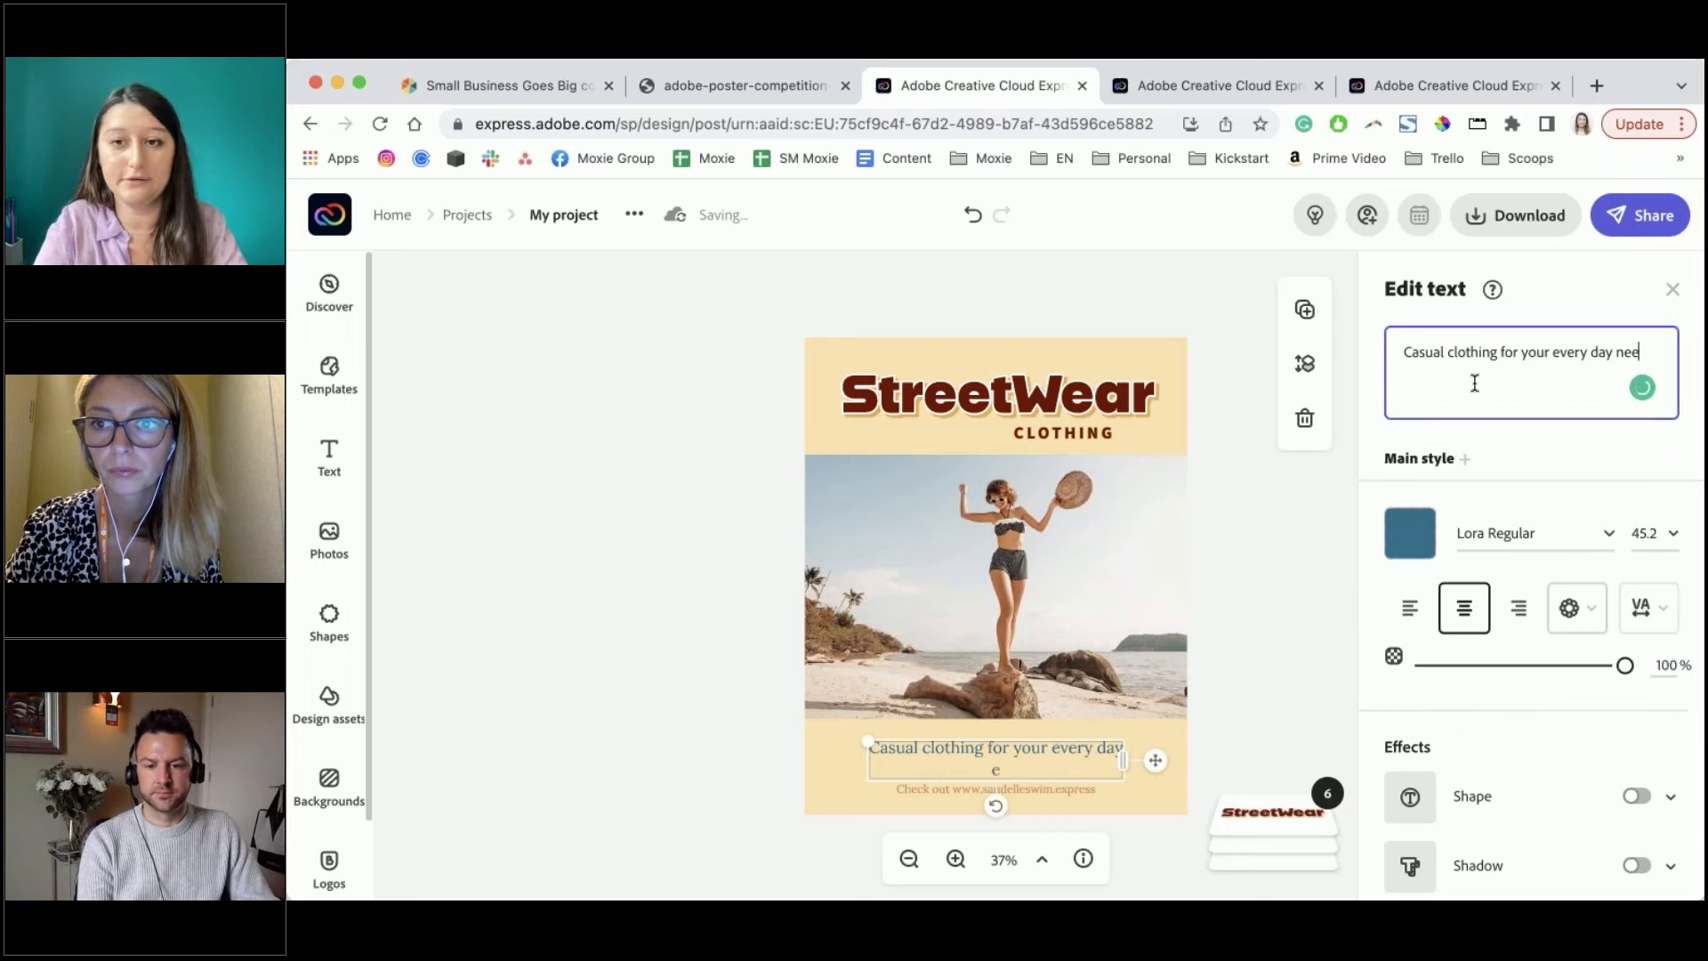
type("cs")
key("BackSpace")
key("BackSpace")
type("ds")
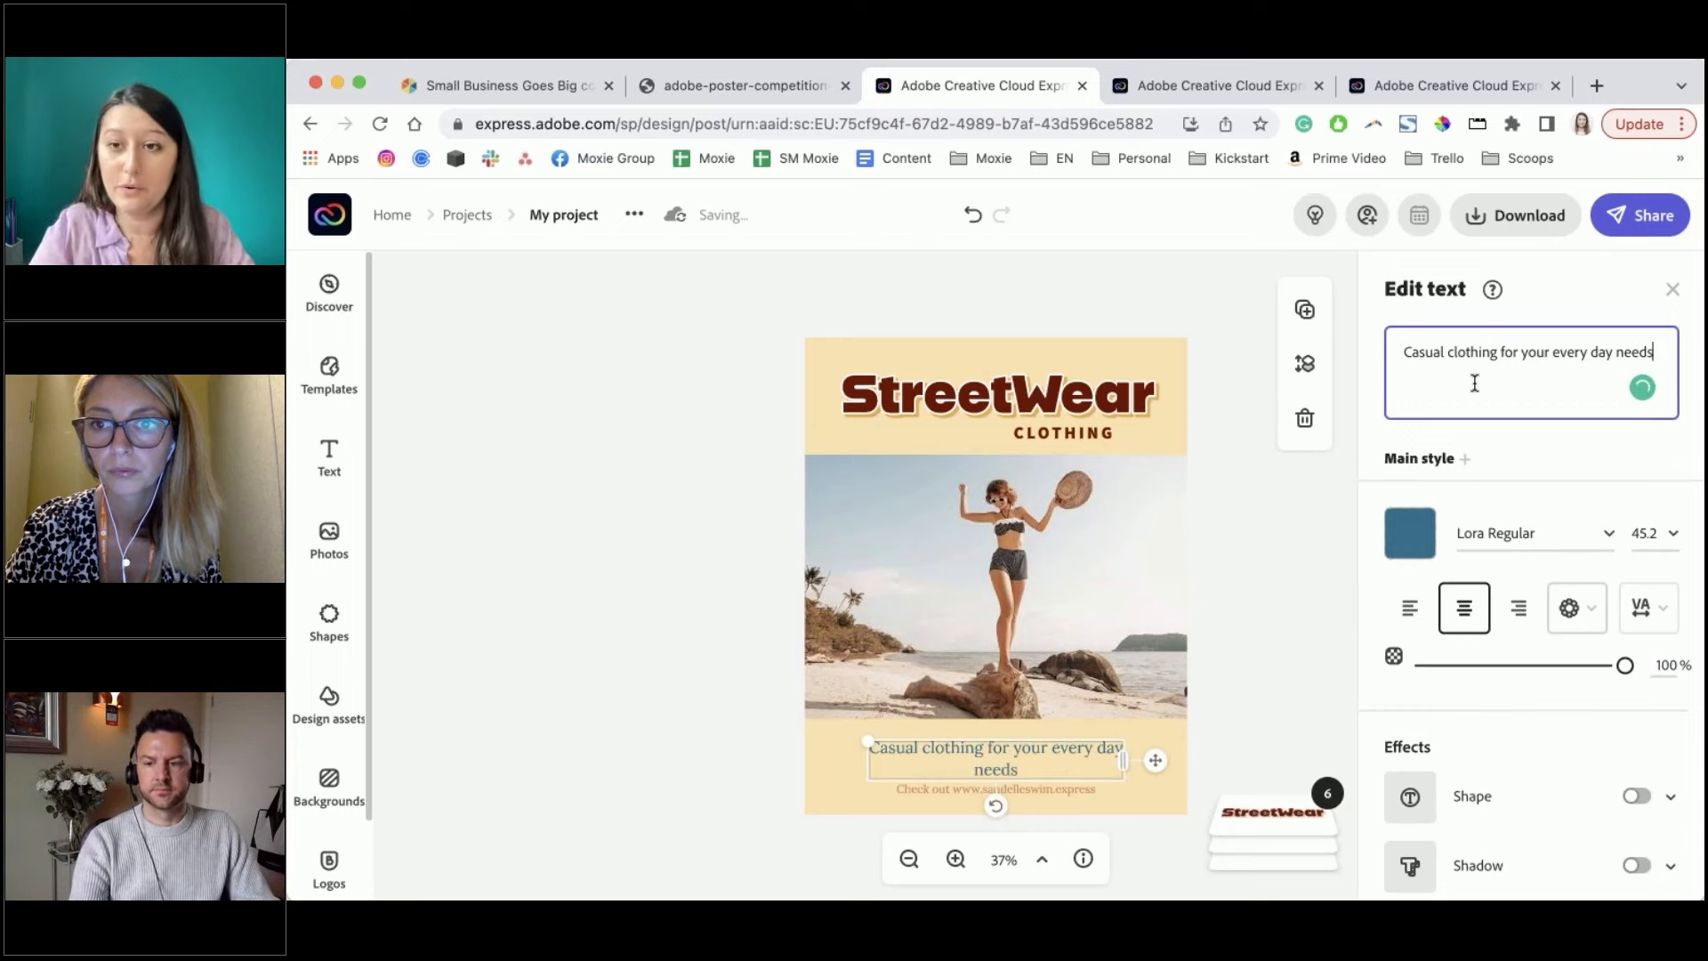
left_click(1427, 525)
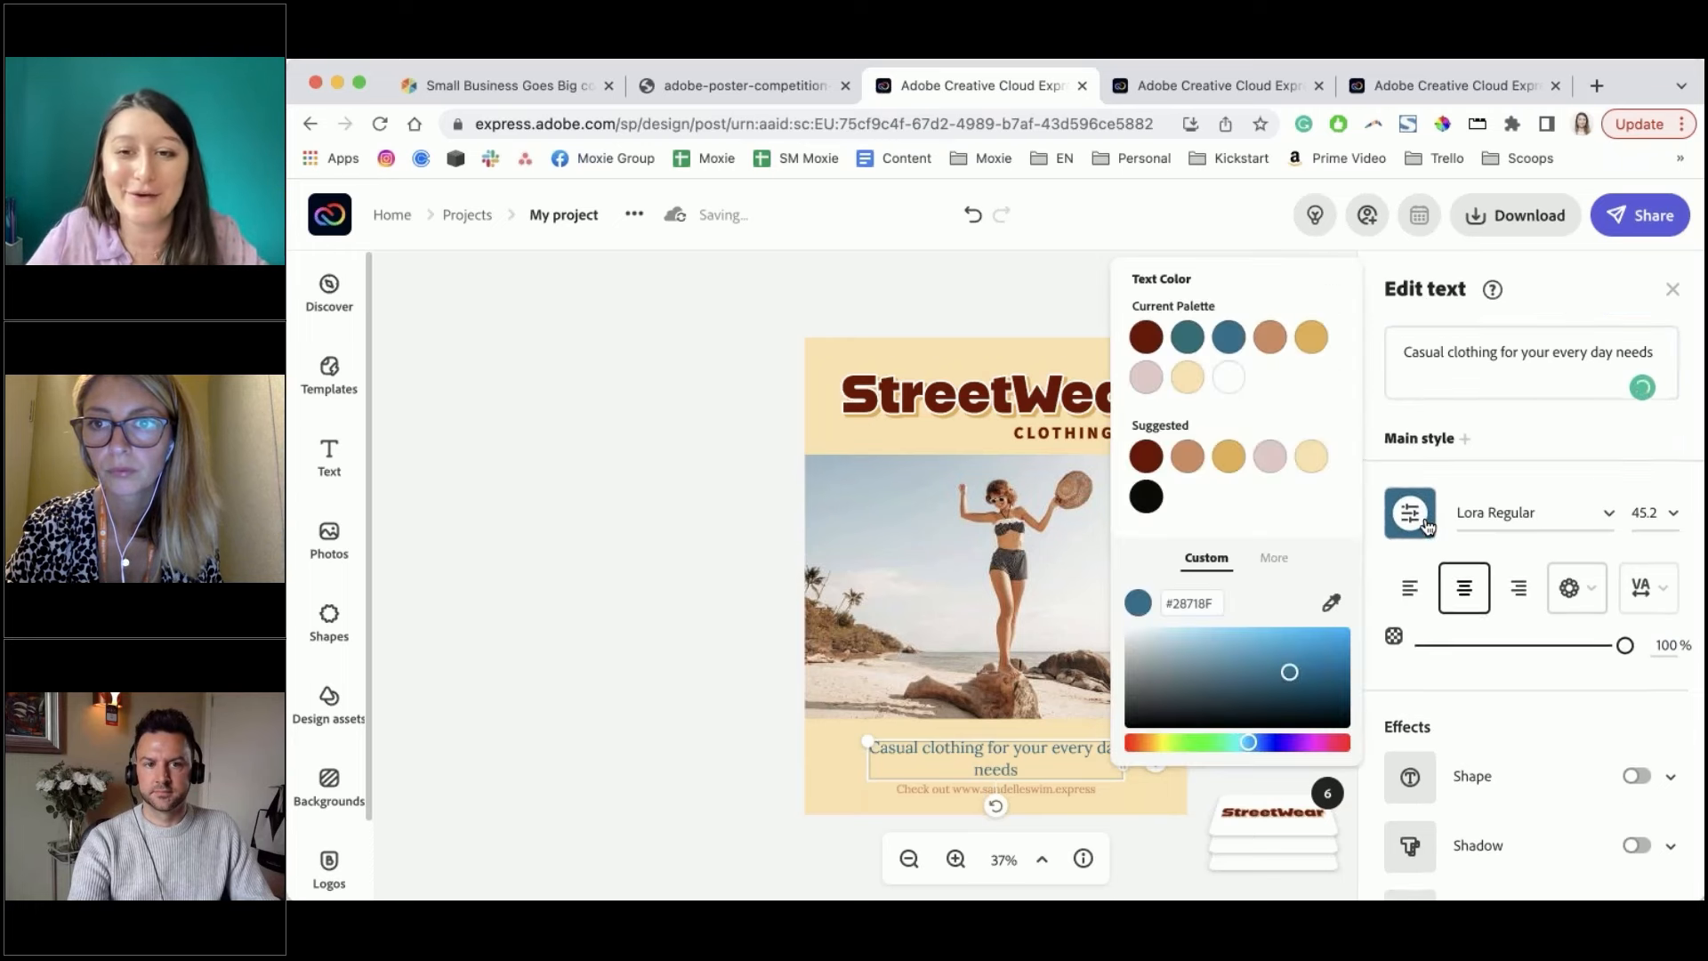
left_click(1144, 457)
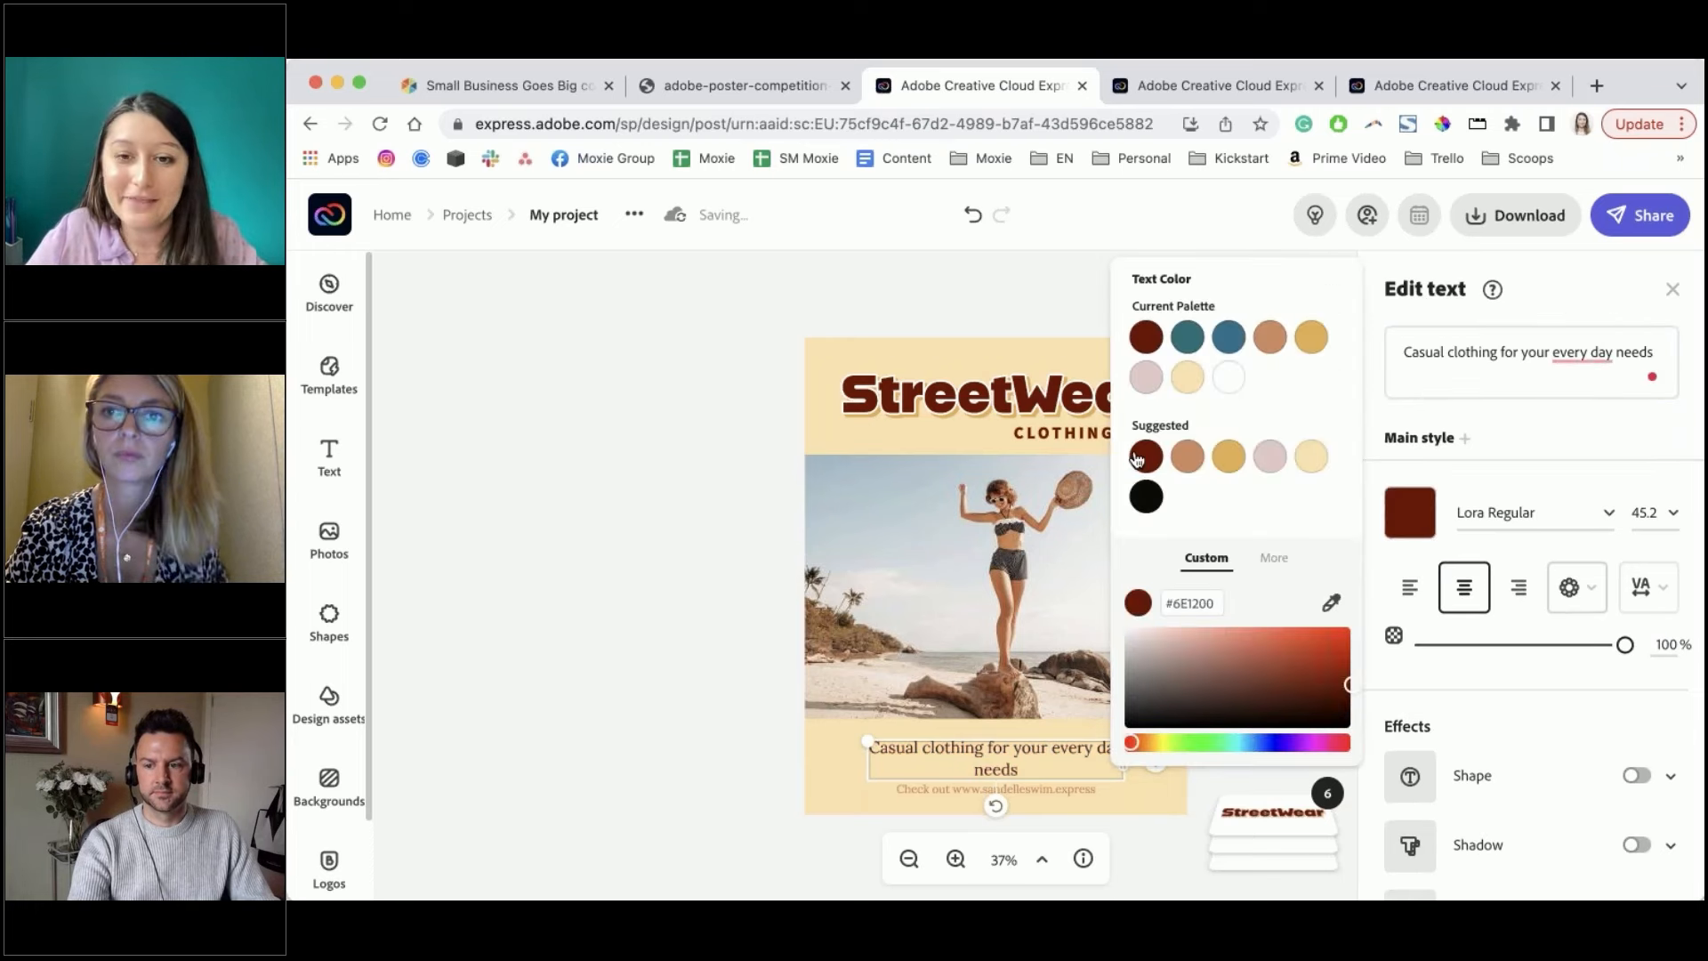
left_click(948, 790)
double_click(1537, 356)
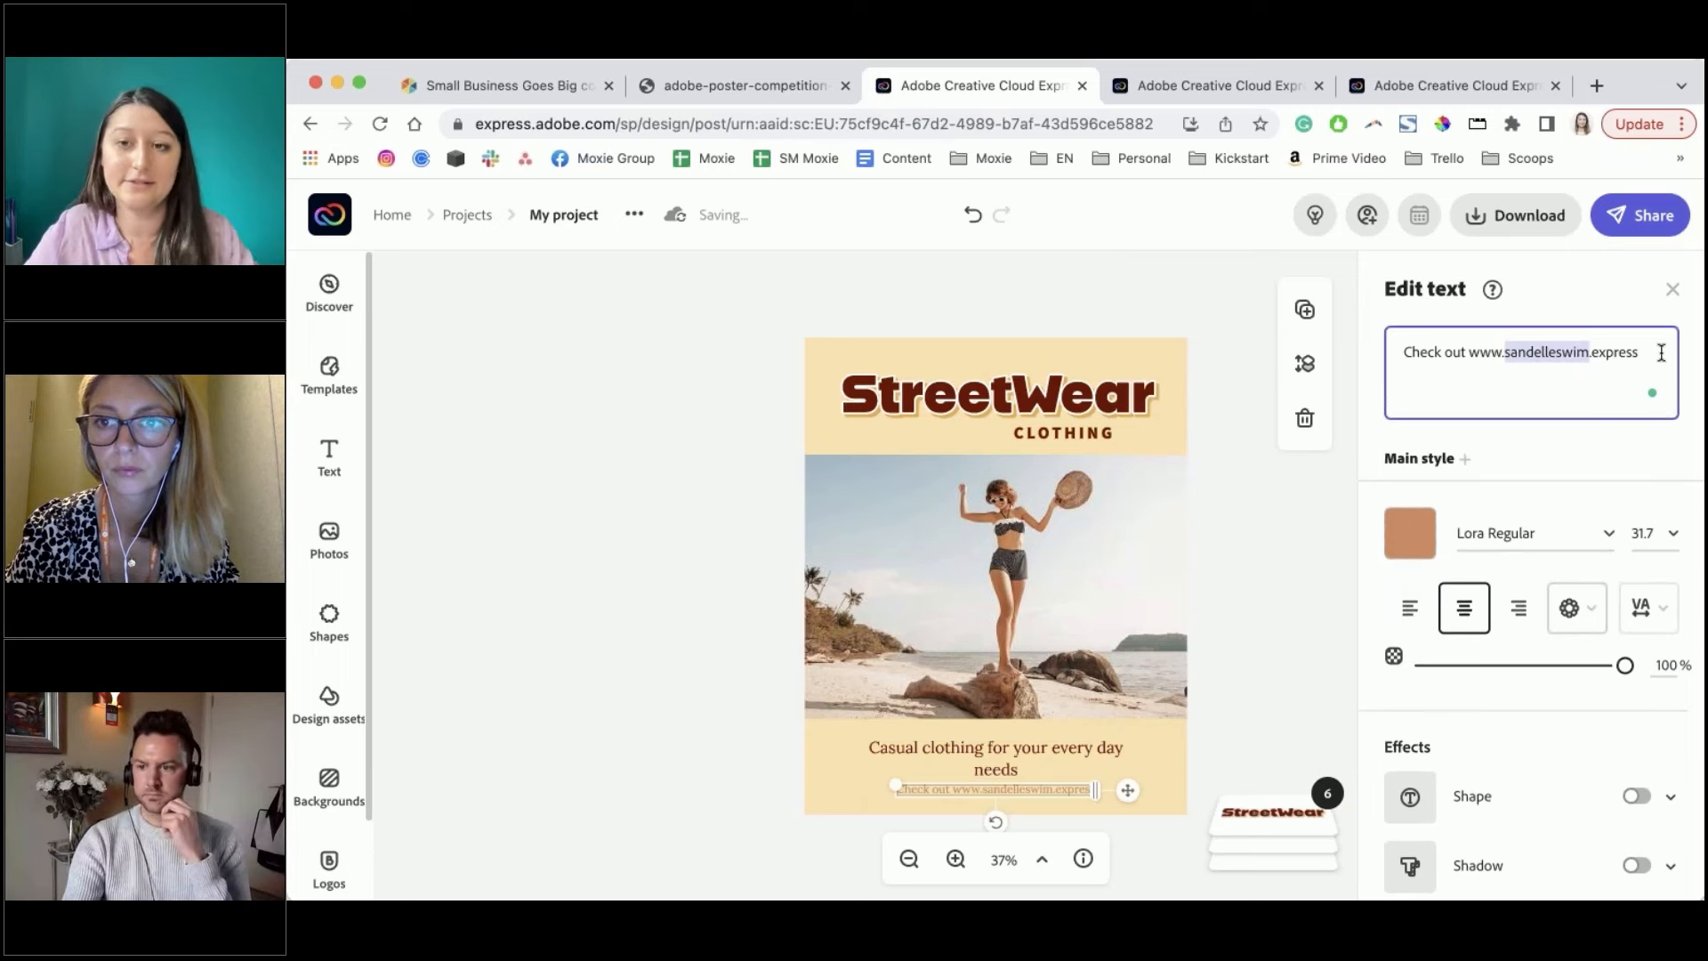
type("streetw")
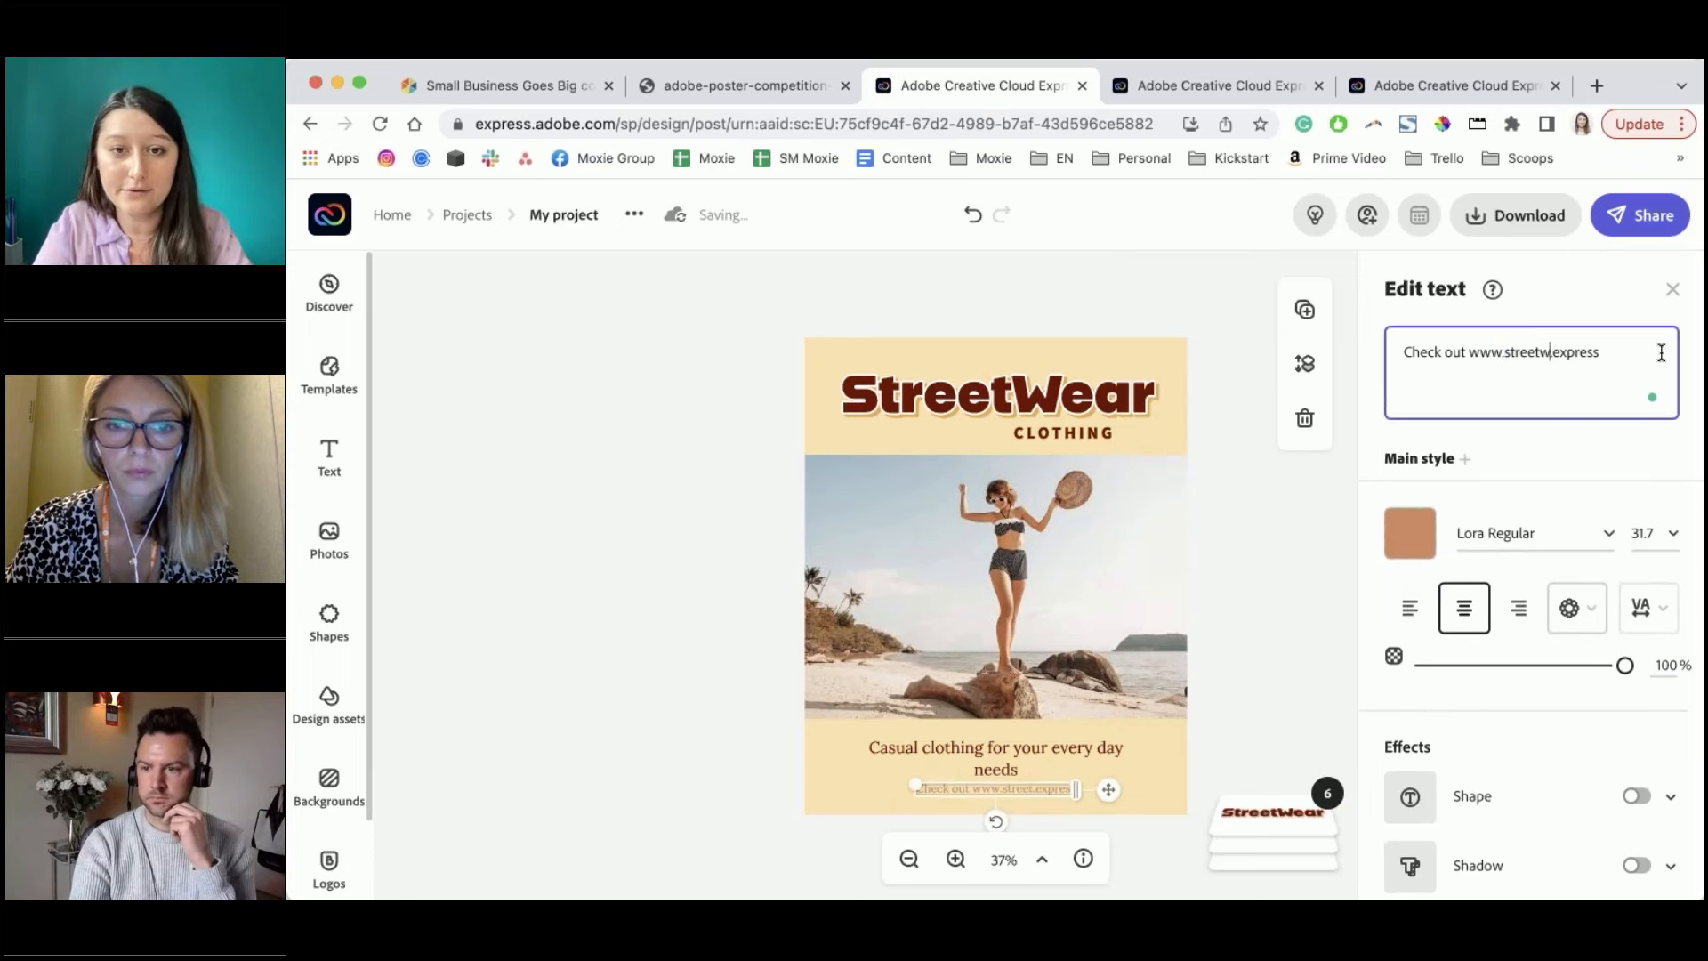
type("ear")
key("Delete")
key("Delete")
key("Delete")
key("Delete")
key("Delete")
key("Delete")
key("Delete")
key("Delete")
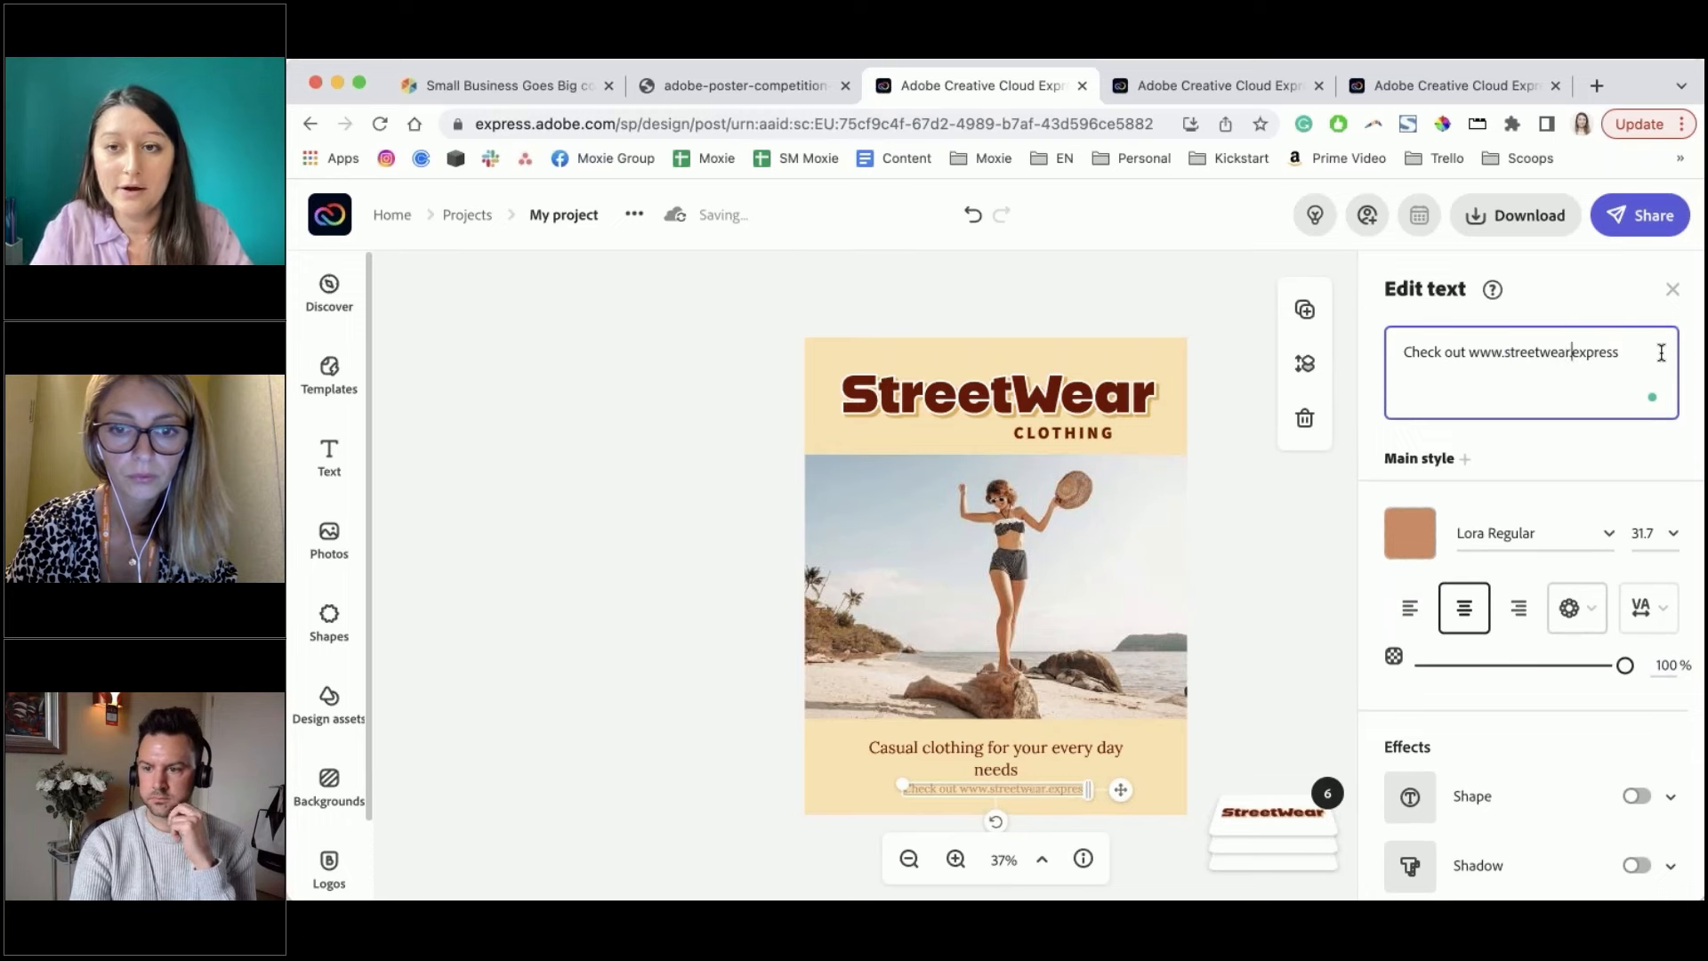
type(".com")
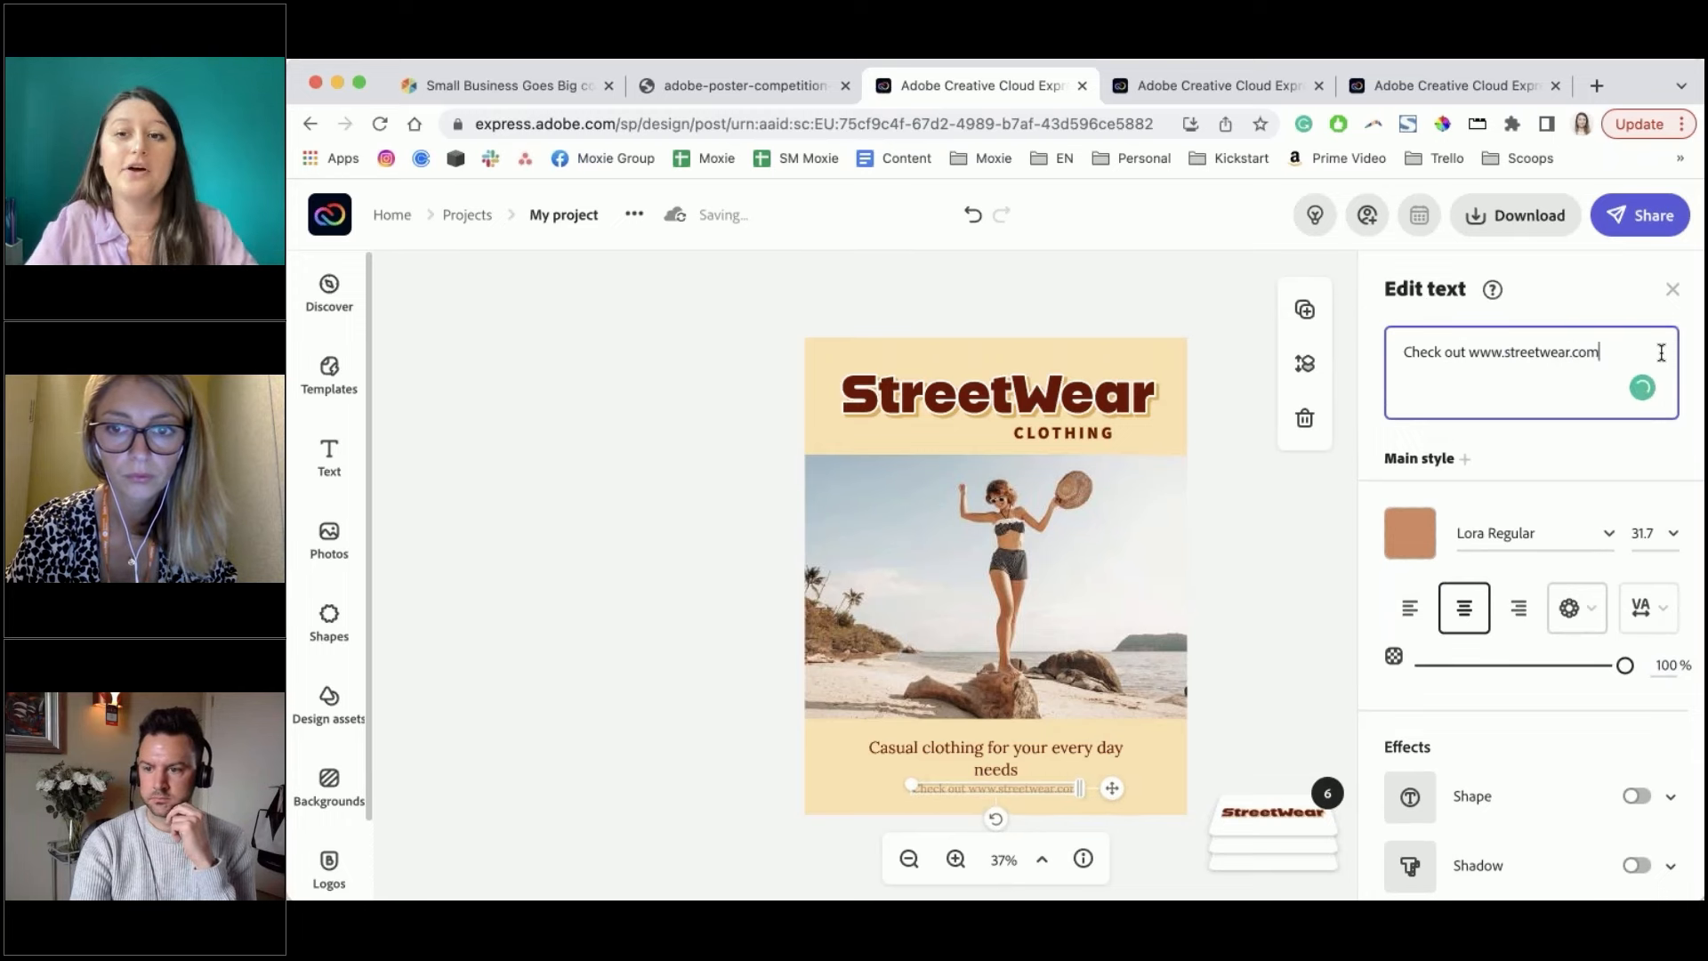
left_click(1246, 590)
left_click(982, 576)
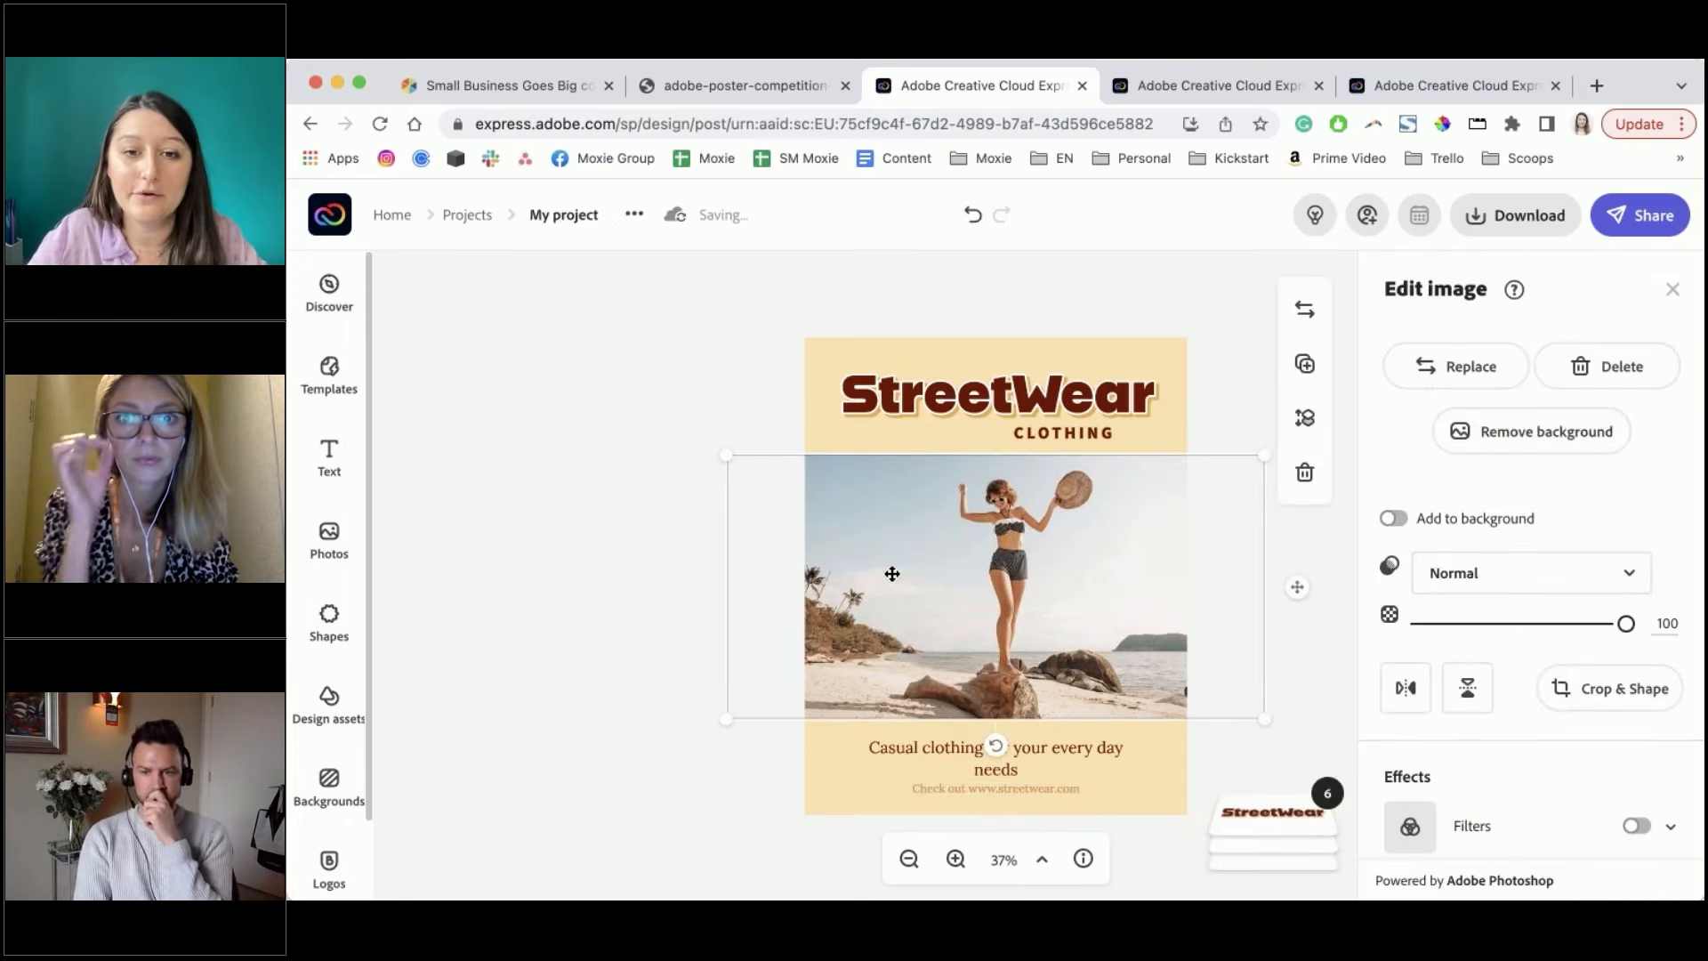
scroll(338, 427, "down", 1)
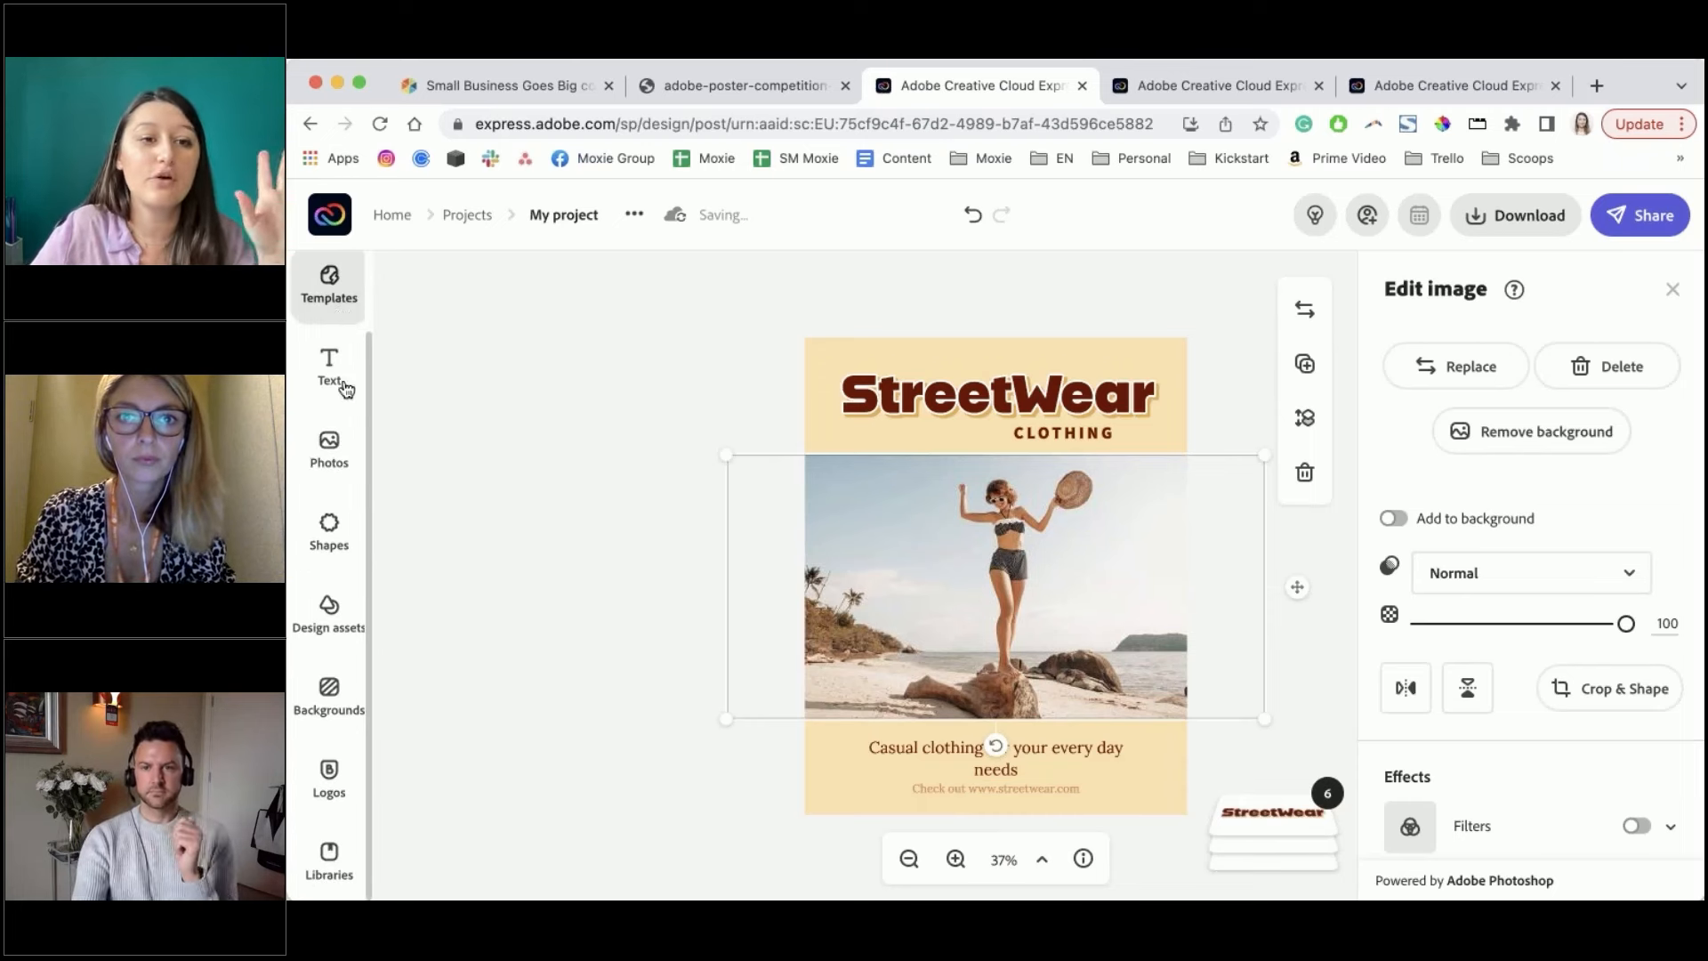
scroll(352, 498, "up", 1)
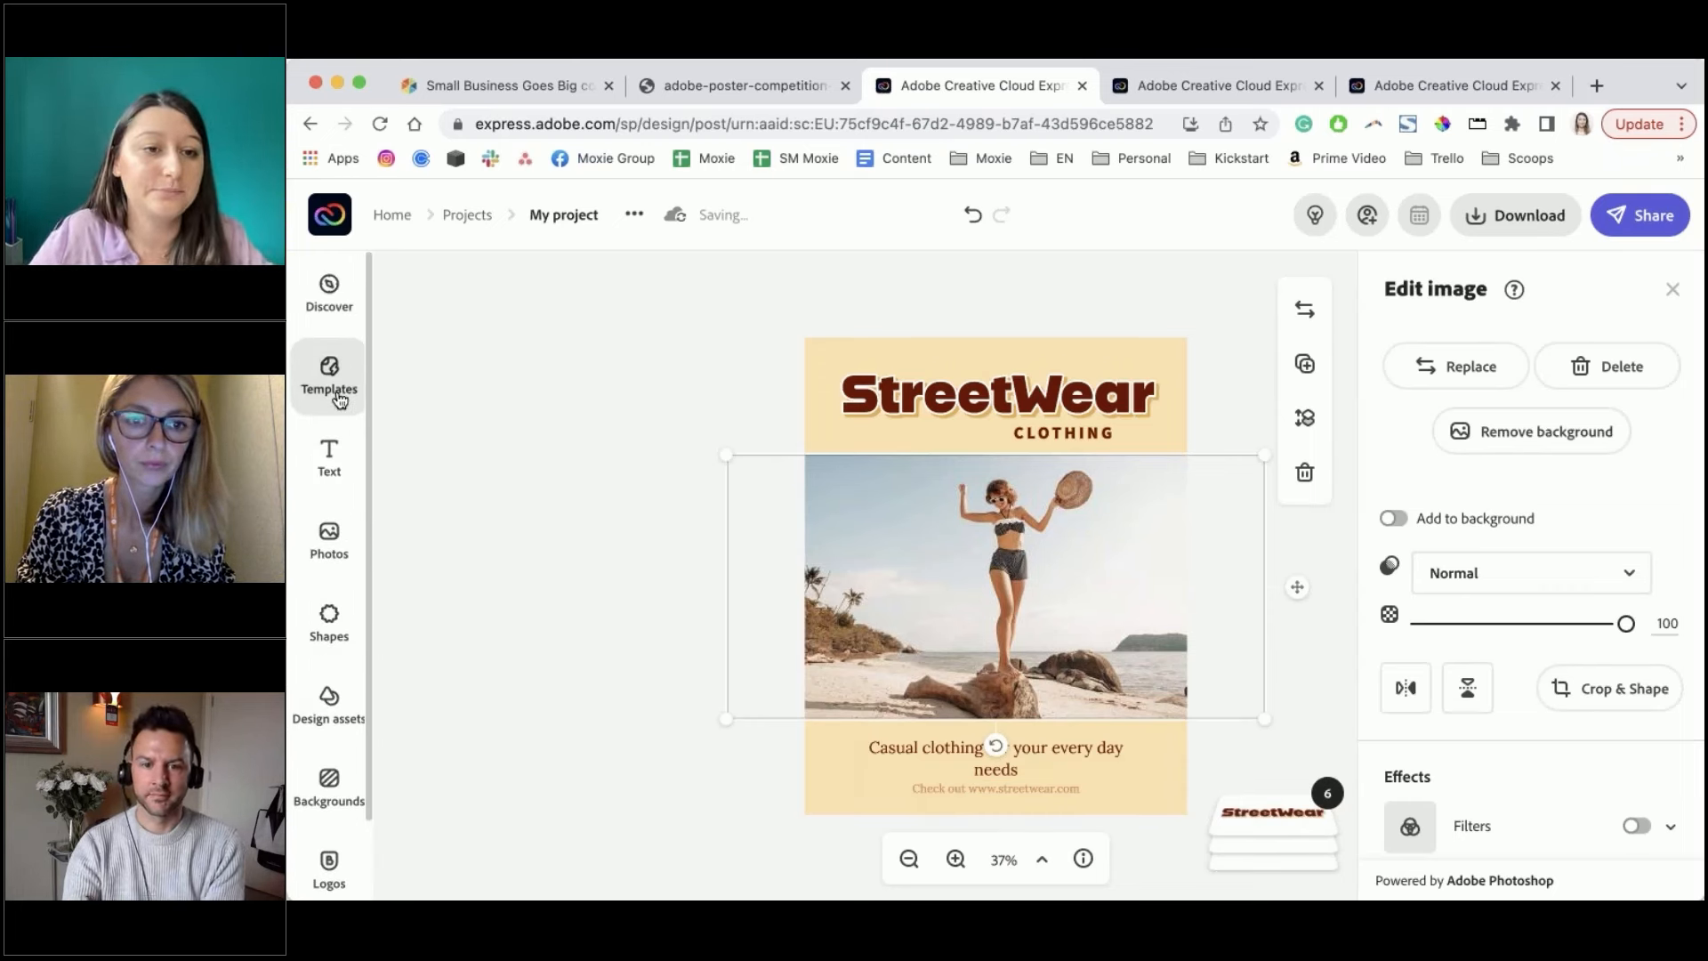
Add the red "Sign up Today" text badge, shrink it and place it over the photo's upper-left corner
left_click(338, 397)
left_click(319, 467)
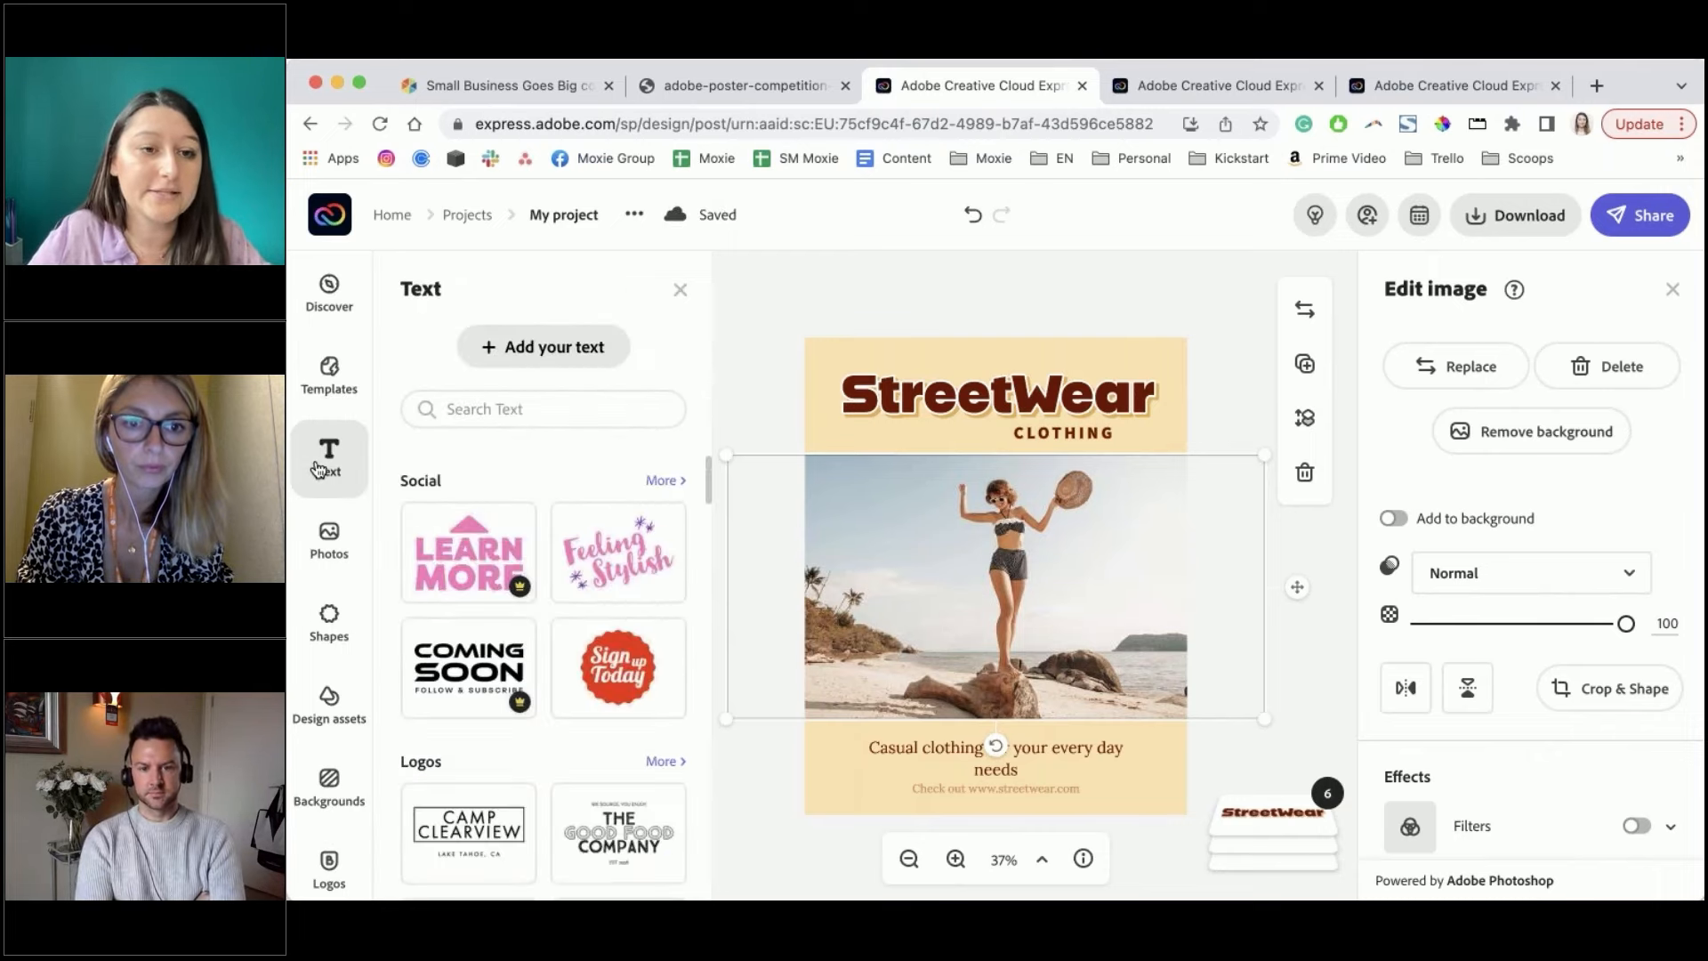
scroll(572, 472, "down", 3)
scroll(664, 564, "up", 2)
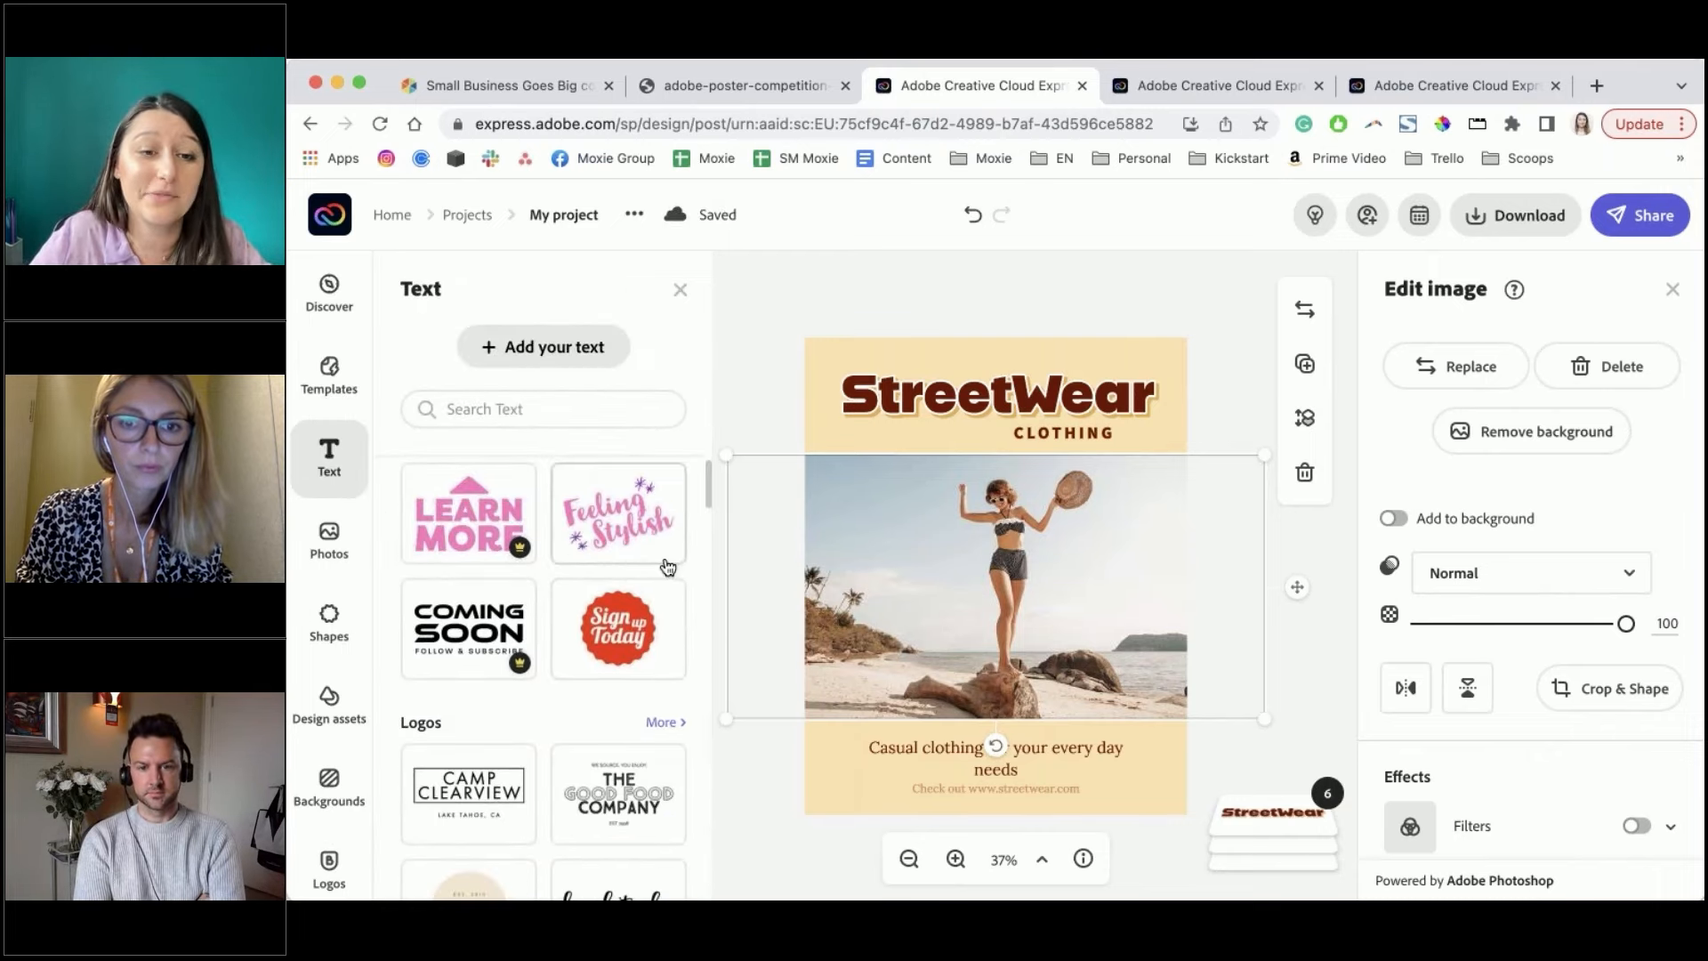
left_click(622, 632)
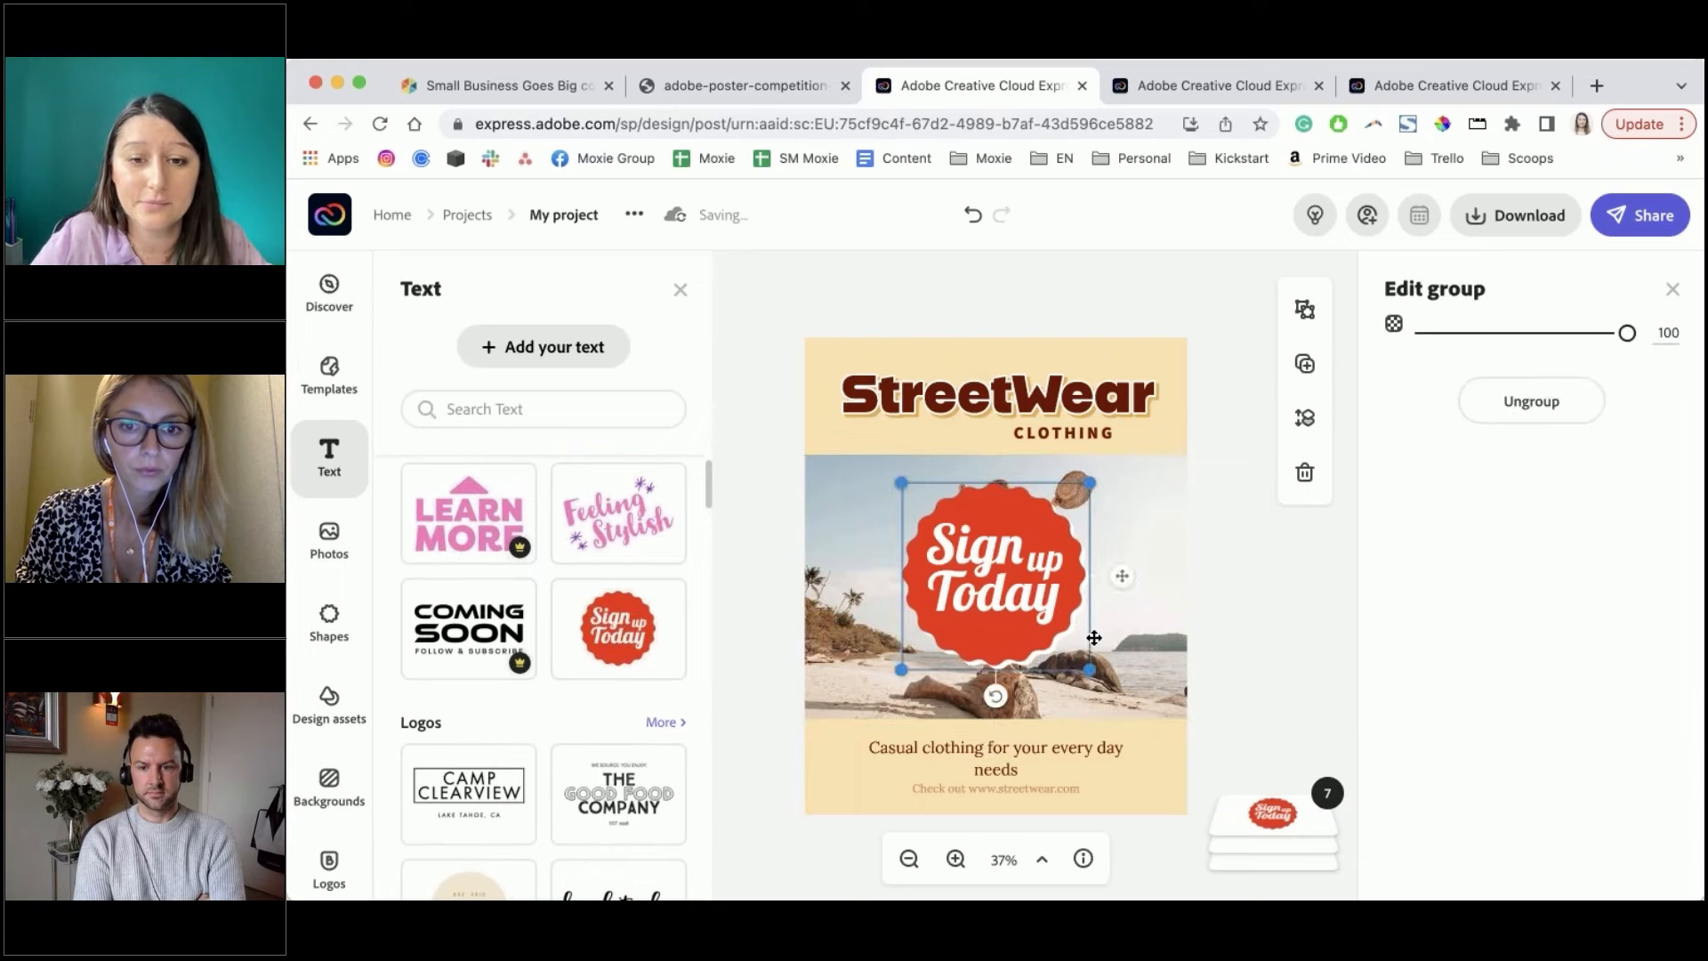
left_click_drag(1079, 638, 976, 620)
left_click_drag(965, 560, 889, 492)
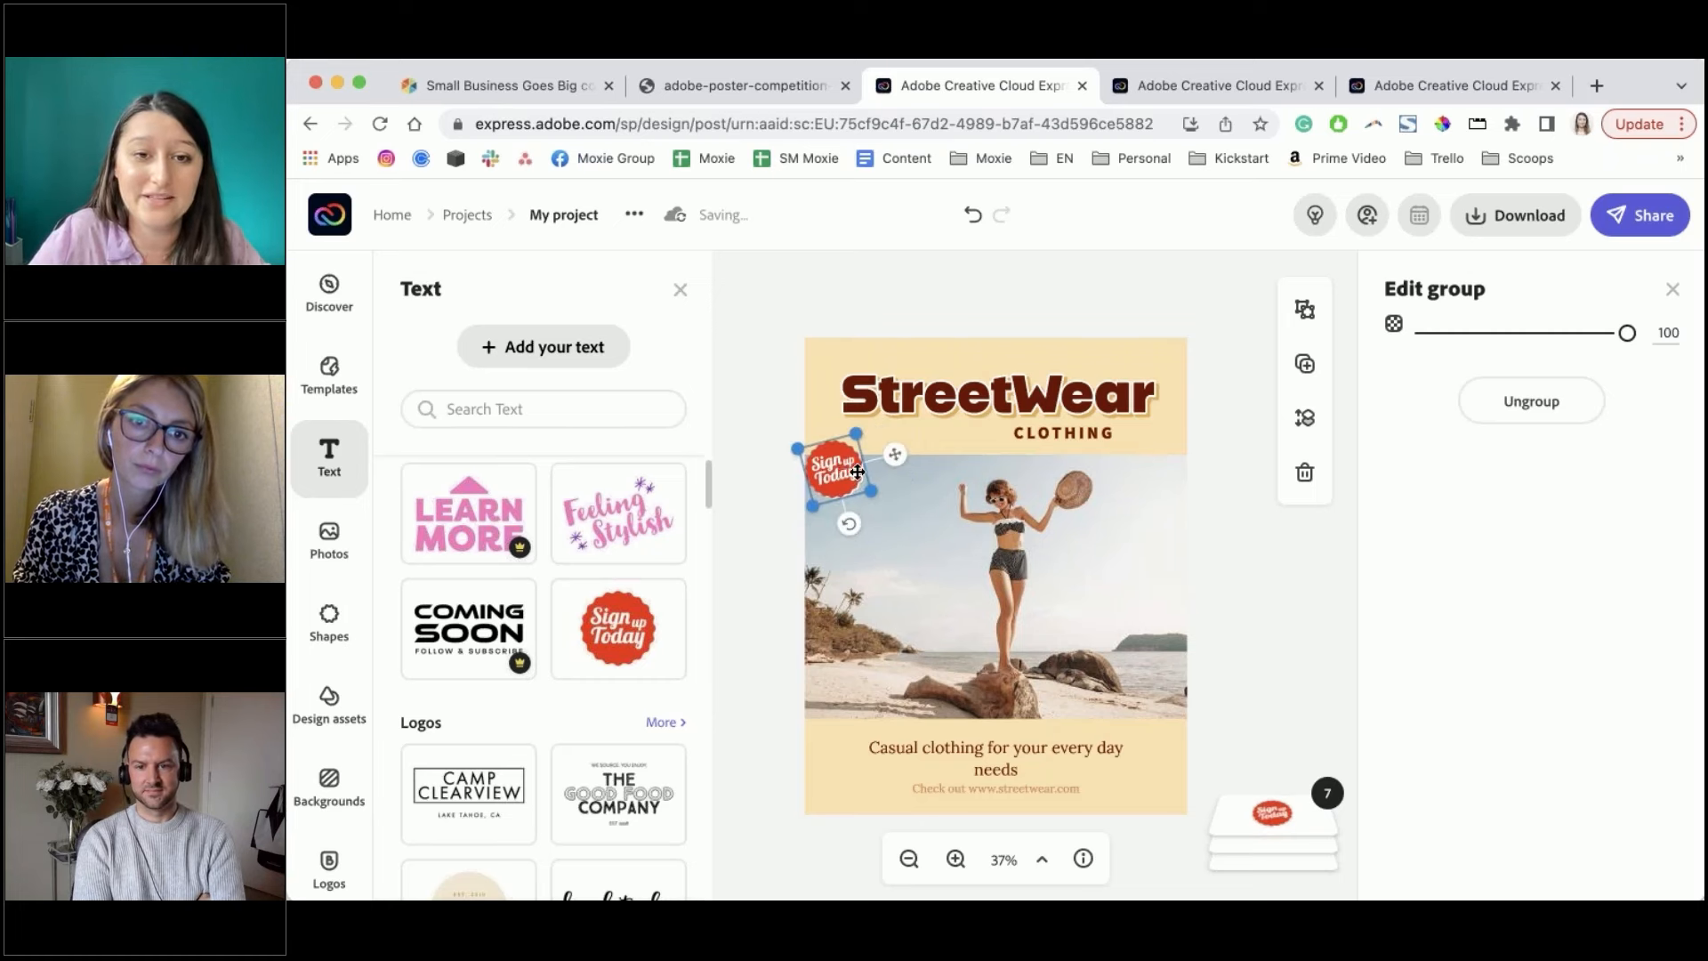
left_click(746, 415)
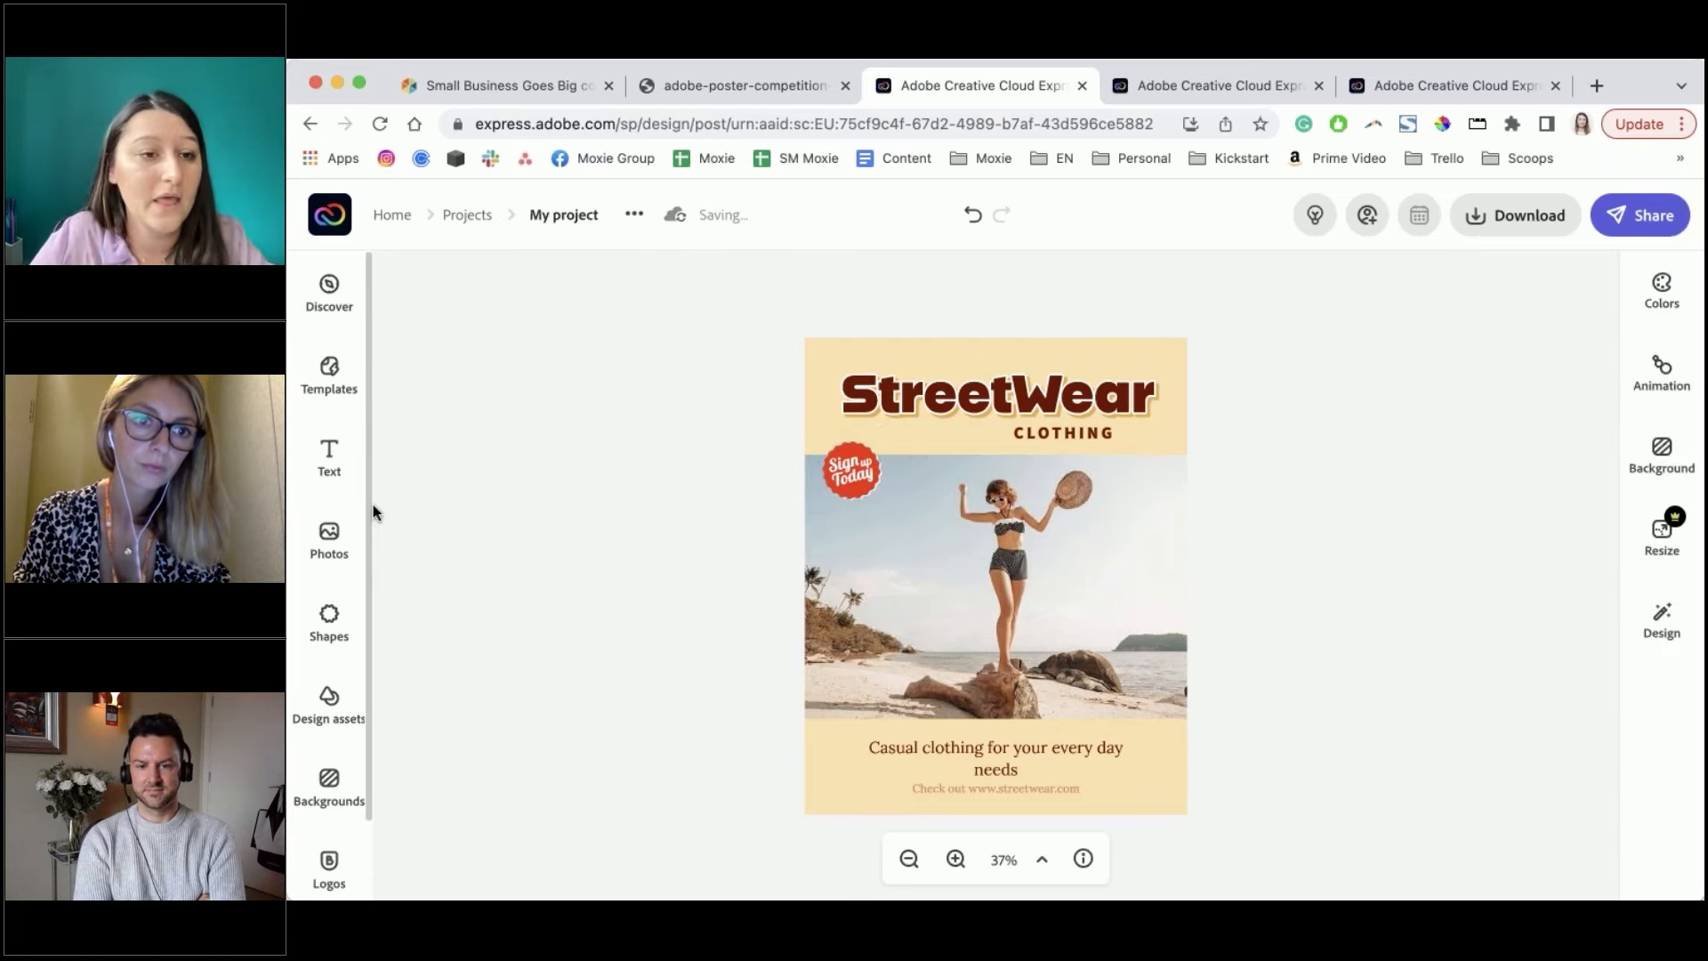
Browse the ready-made text designs, from the seasonal ones through headlines and paragraphs to phrases
left_click(329, 533)
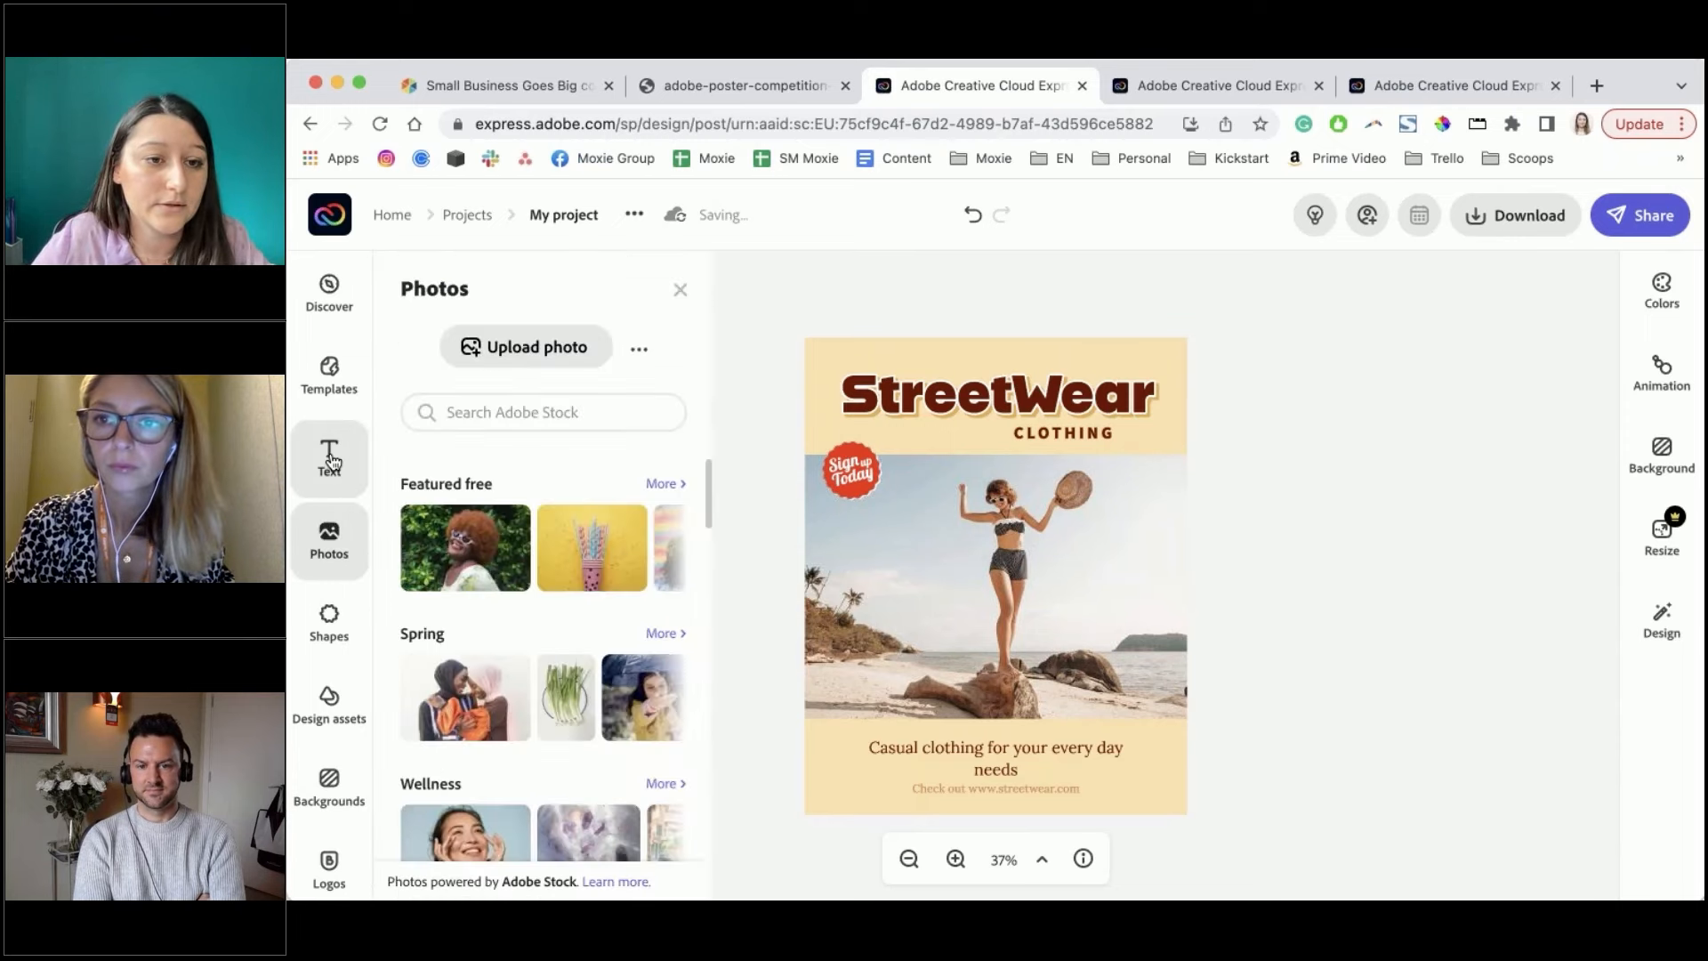
left_click(331, 461)
scroll(542, 676, "down", 4)
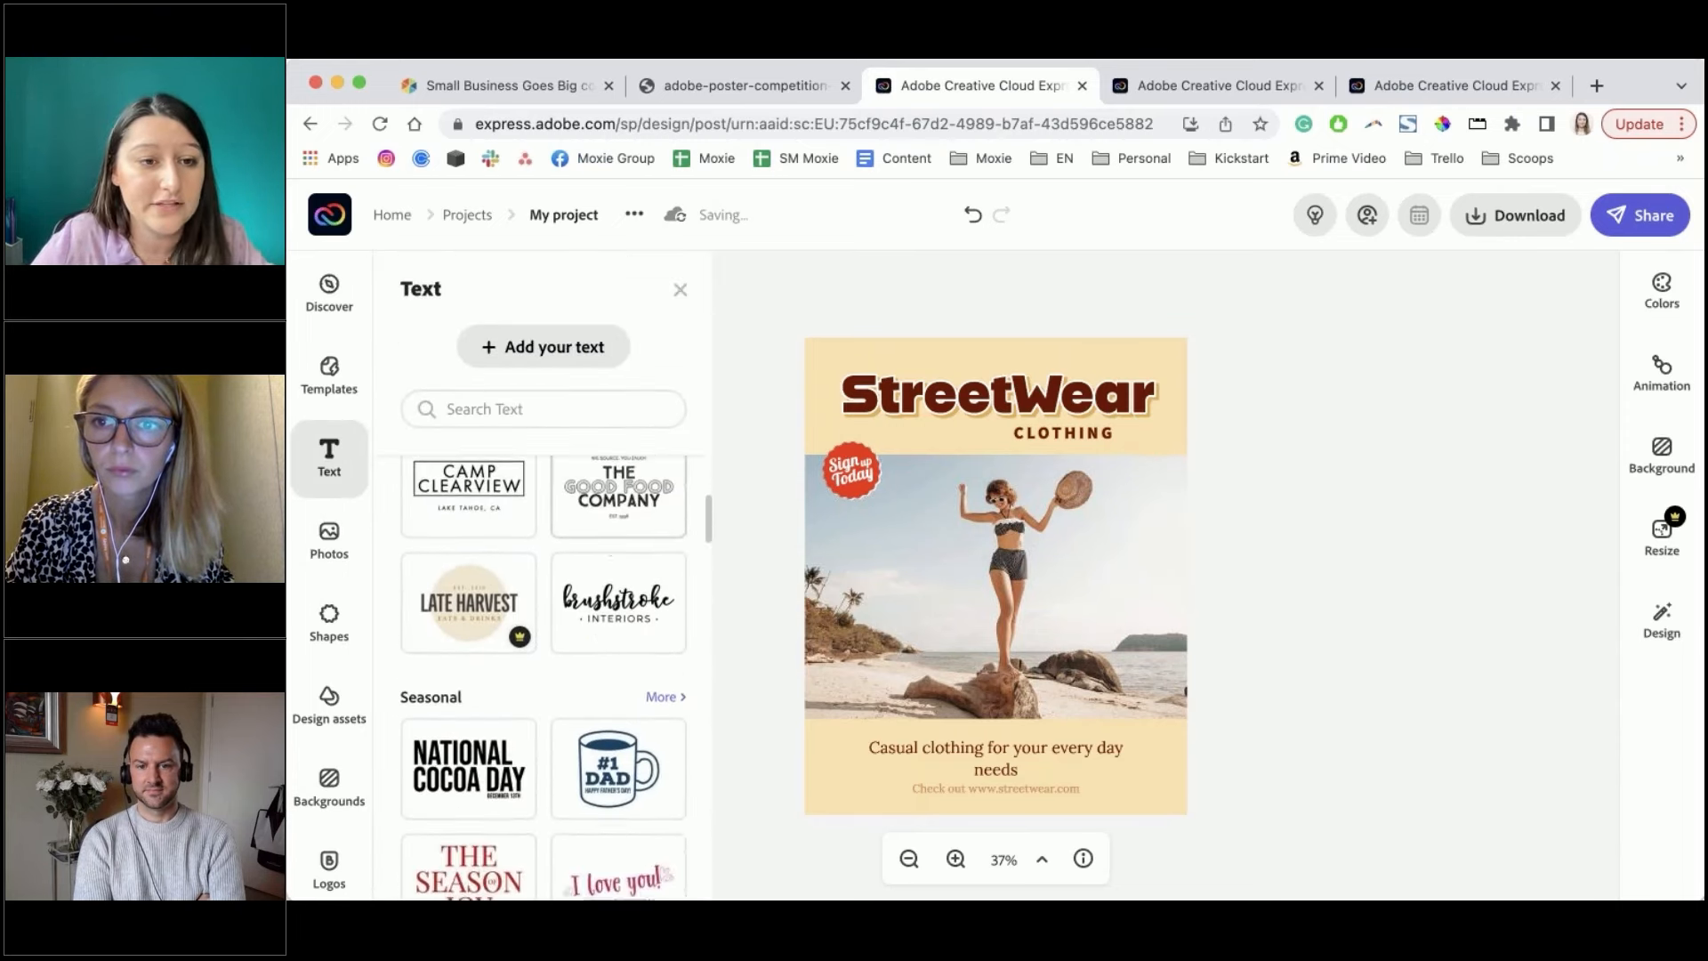
scroll(618, 578, "down", 3)
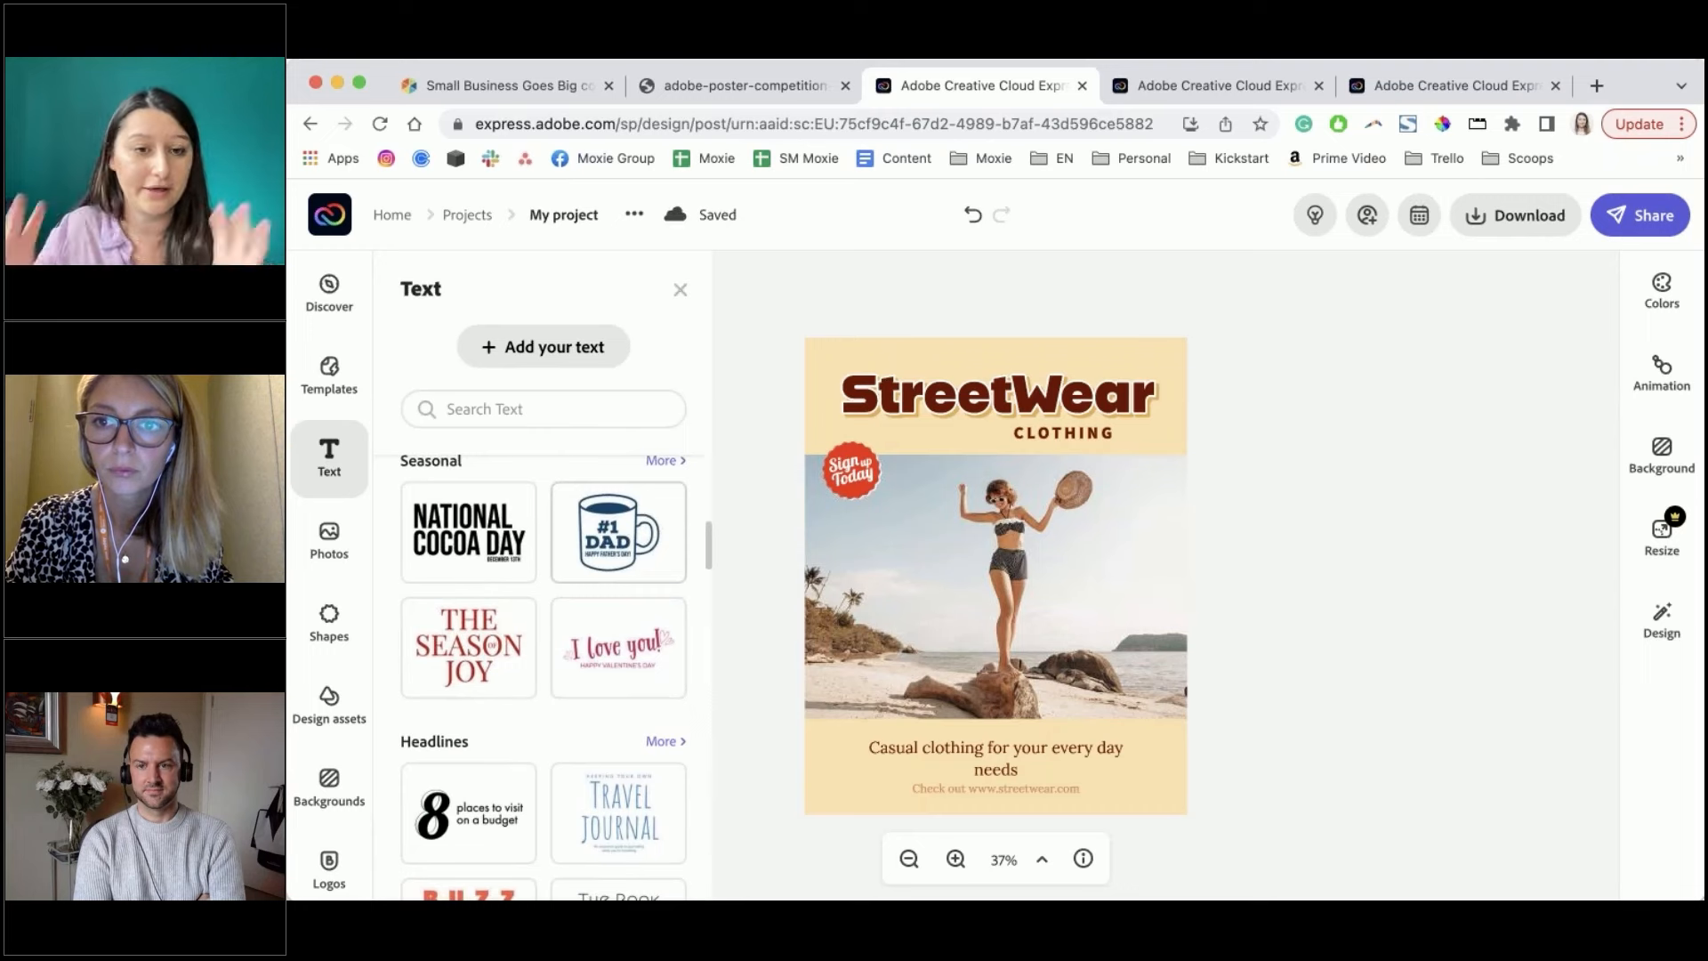
scroll(543, 667, "down", 4)
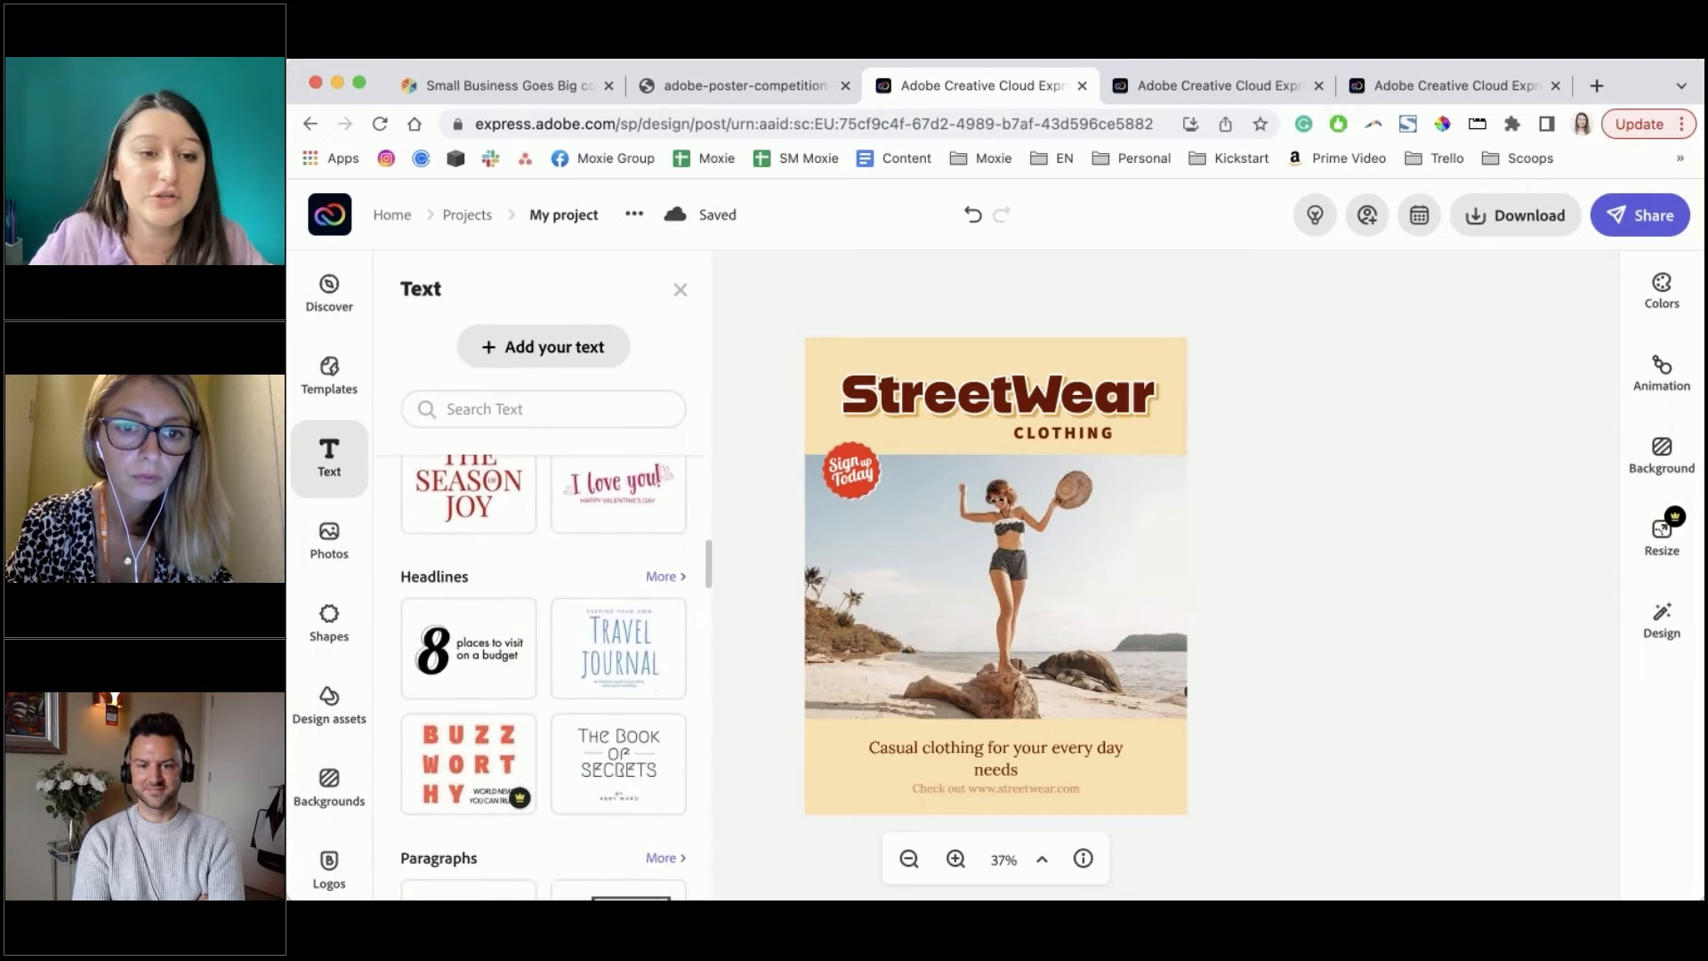
scroll(542, 667, "down", 3)
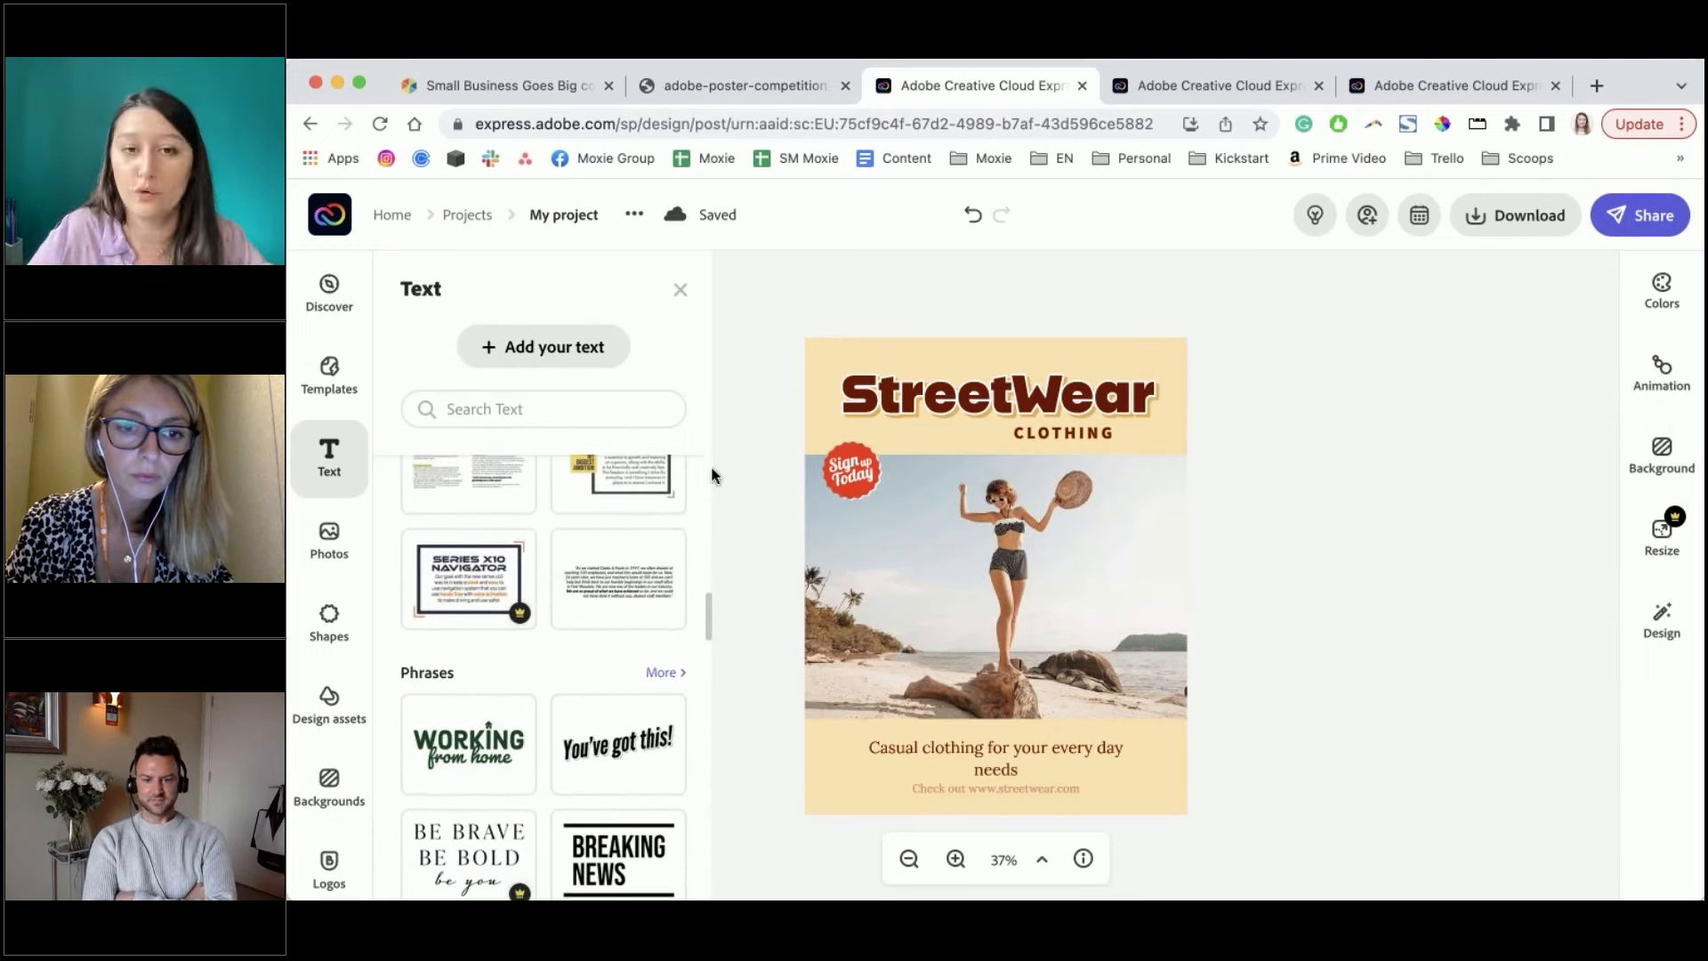
Search the Adobe Stock photos for "street wear" and add the picture of the man in a denim jacket holding a skateboard
left_click(329, 538)
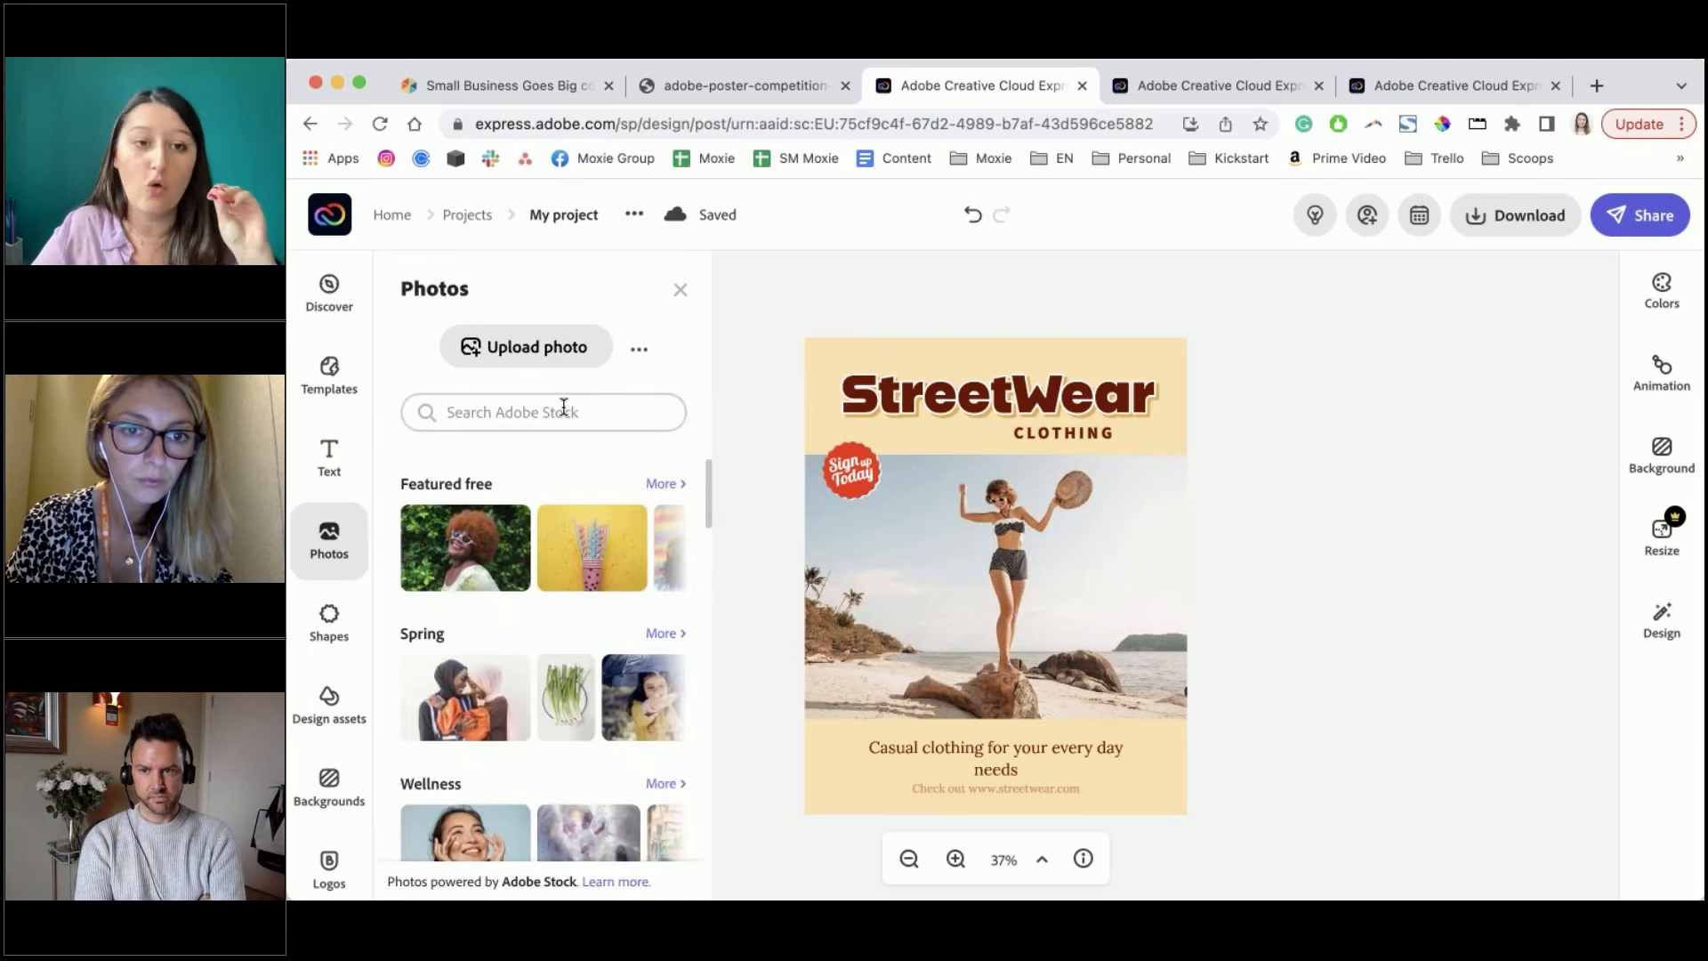
type("street")
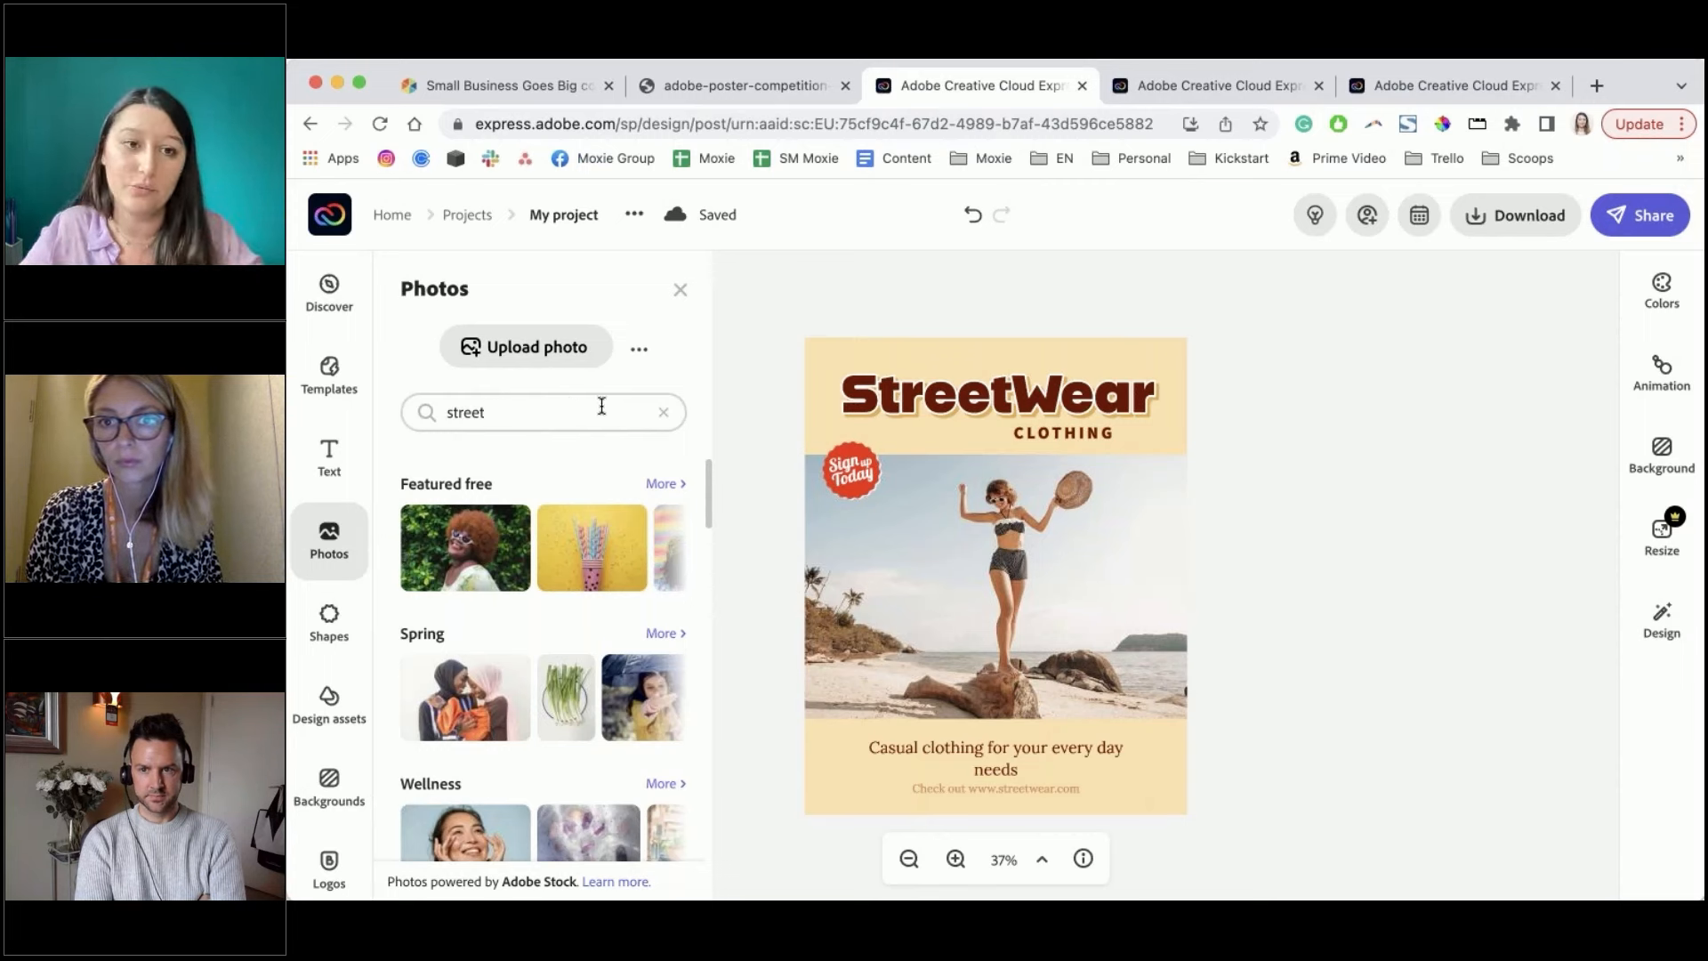
type("wear")
key("Return")
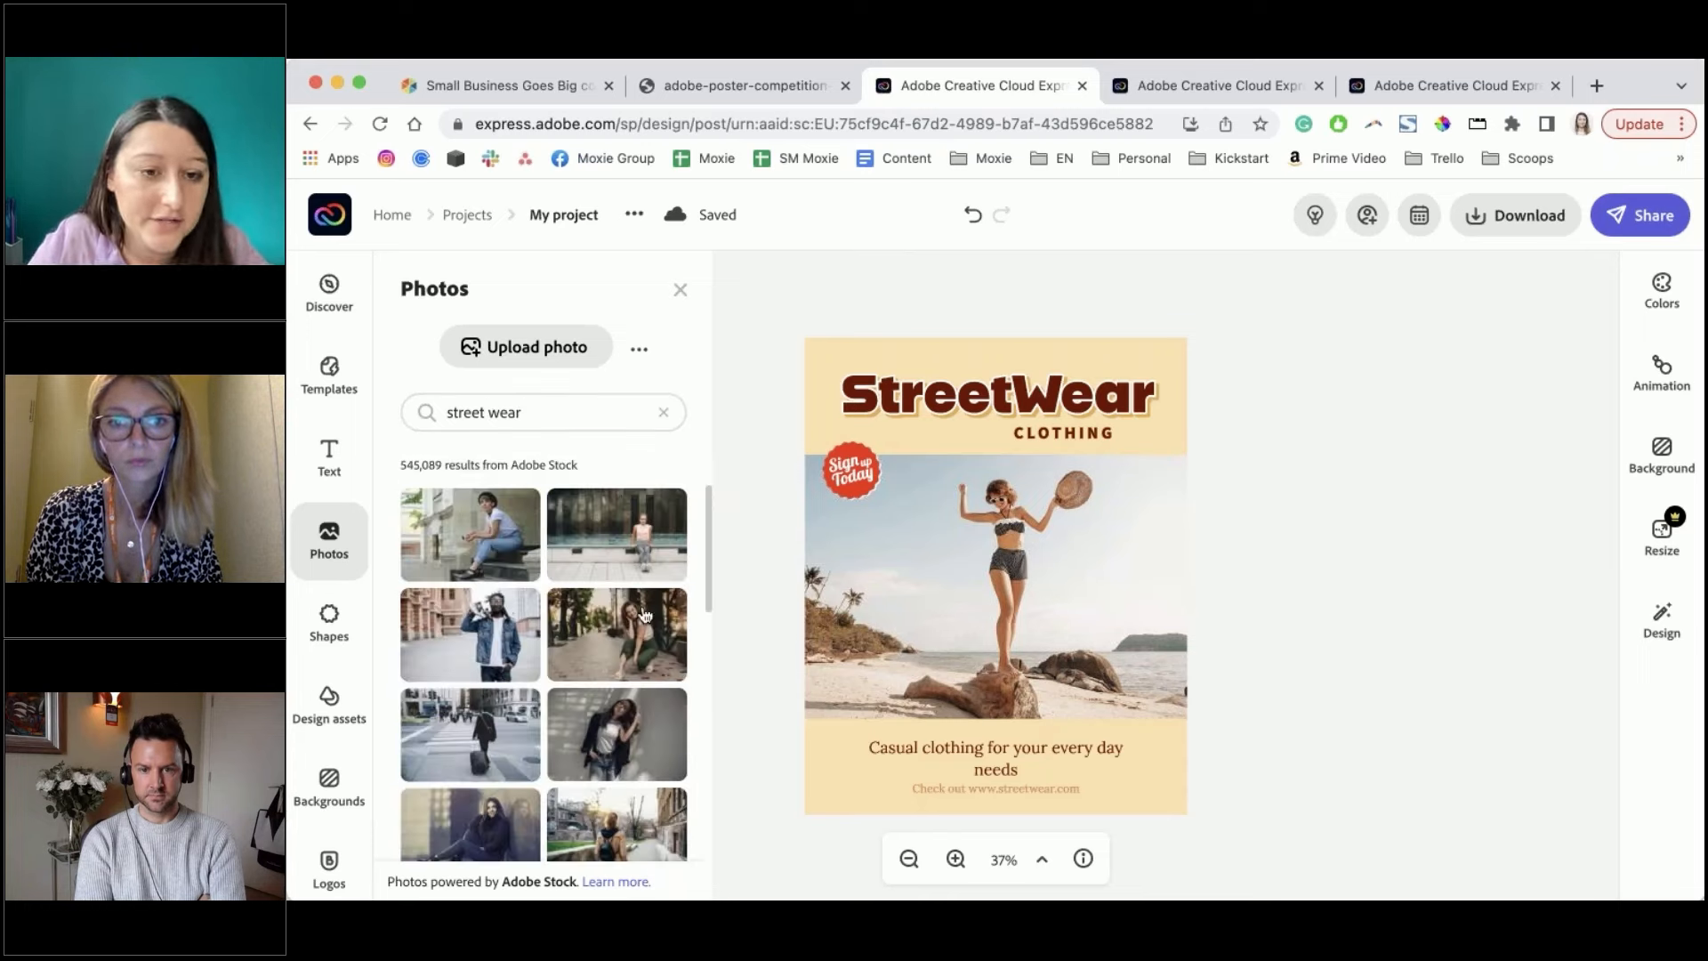
left_click(485, 630)
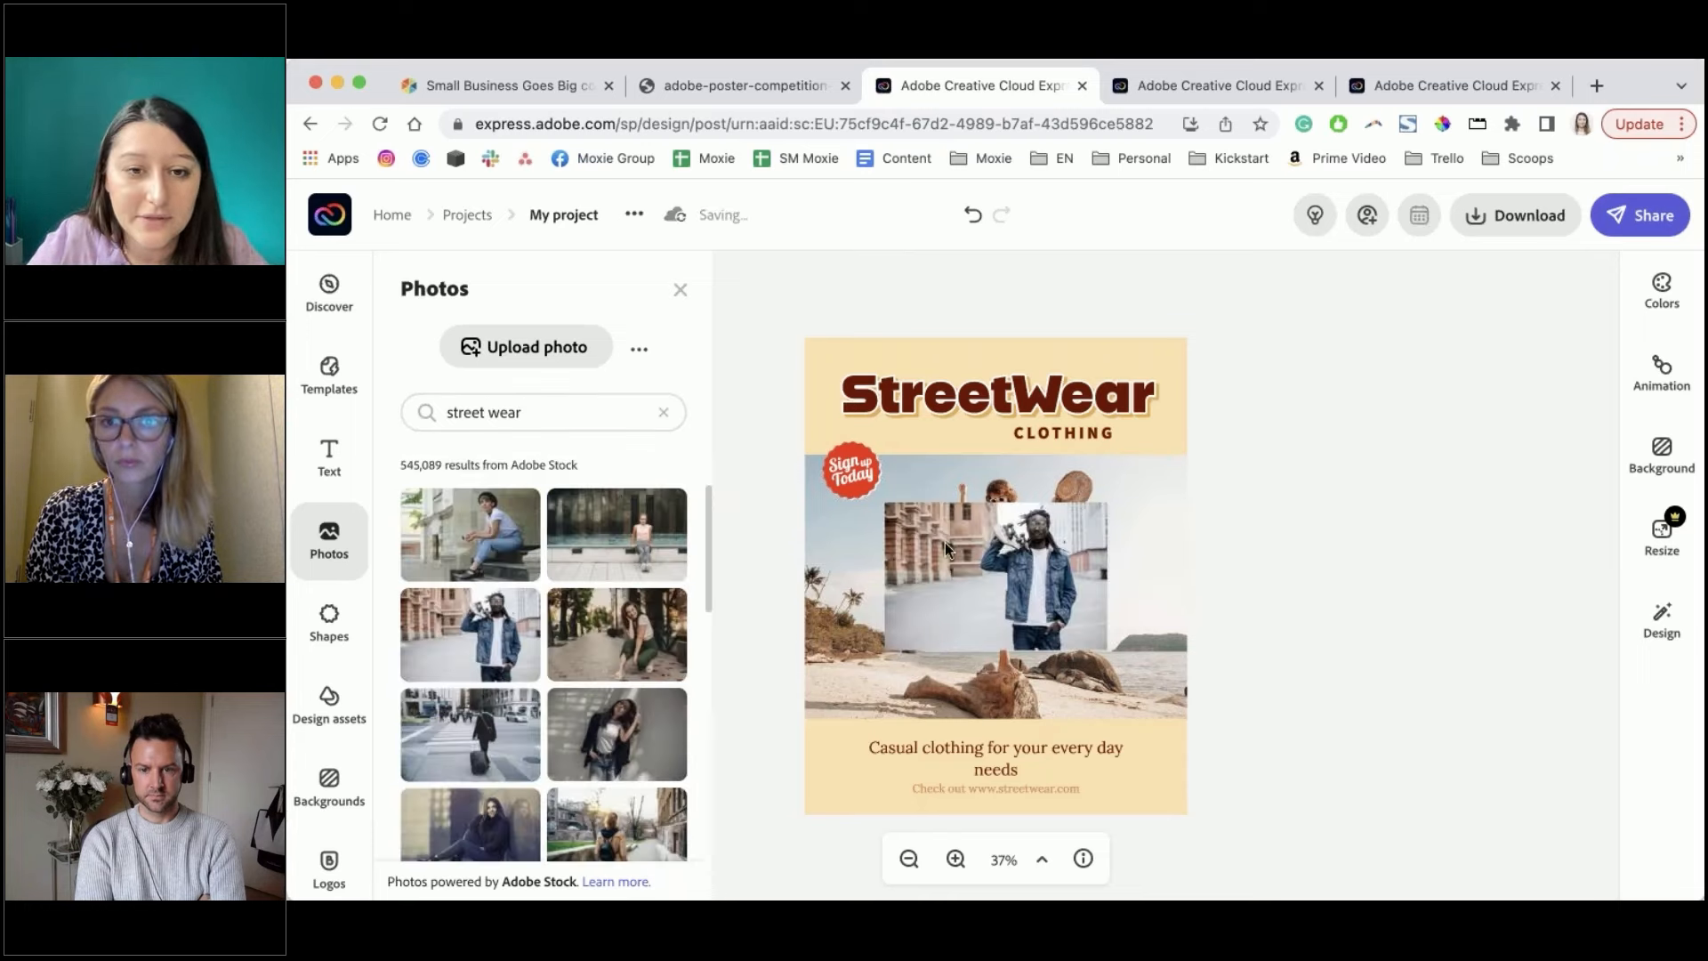
Move and enlarge the new street photo so it covers the beach photo across the poster's full width
left_click_drag(945, 541, 866, 494)
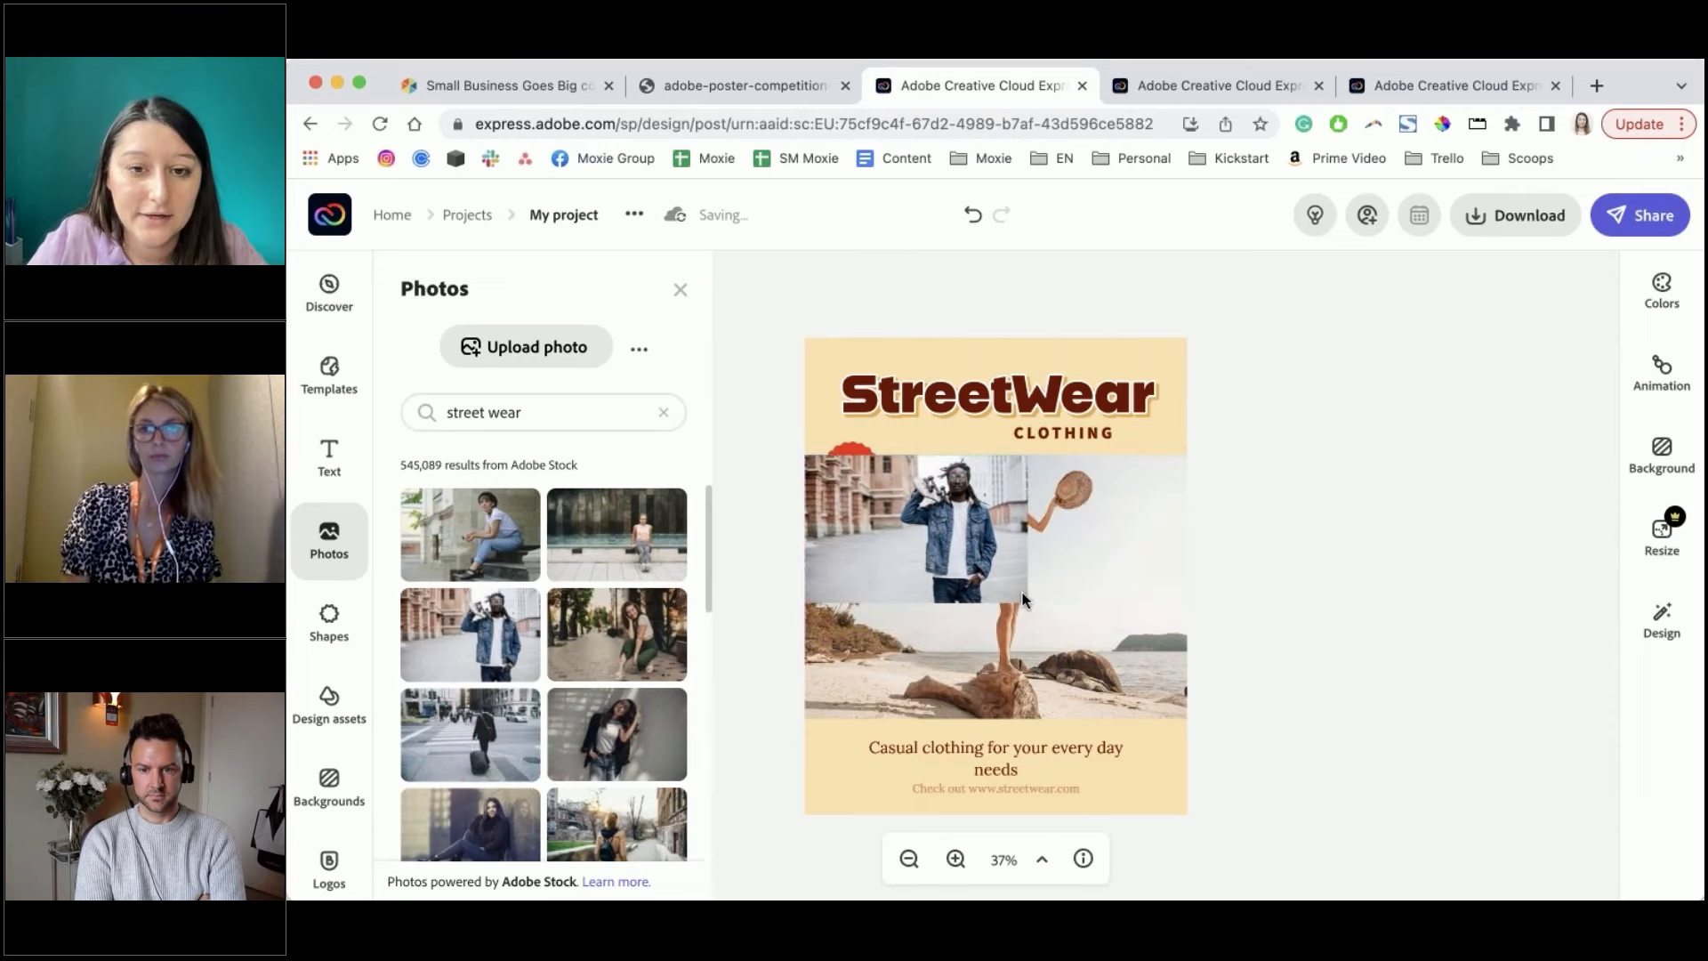
left_click_drag(1024, 601, 1228, 680)
left_click_drag(972, 620, 946, 625)
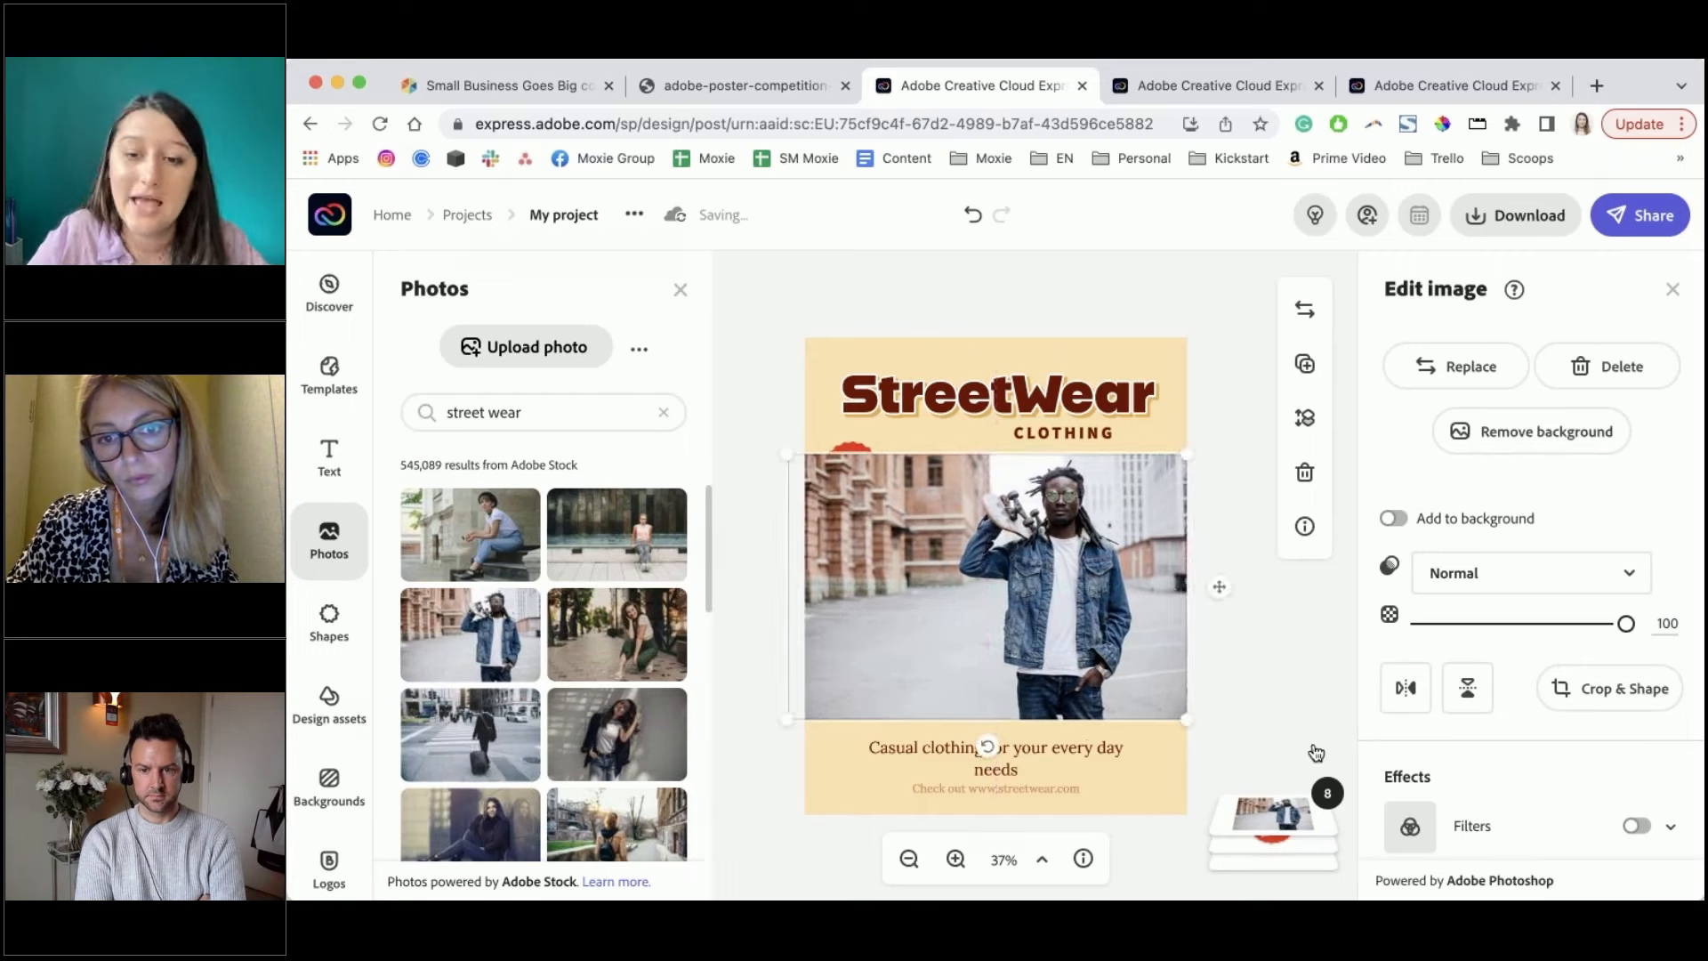
Put the street photo's layer beneath the "Sign up Today" badge and delete the old beach photo layer
left_click(1266, 834)
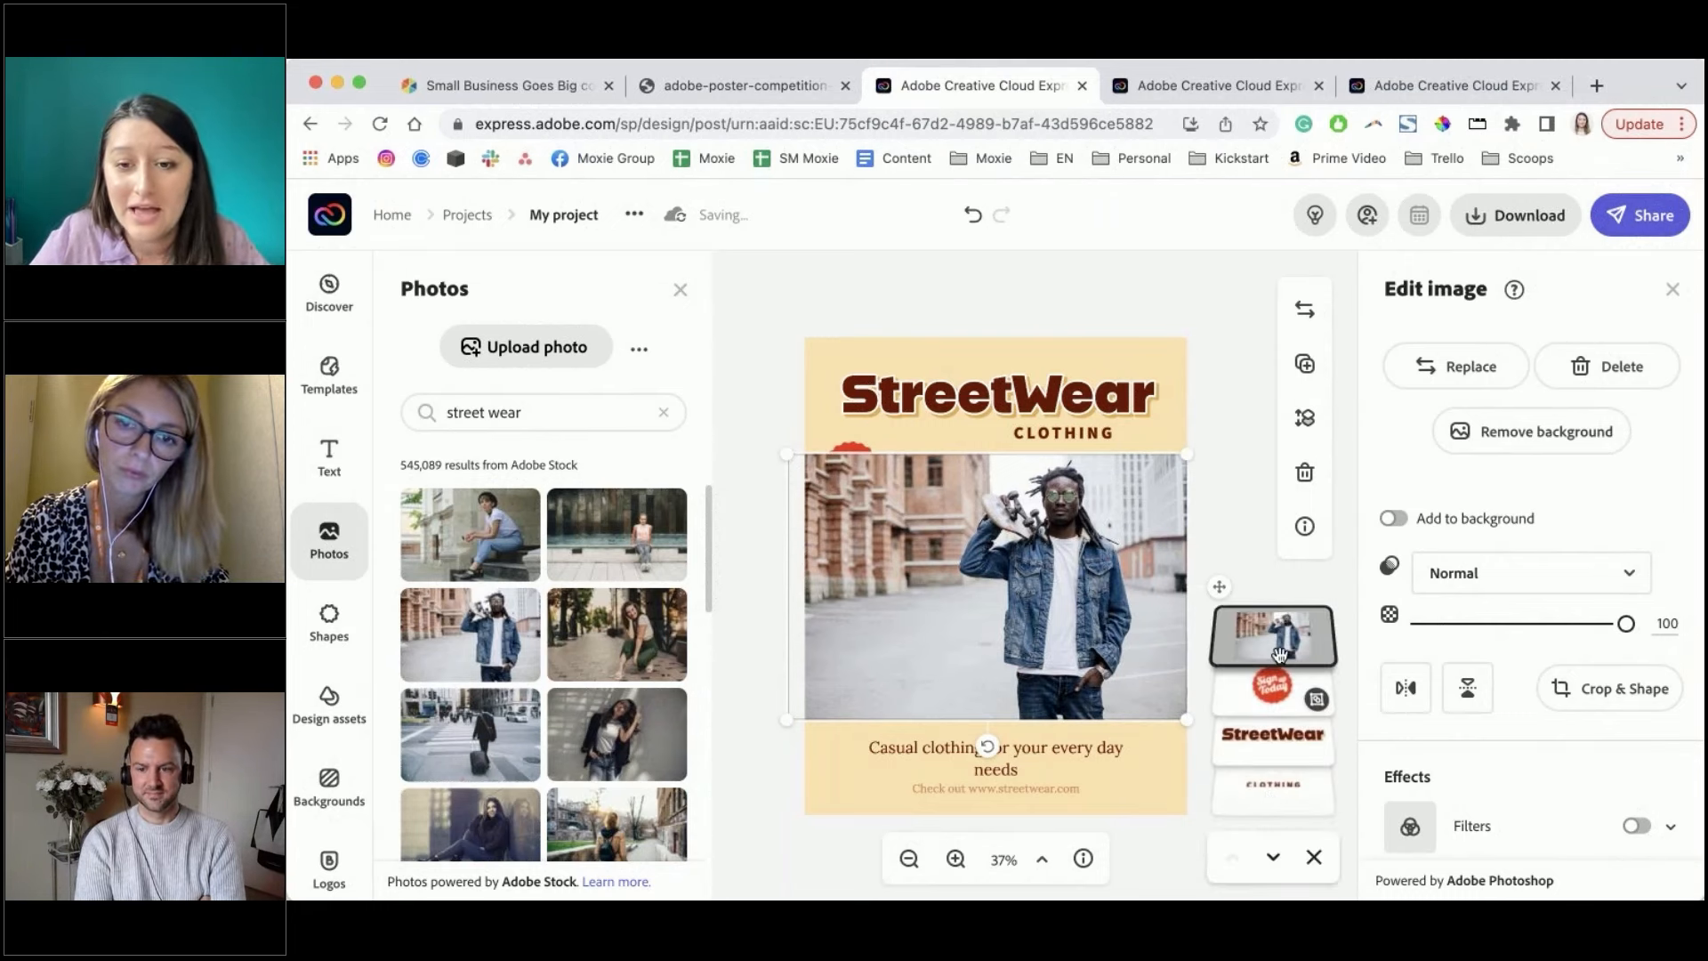
left_click_drag(1278, 656, 1254, 674)
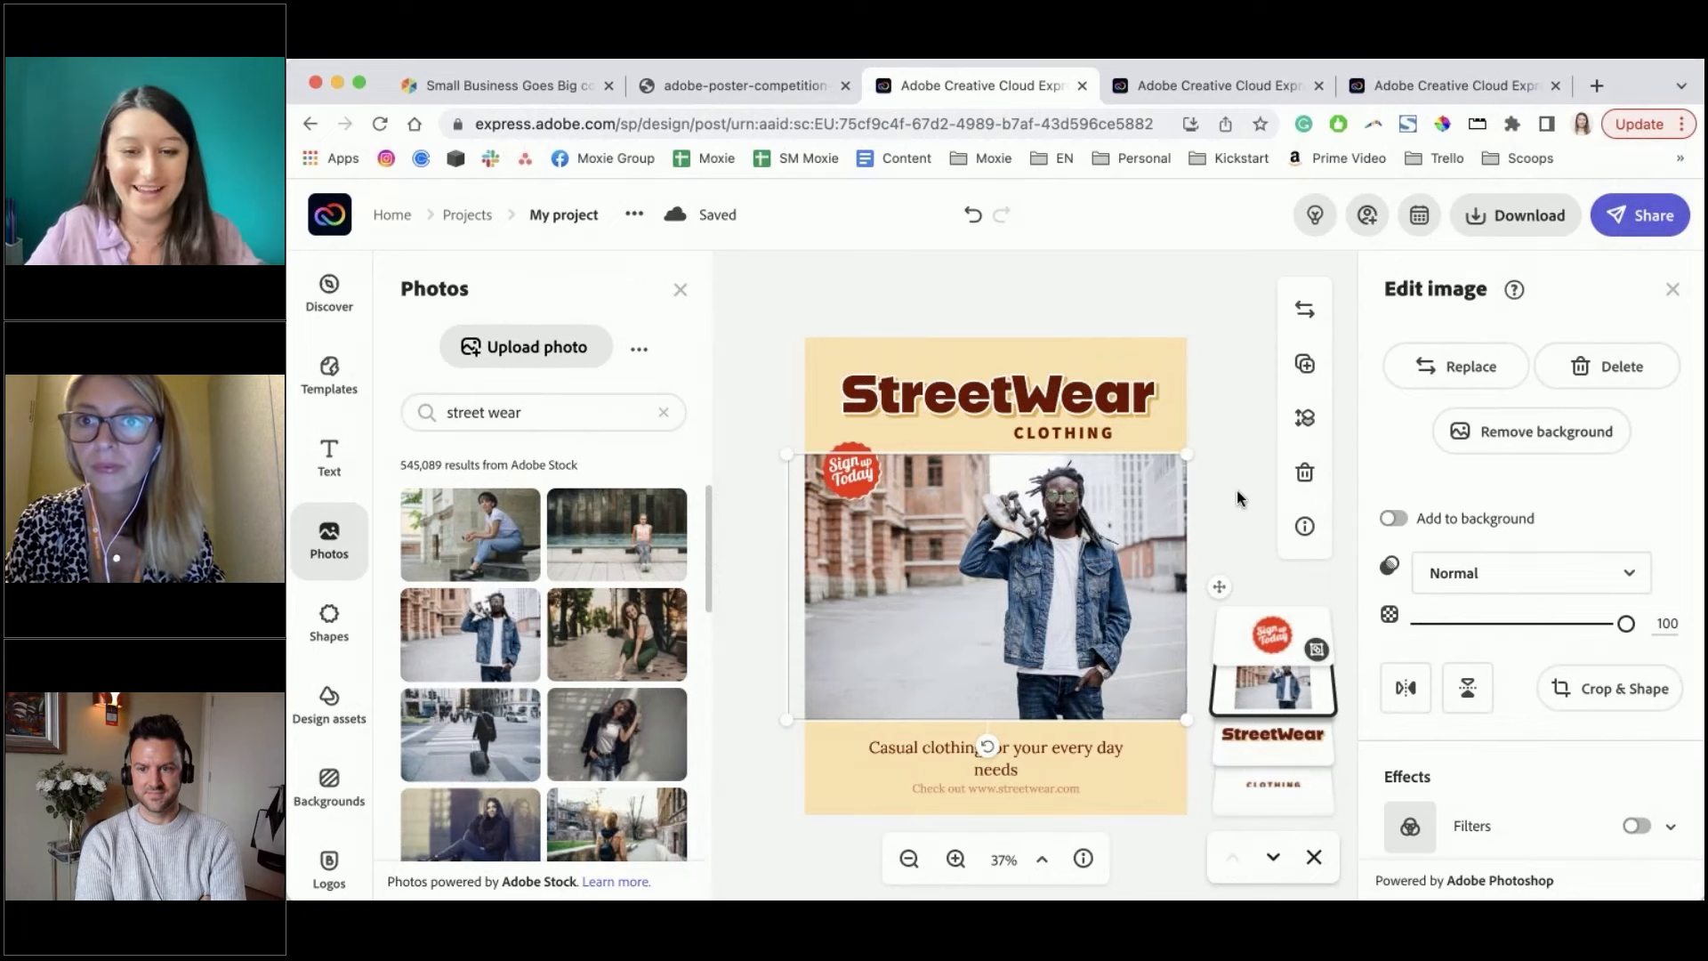
left_click(1273, 857)
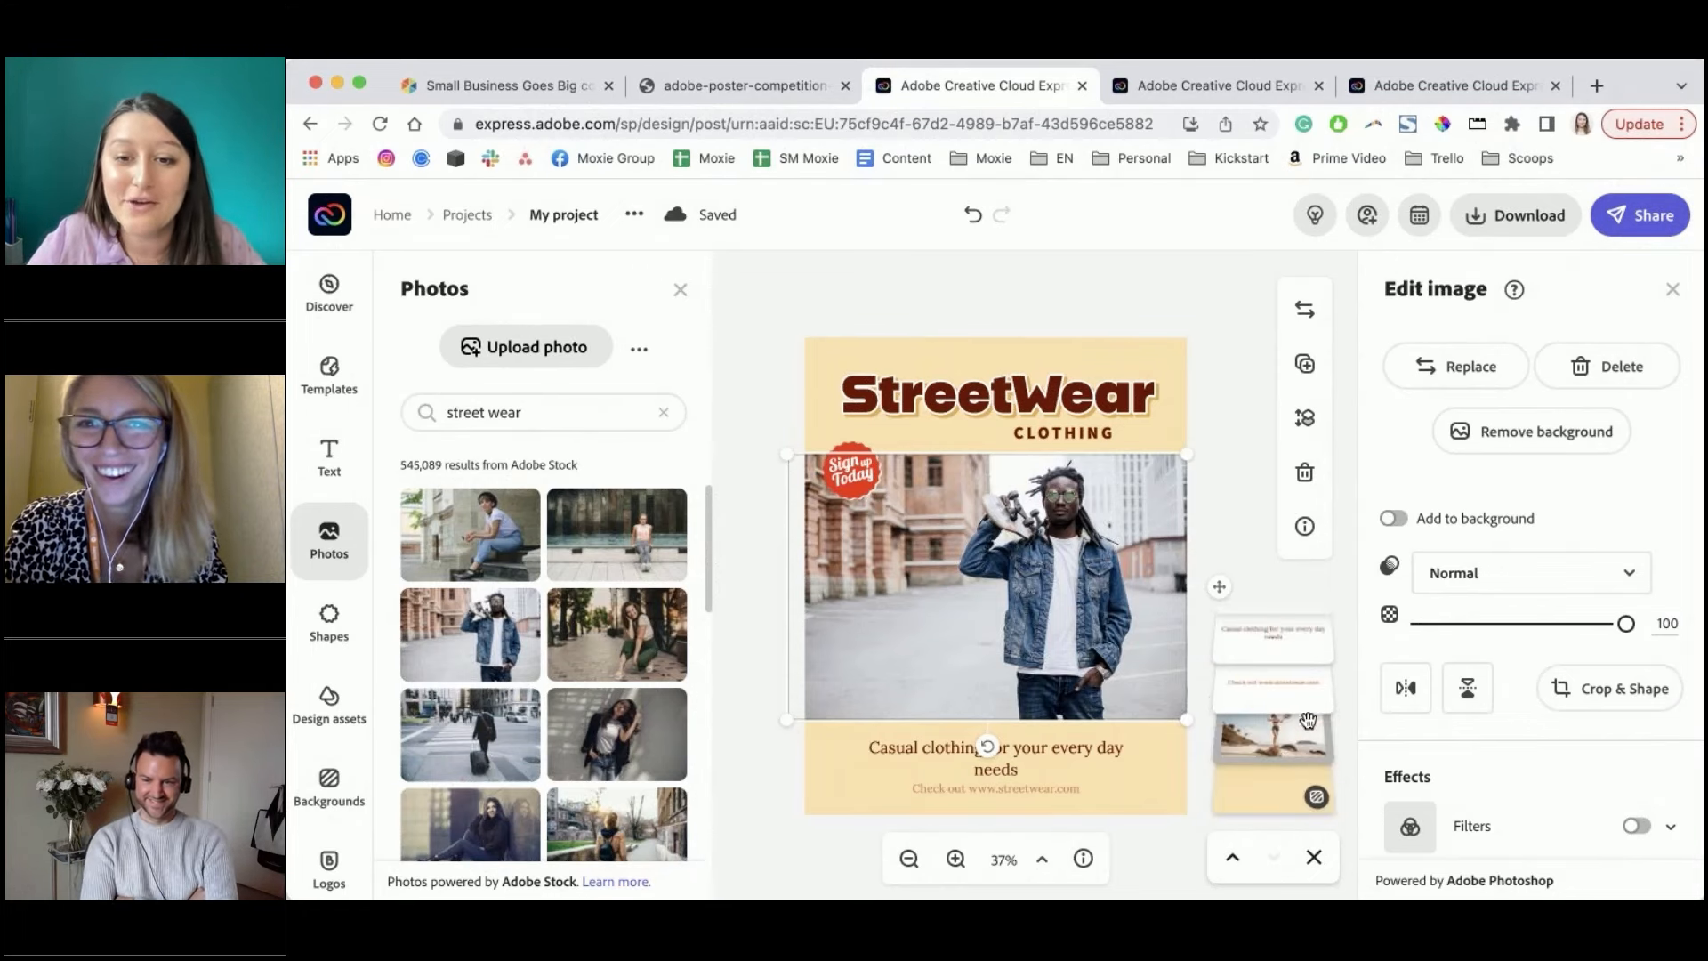
left_click(1309, 738)
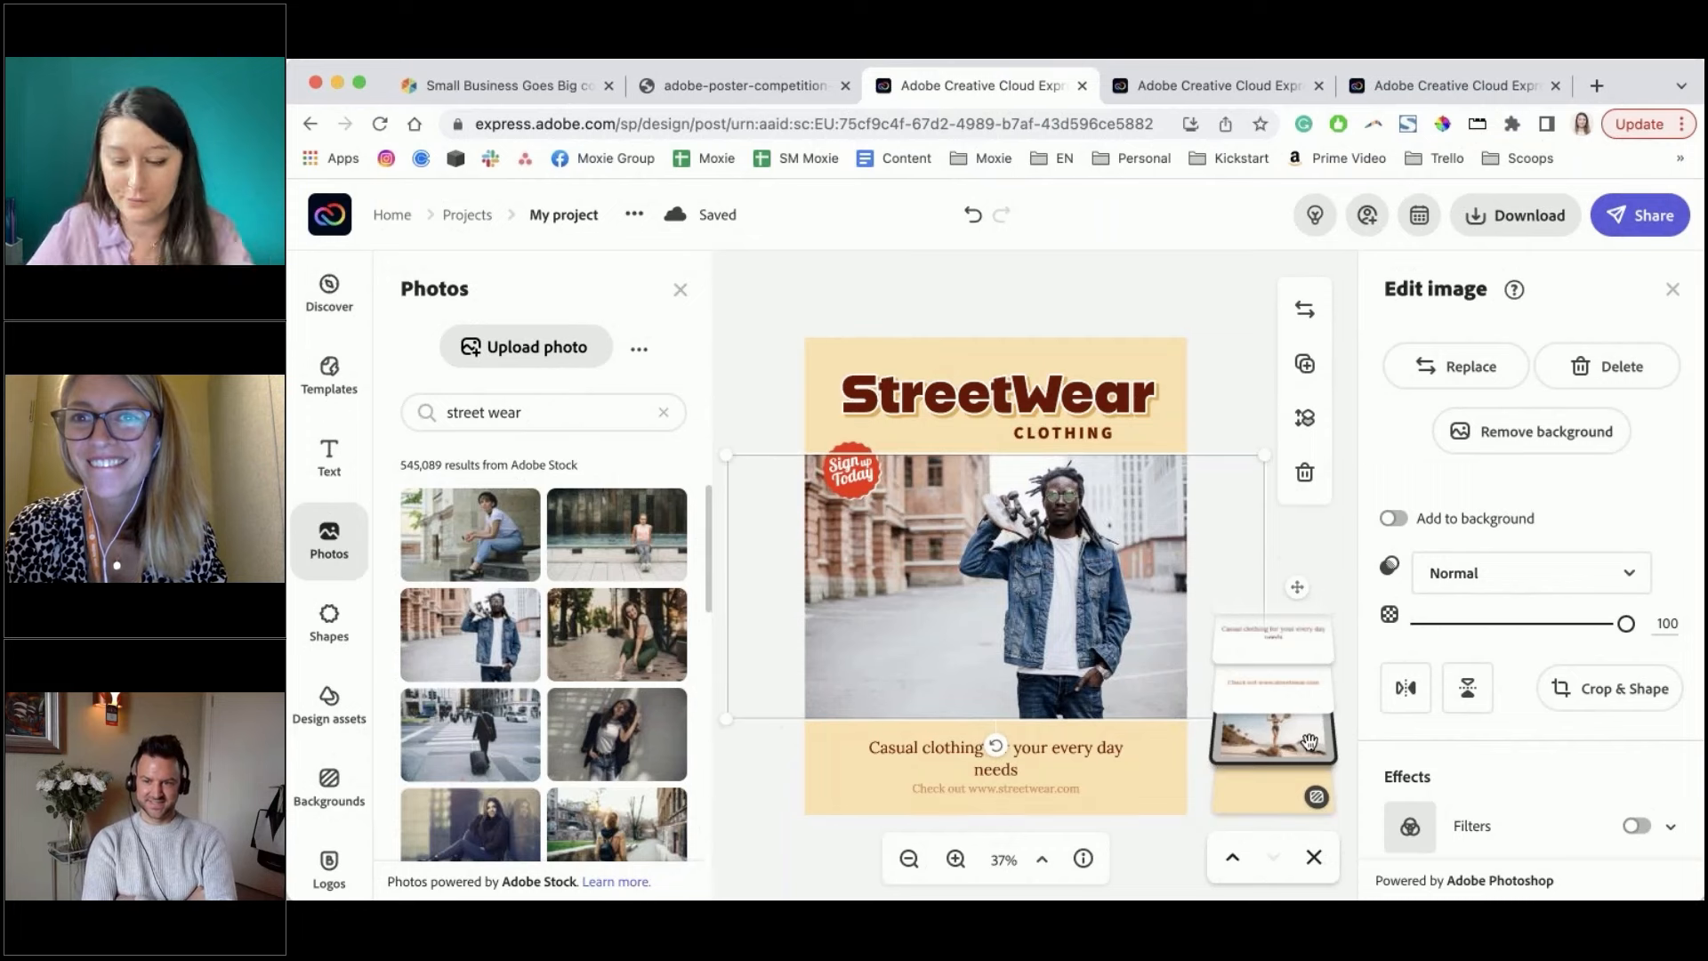
key("Delete")
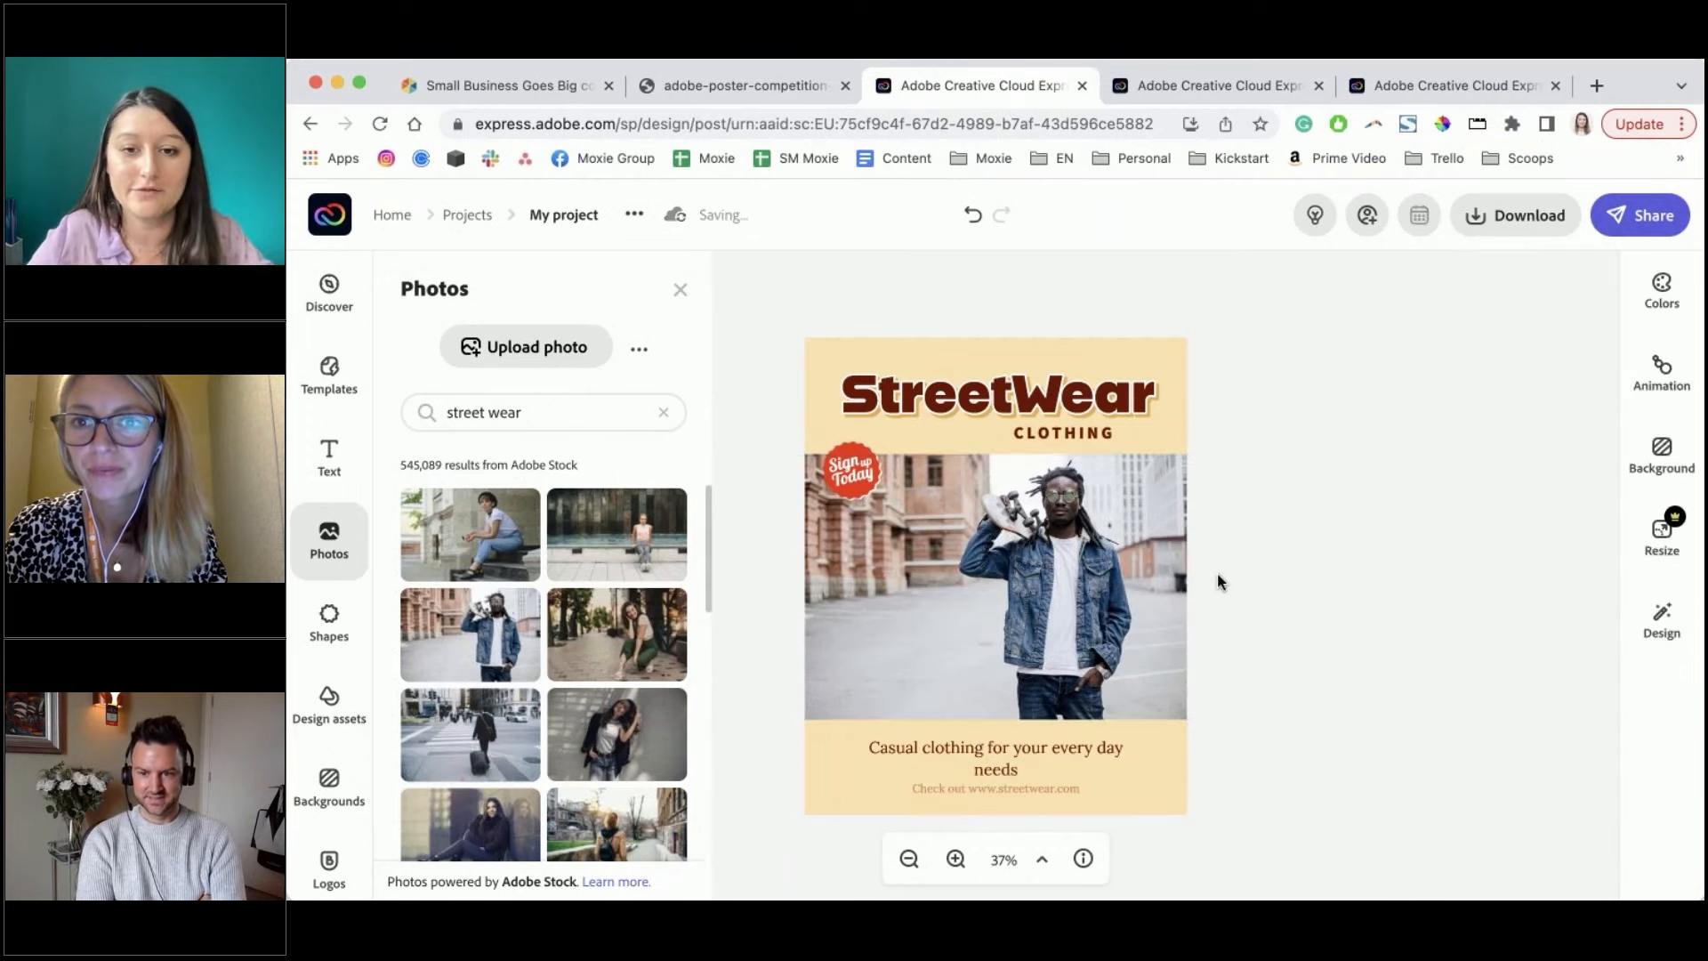
Remove the background from the street photo and accept the cutout of the man
left_click(1215, 580)
left_click(930, 591)
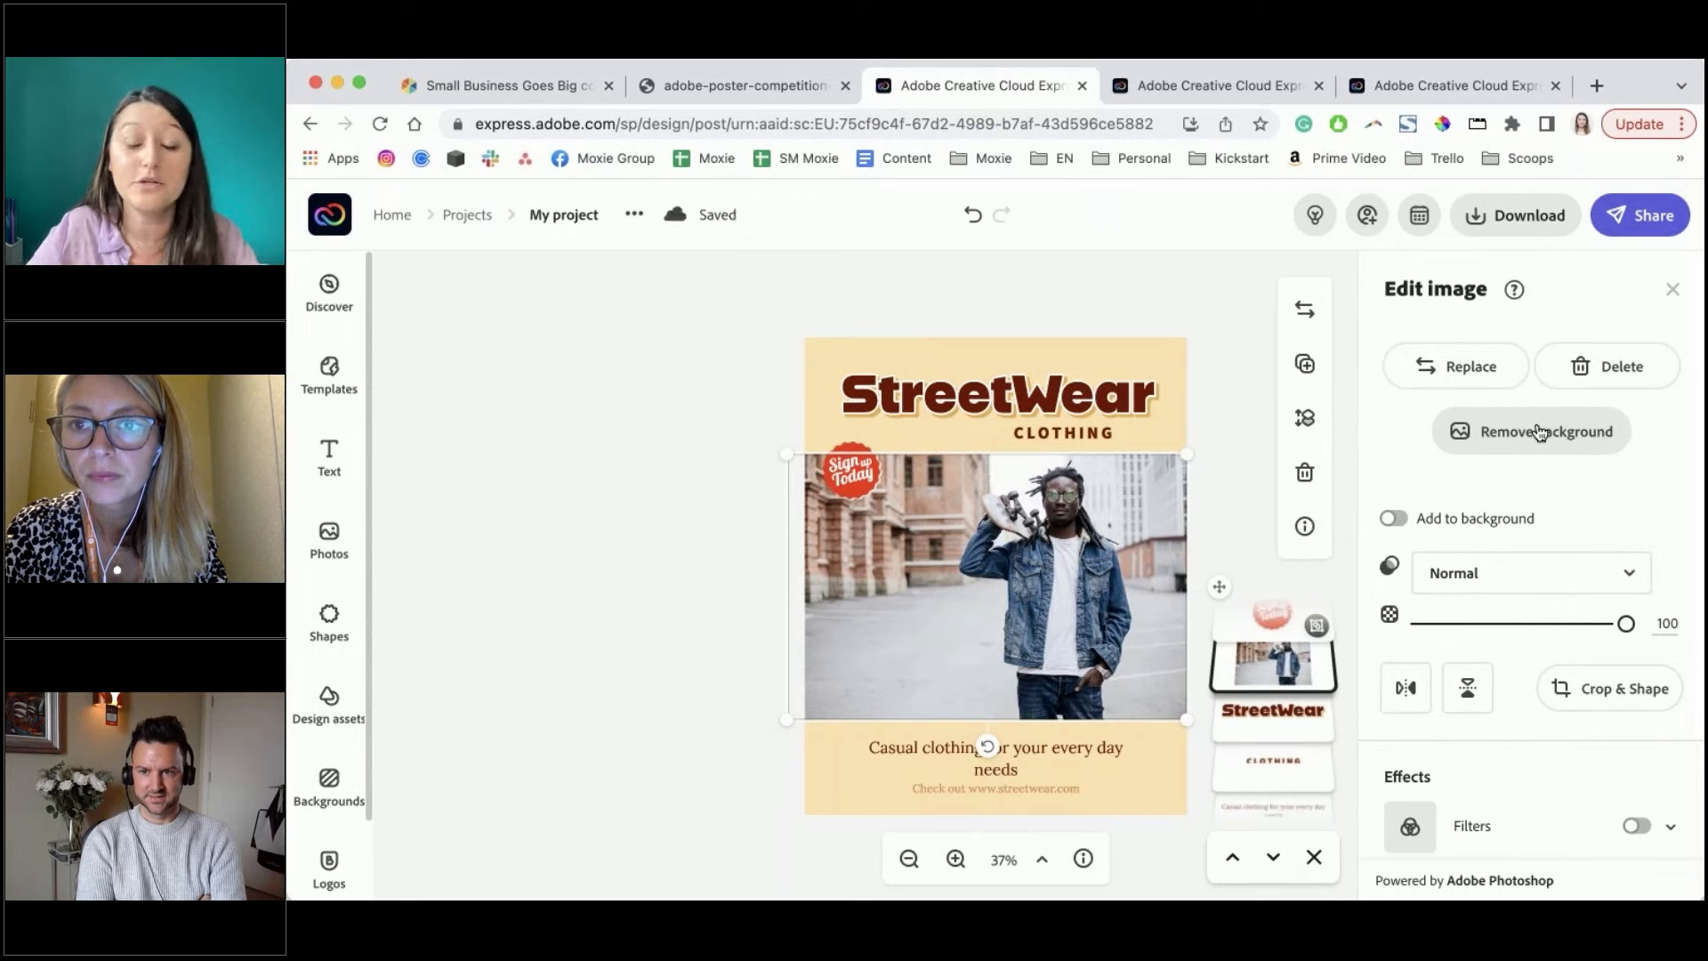
left_click(1532, 431)
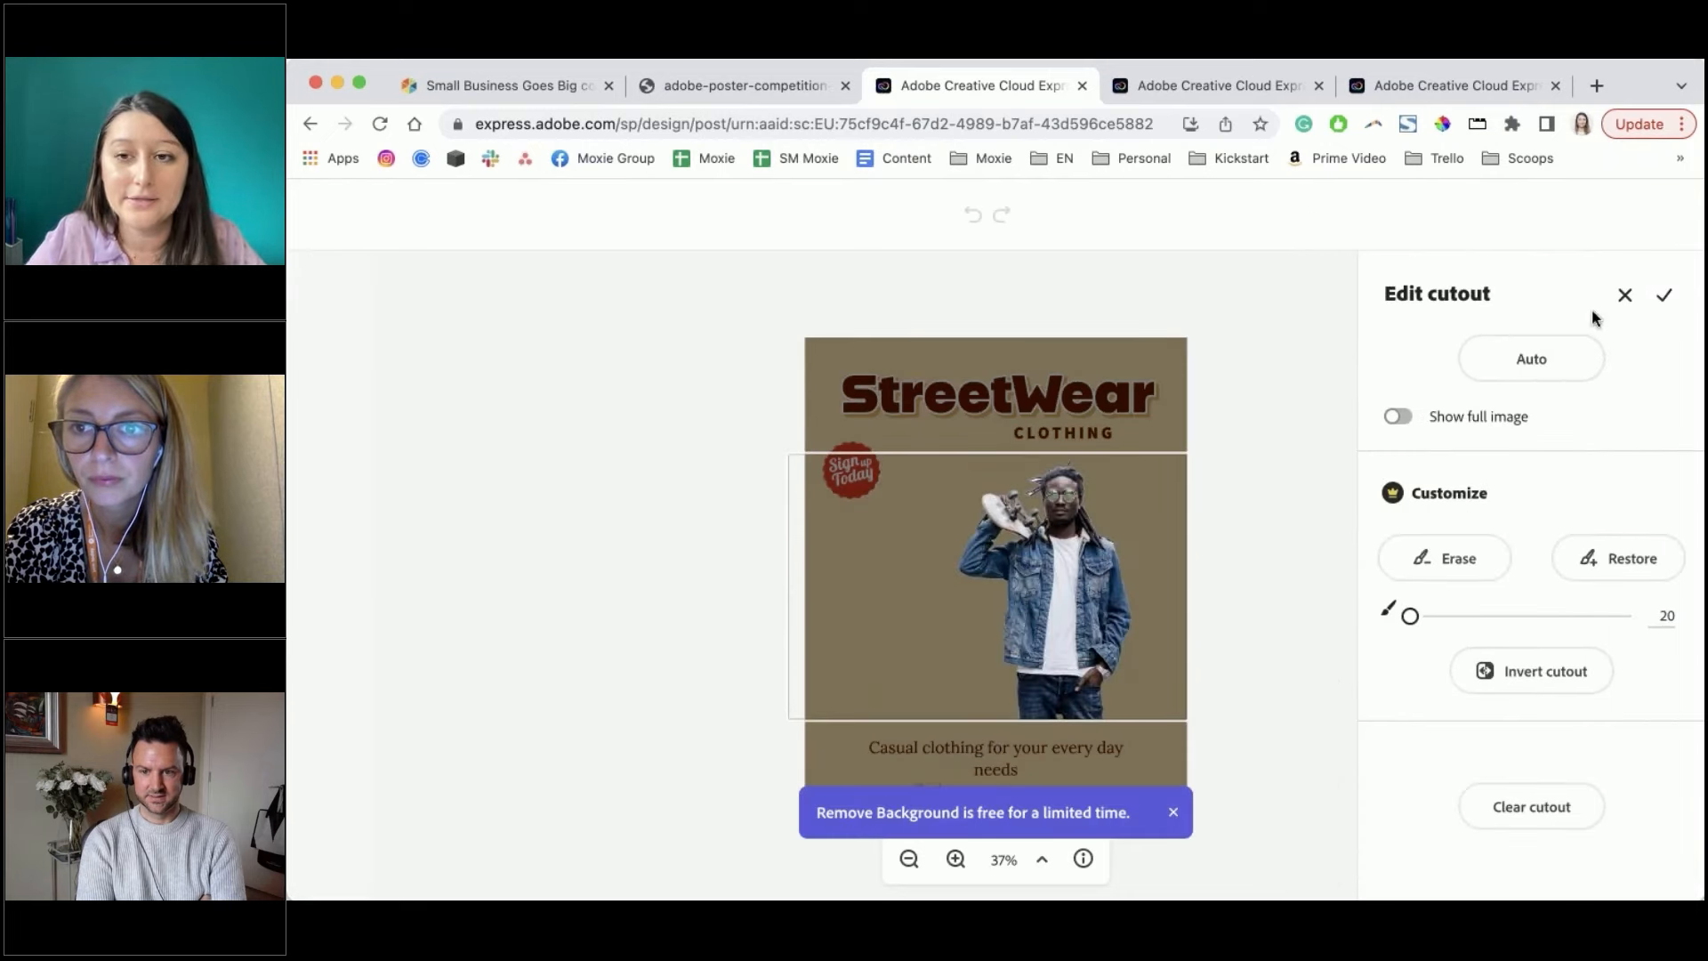
left_click(1664, 295)
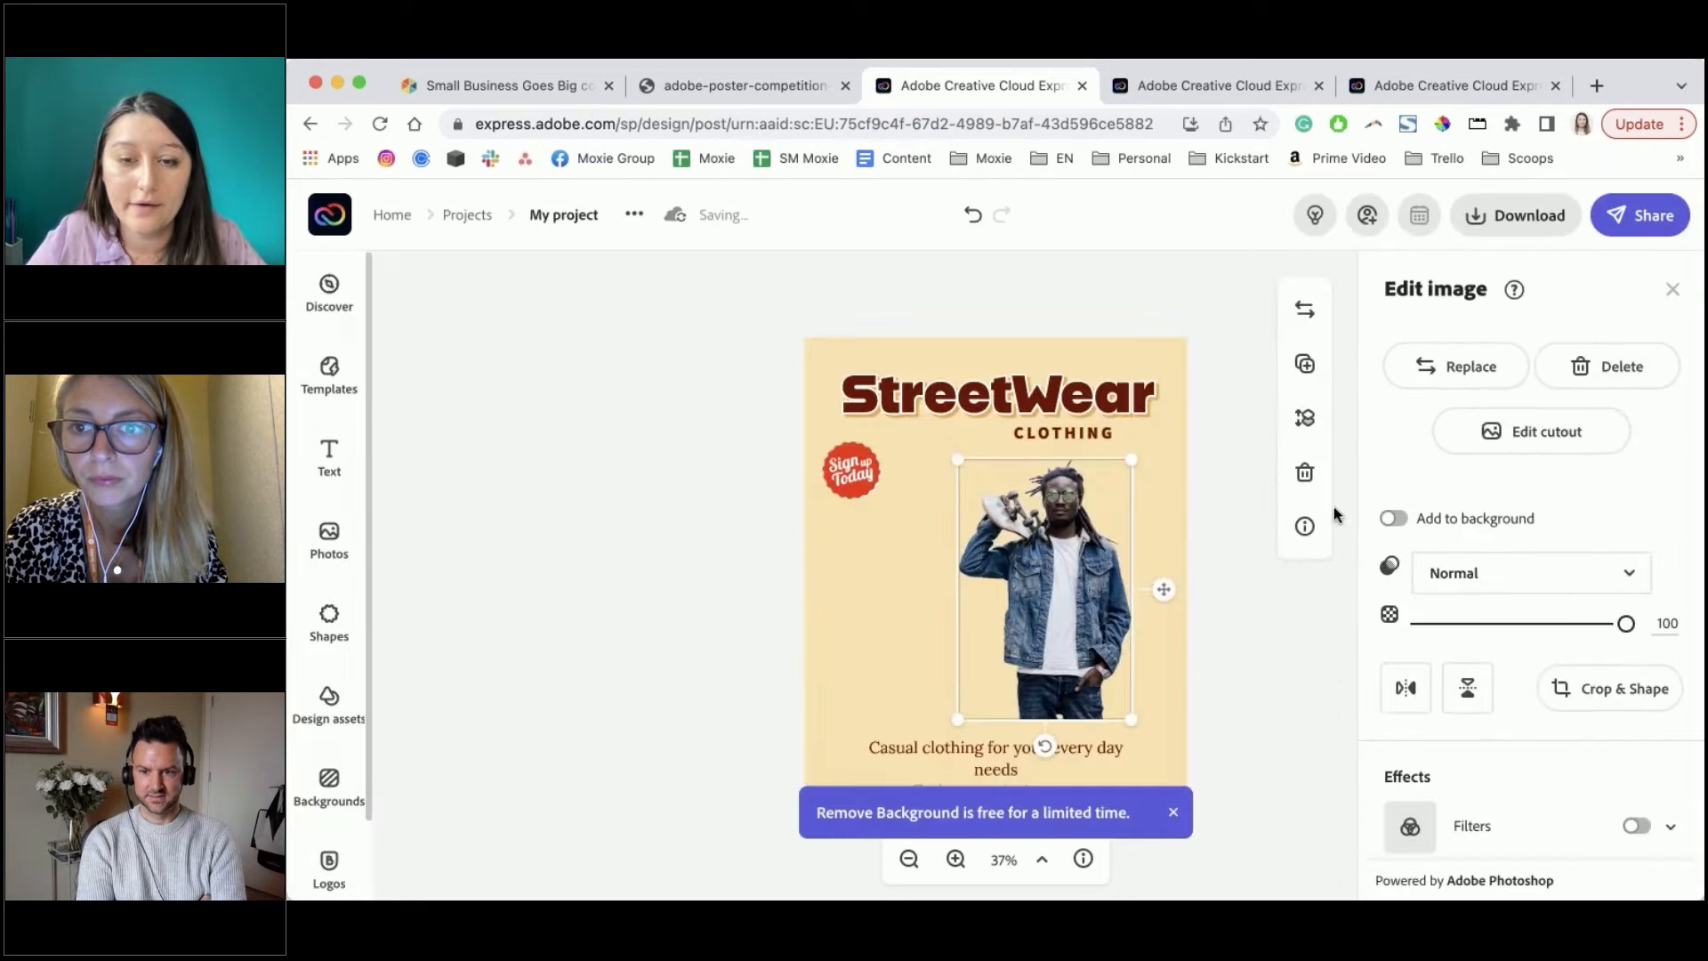
Try enlarging and tilting the cutout man, then set him upright again at a smaller size
left_click(1335, 514)
left_click(1123, 707)
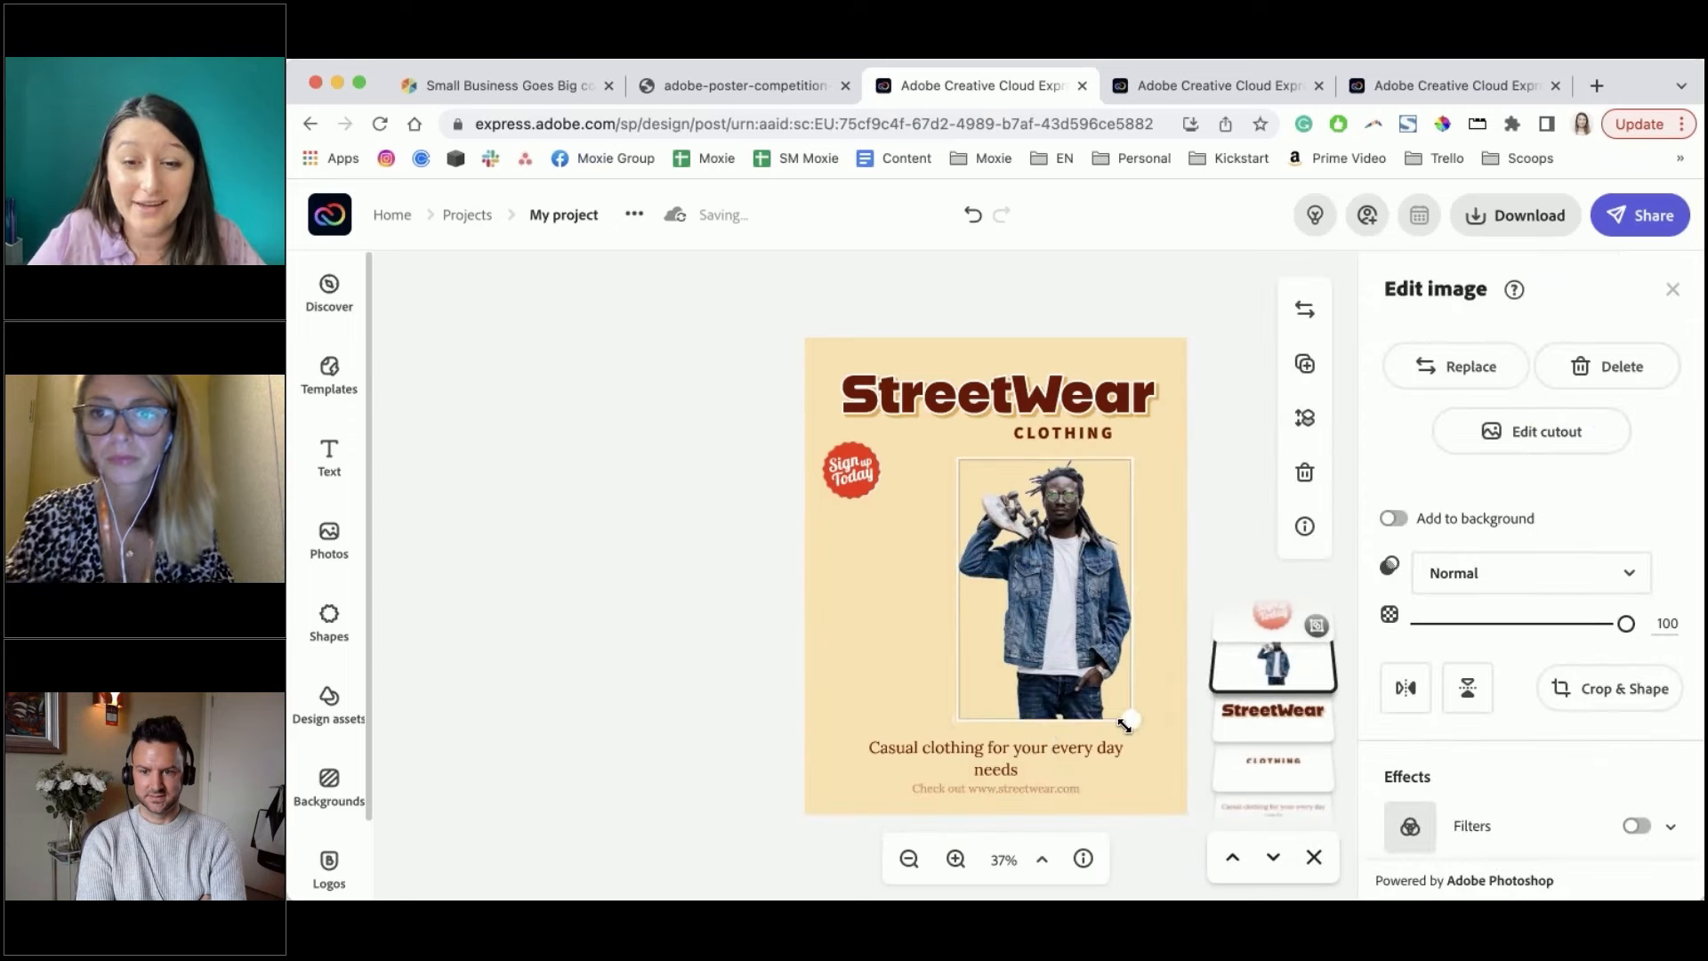
left_click_drag(1125, 725, 1176, 754)
mouse_move(1060, 790)
left_mouse_down()
mouse_move(1110, 798)
mouse_move(1079, 783)
left_mouse_up()
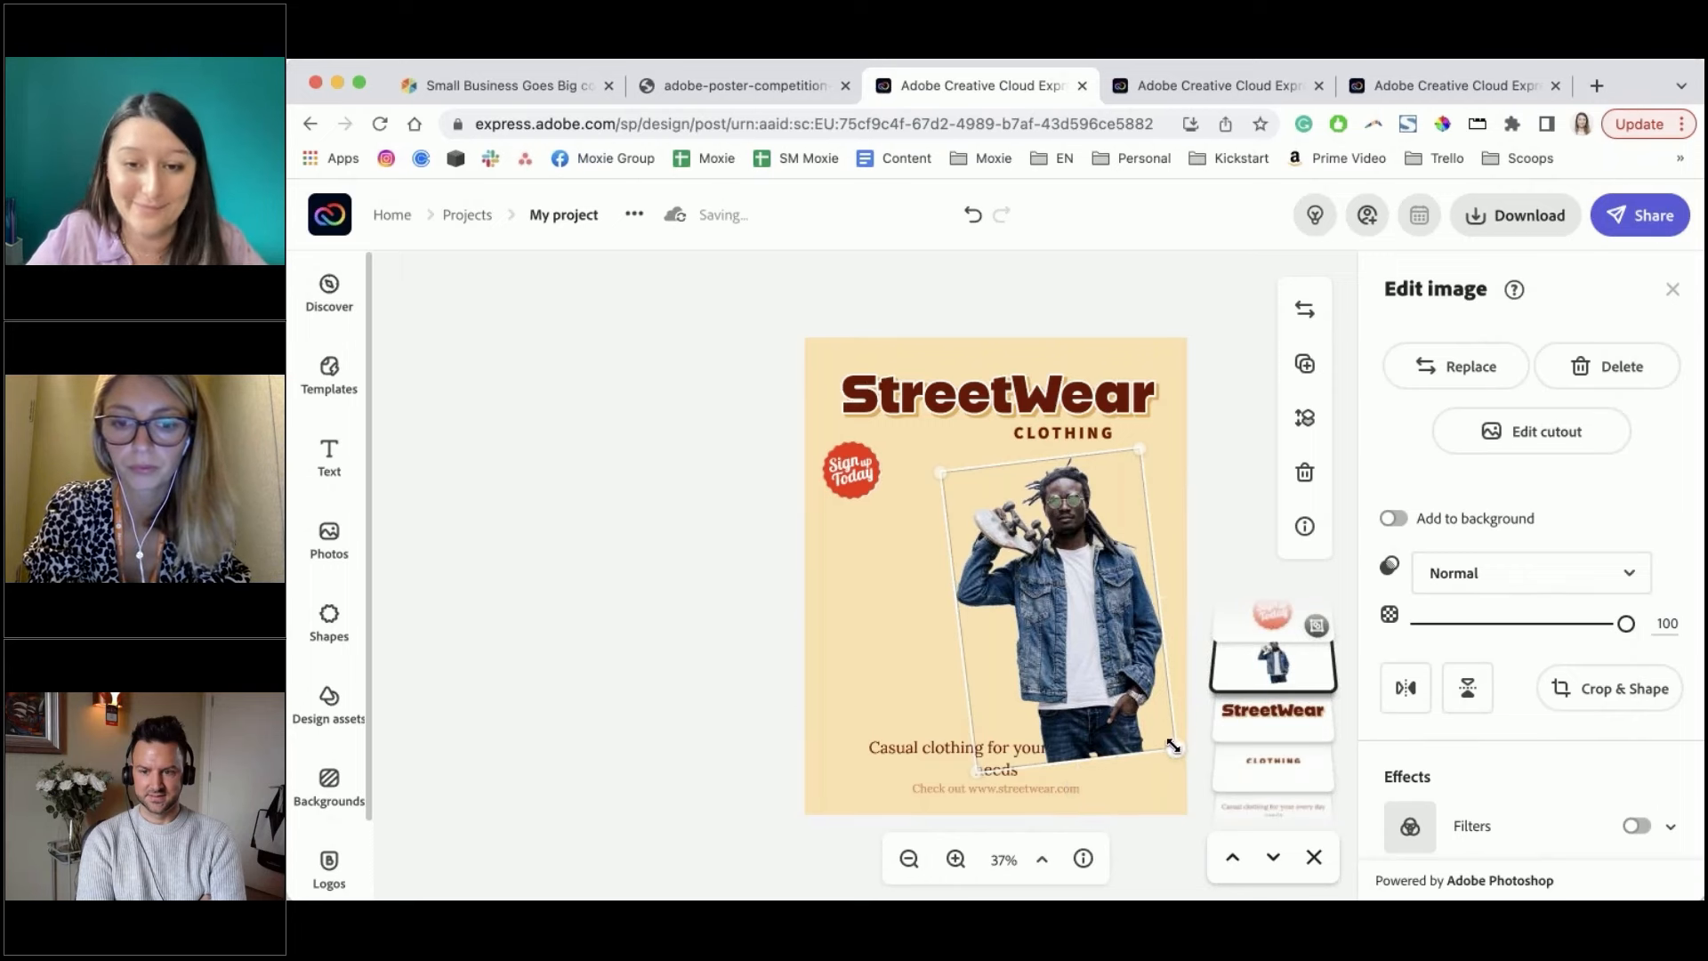
left_click_drag(1176, 747, 1028, 711)
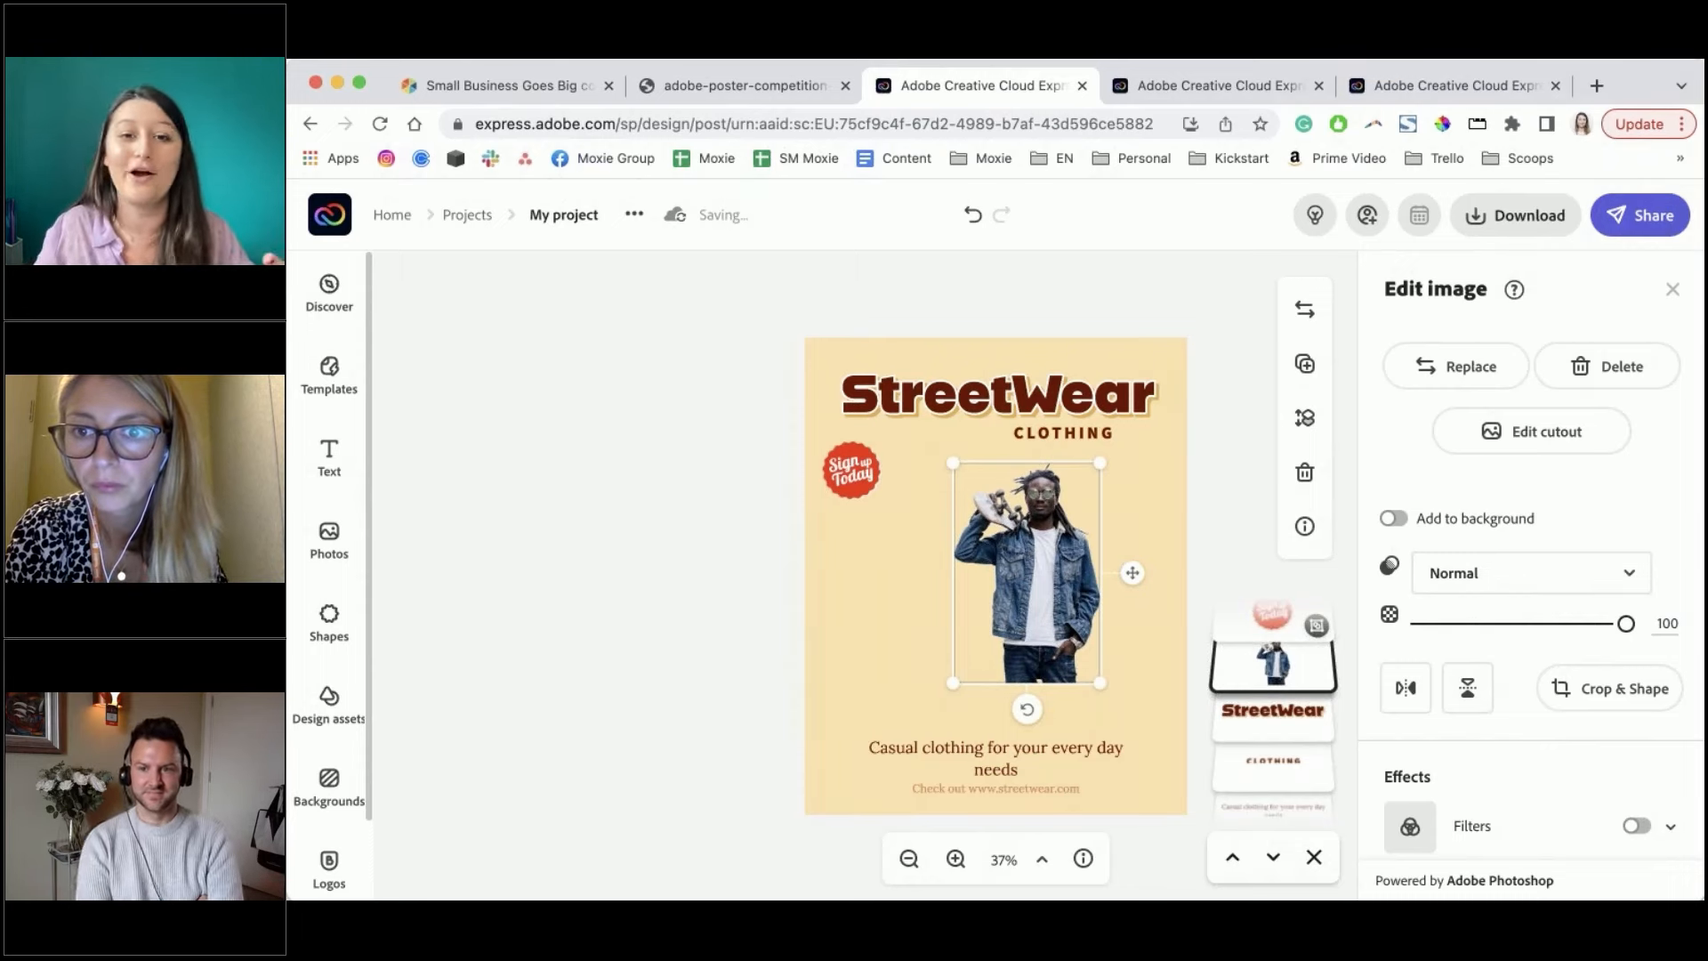
Enlarge the cutout man and centre him between the CLOTHING line and the message text
left_click_drag(1095, 685, 1155, 714)
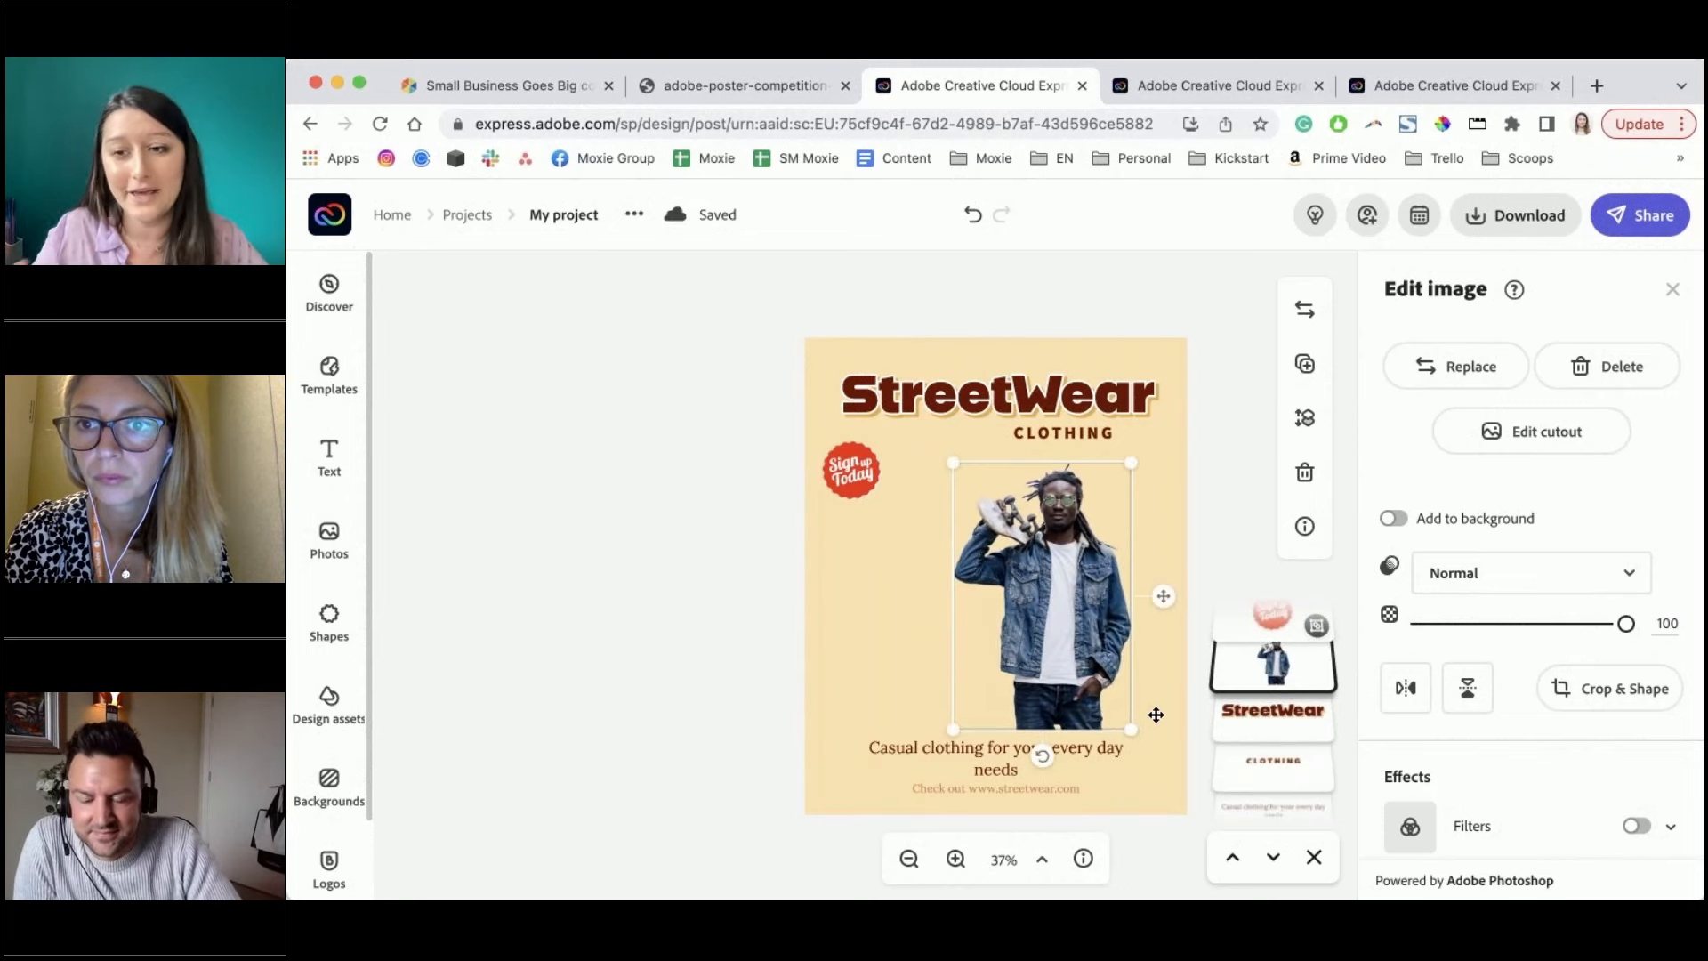
left_click(1216, 482)
left_click_drag(1108, 577, 1081, 559)
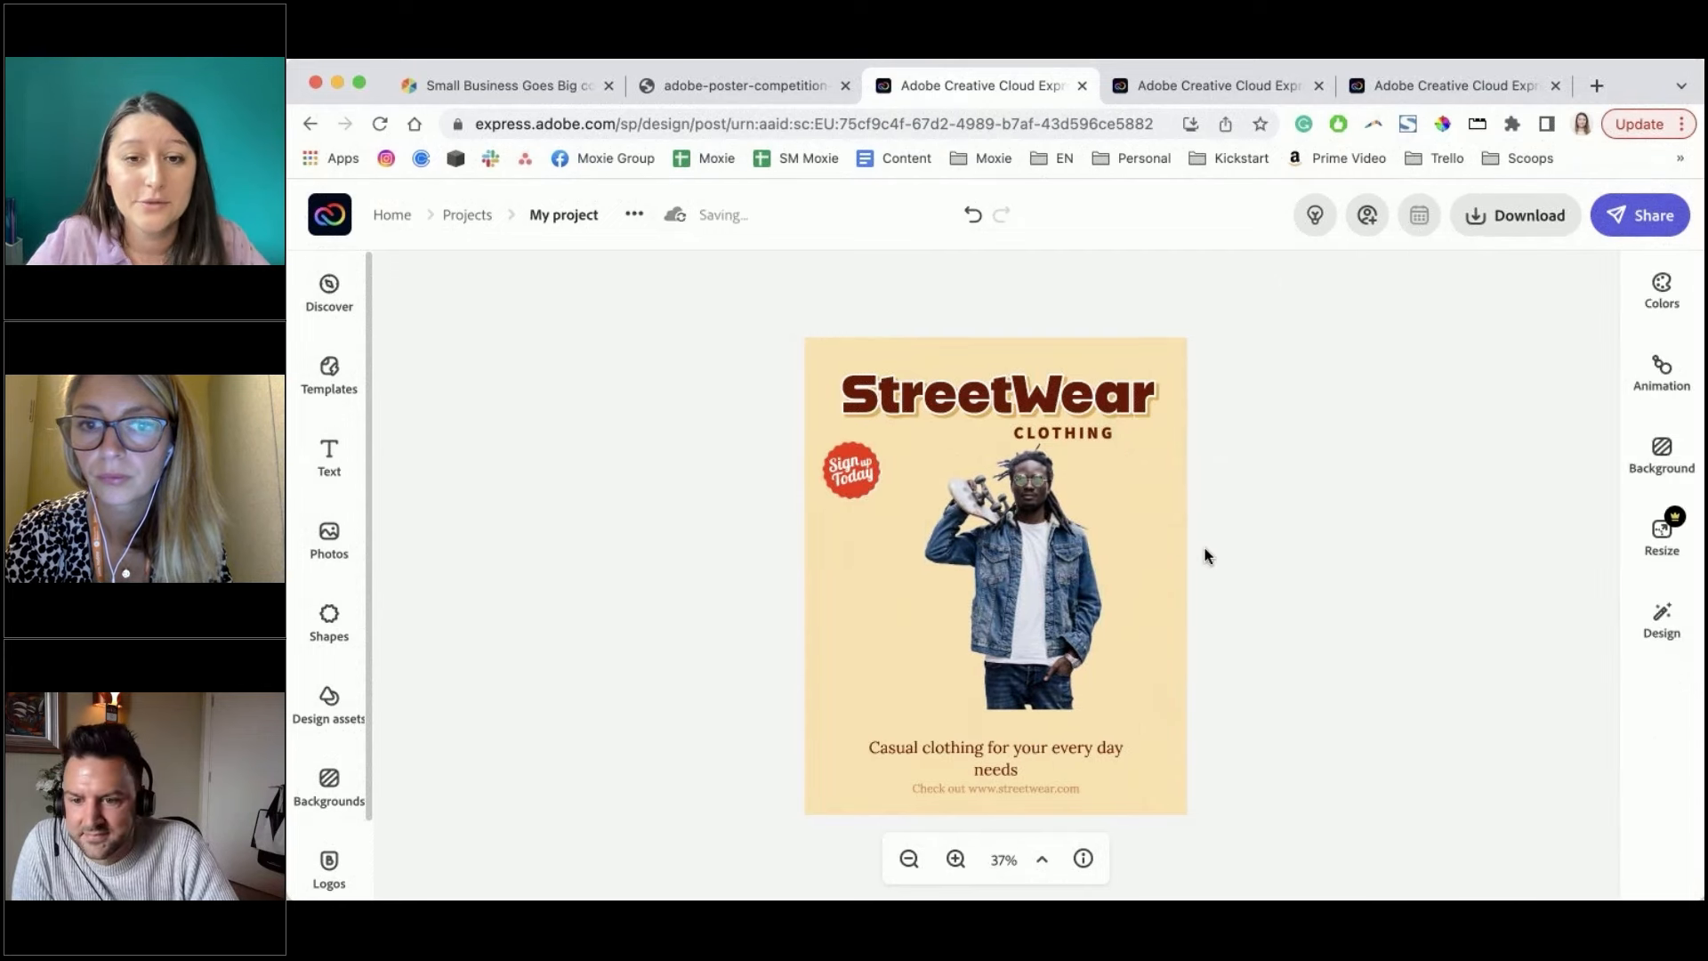
Look over the available shapes and search the shapes library for "skateboard"
left_click(311, 624)
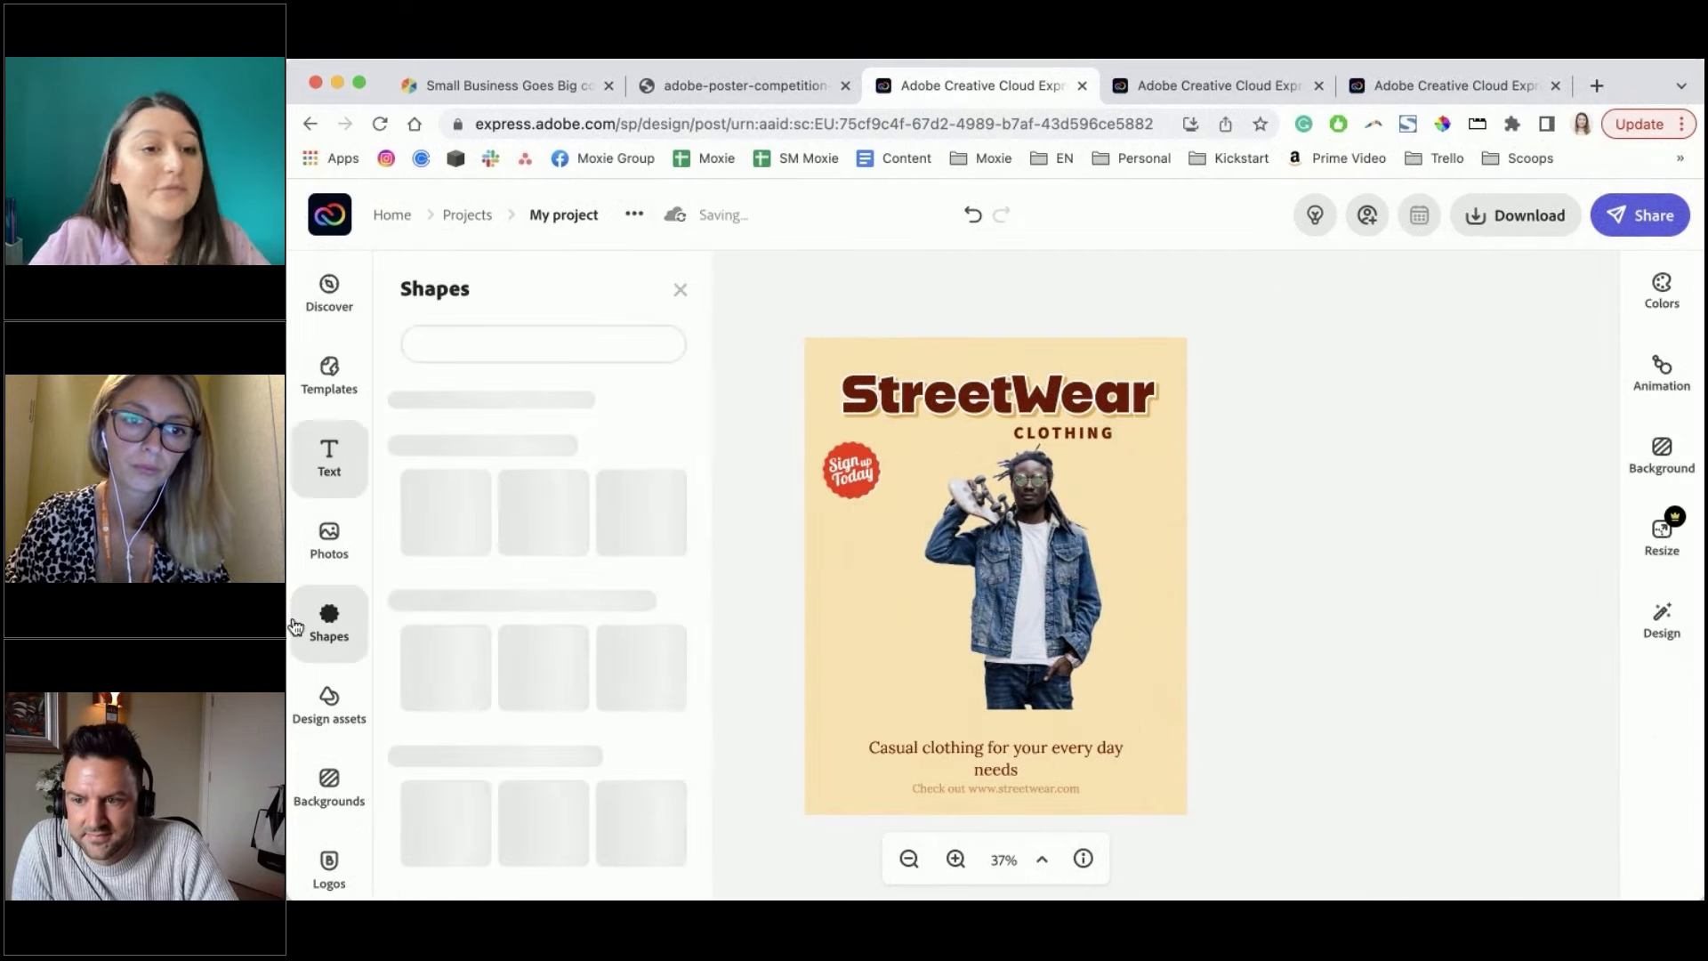
scroll(543, 623, "down", 5)
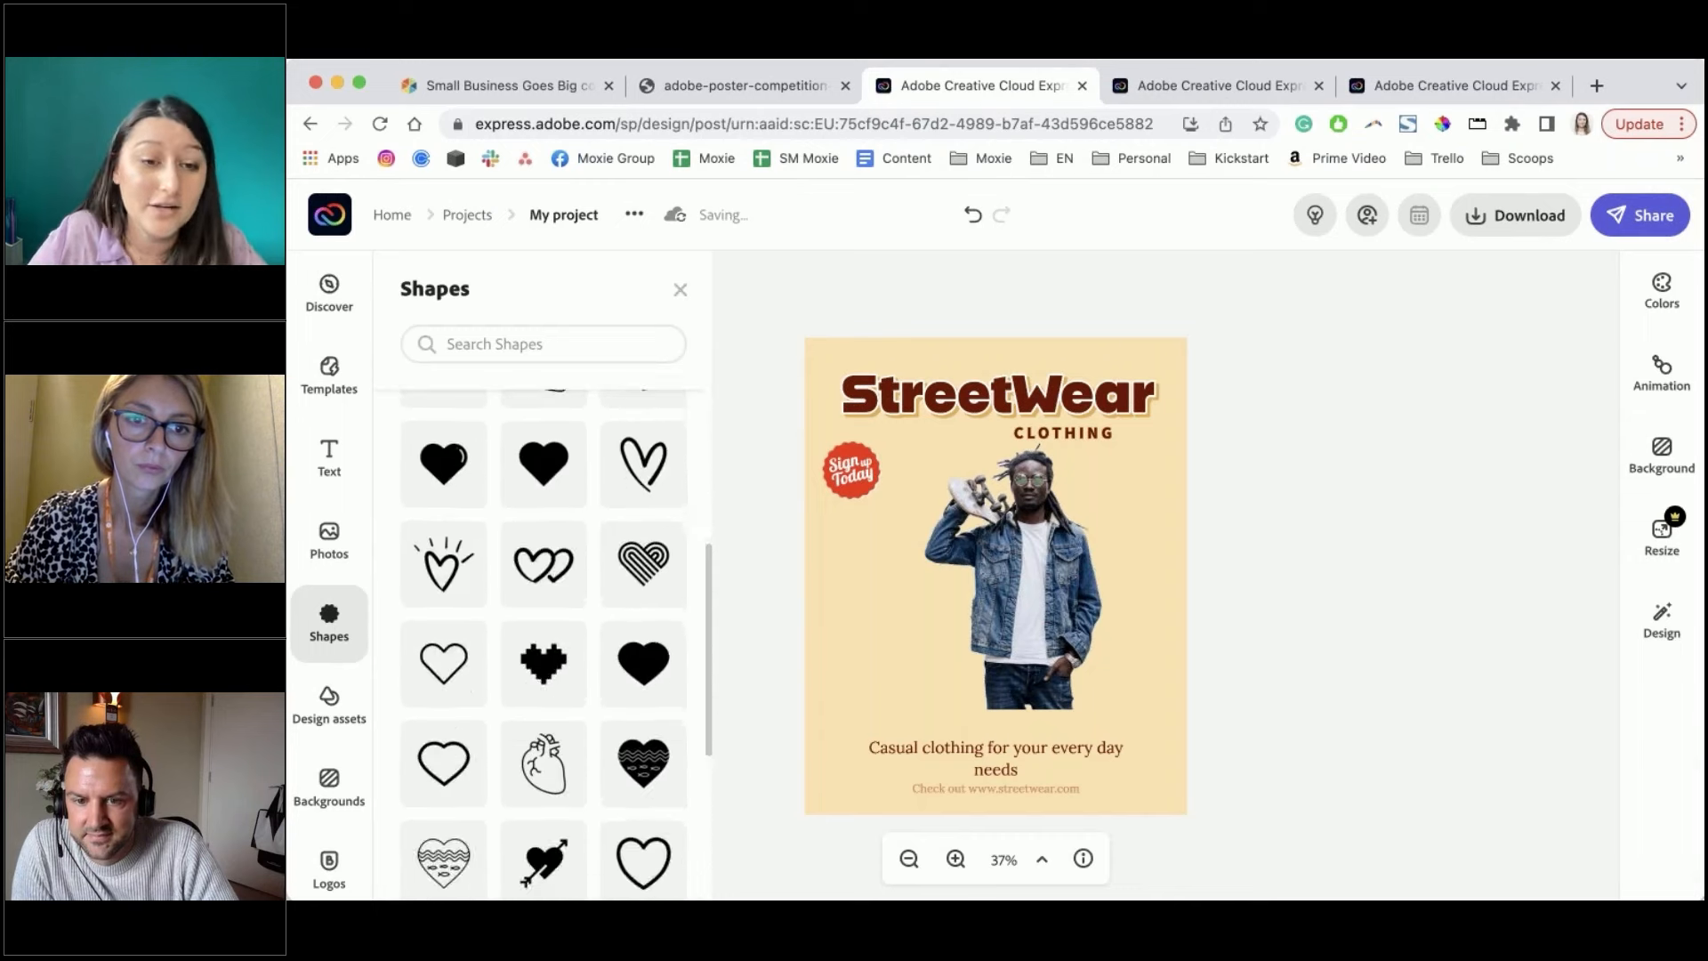
scroll(543, 641, "down", 10)
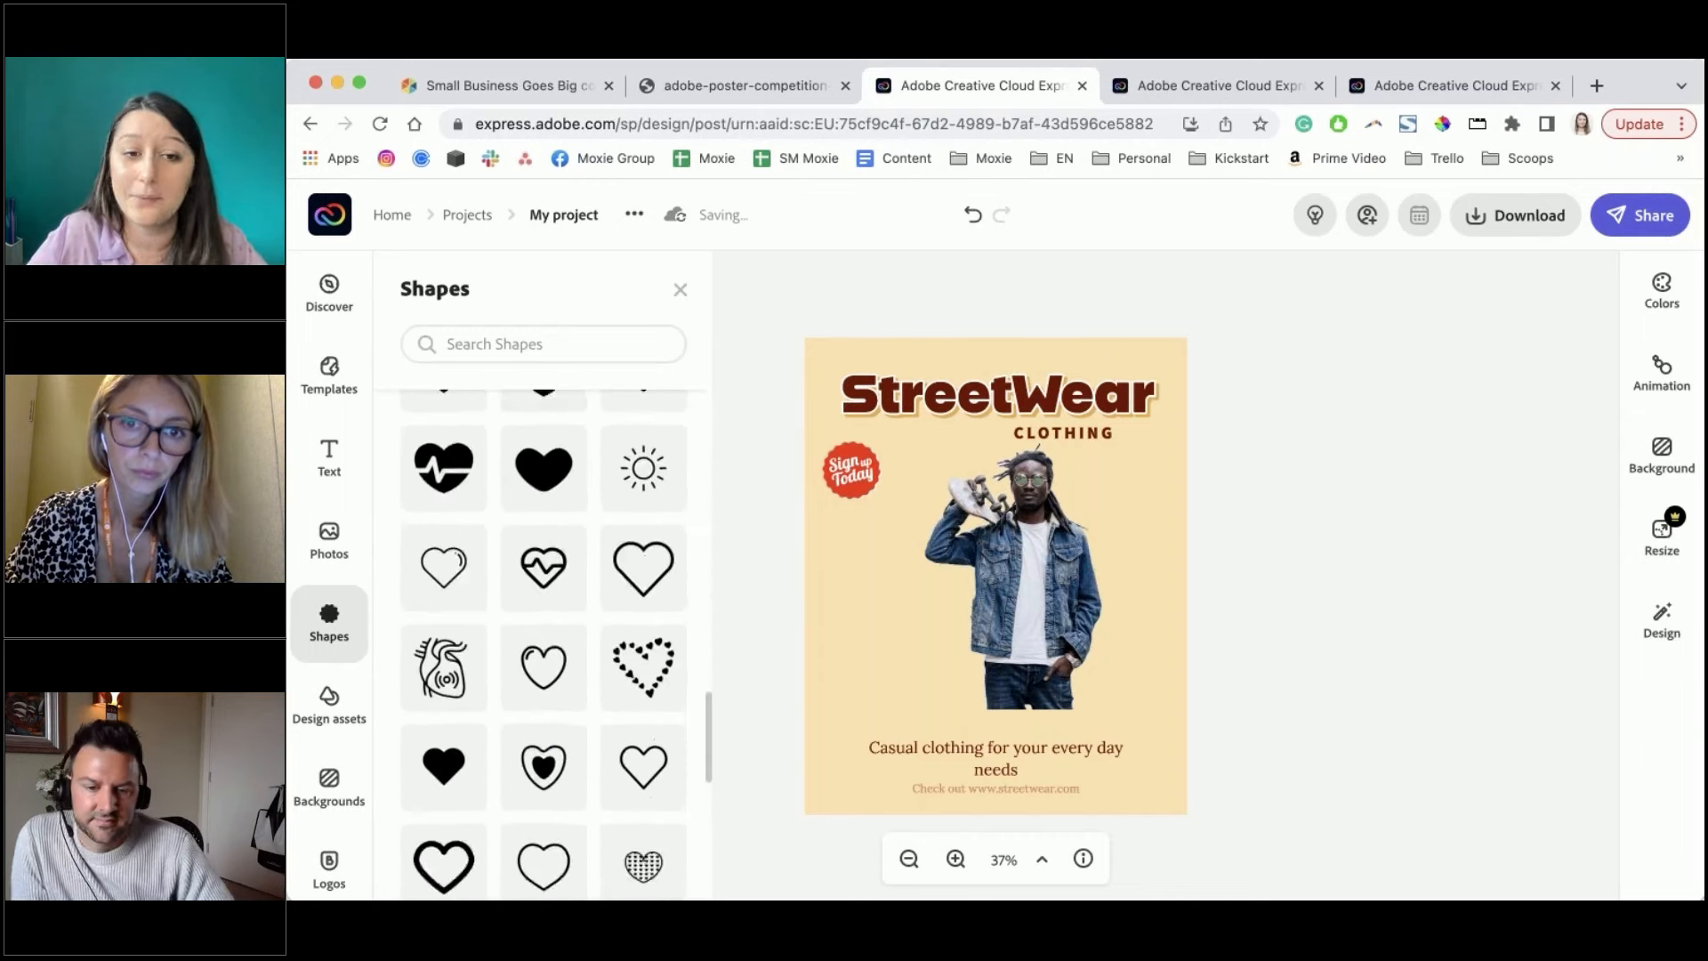
scroll(543, 640, "down", 4)
left_click(552, 335)
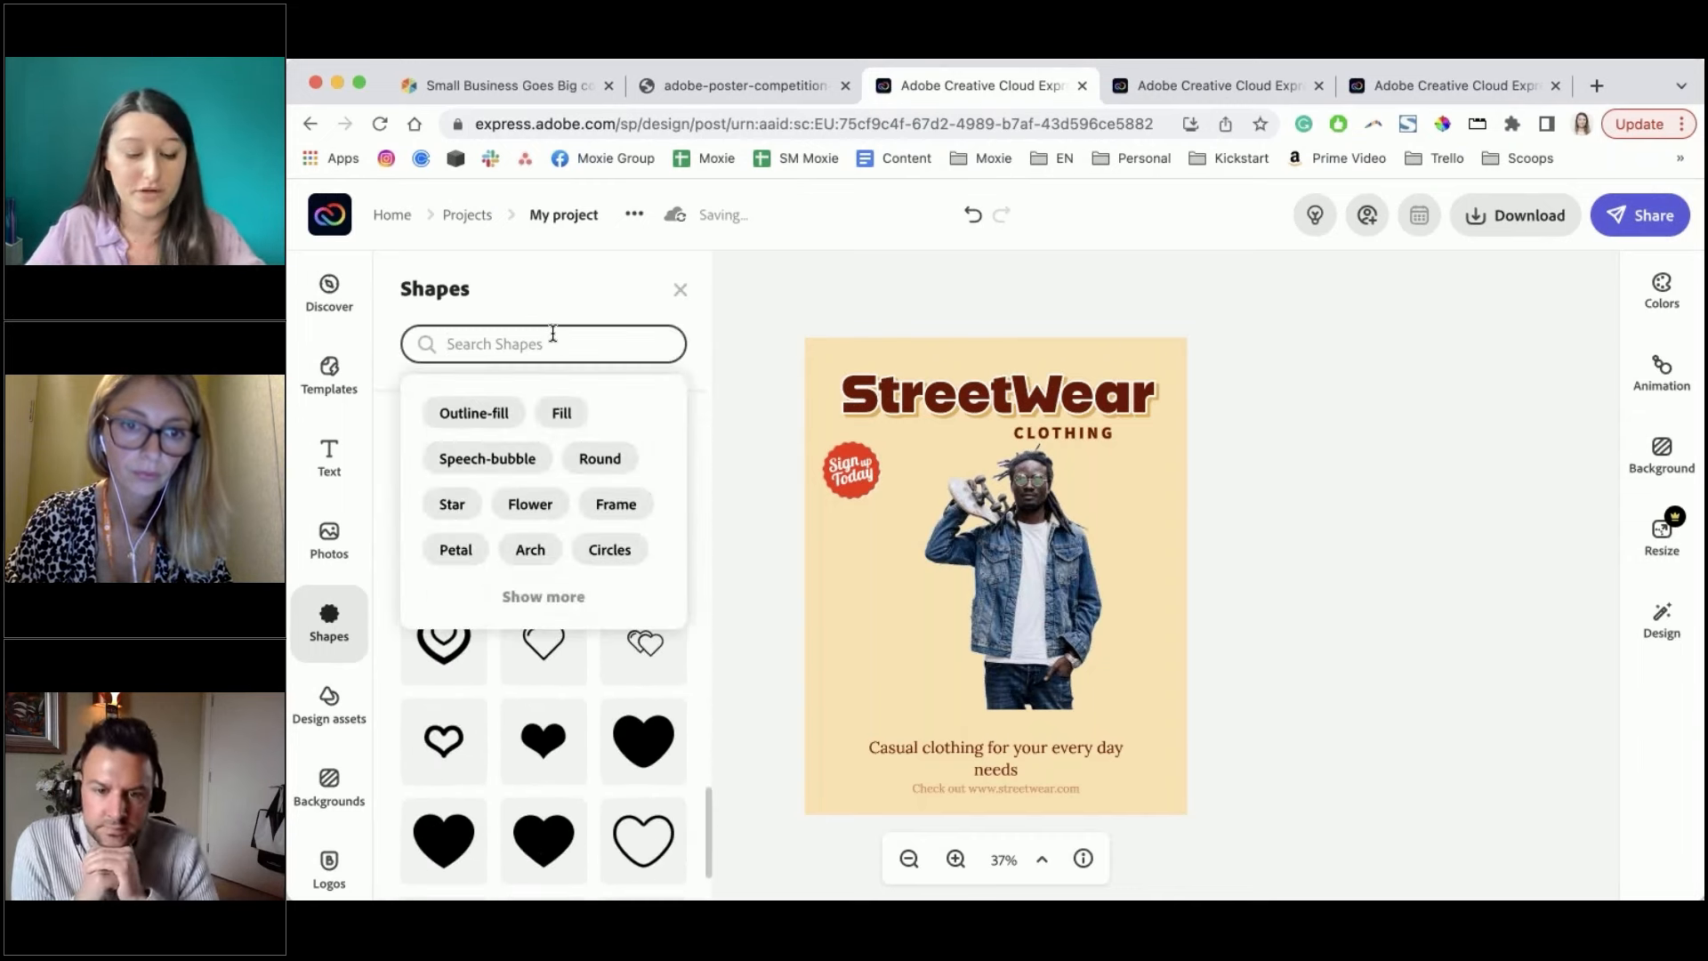
type("skate")
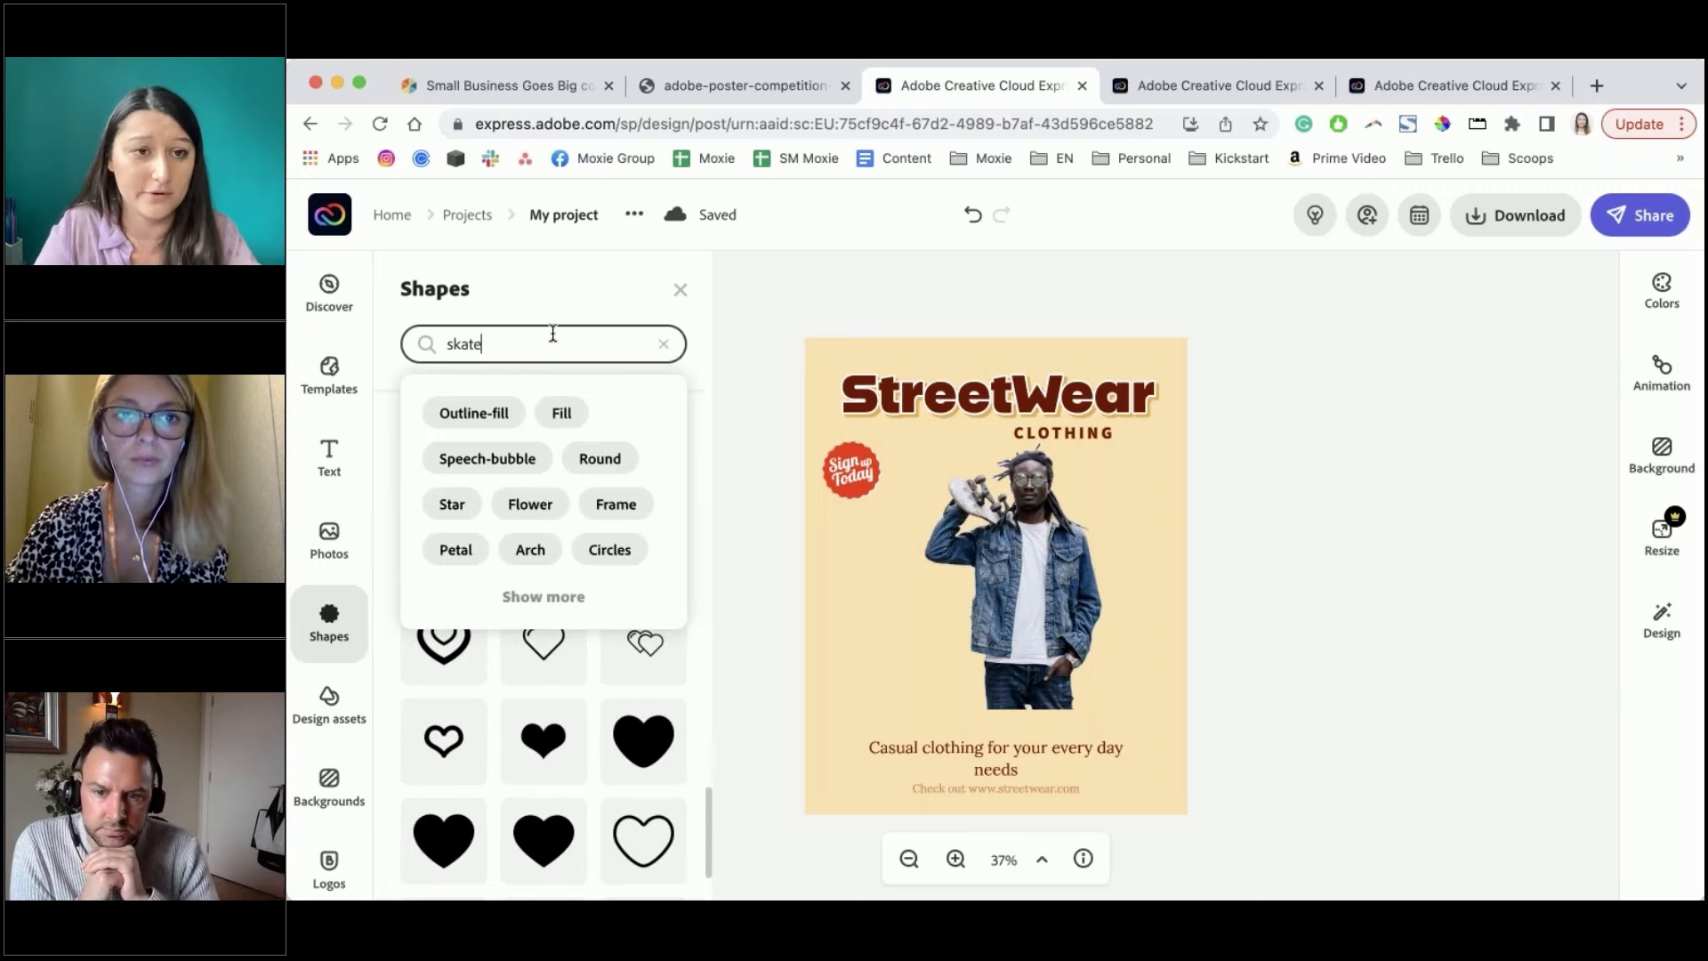
type("board")
key("Return")
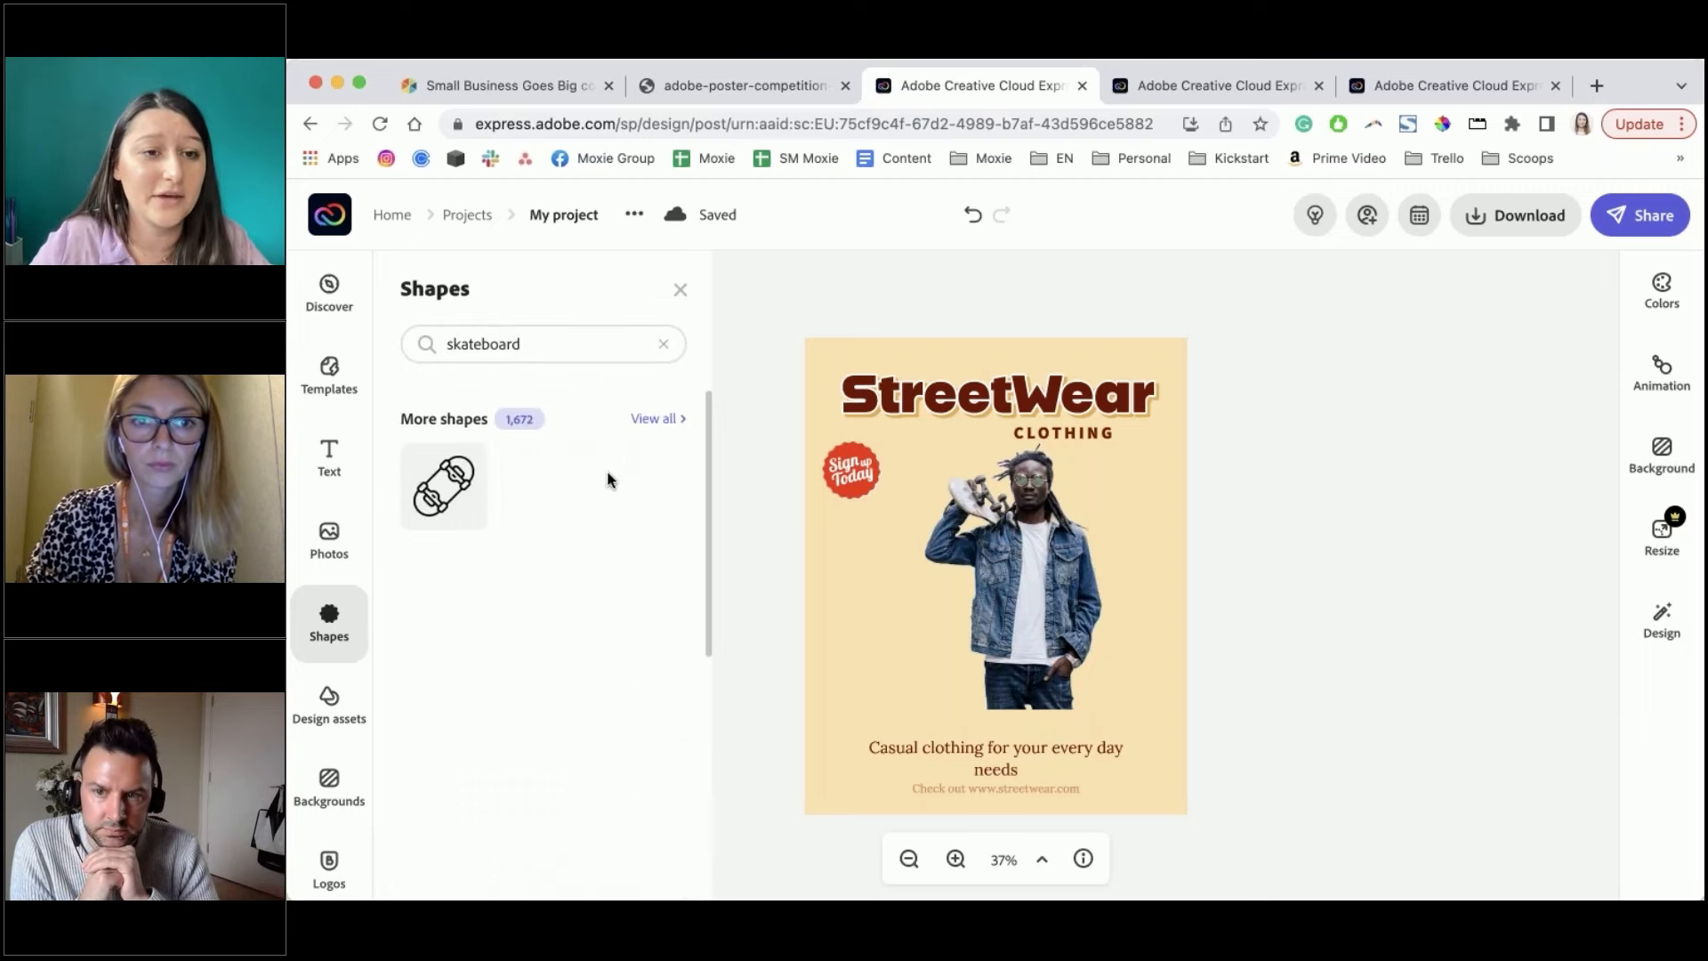
Look through the skateboard shapes for one that suits the poster
scroll(468, 511, "down", 3)
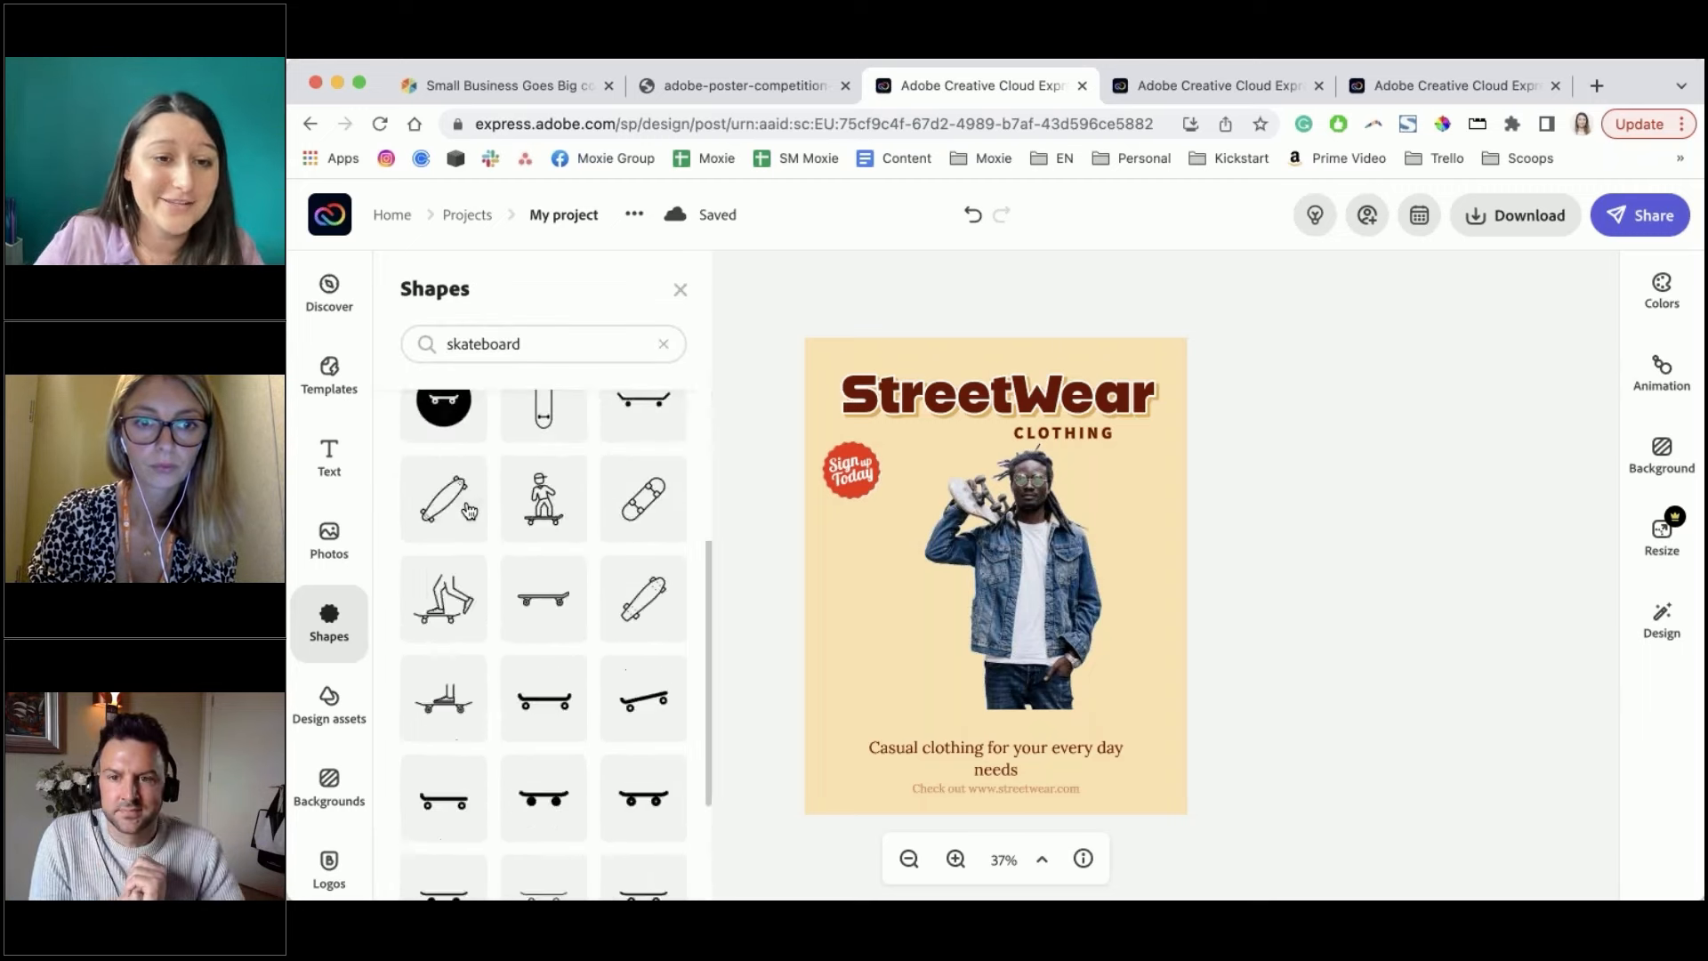
scroll(469, 510, "up", 3)
scroll(438, 489, "down", 10)
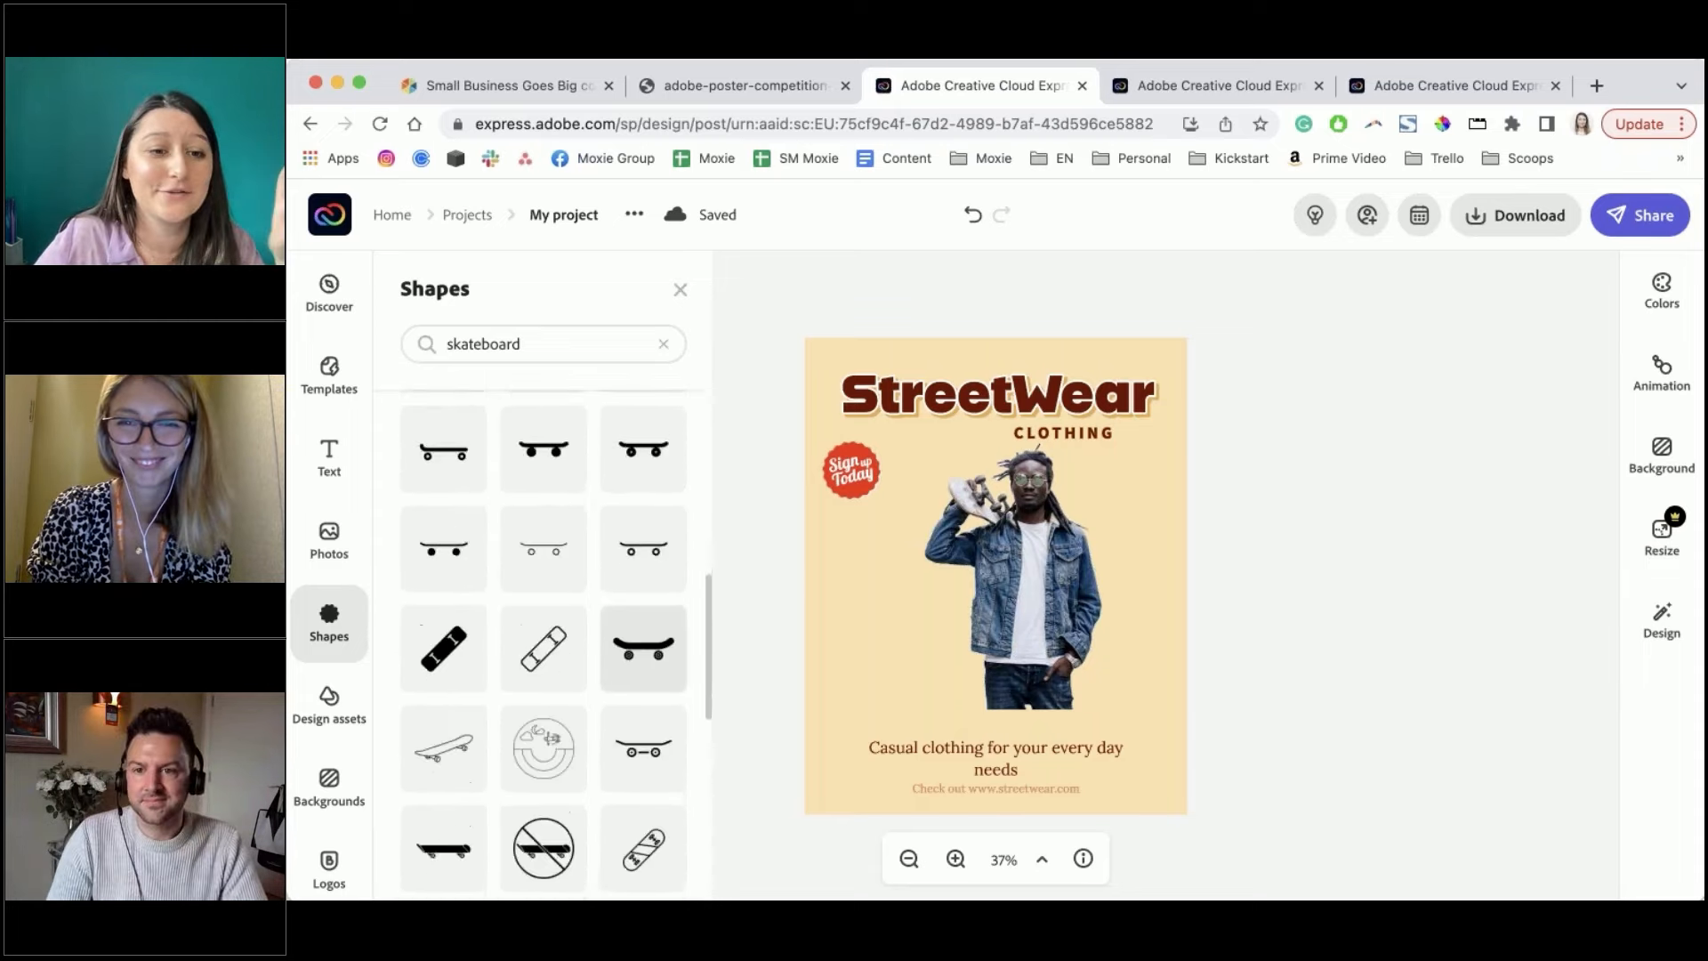
scroll(643, 648, "down", 15)
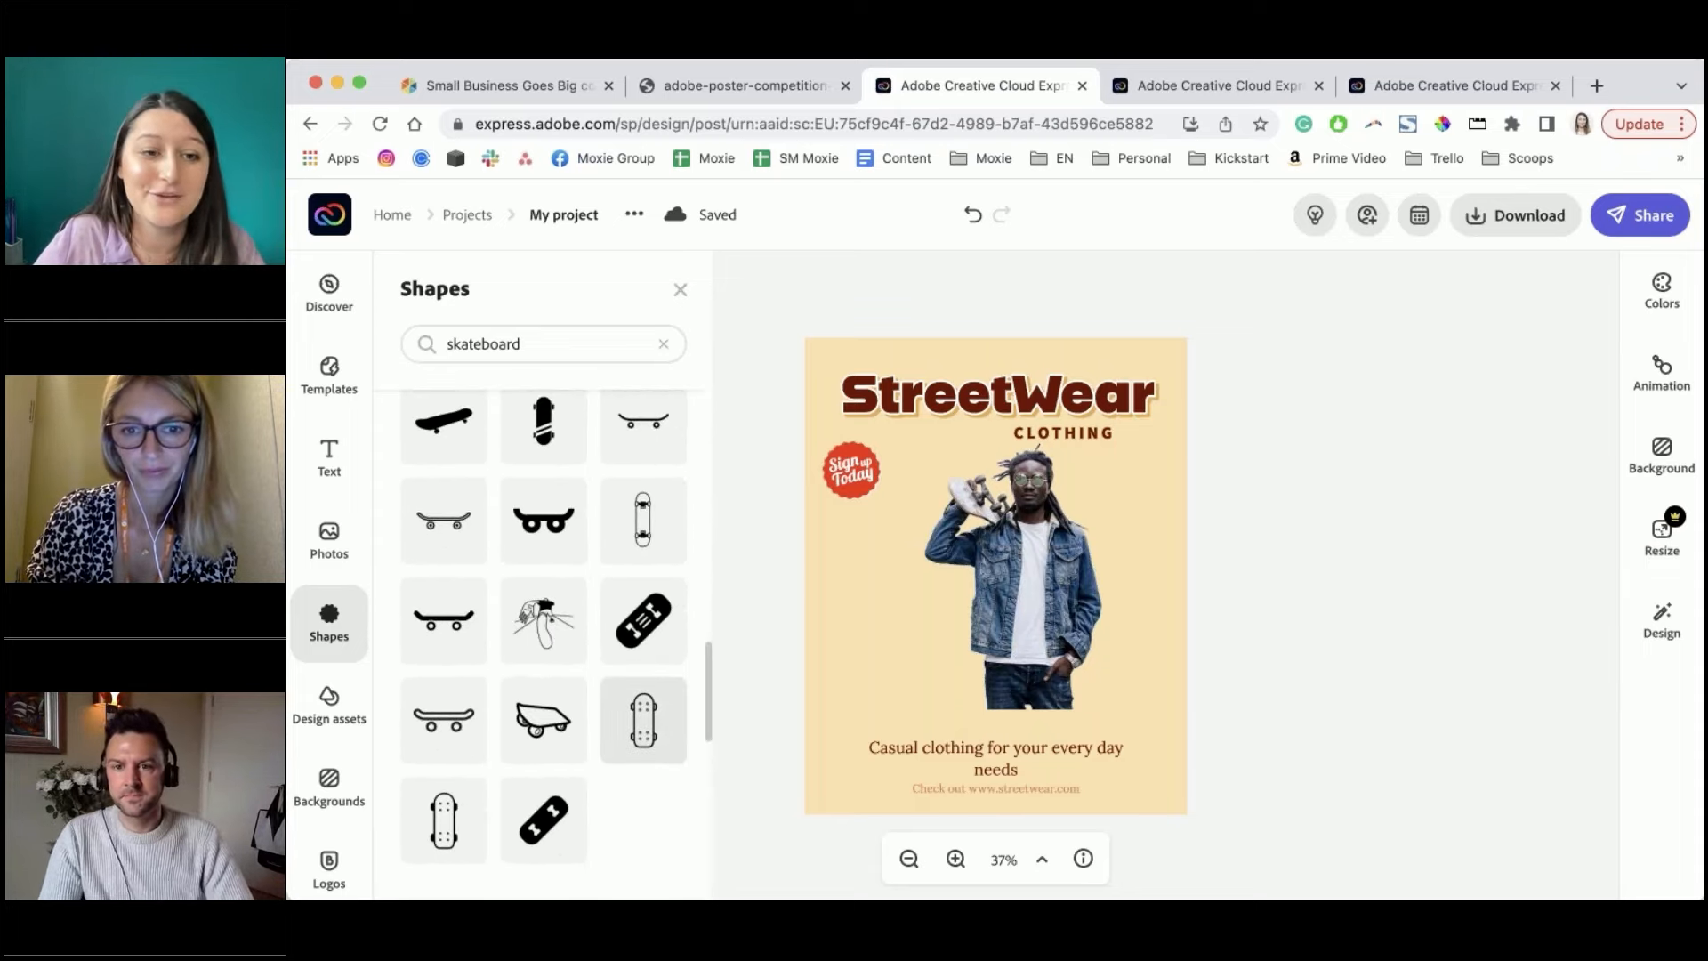
scroll(544, 640, "down", 15)
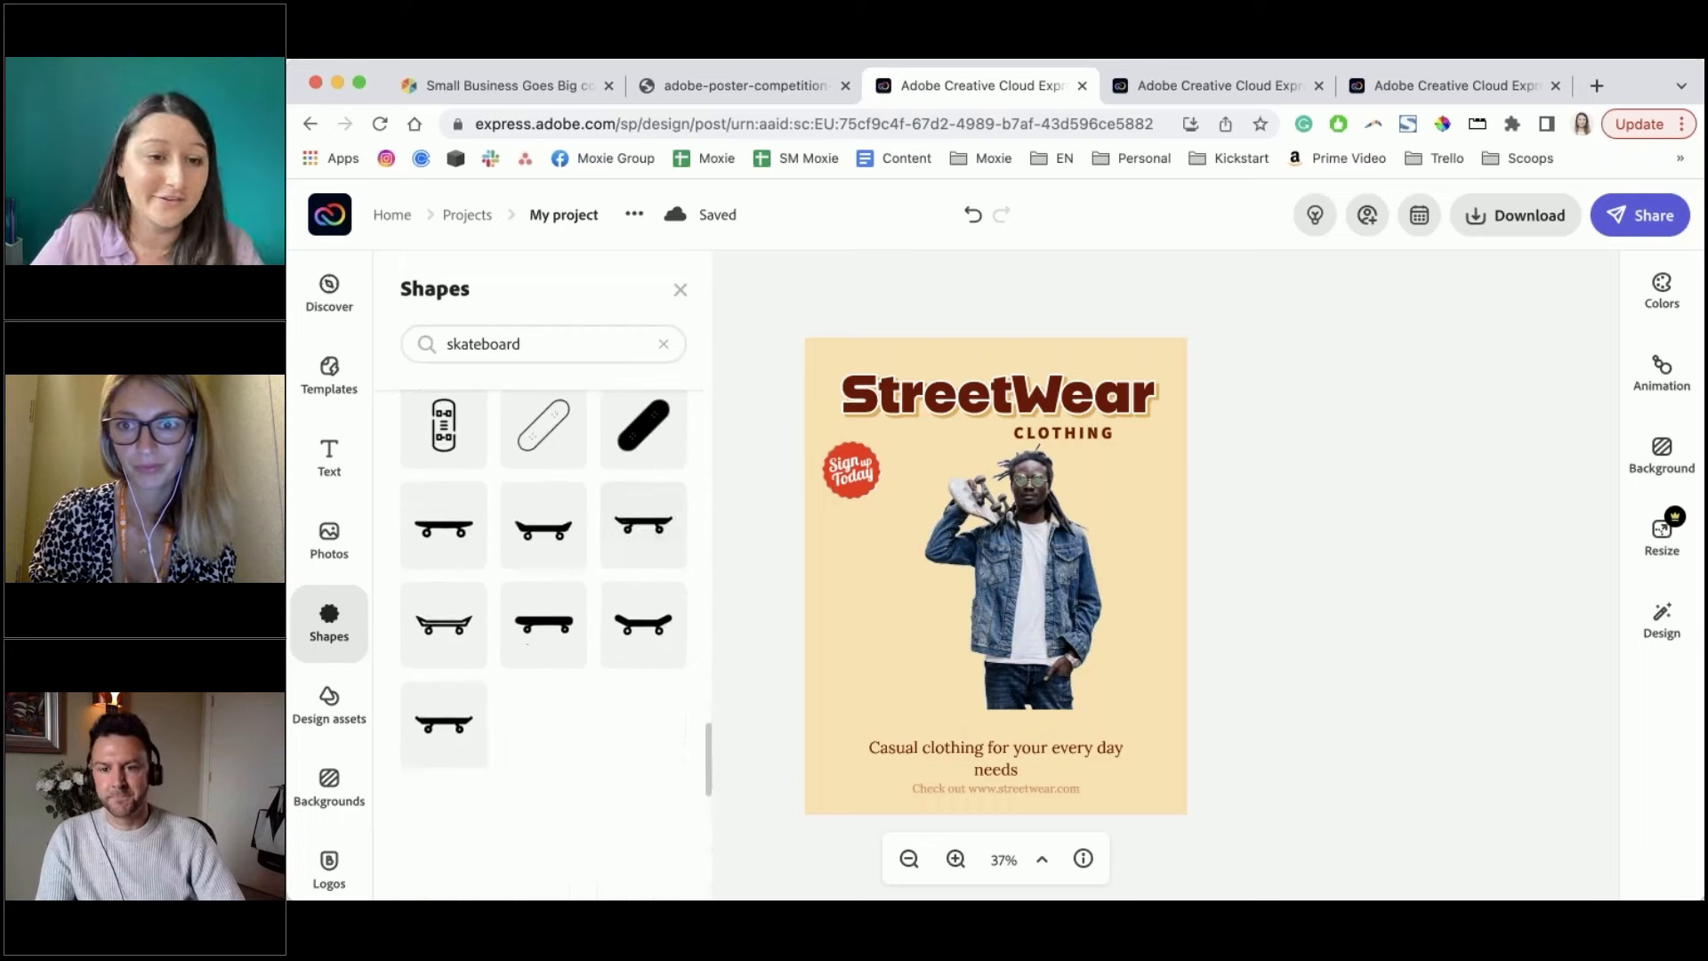
scroll(643, 676, "down", 15)
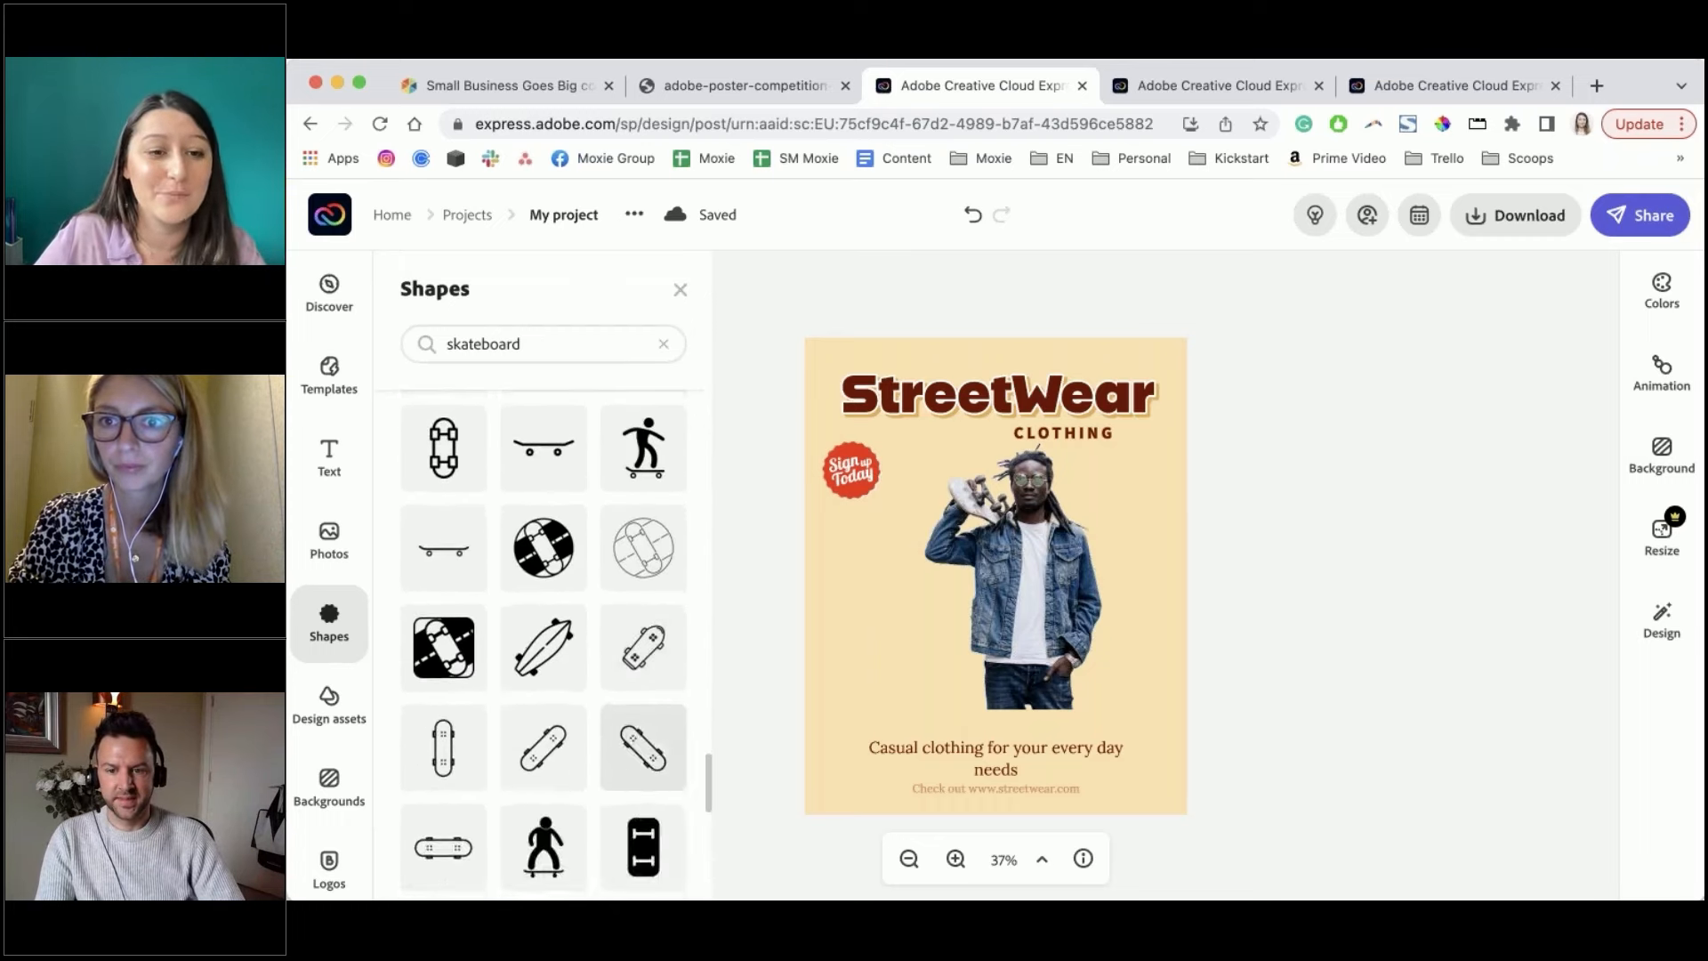
scroll(643, 747, "up", 20)
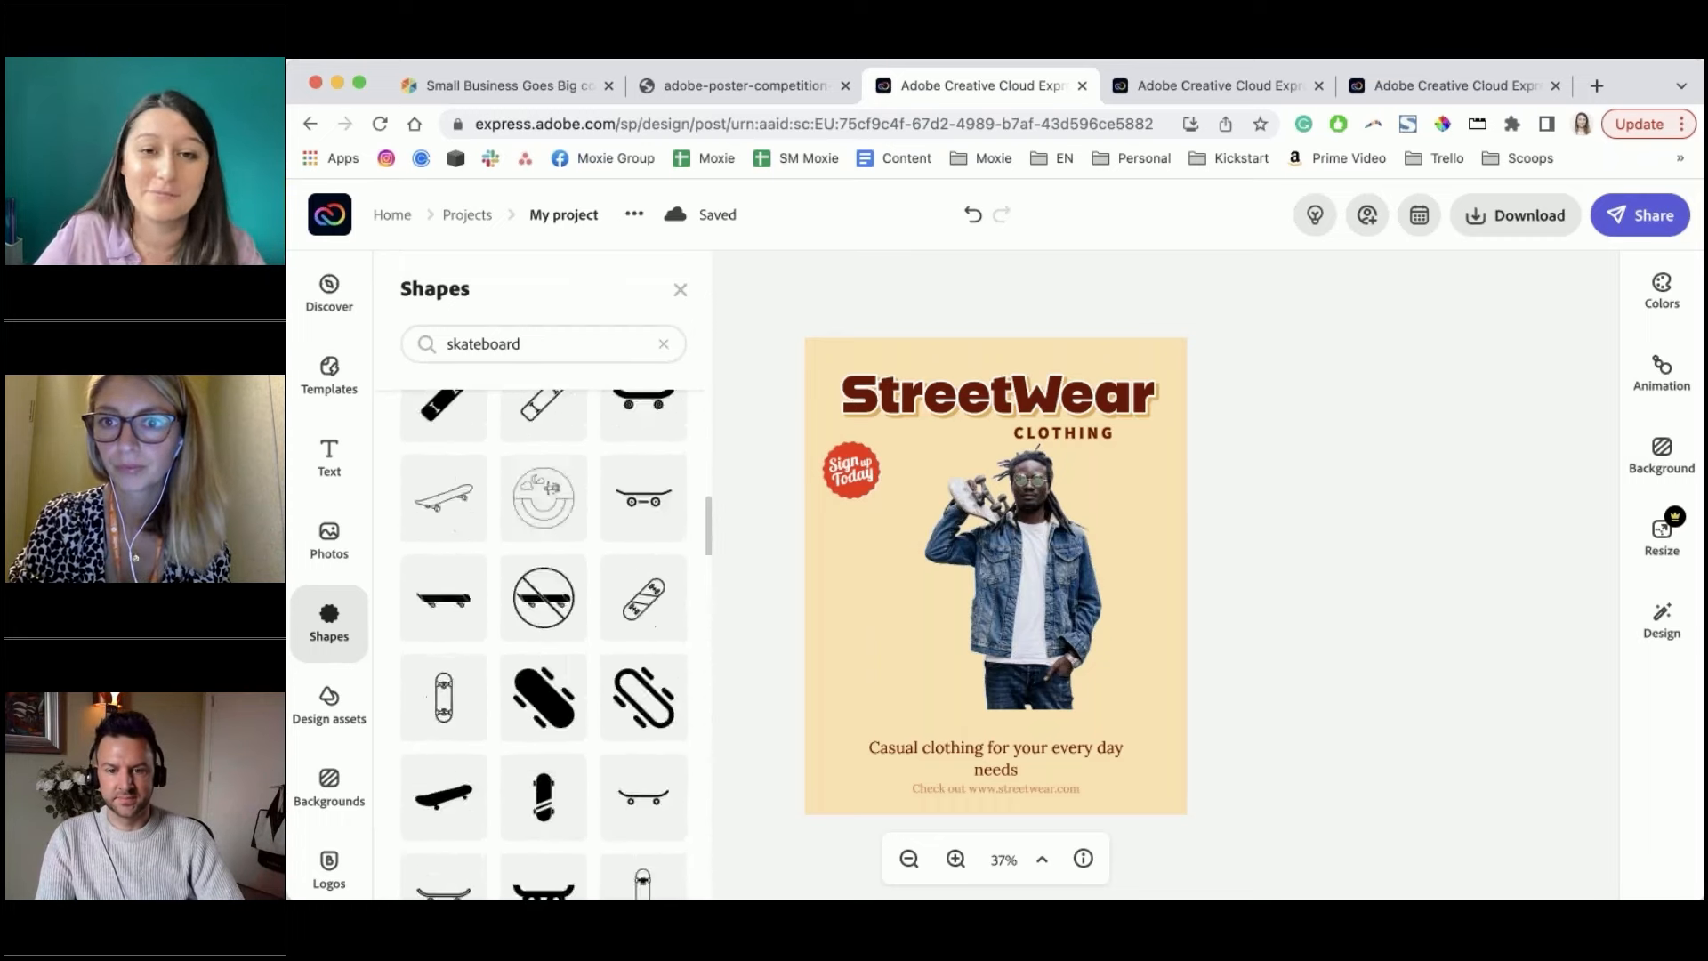
Look over the design asset categories, including effect groups, graphic groups, illustrations and brushes
left_click(330, 707)
scroll(332, 680, "down", 1)
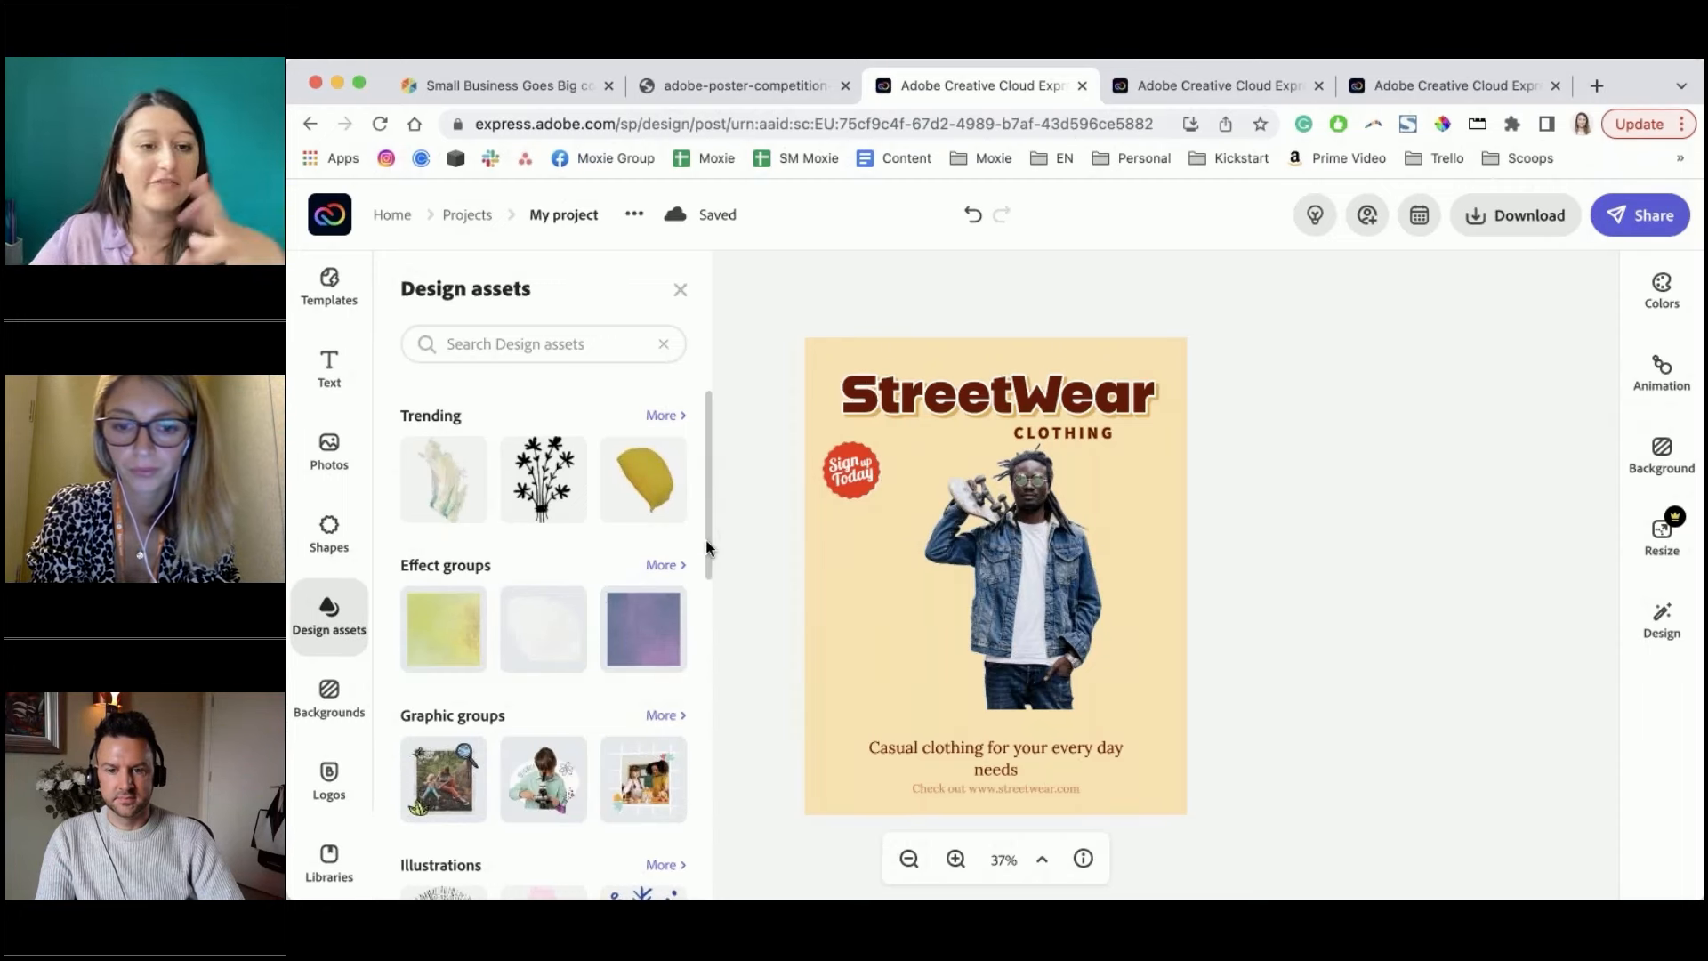
scroll(622, 605, "down", 7)
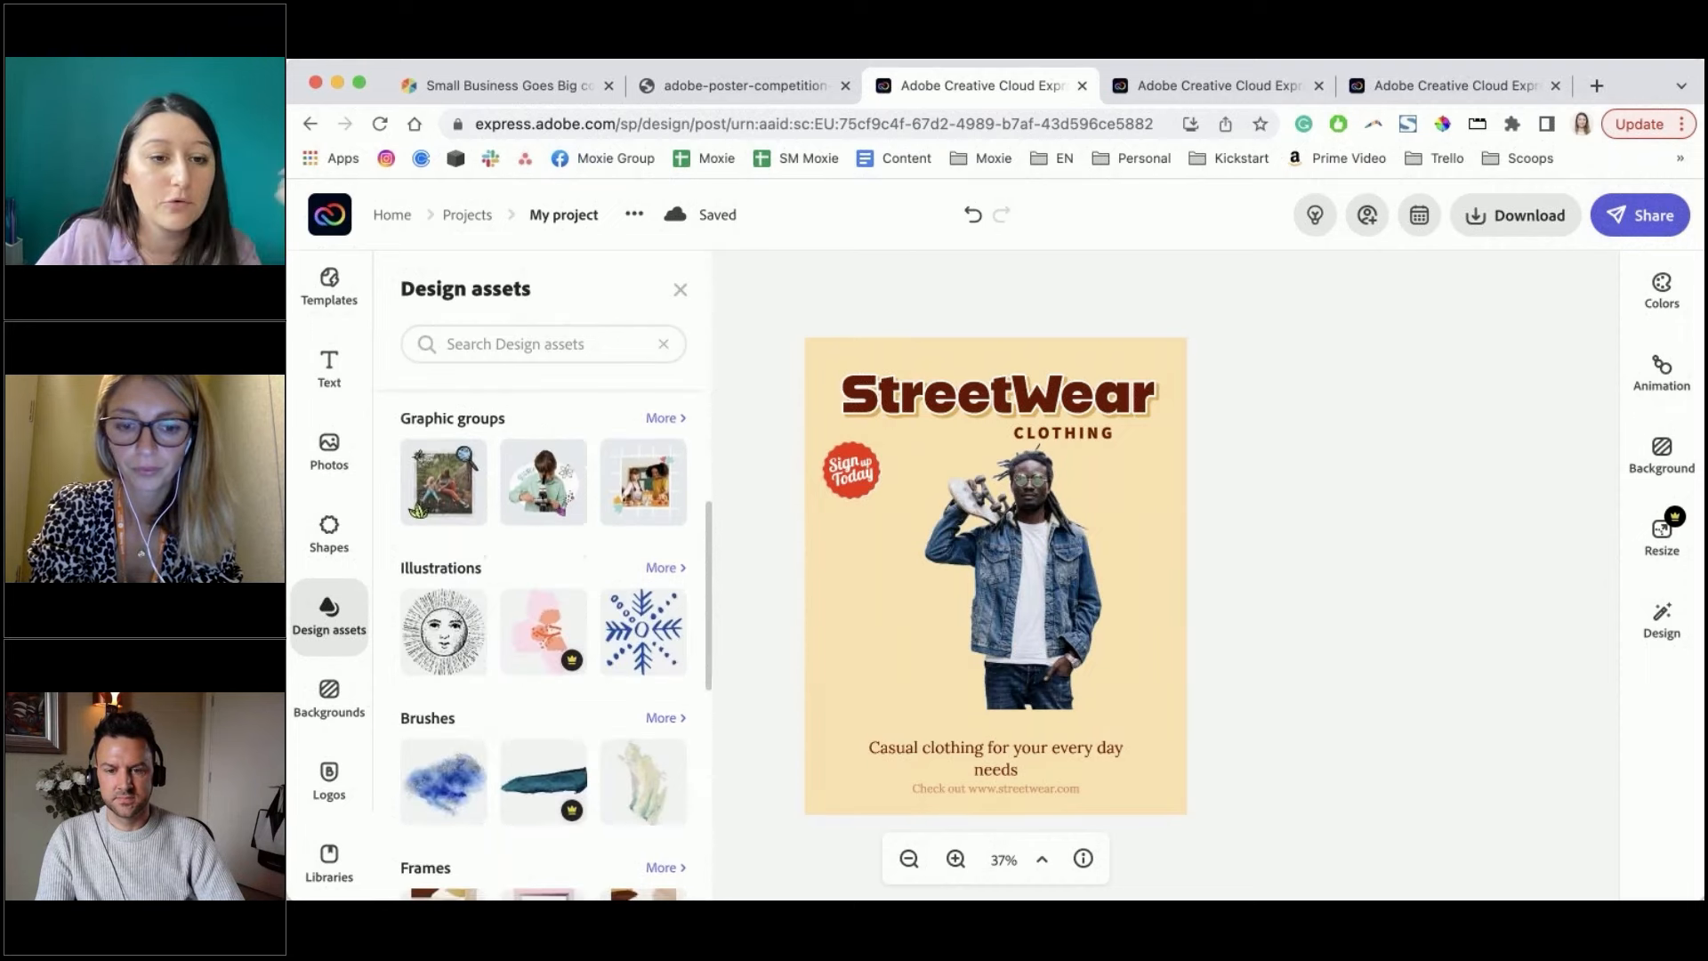
scroll(611, 579, "up", 7)
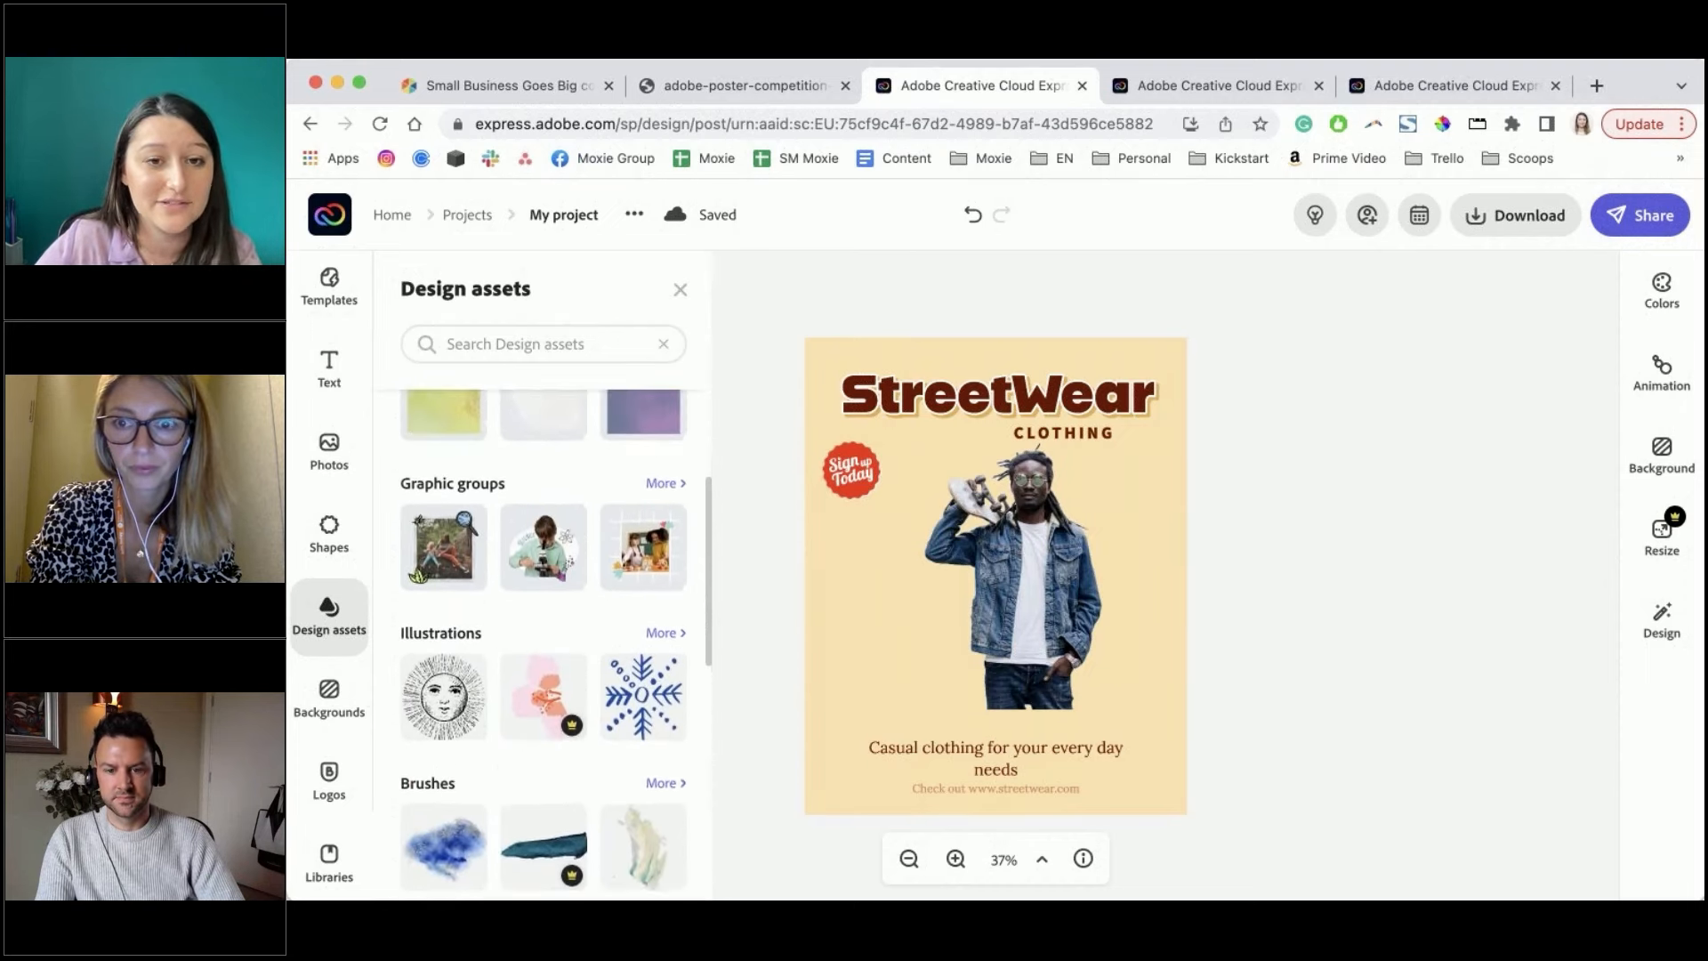
scroll(611, 578, "down", 2)
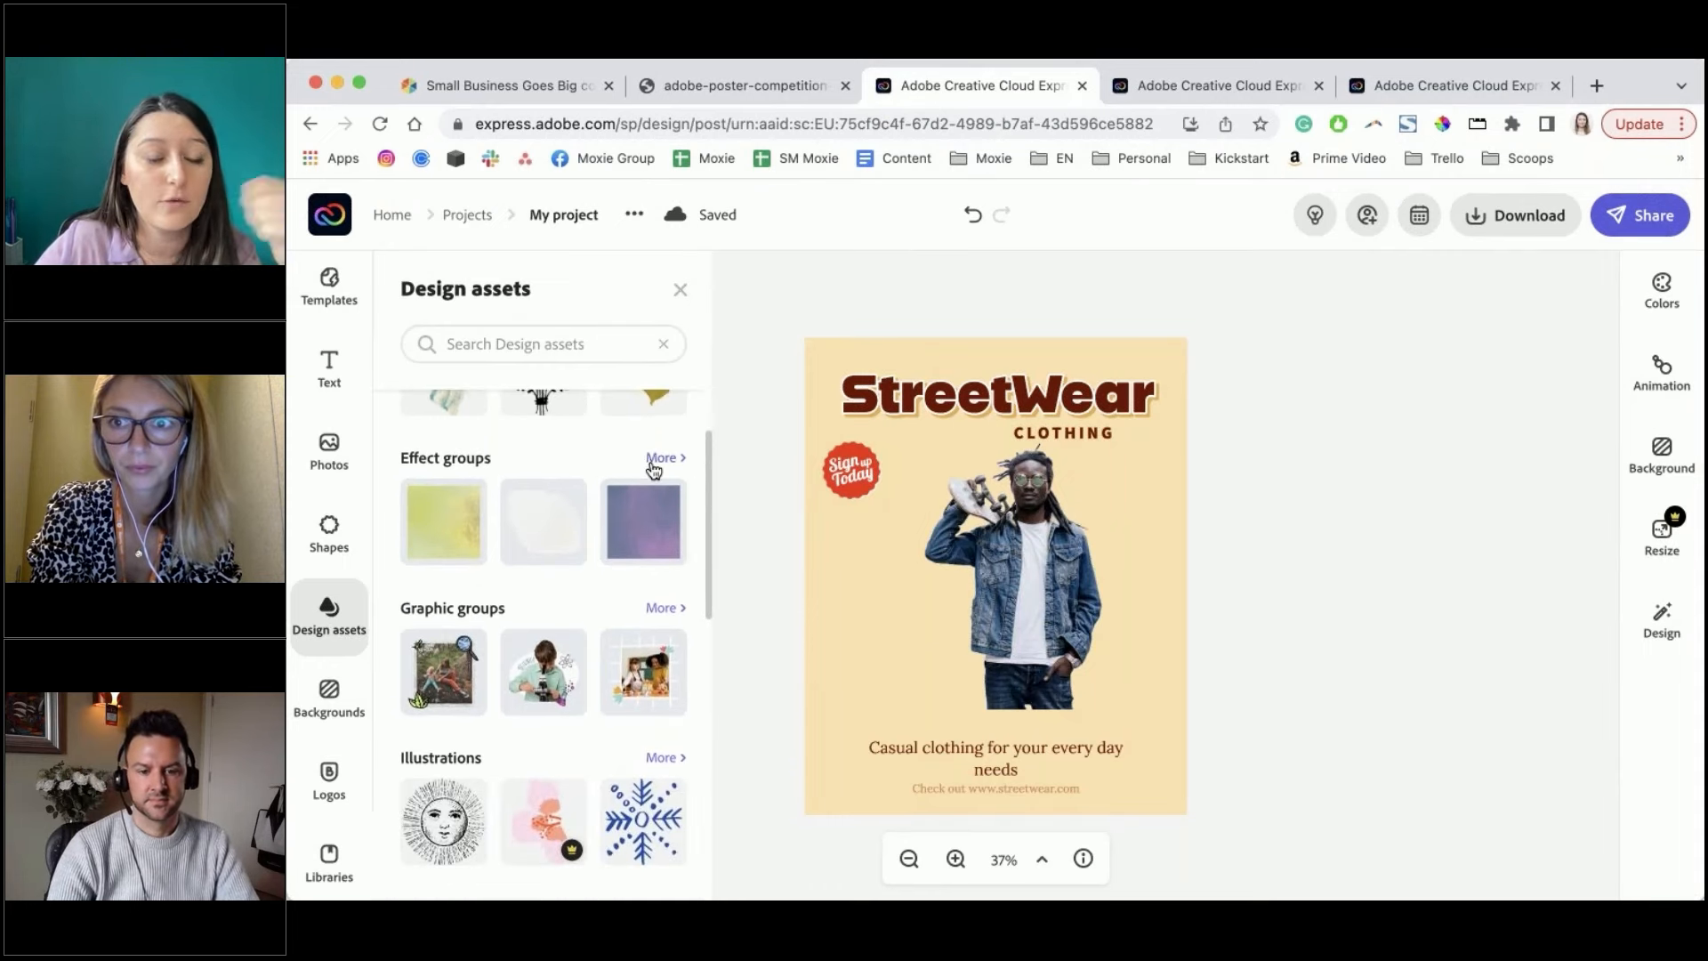
Add the yellow-green Watercolor effect from the effect groups and enlarge it to cover the whole poster
left_click(660, 457)
scroll(623, 579, "down", 1)
scroll(545, 622, "down", 8)
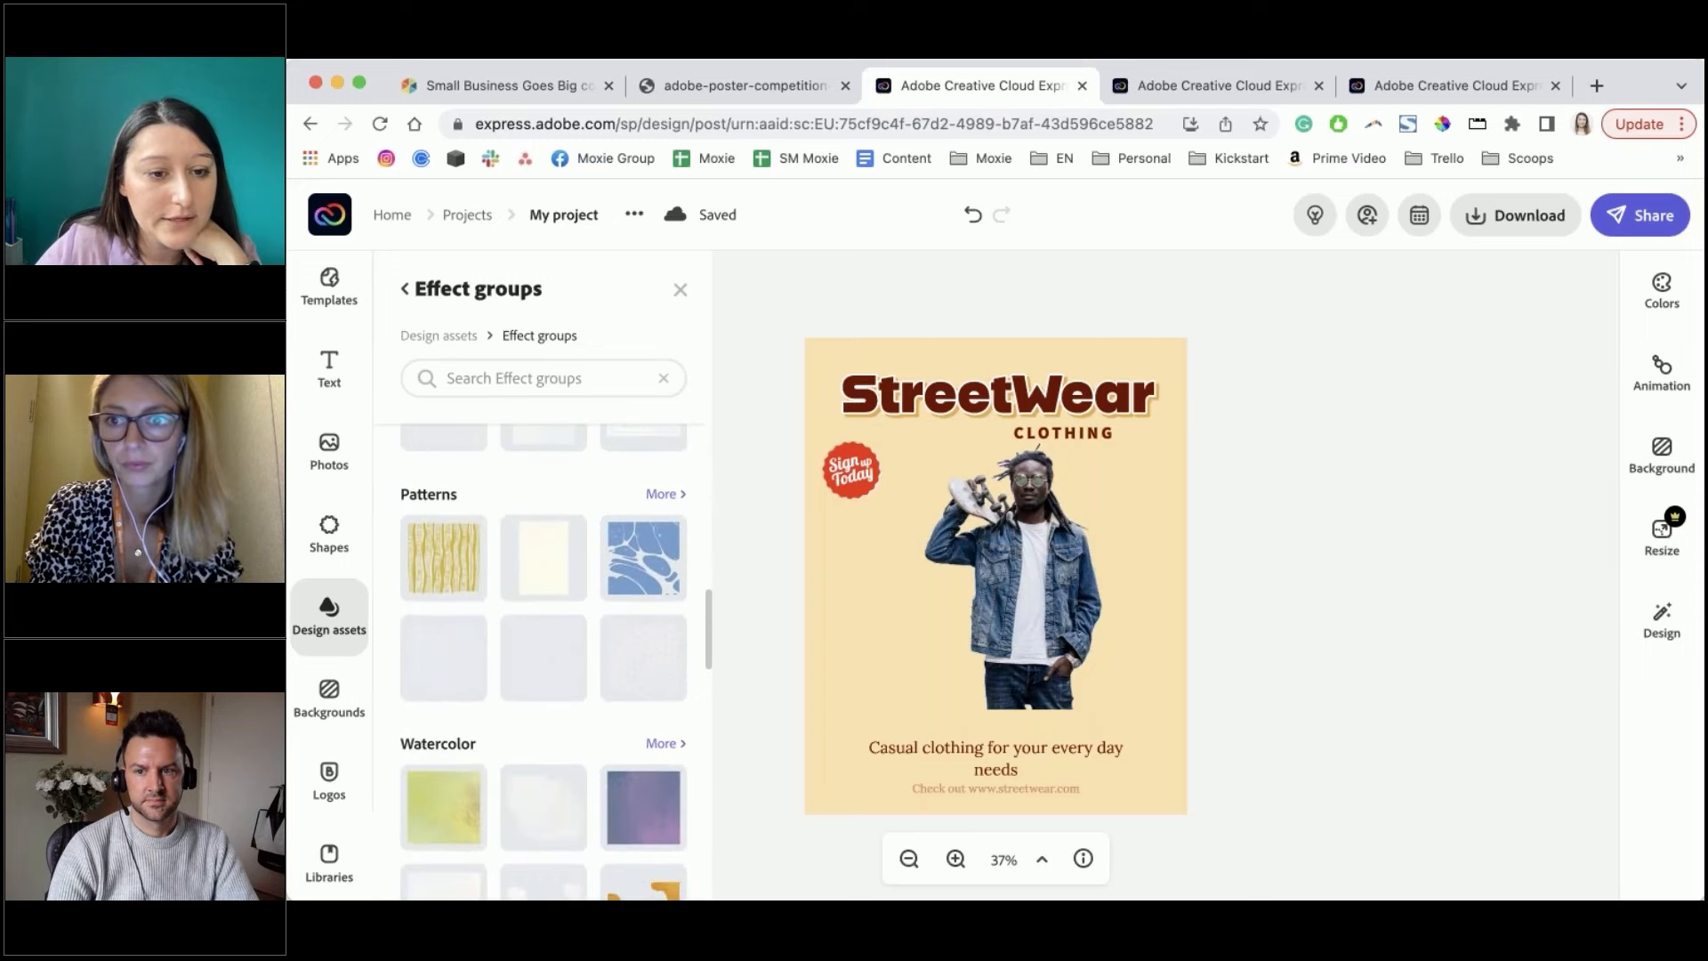
scroll(611, 673, "down", 3)
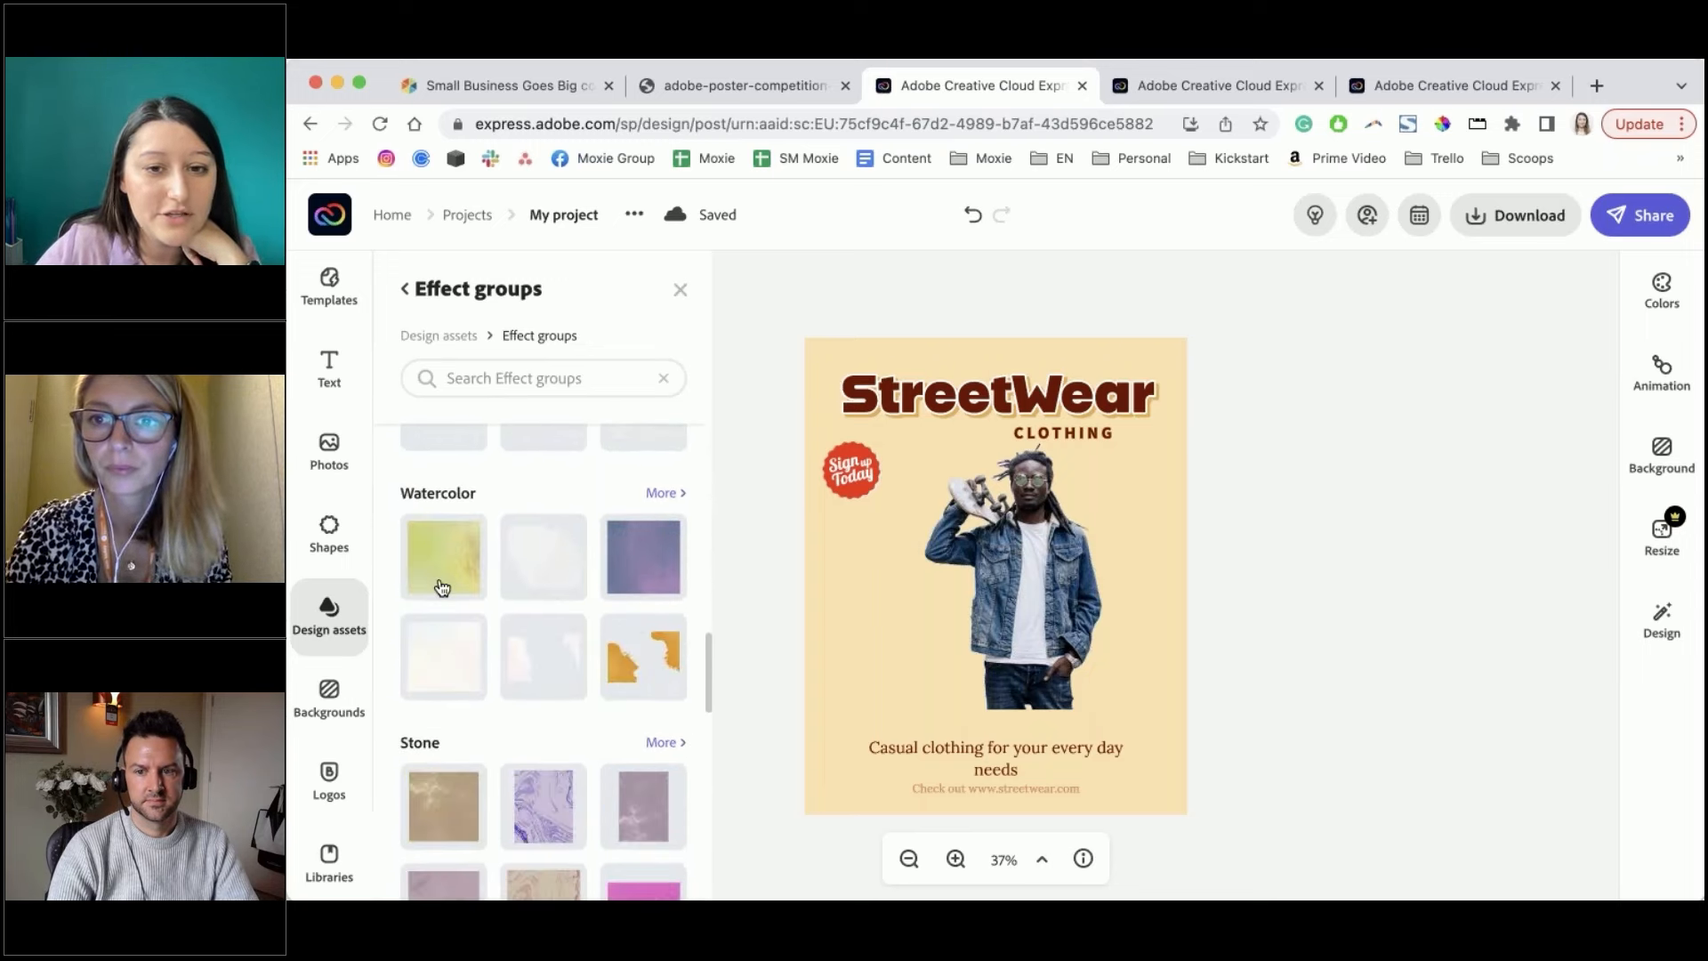
left_click_drag(902, 551, 1296, 793)
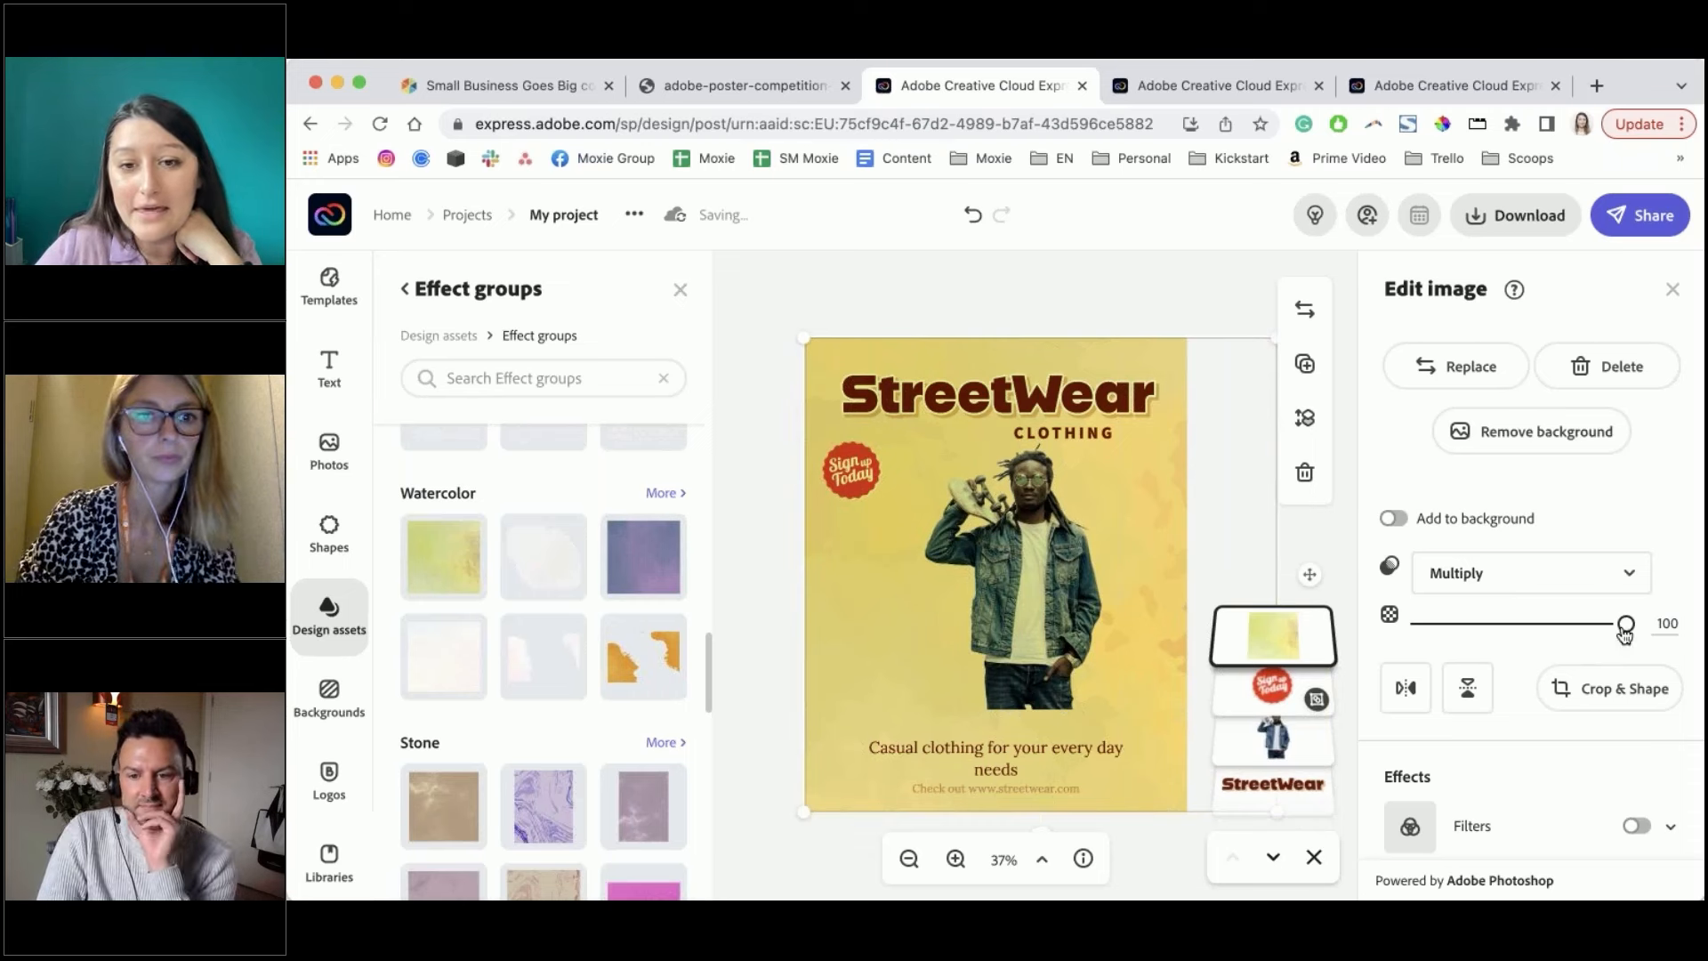
Lower the watercolor overlay's opacity to 30 and move its layer to just above the background
left_click_drag(1624, 628, 1481, 627)
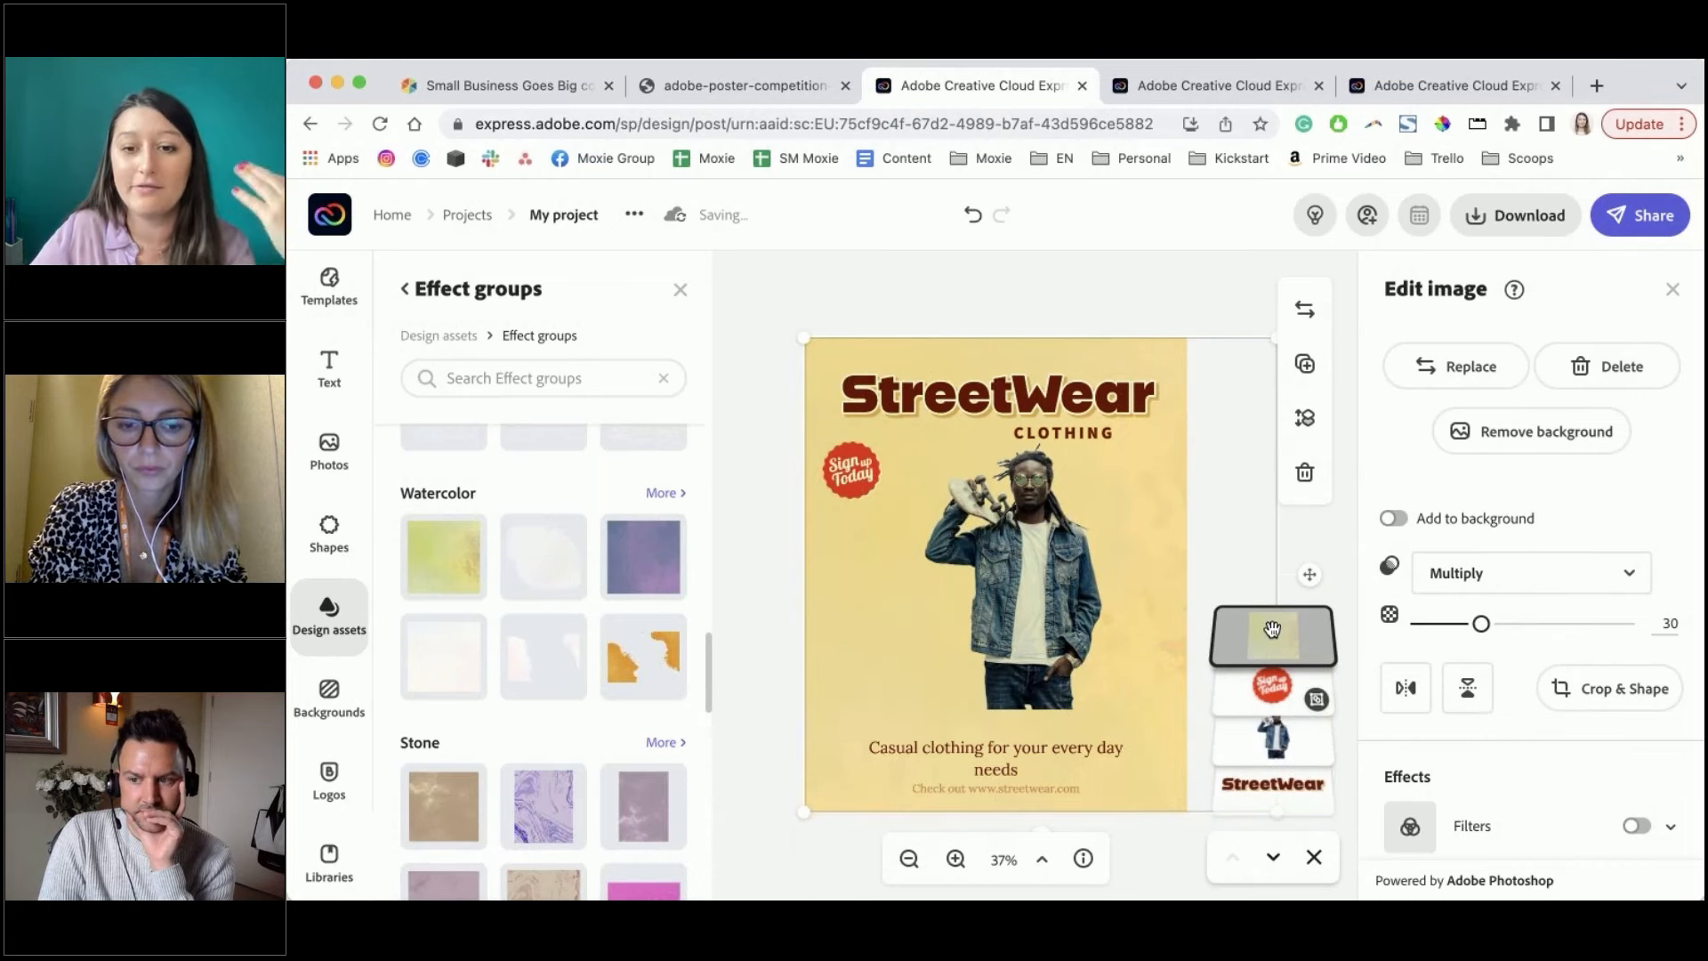
scroll(1272, 629, "down", 3)
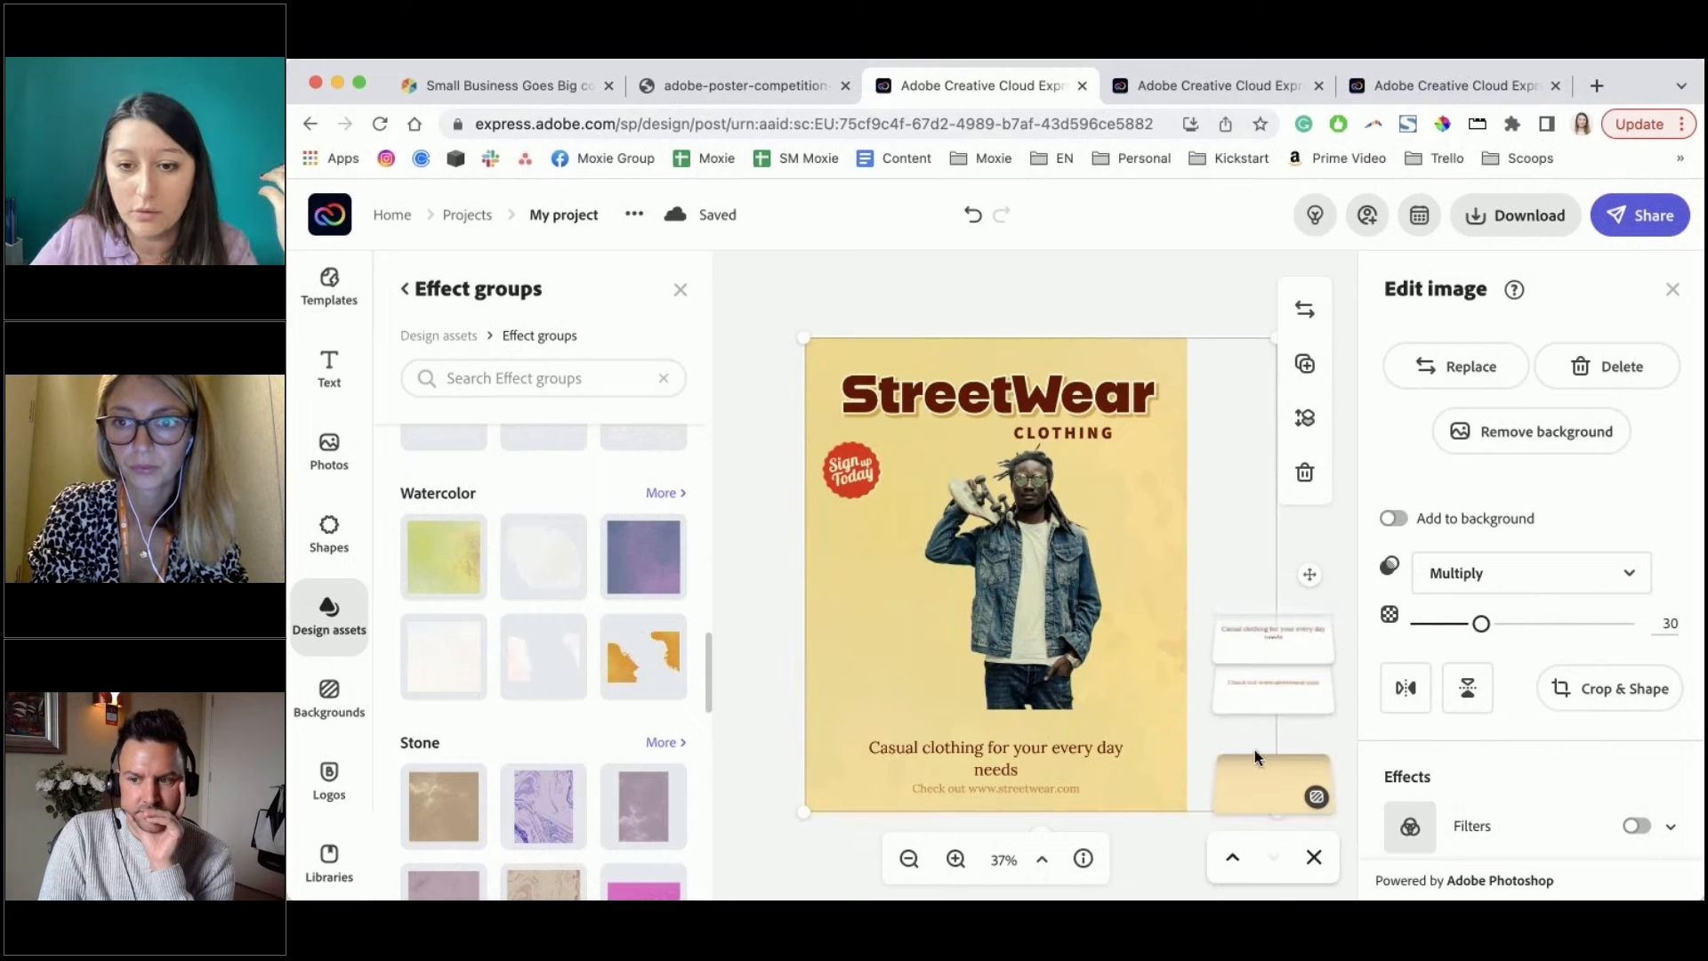
left_click_drag(1234, 734, 1298, 650)
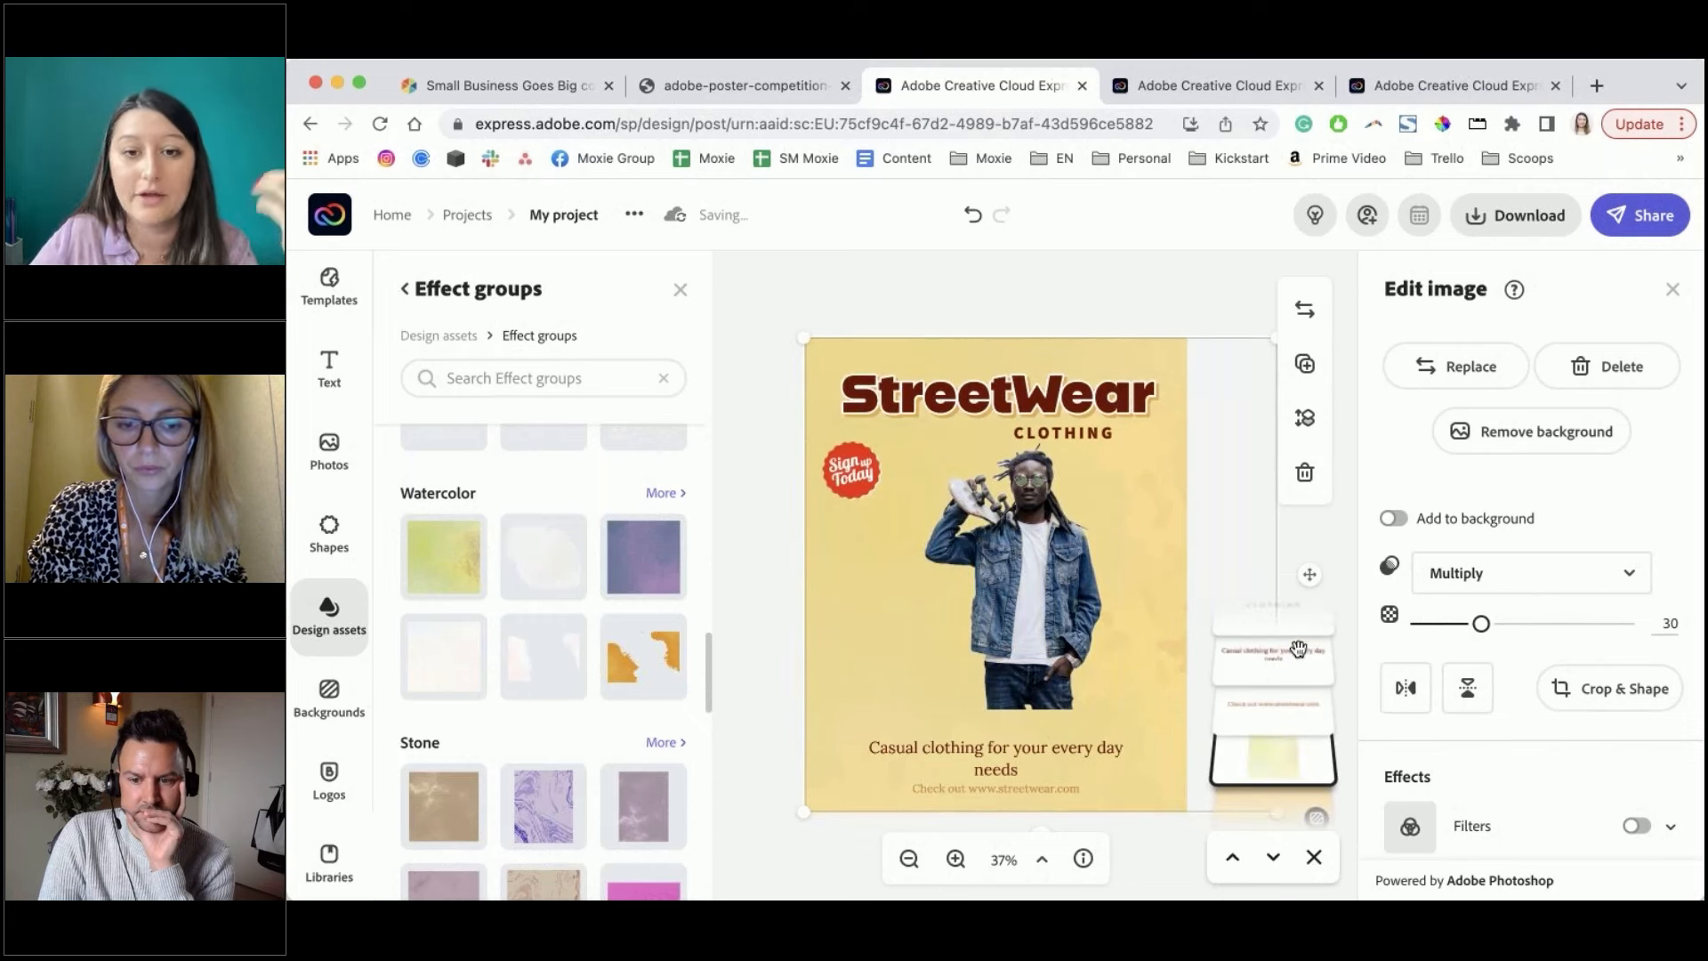
left_click(1256, 294)
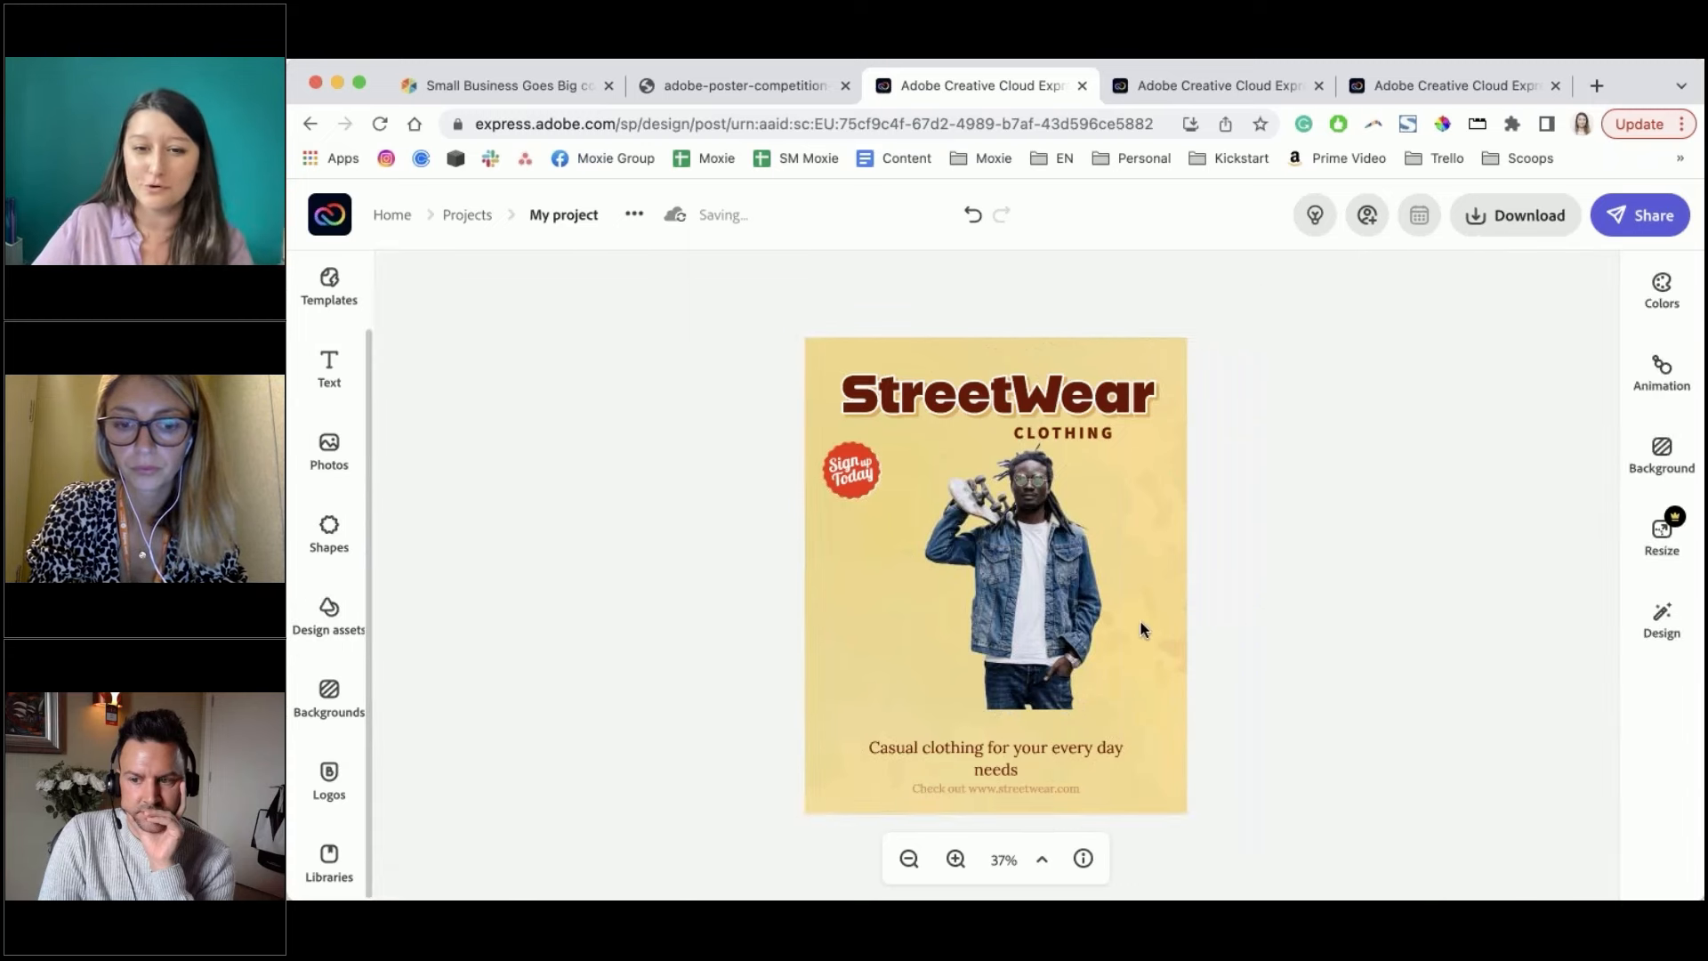
left_click(1143, 629)
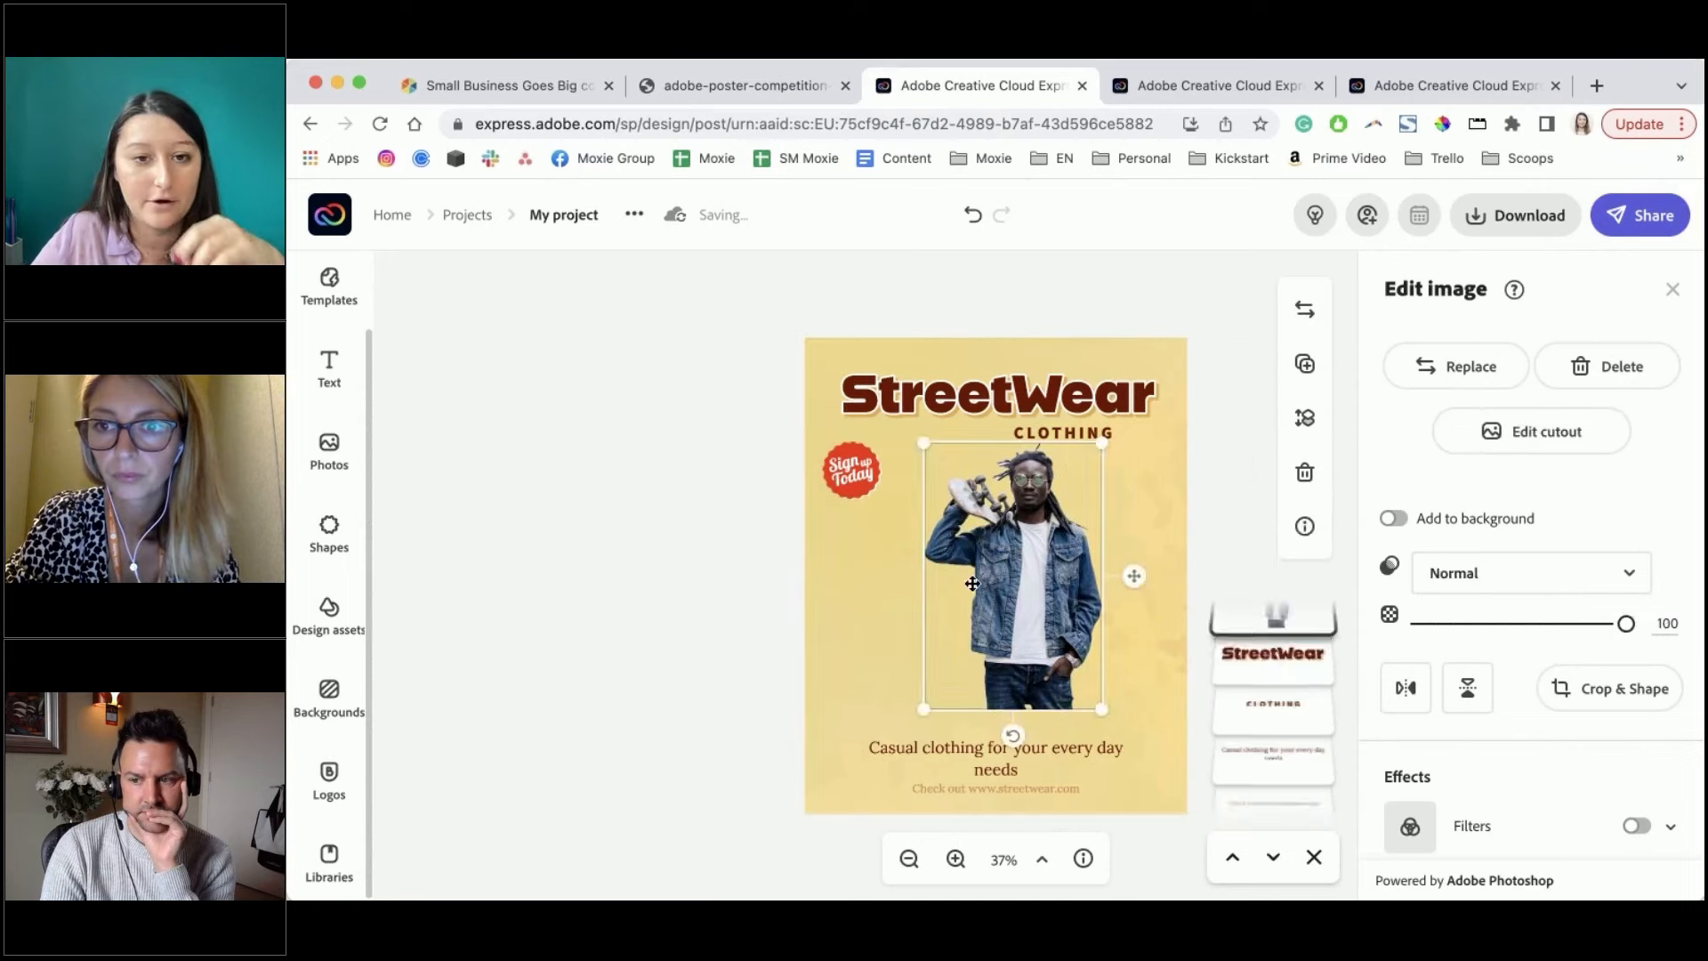
left_click(603, 590)
Browse the remaining effect groups and search them for "skateboard"
left_click(325, 614)
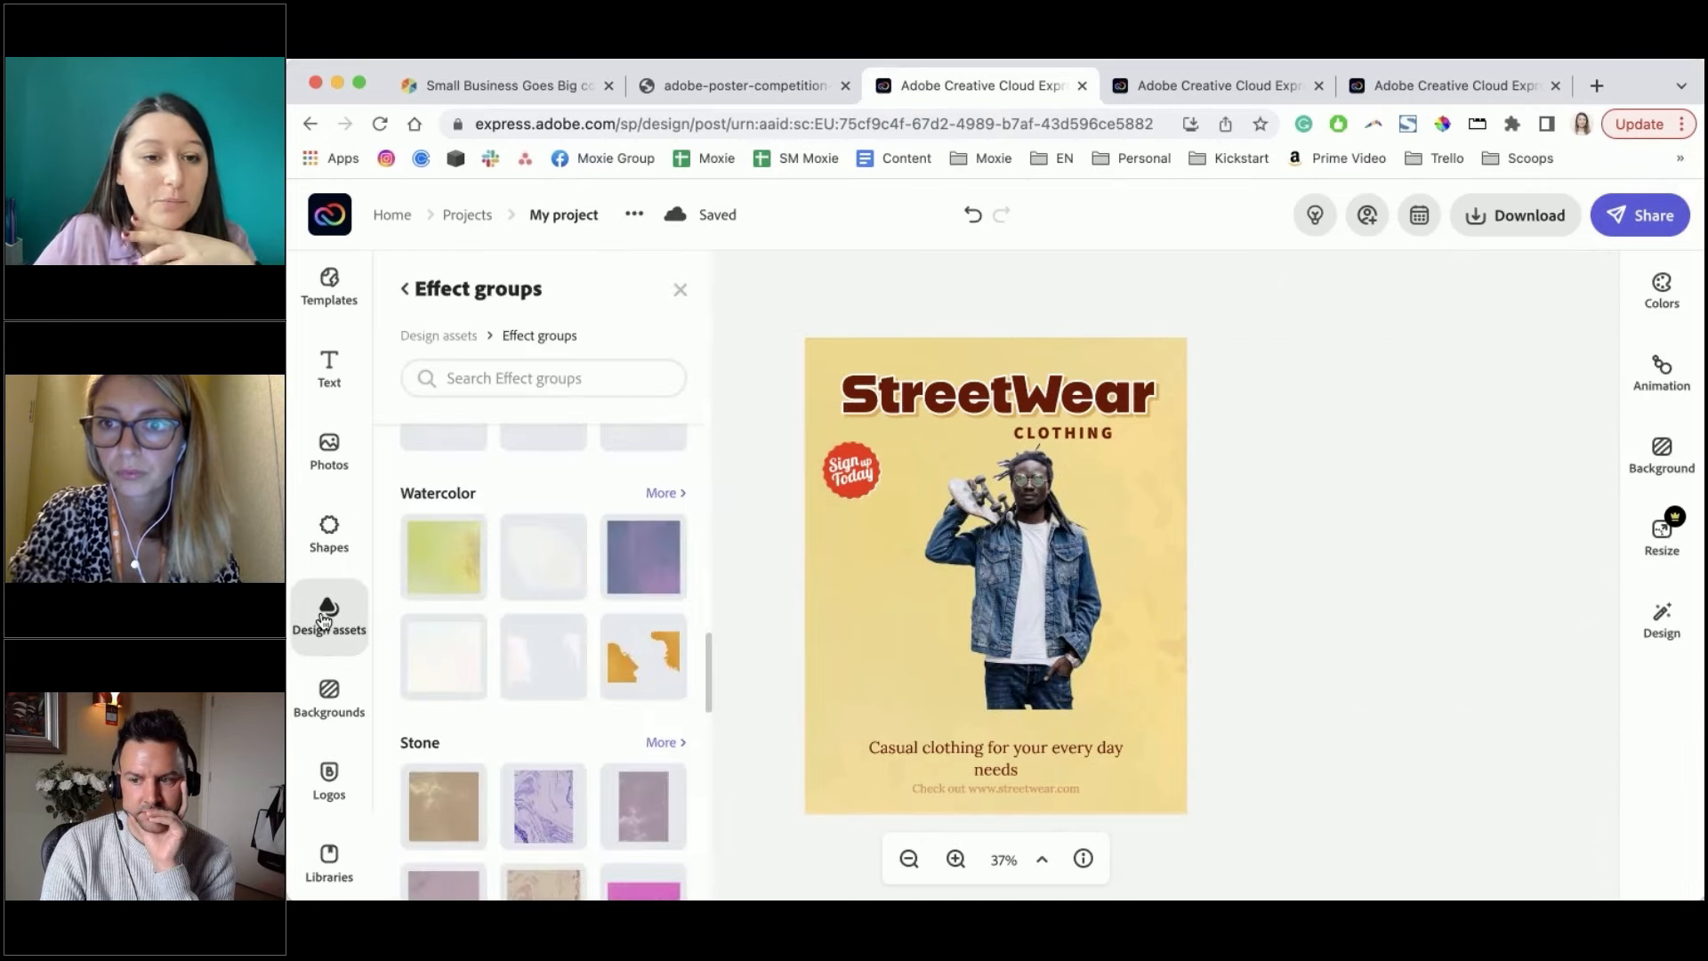
scroll(569, 589, "down", 7)
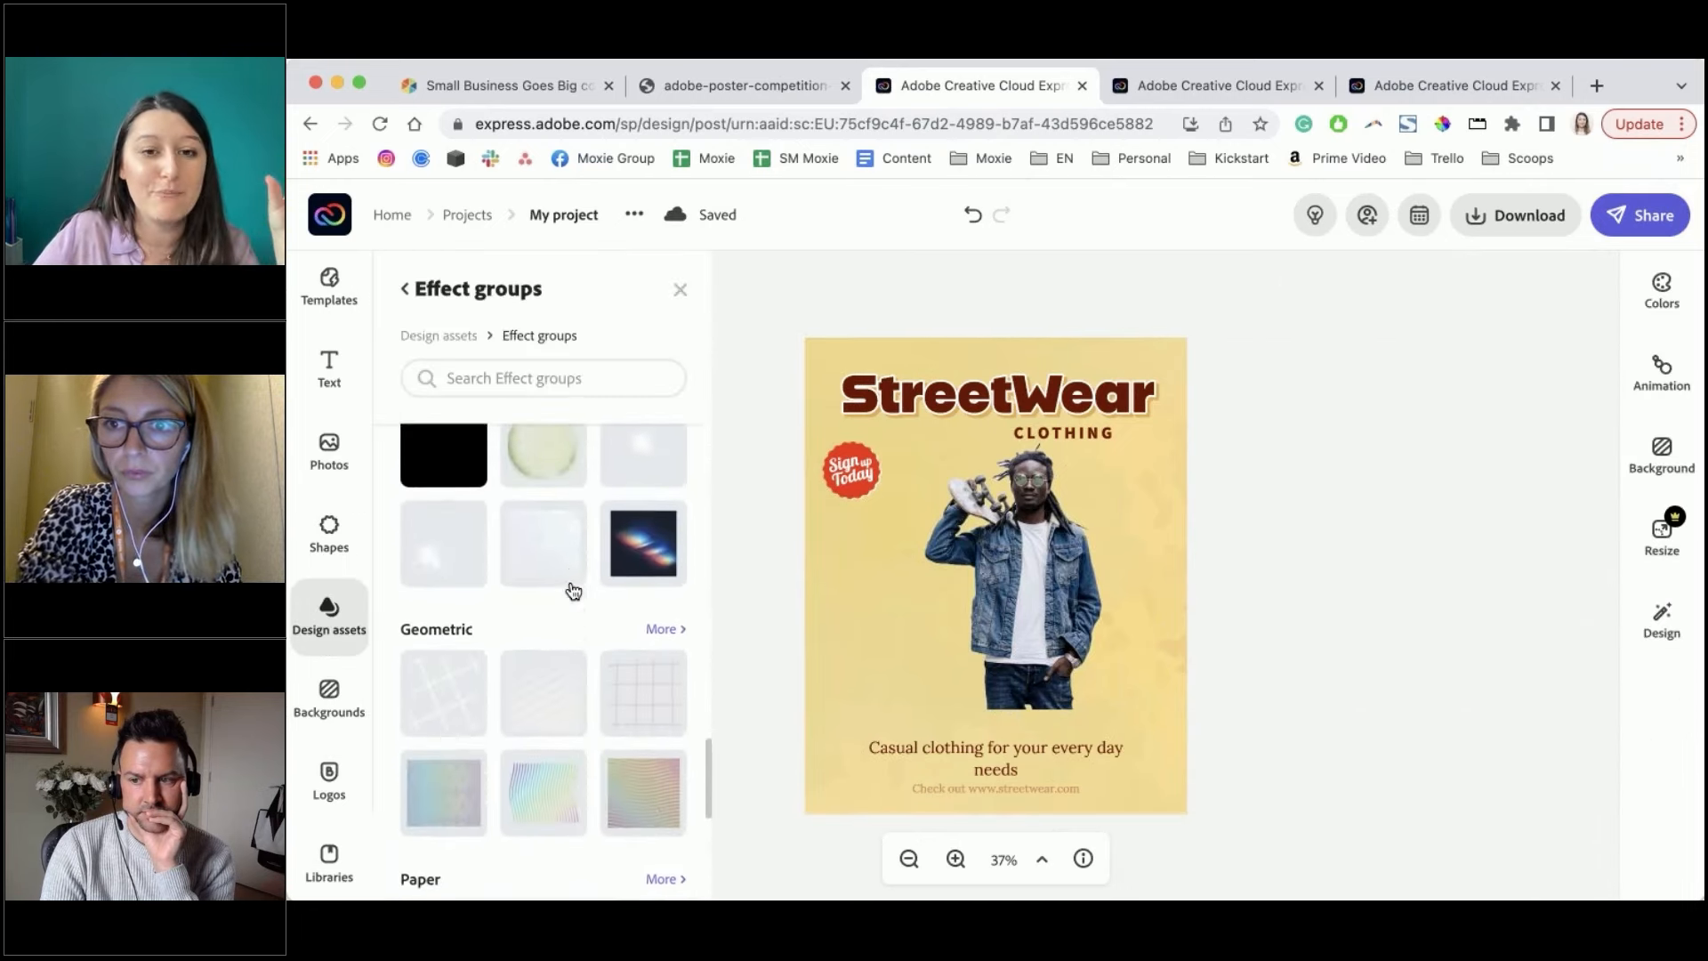
scroll(573, 591, "up", 15)
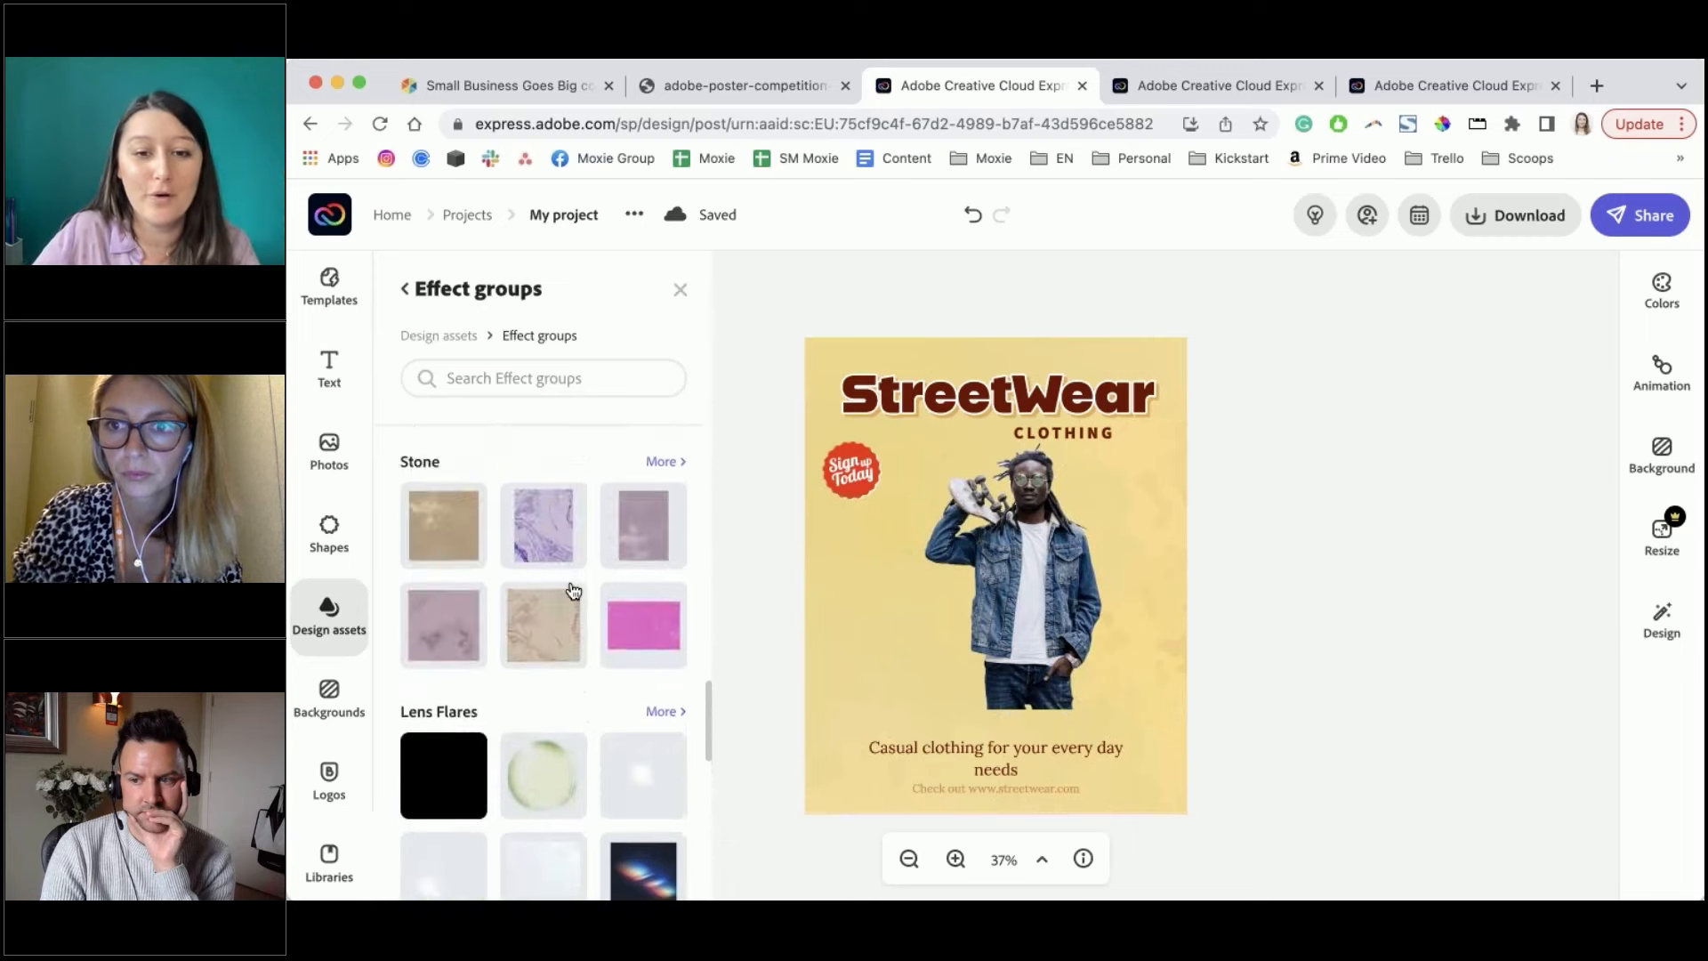
left_click(551, 375)
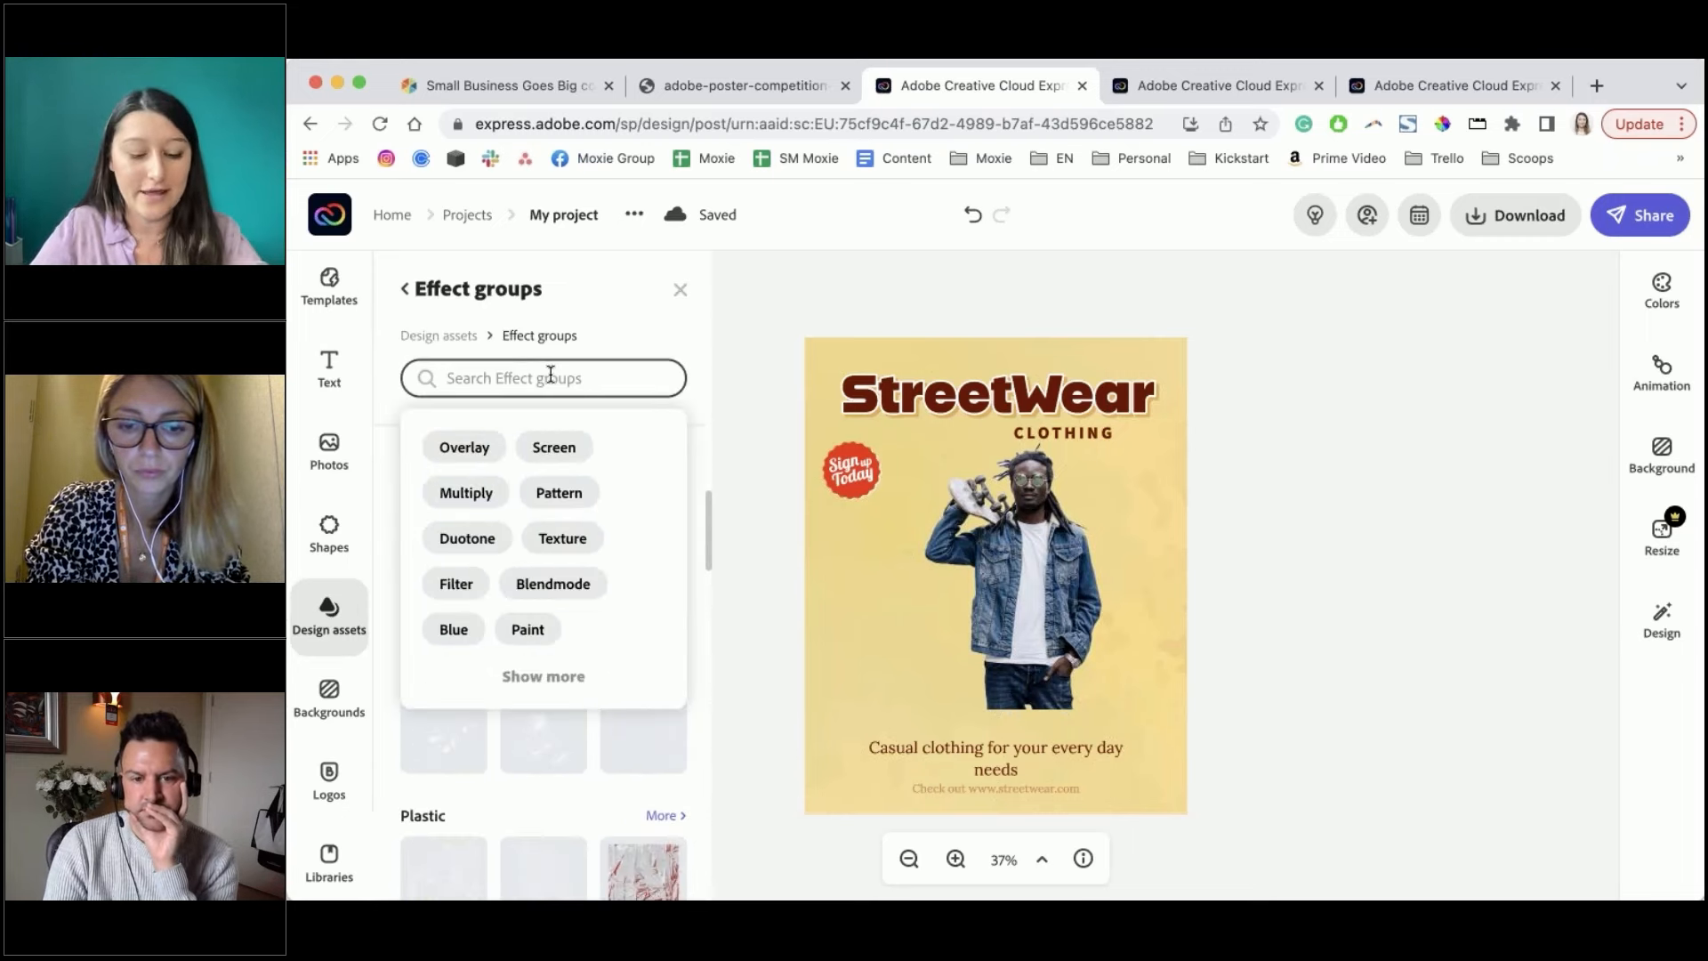
type("skateboard")
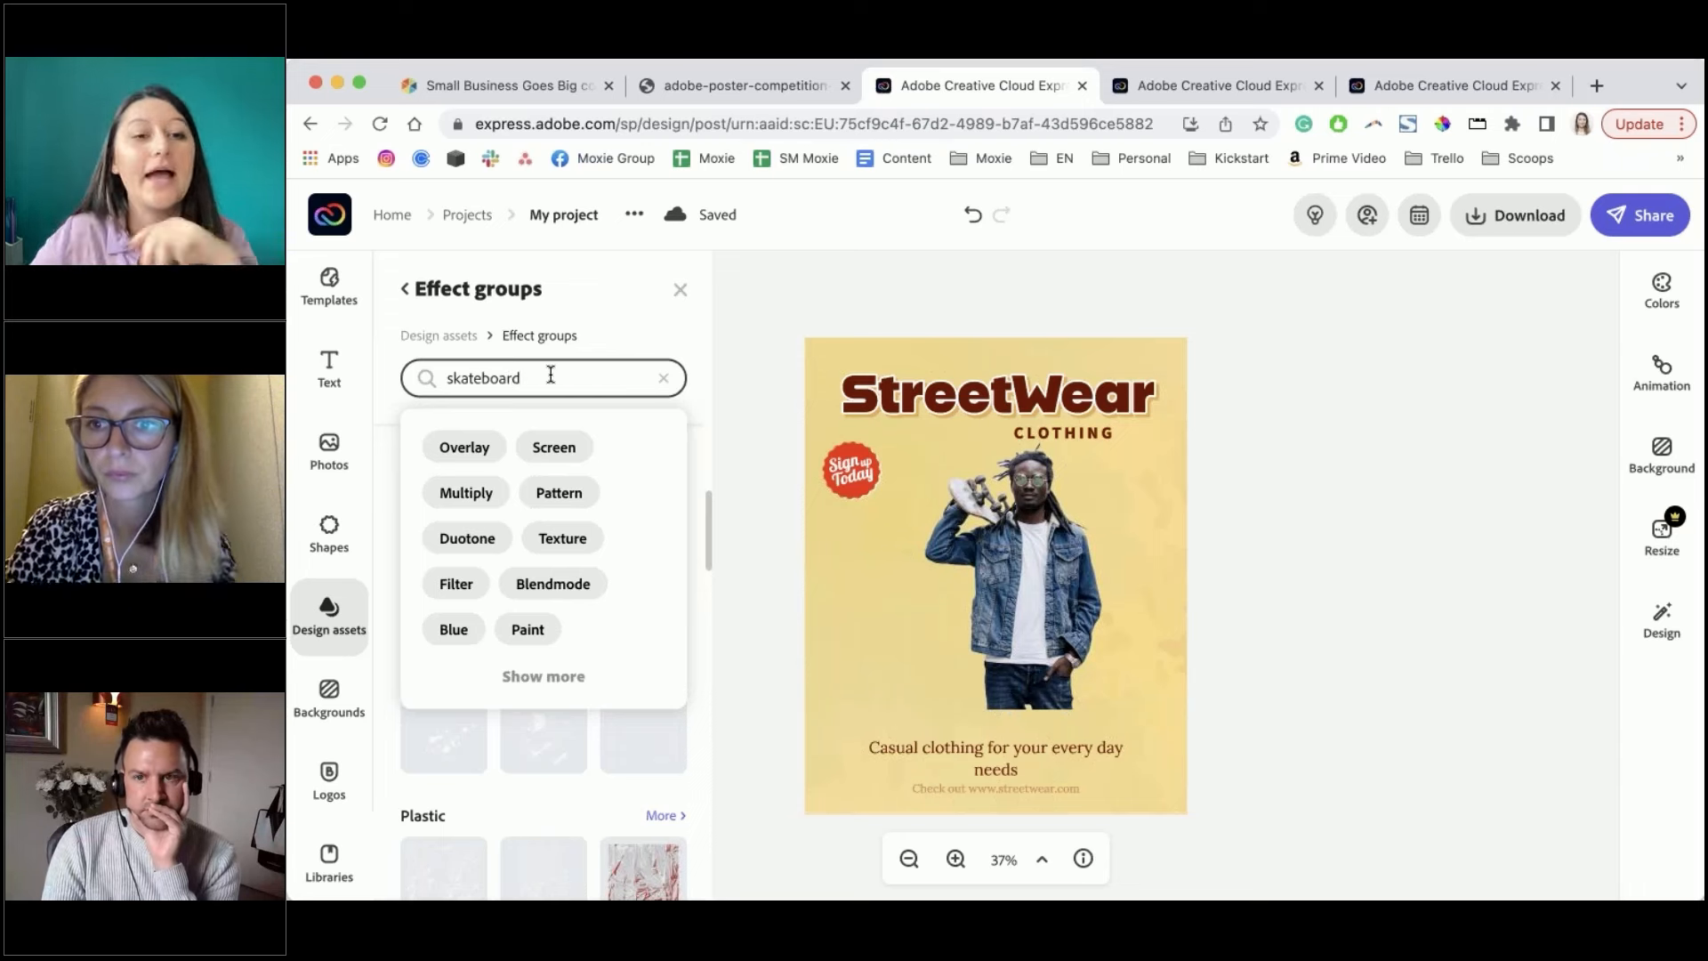
key("Return")
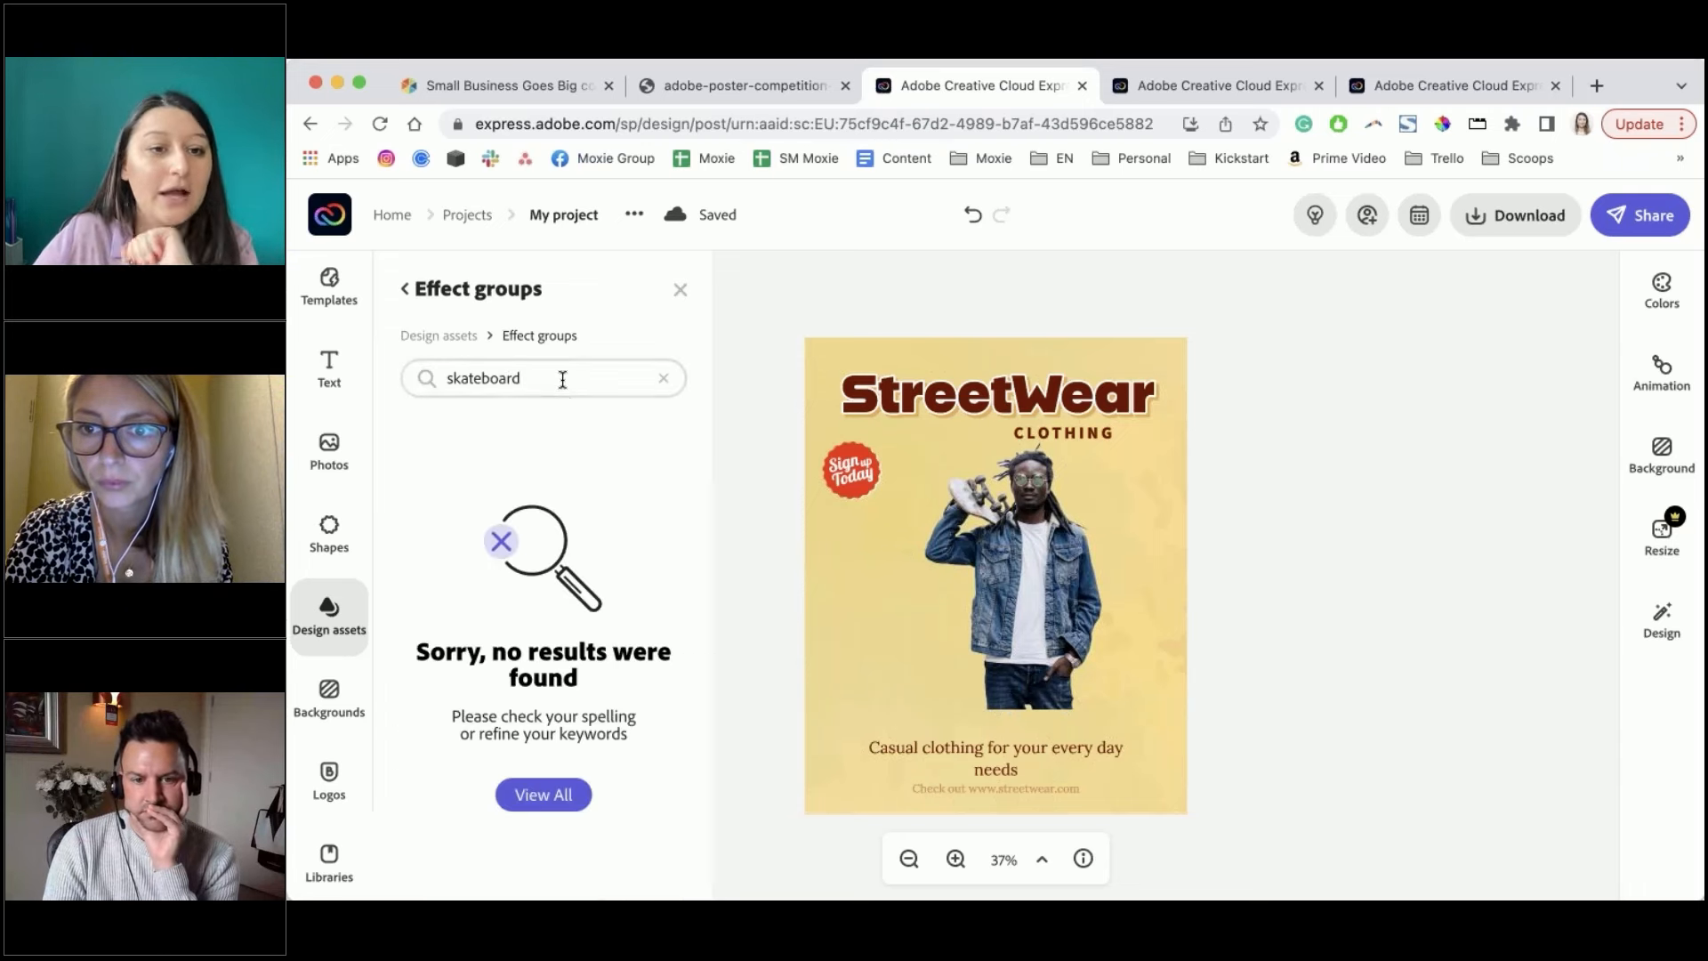
Replace the effect groups search term with "clothing" and run the search
left_click(563, 380)
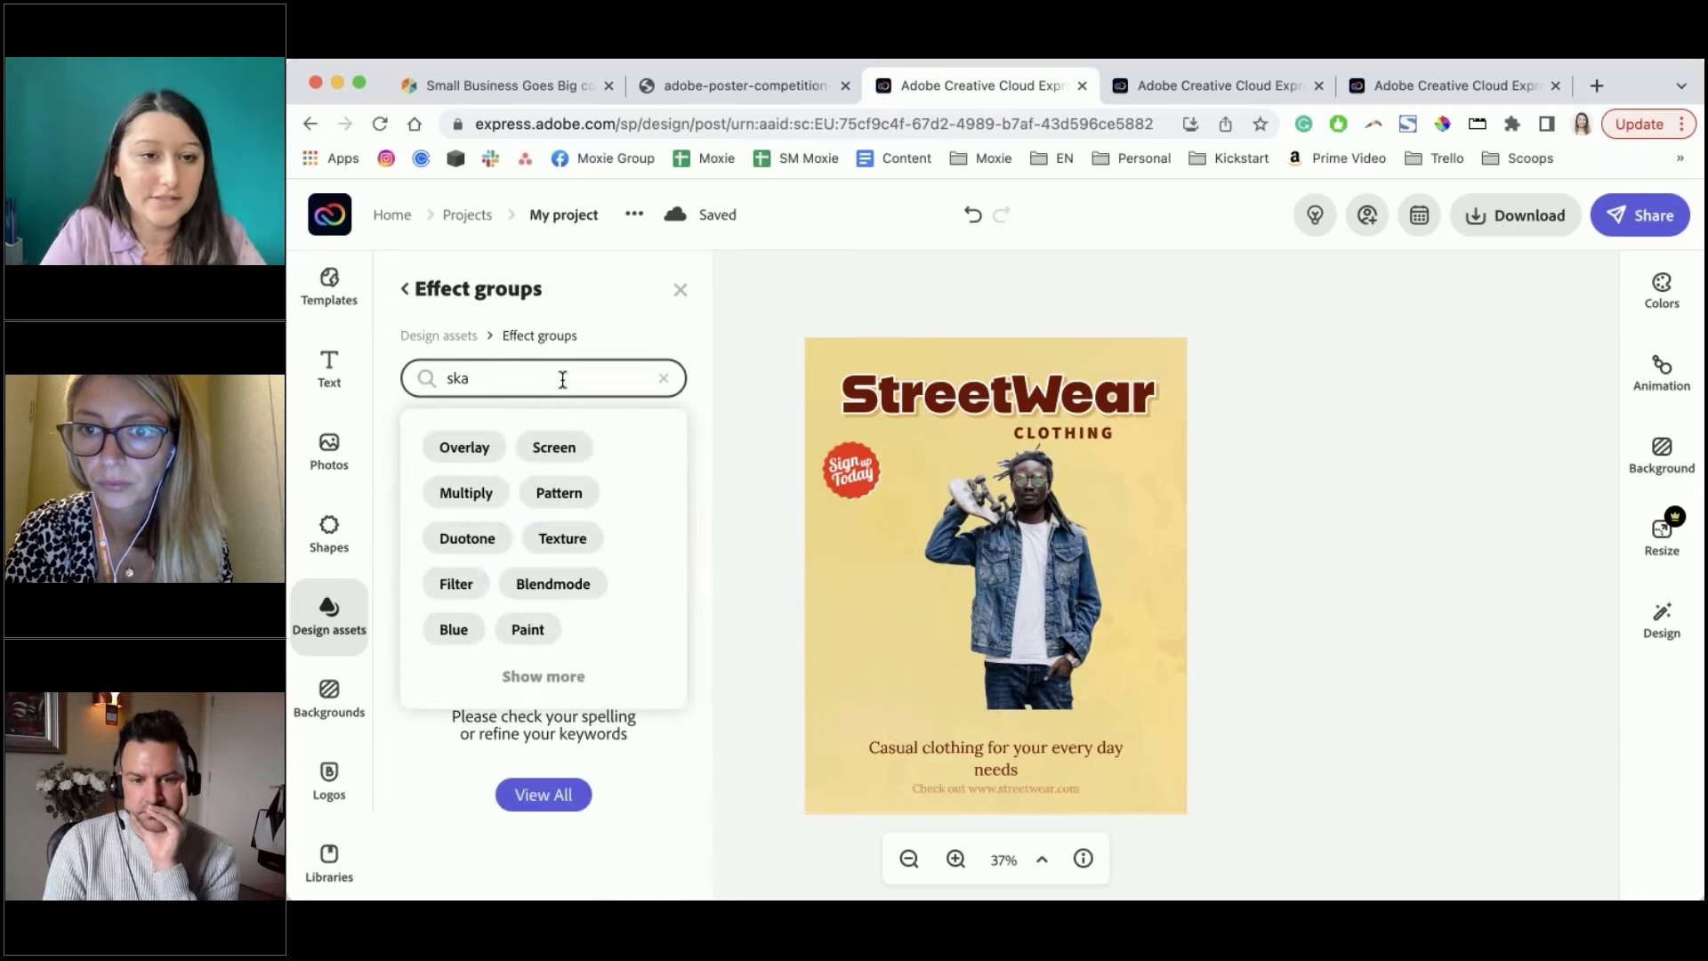
key("BackSpace")
key("BackSpace")
key("BackSpace")
type("clothing")
key("Return")
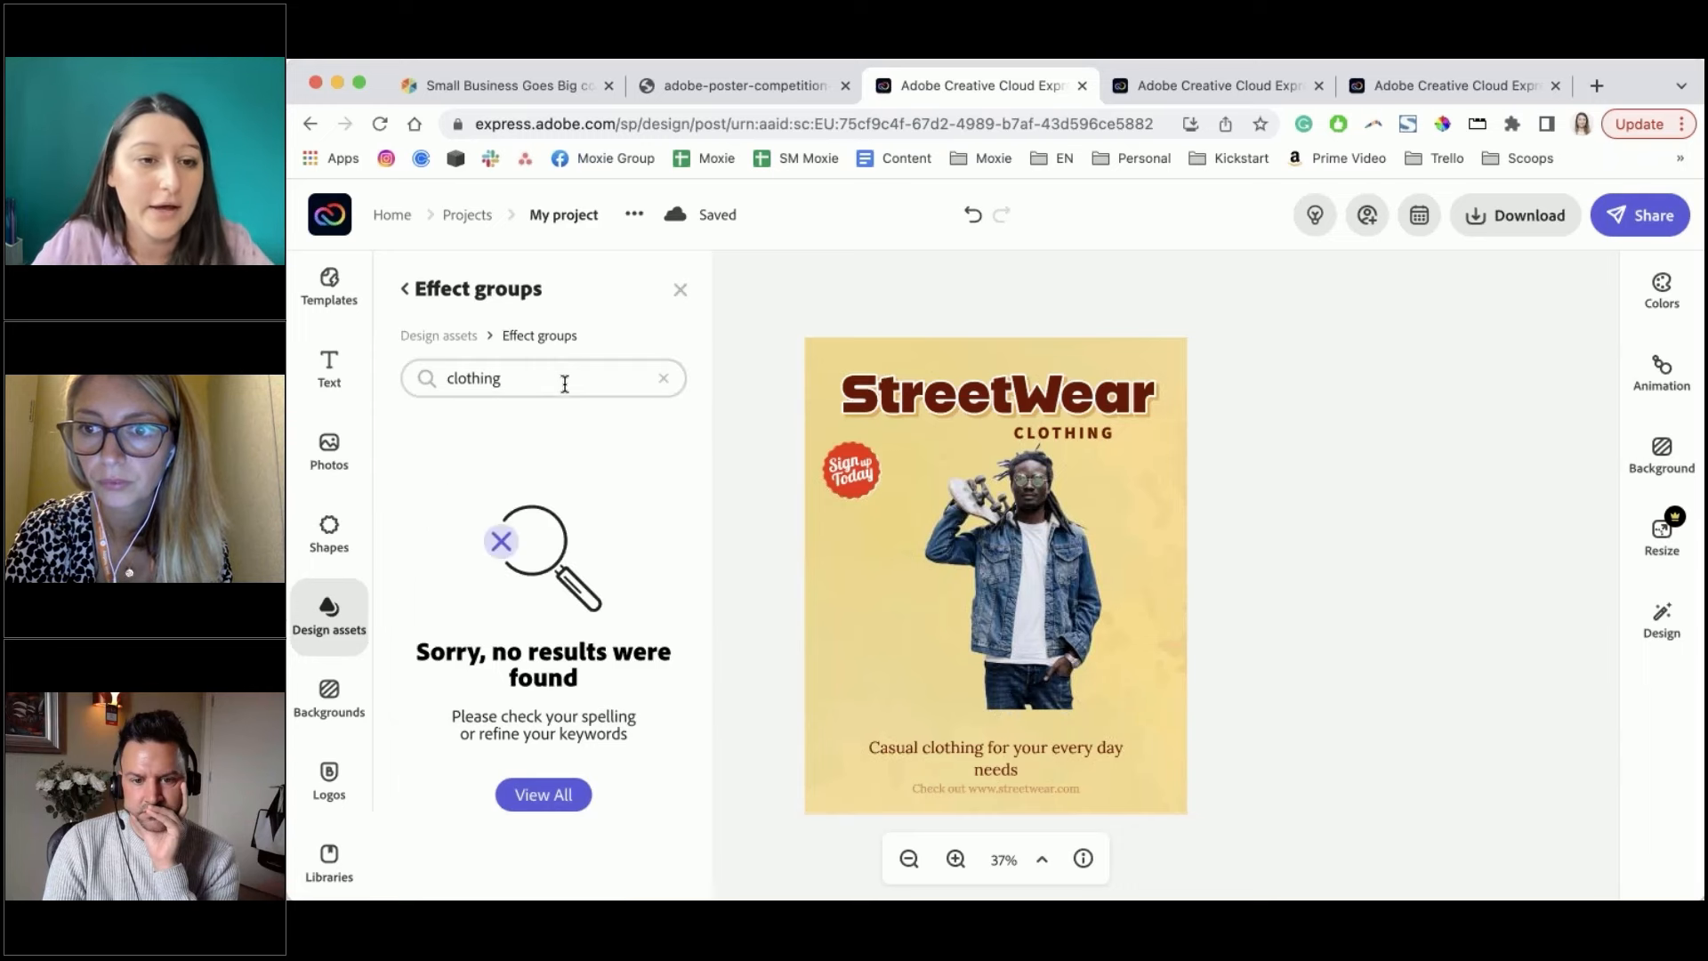
double_click(569, 381)
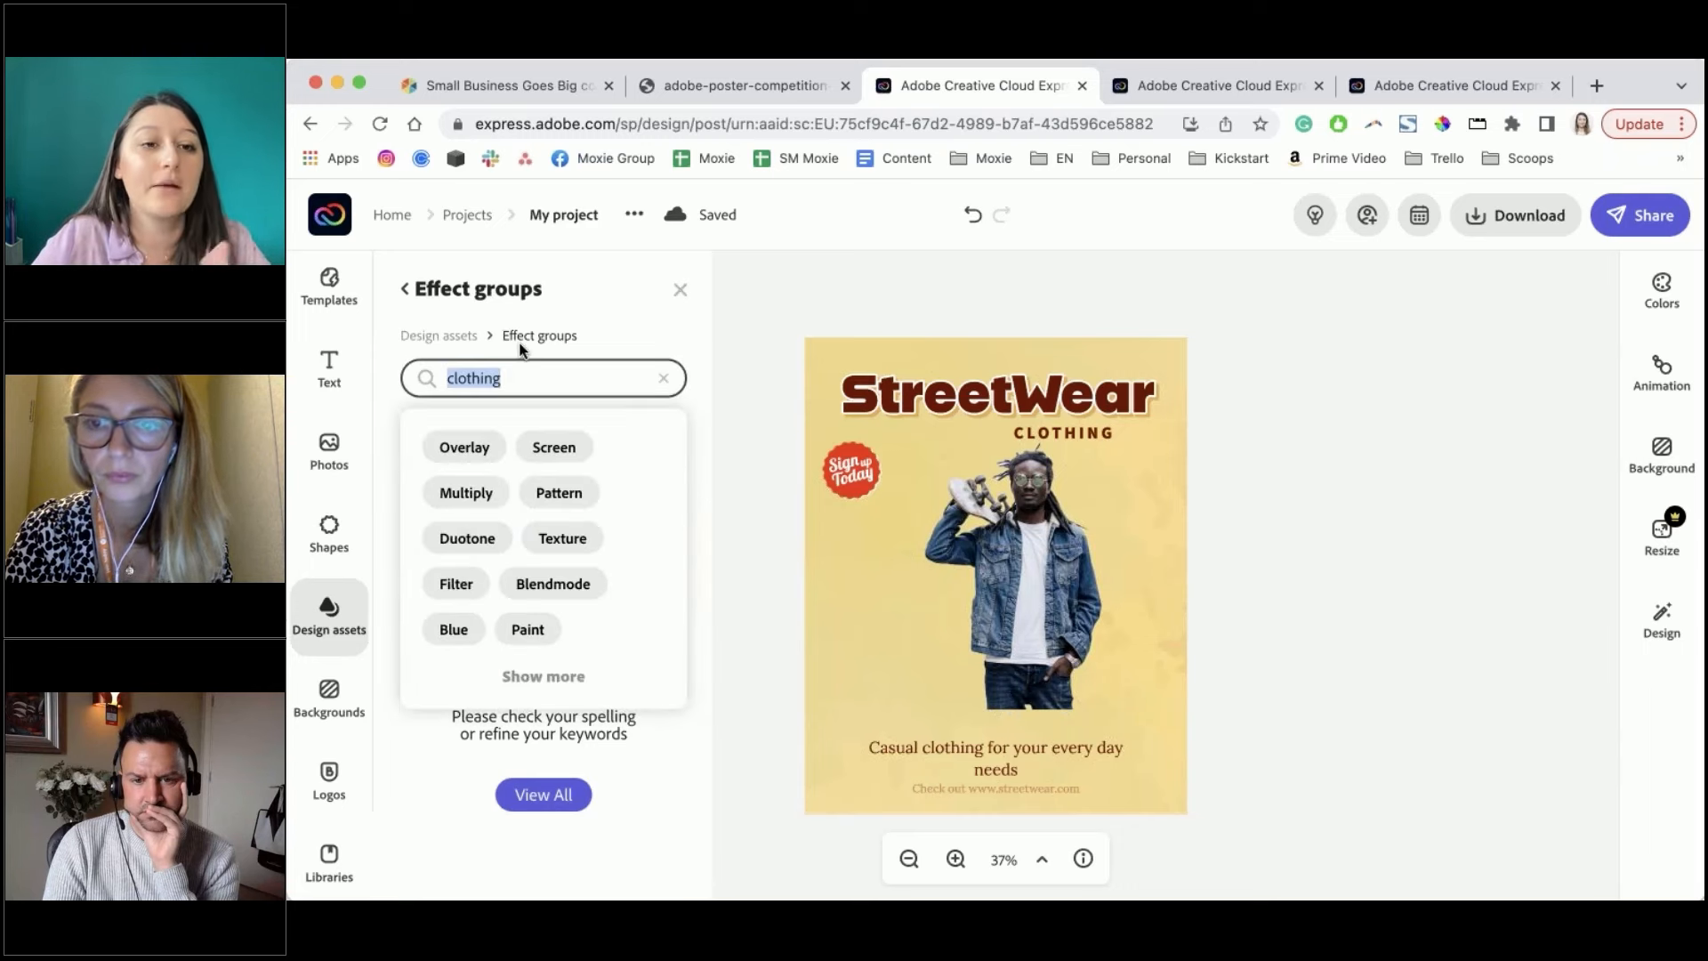
Return to the full design assets collection and search it for "clothes"
left_click(401, 289)
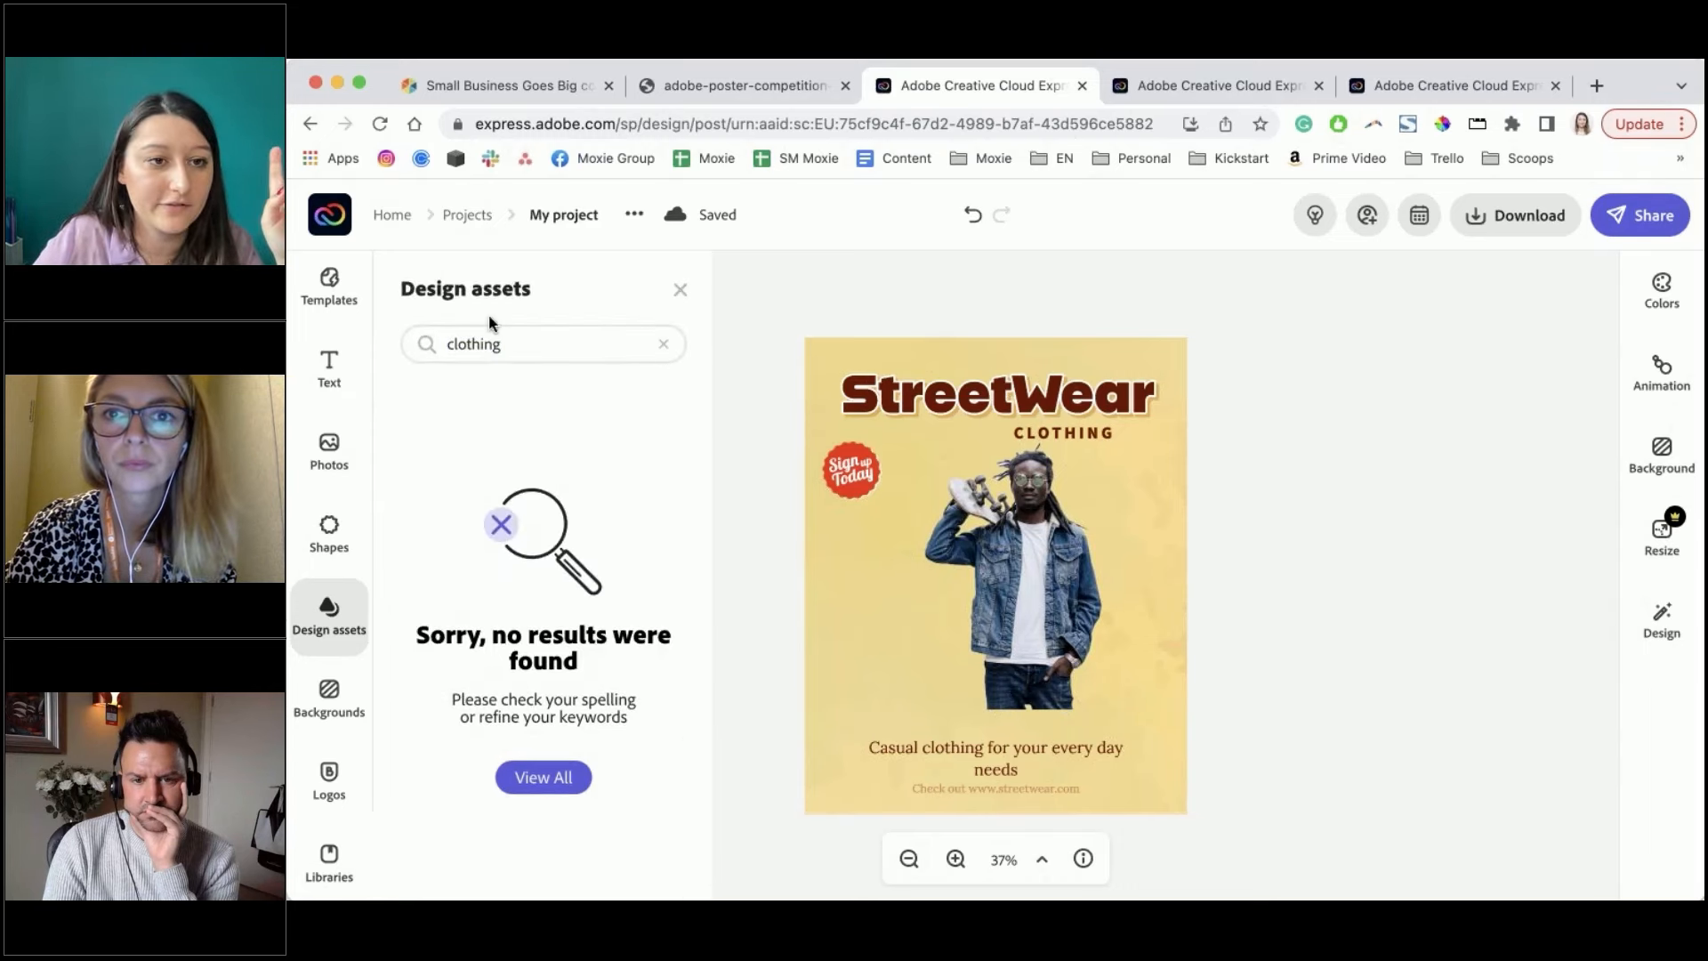
left_click(526, 349)
key("Right")
key("BackSpace")
key("BackSpace")
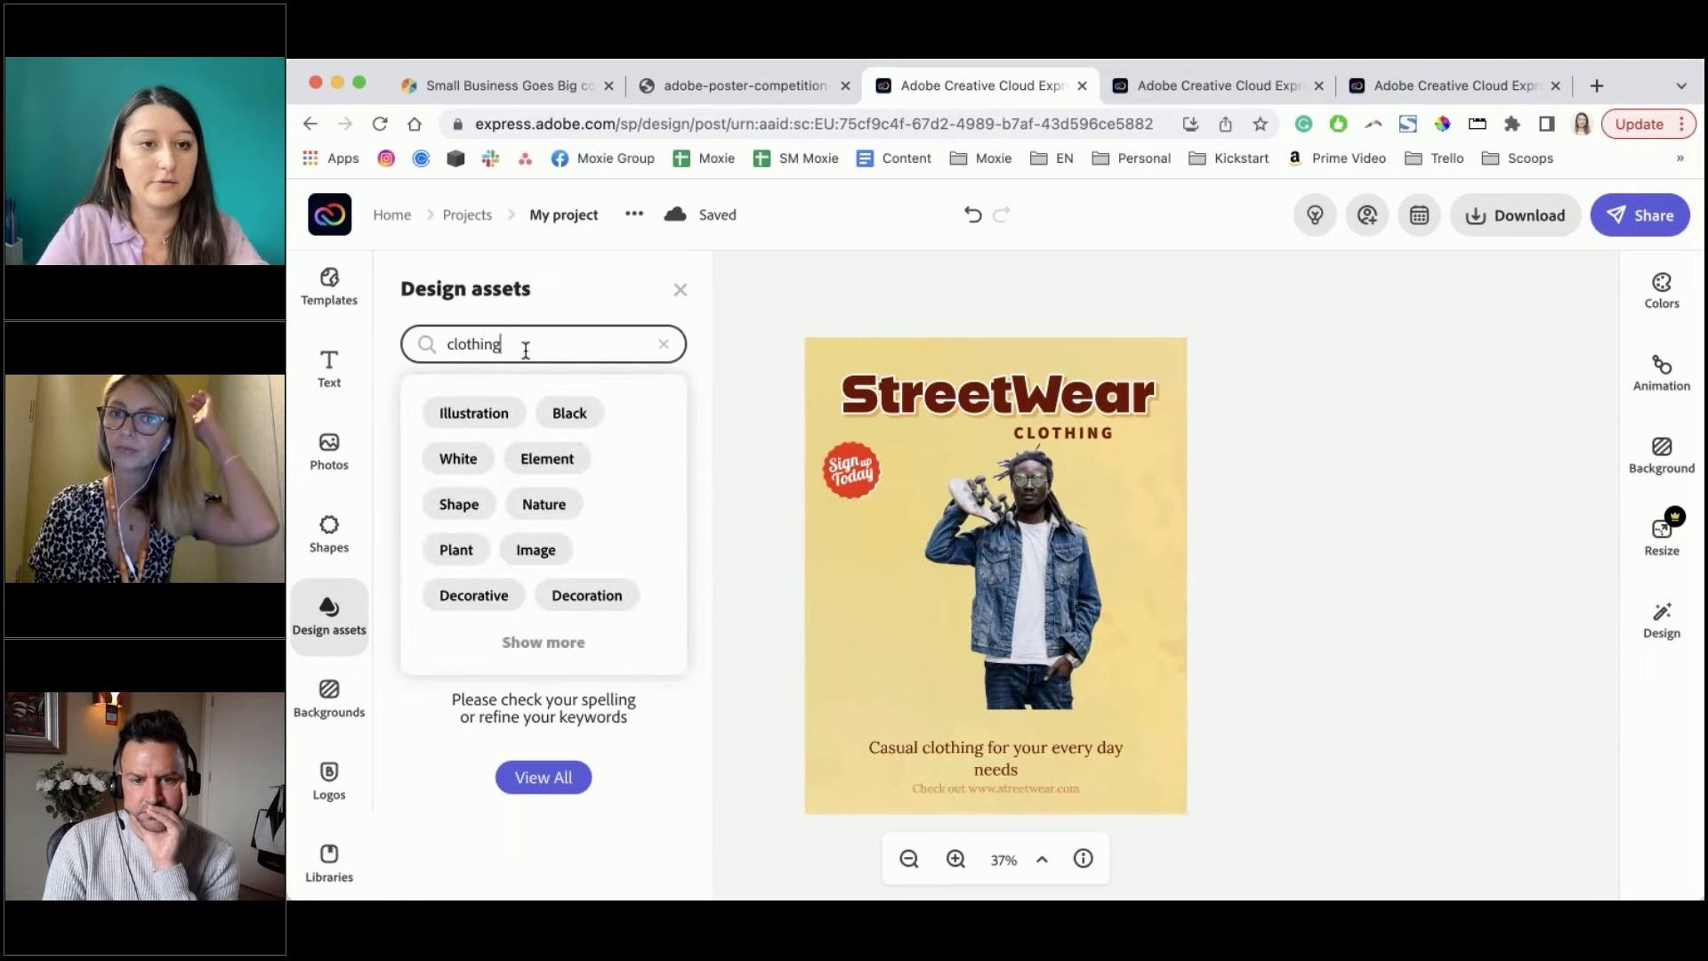
left_click(544, 781)
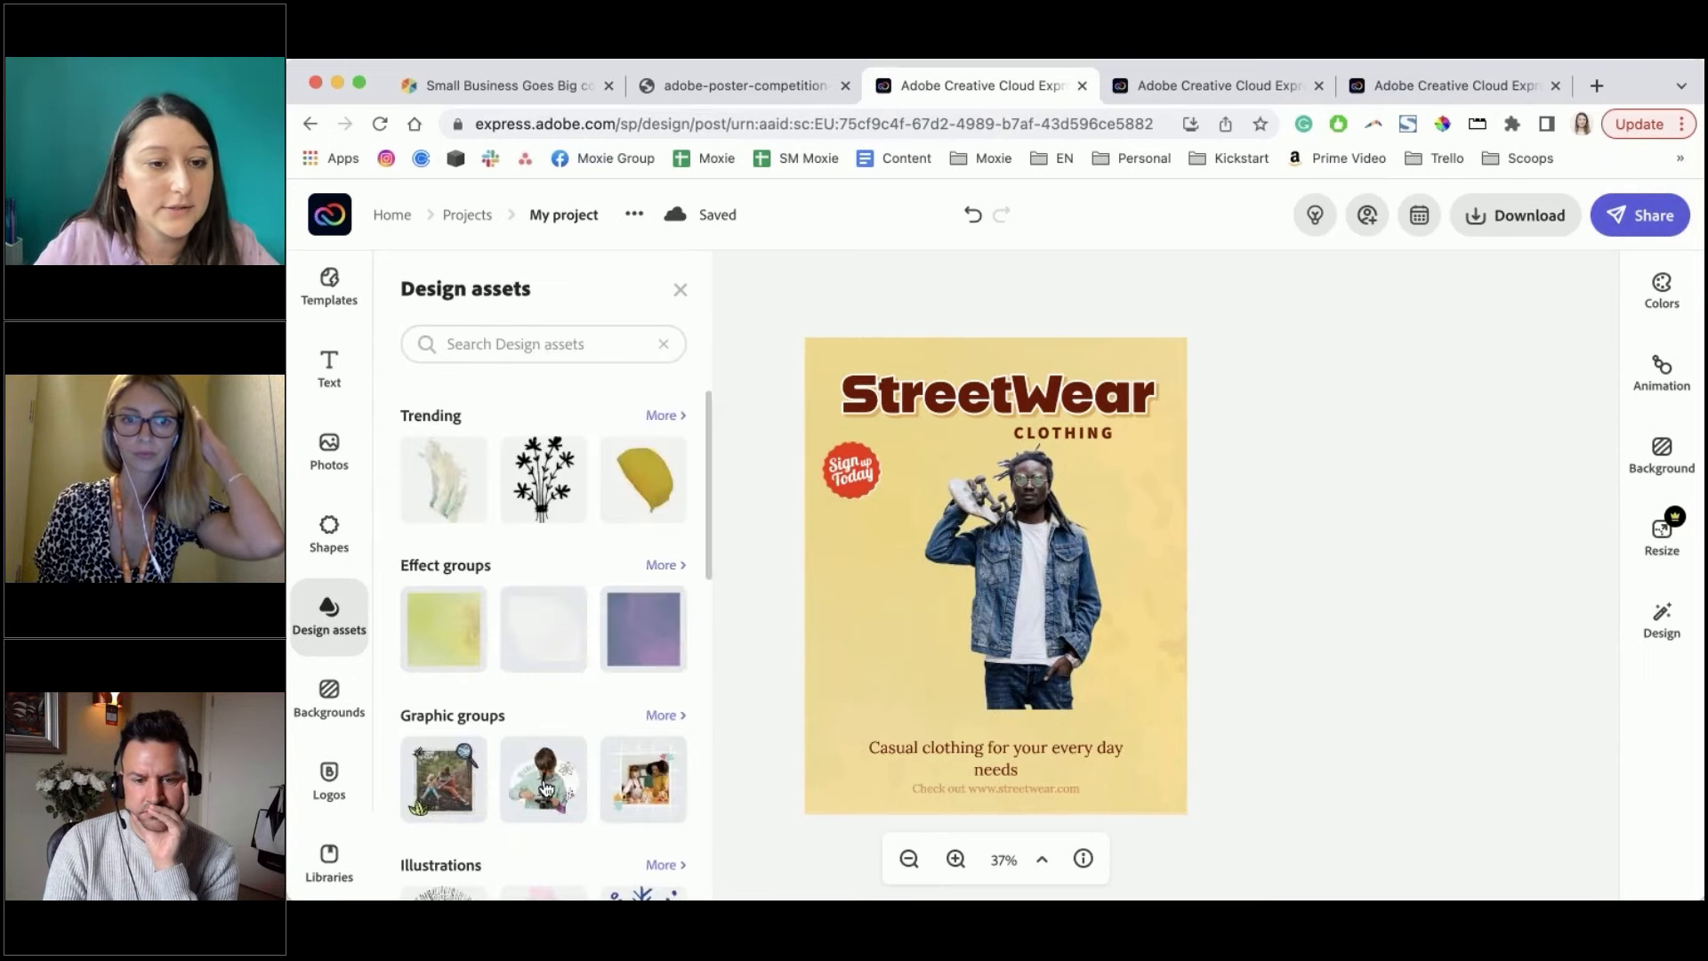
left_click(520, 344)
type("clothe")
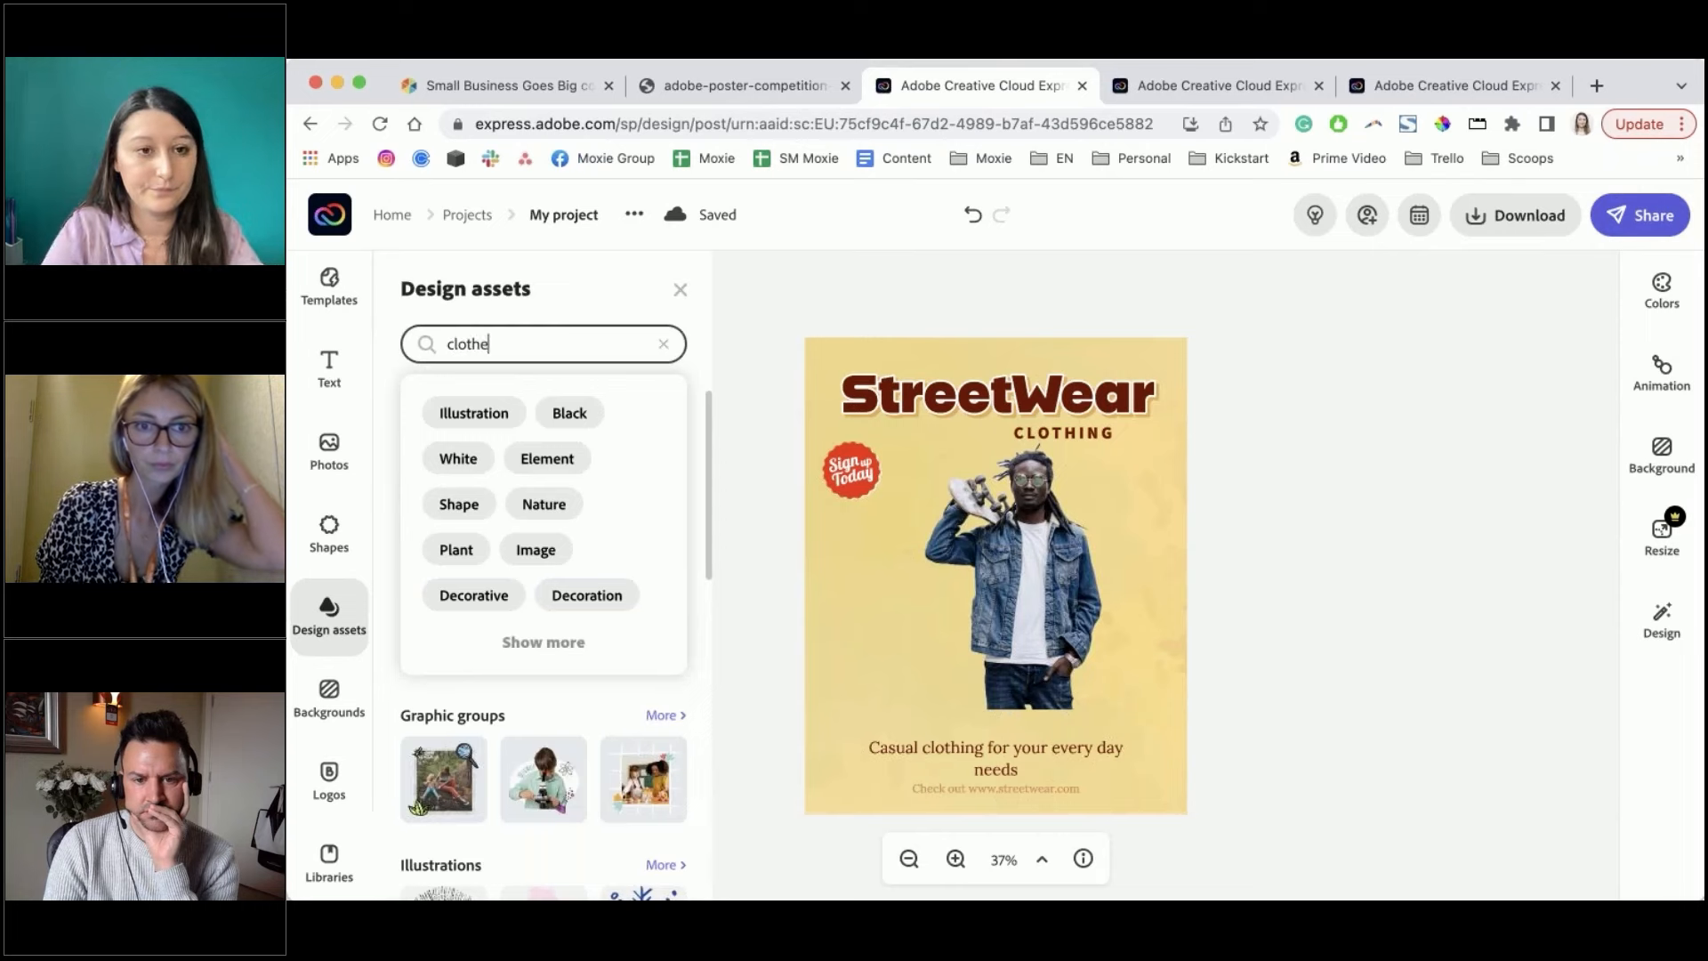
type("s")
key("Return")
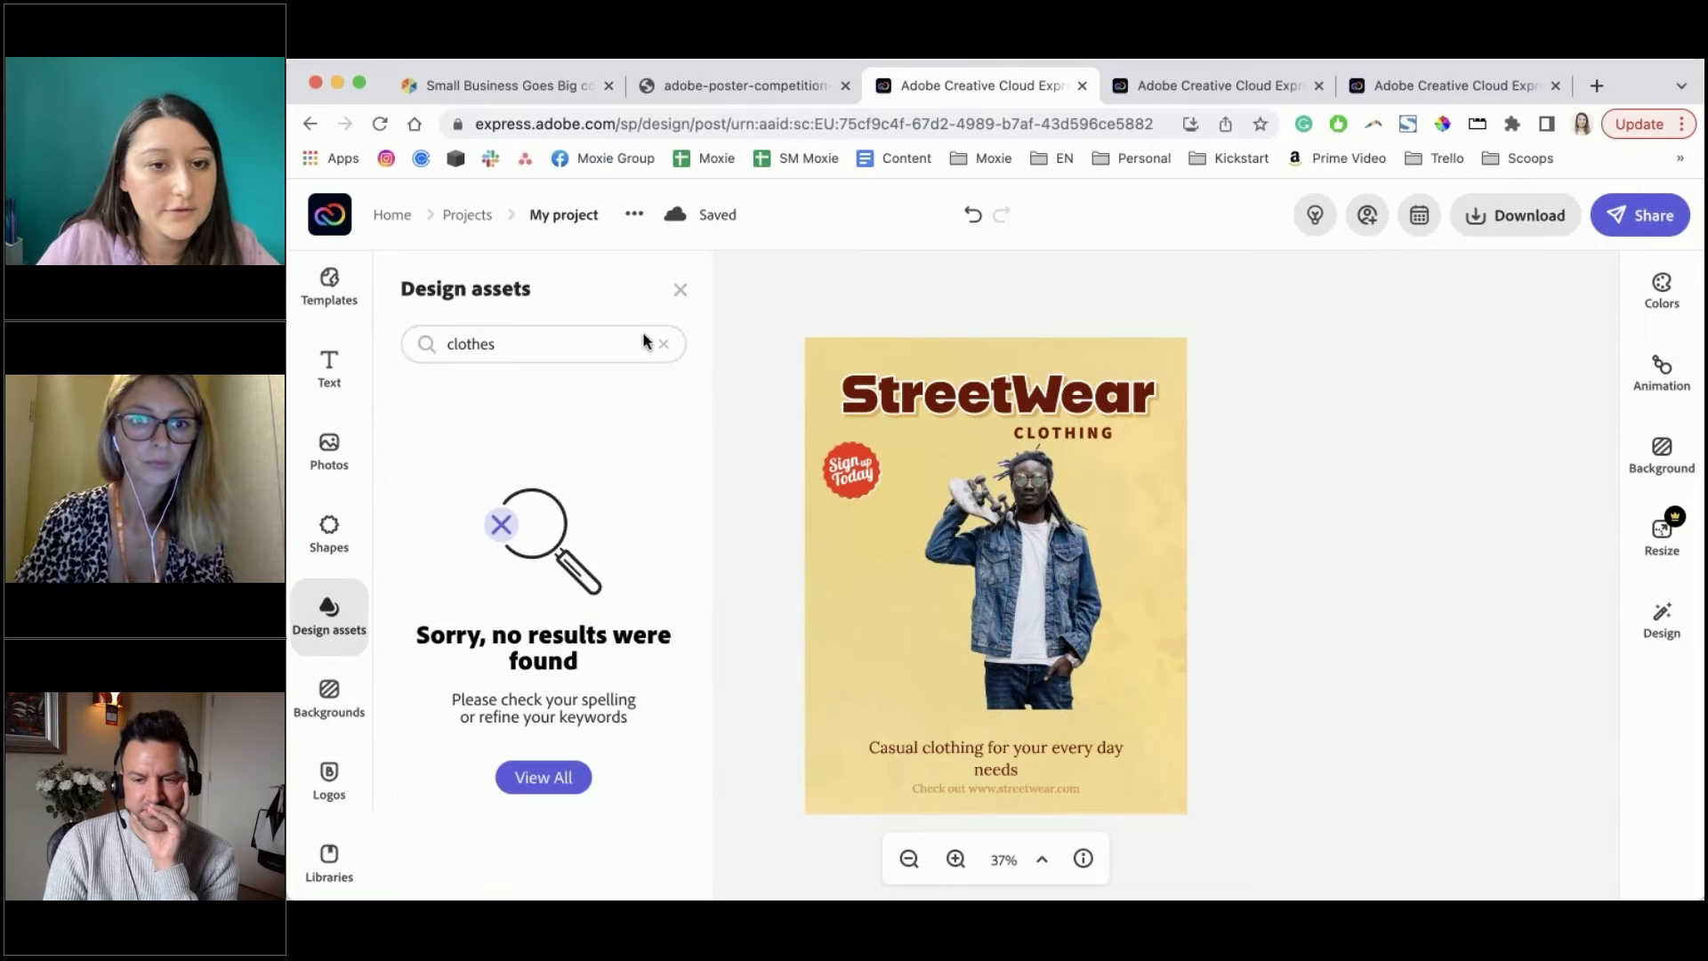
Clear the design assets search and reopen the overview of all asset categories
left_click(654, 344)
left_click(664, 343)
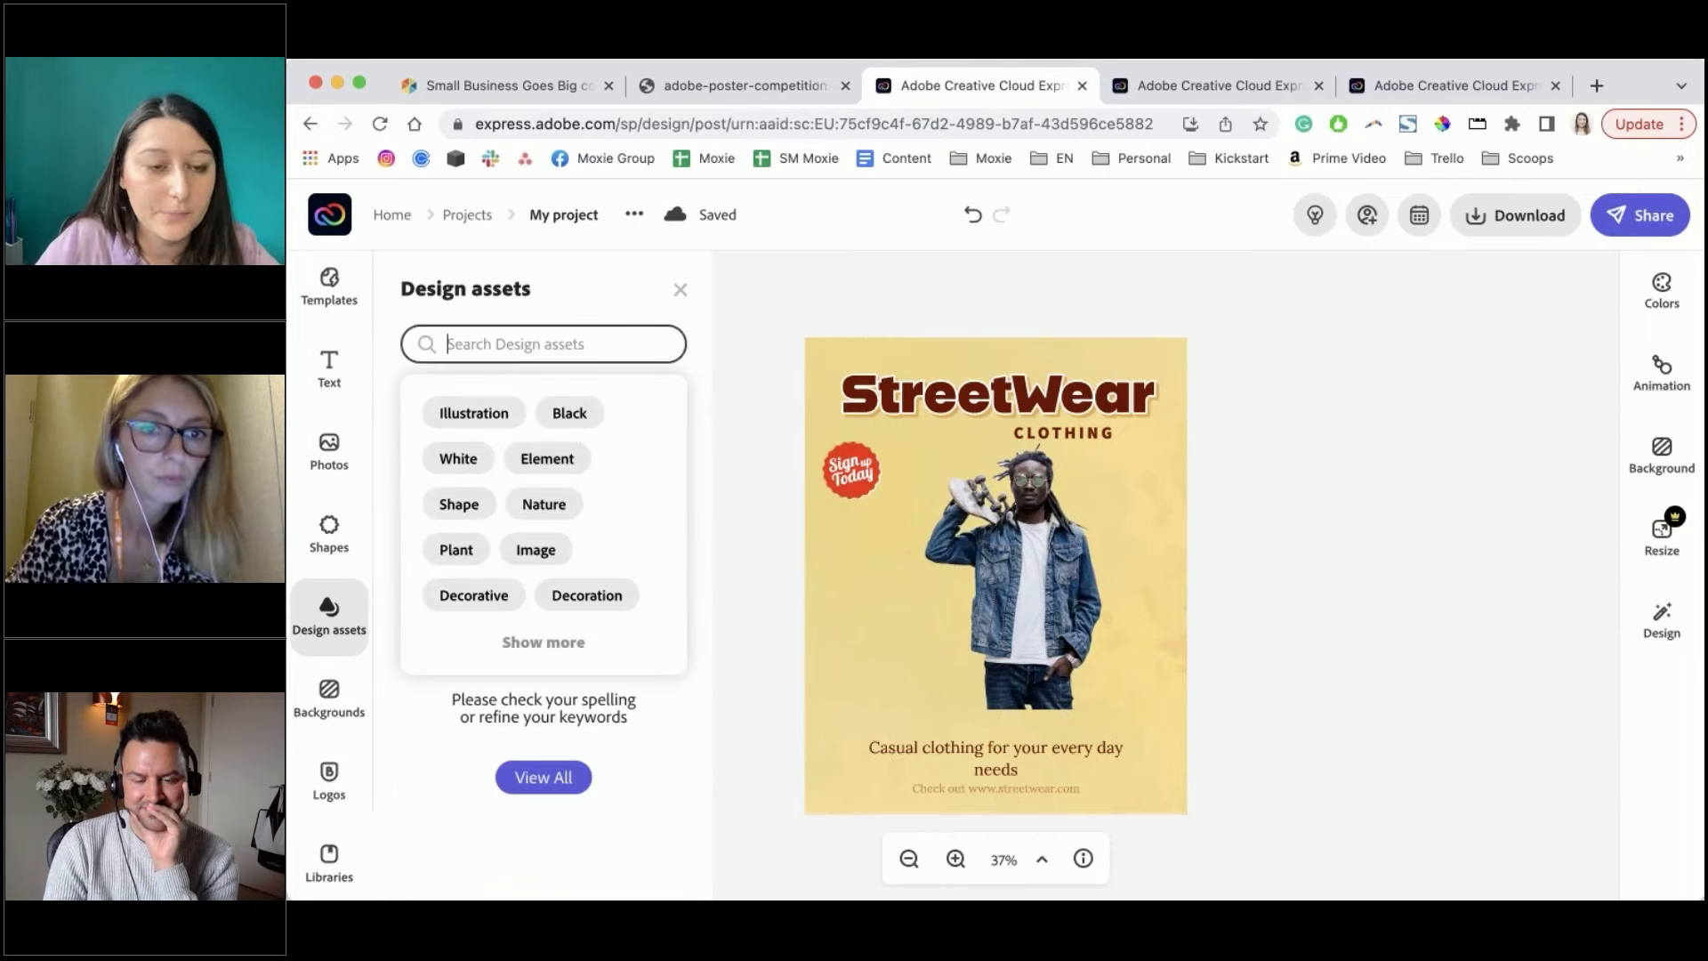
left_click(682, 285)
left_click(681, 286)
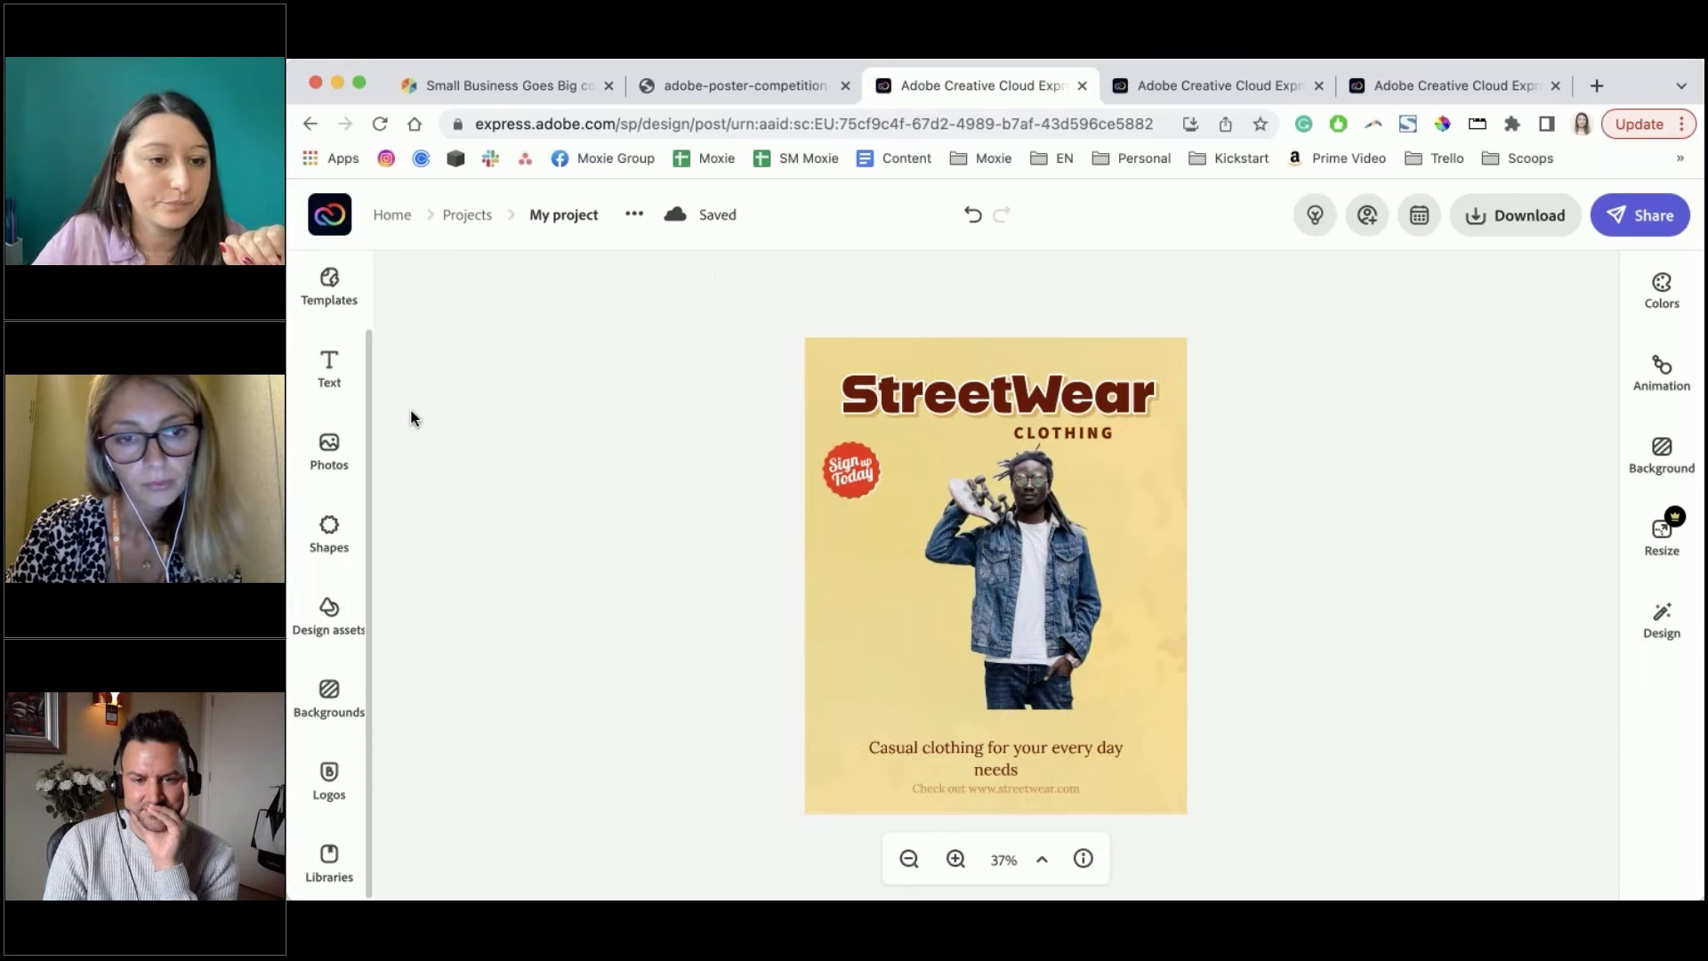
left_click(329, 612)
left_click(663, 344)
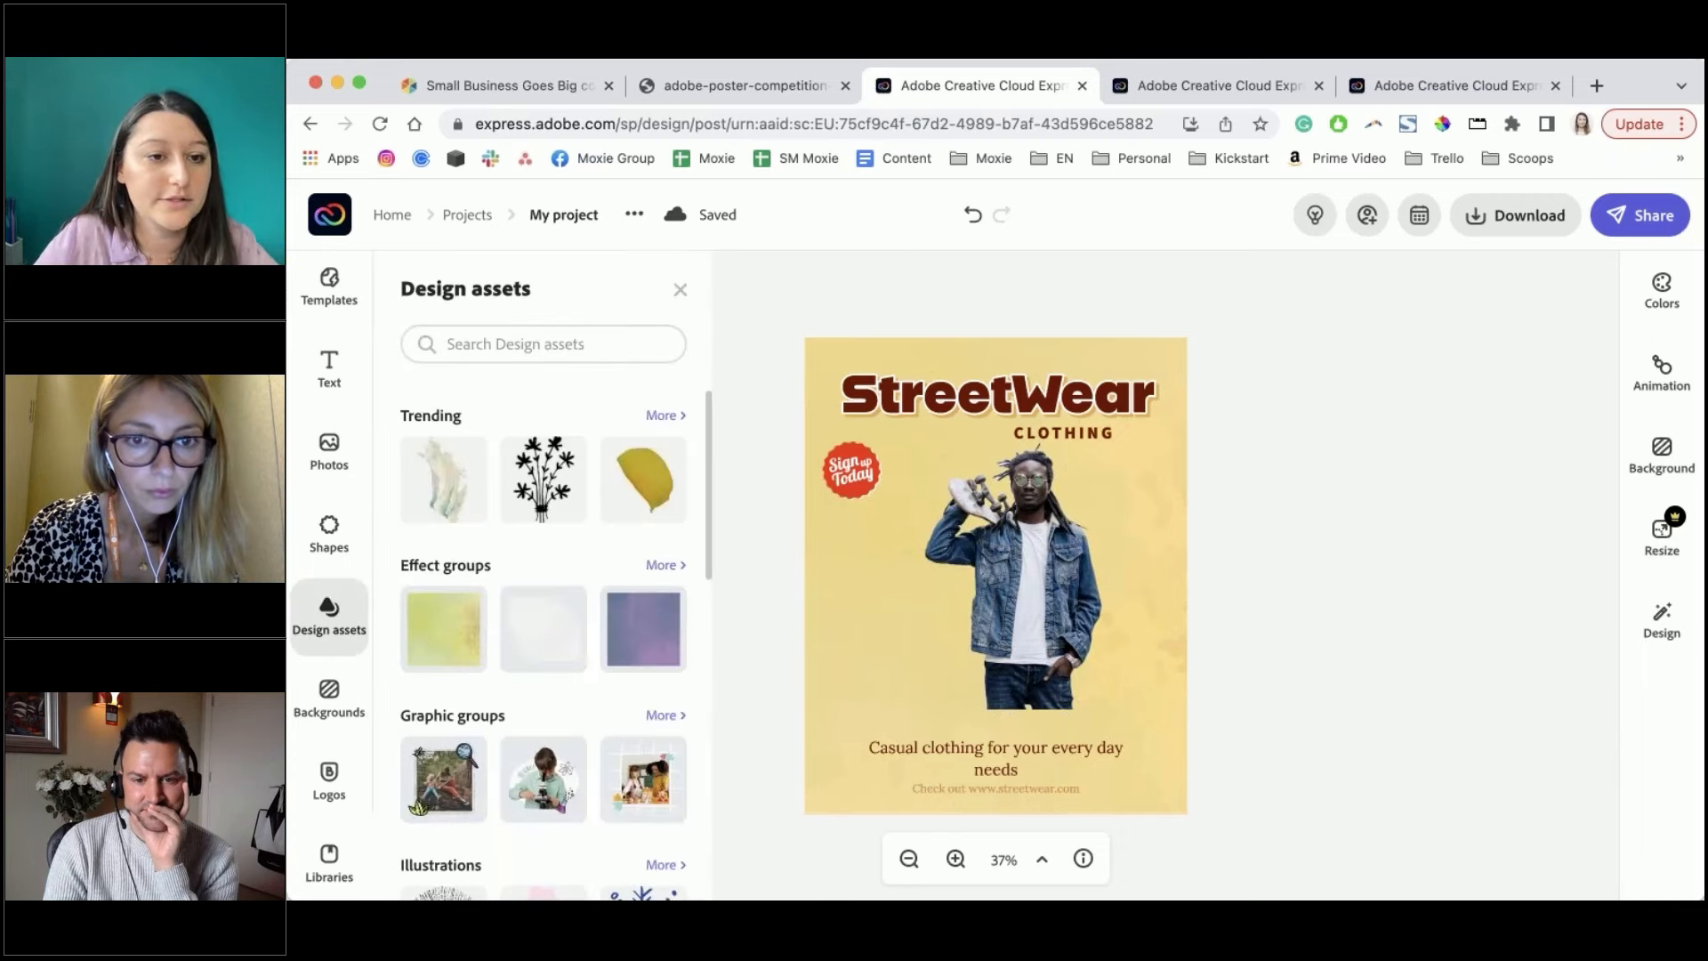
Find the watermelon slice among the trending design assets and add it to the poster
scroll(659, 389, "down", 3)
scroll(660, 389, "up", 3)
left_click(663, 416)
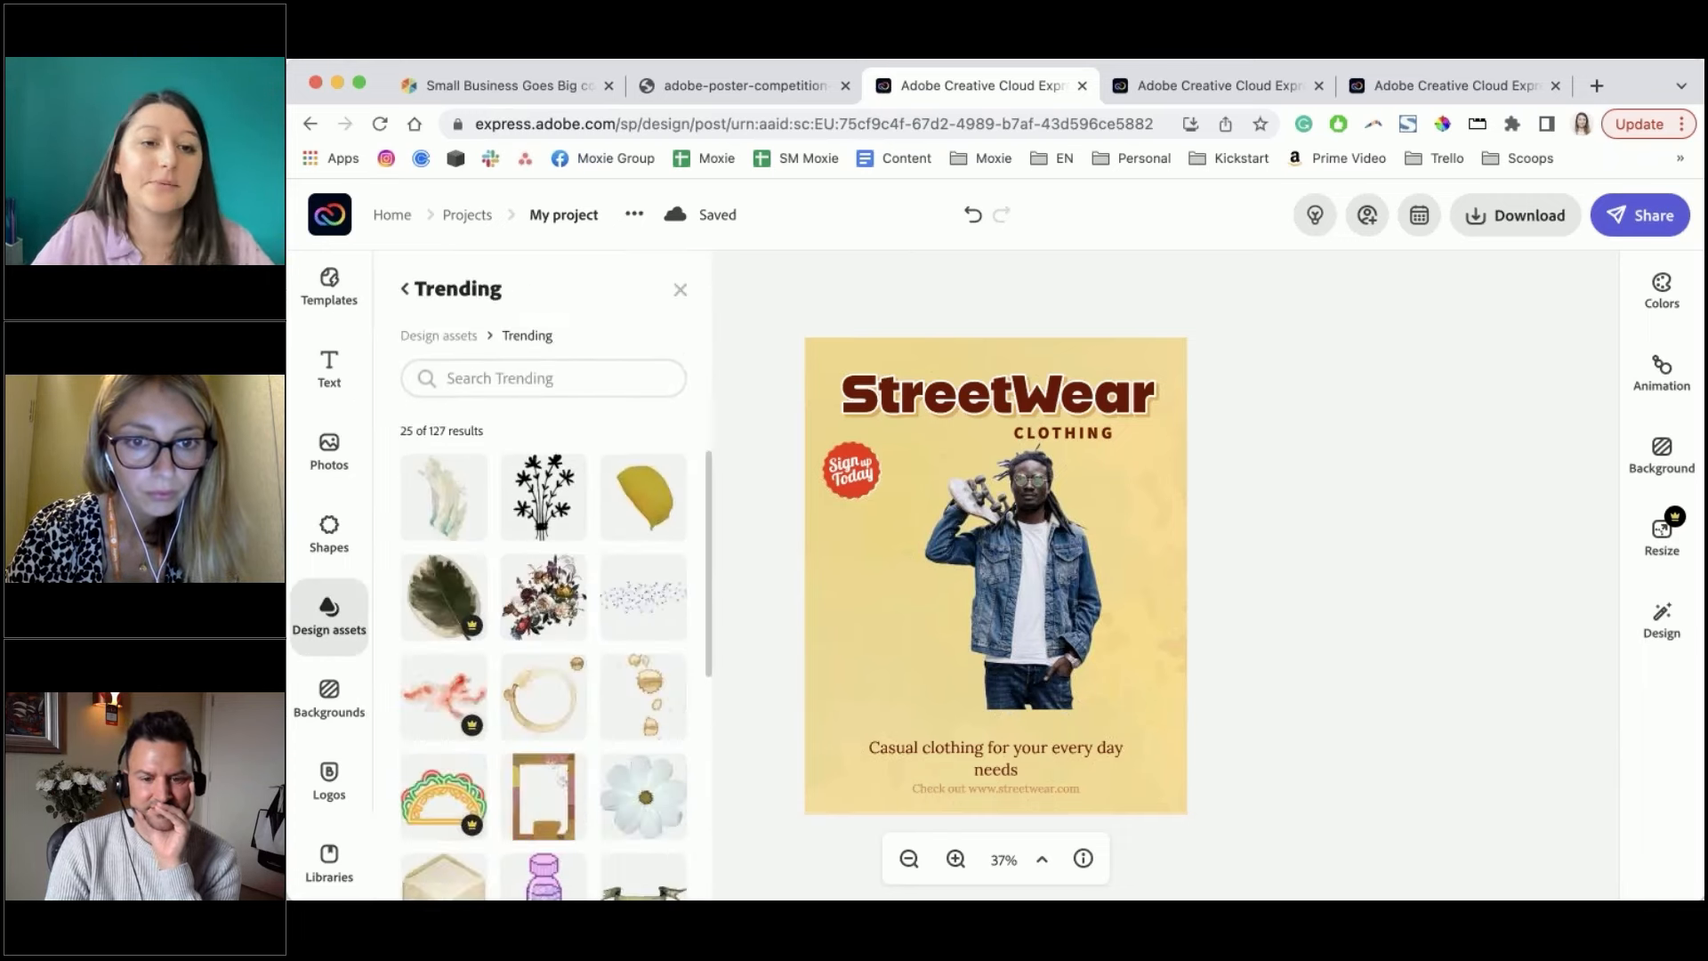
scroll(543, 667, "down", 5)
scroll(542, 676, "down", 5)
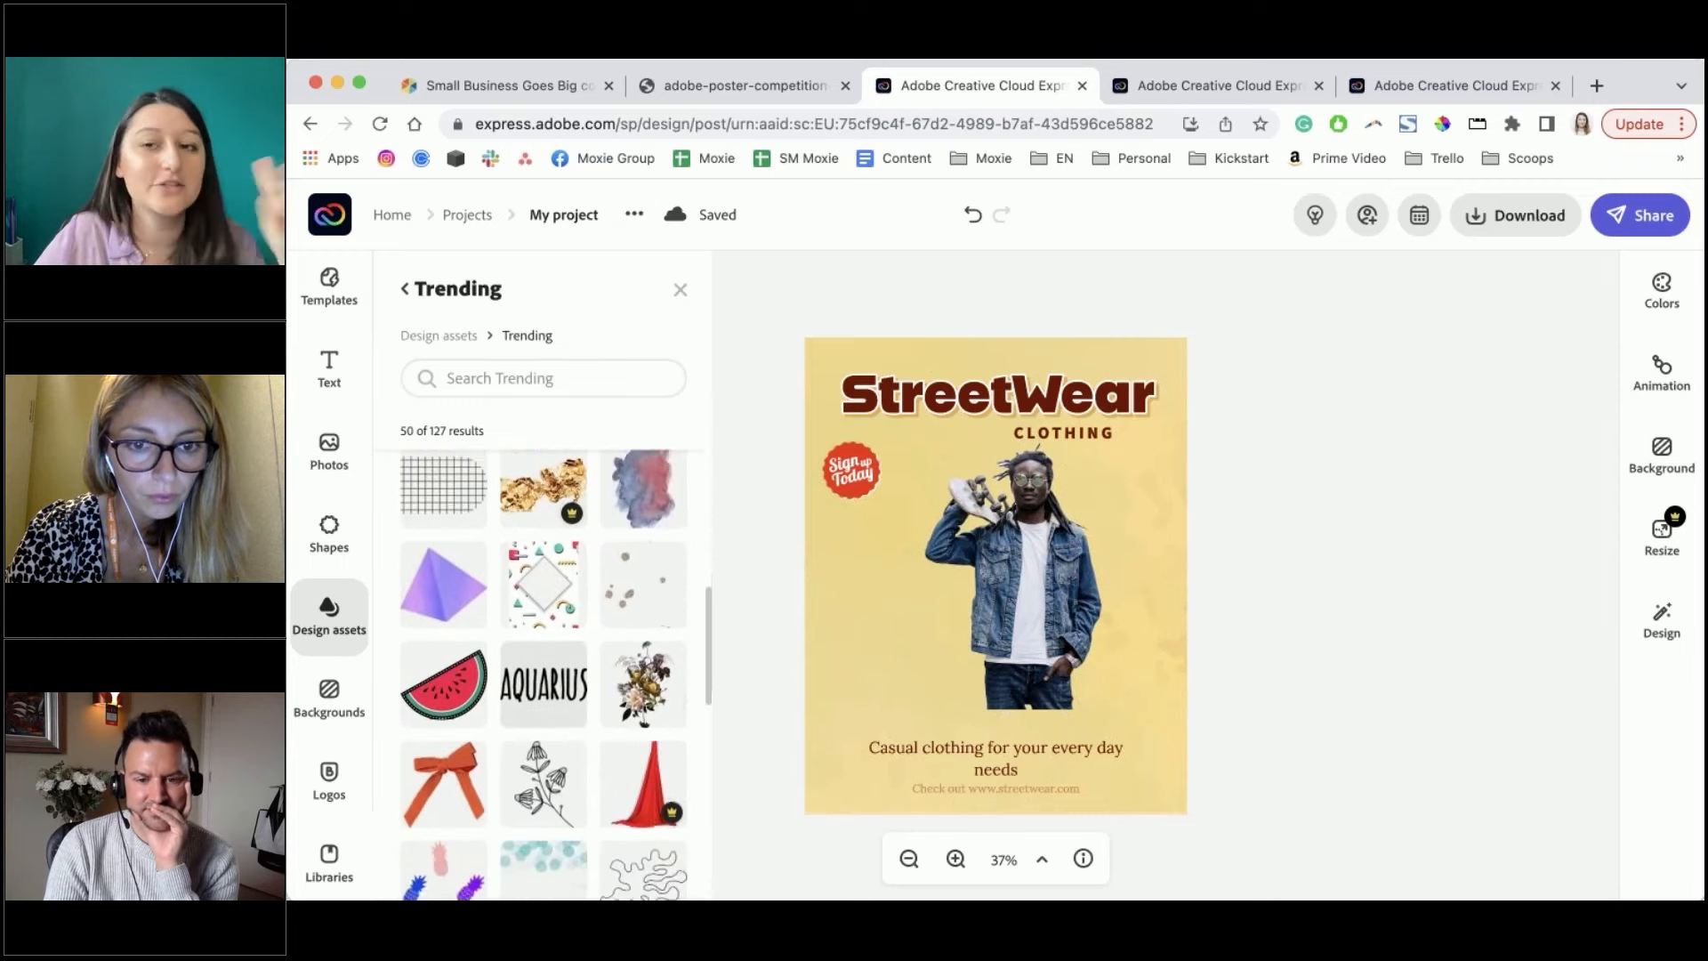
scroll(443, 533, "down", 1)
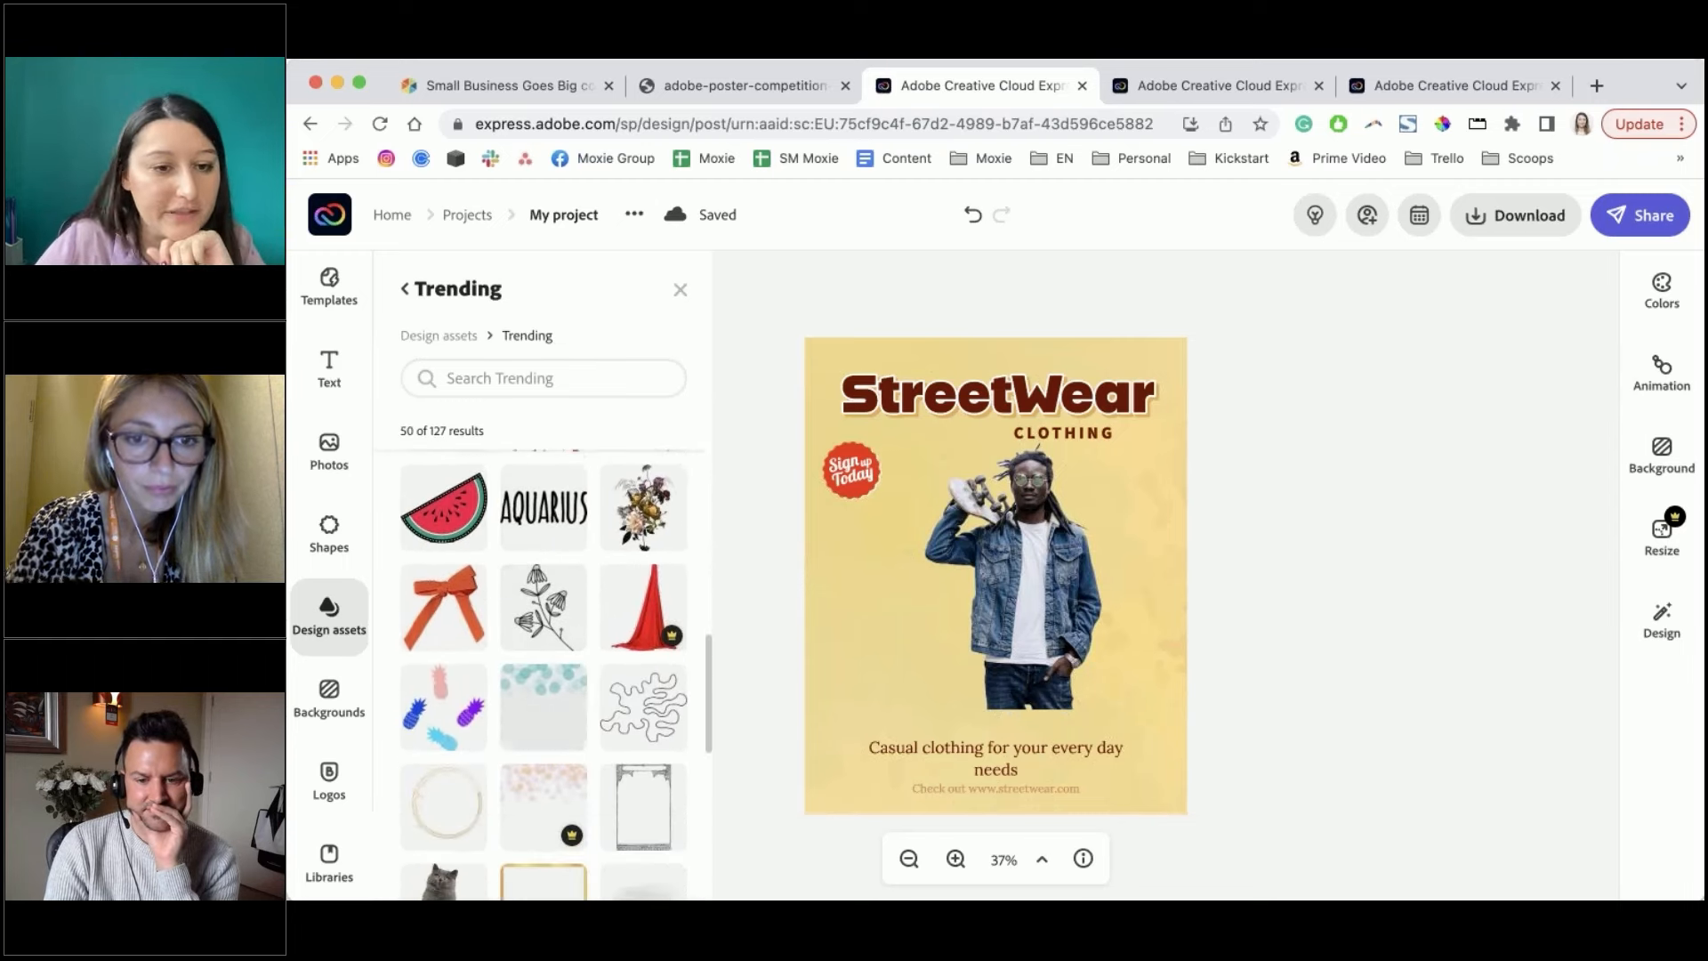
left_click(443, 507)
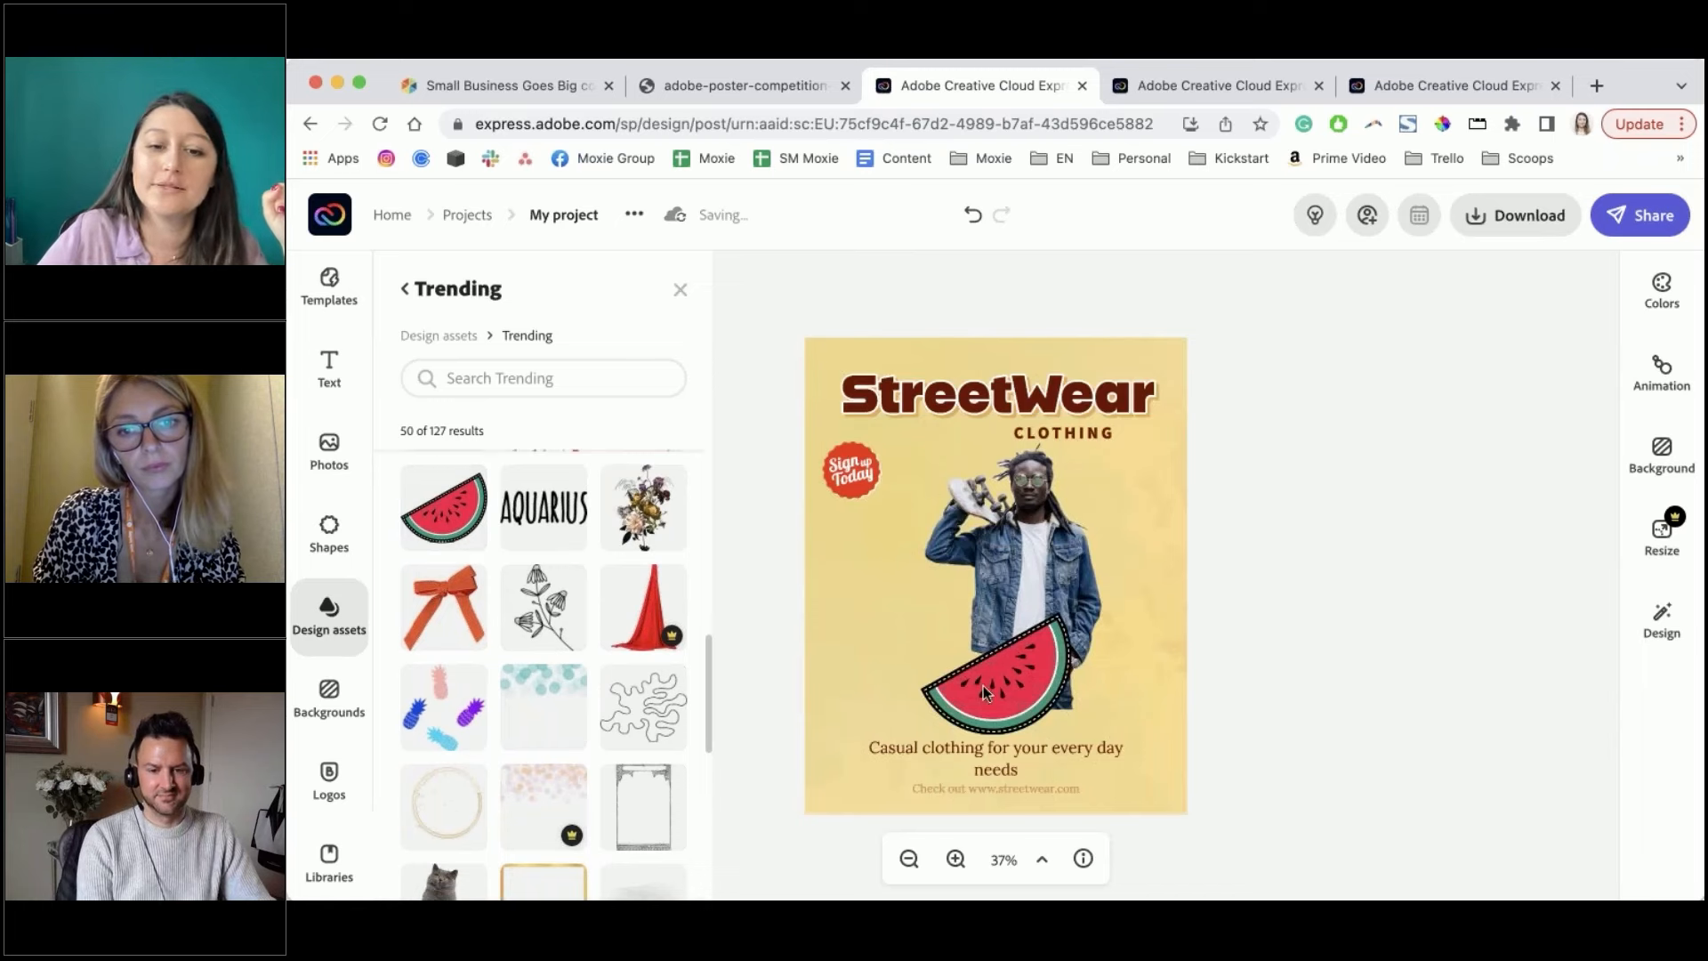
Shrink and rotate the watermelon slice beside the man's legs, and place a rotated duplicate on the poster's right edge beside his head
left_click(1023, 687)
left_click_drag(1072, 616, 1032, 660)
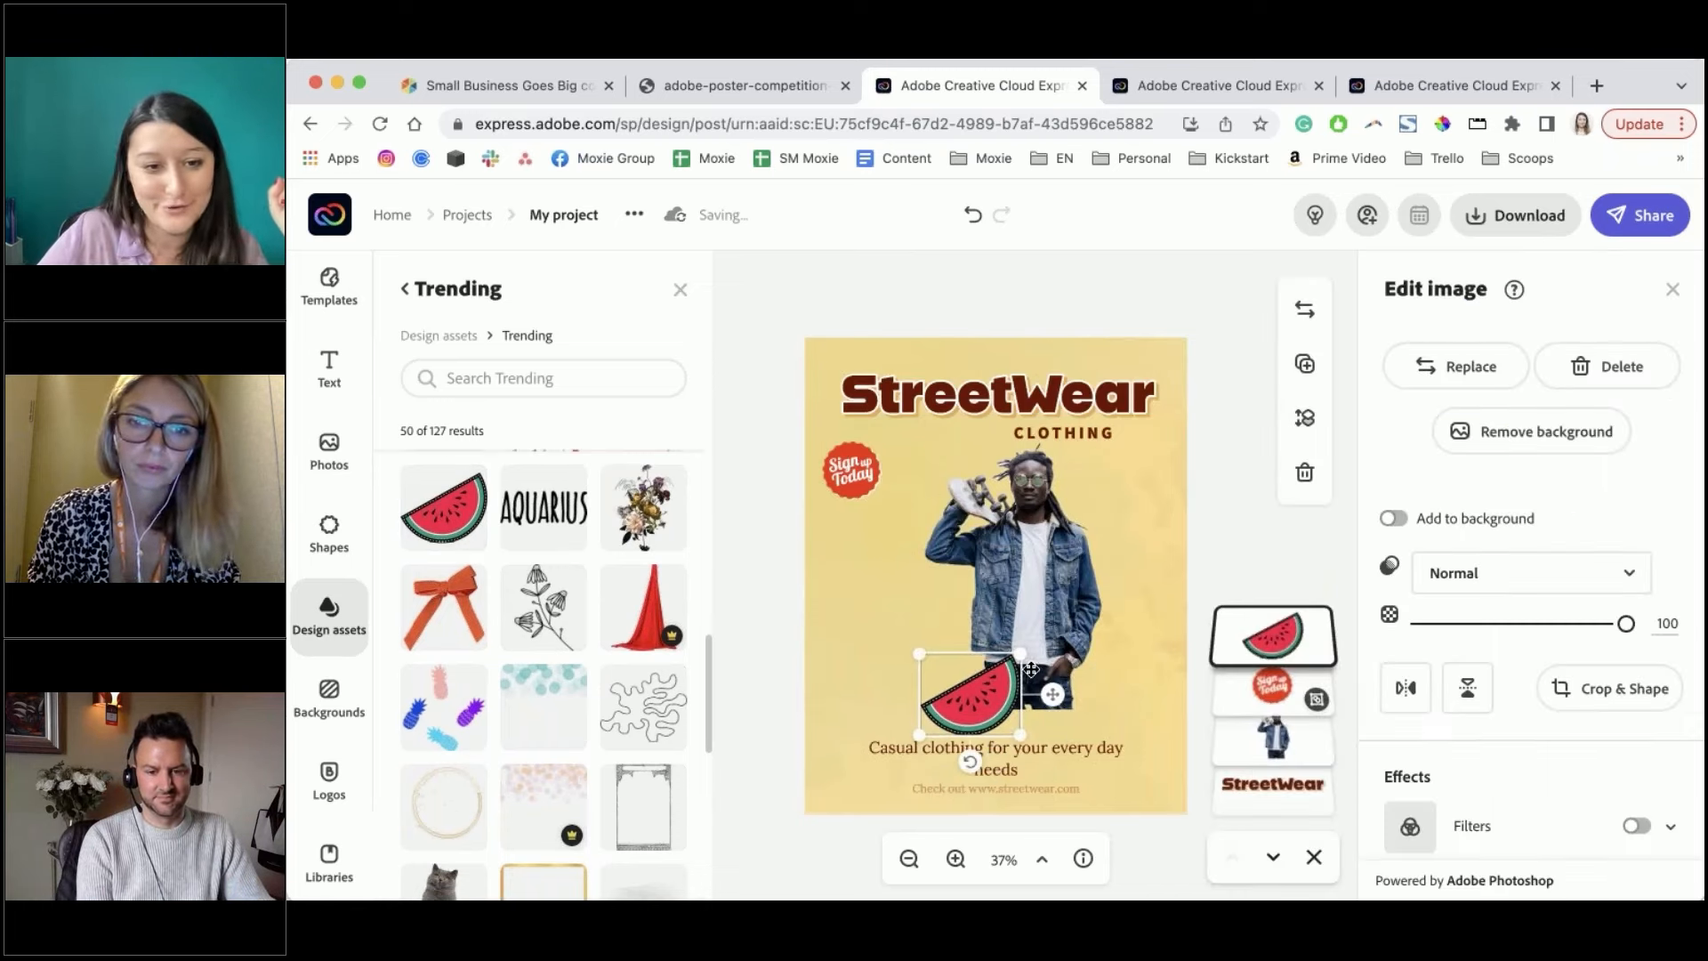
left_click_drag(983, 774, 867, 688)
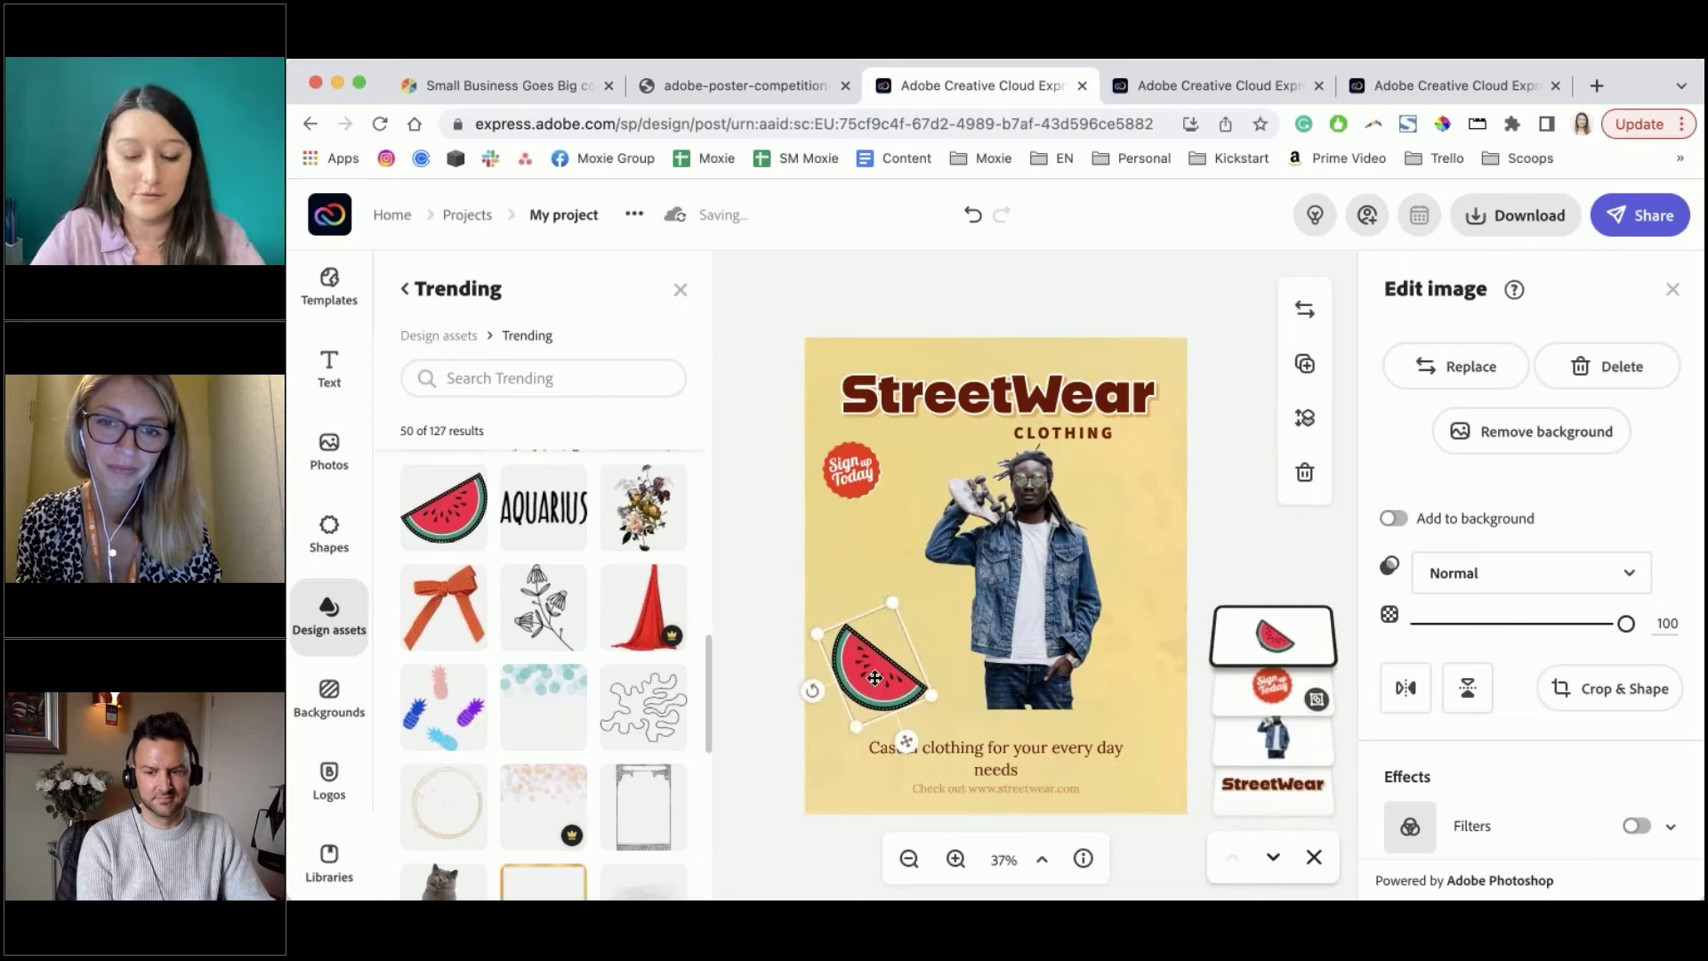
key("super+d")
left_click_drag(875, 678, 1220, 523)
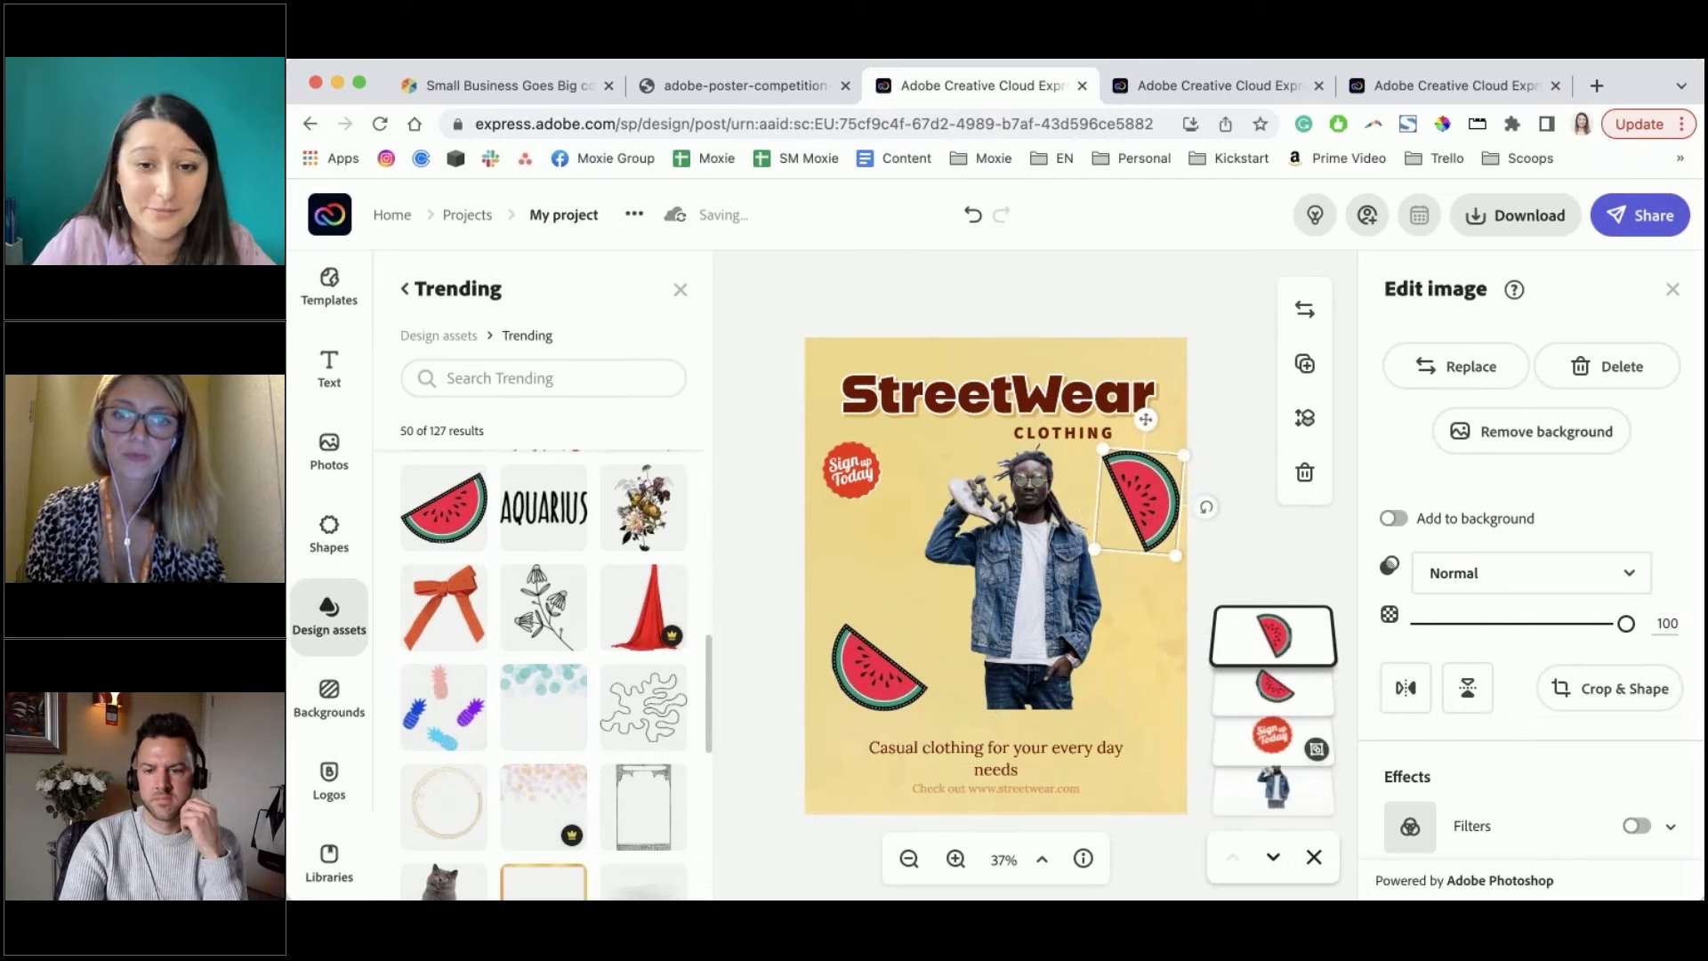
Add the colourful pineapples graphic and shift it past the poster's right edge, leaving the blue pineapple beside the man's legs
left_click(480, 669)
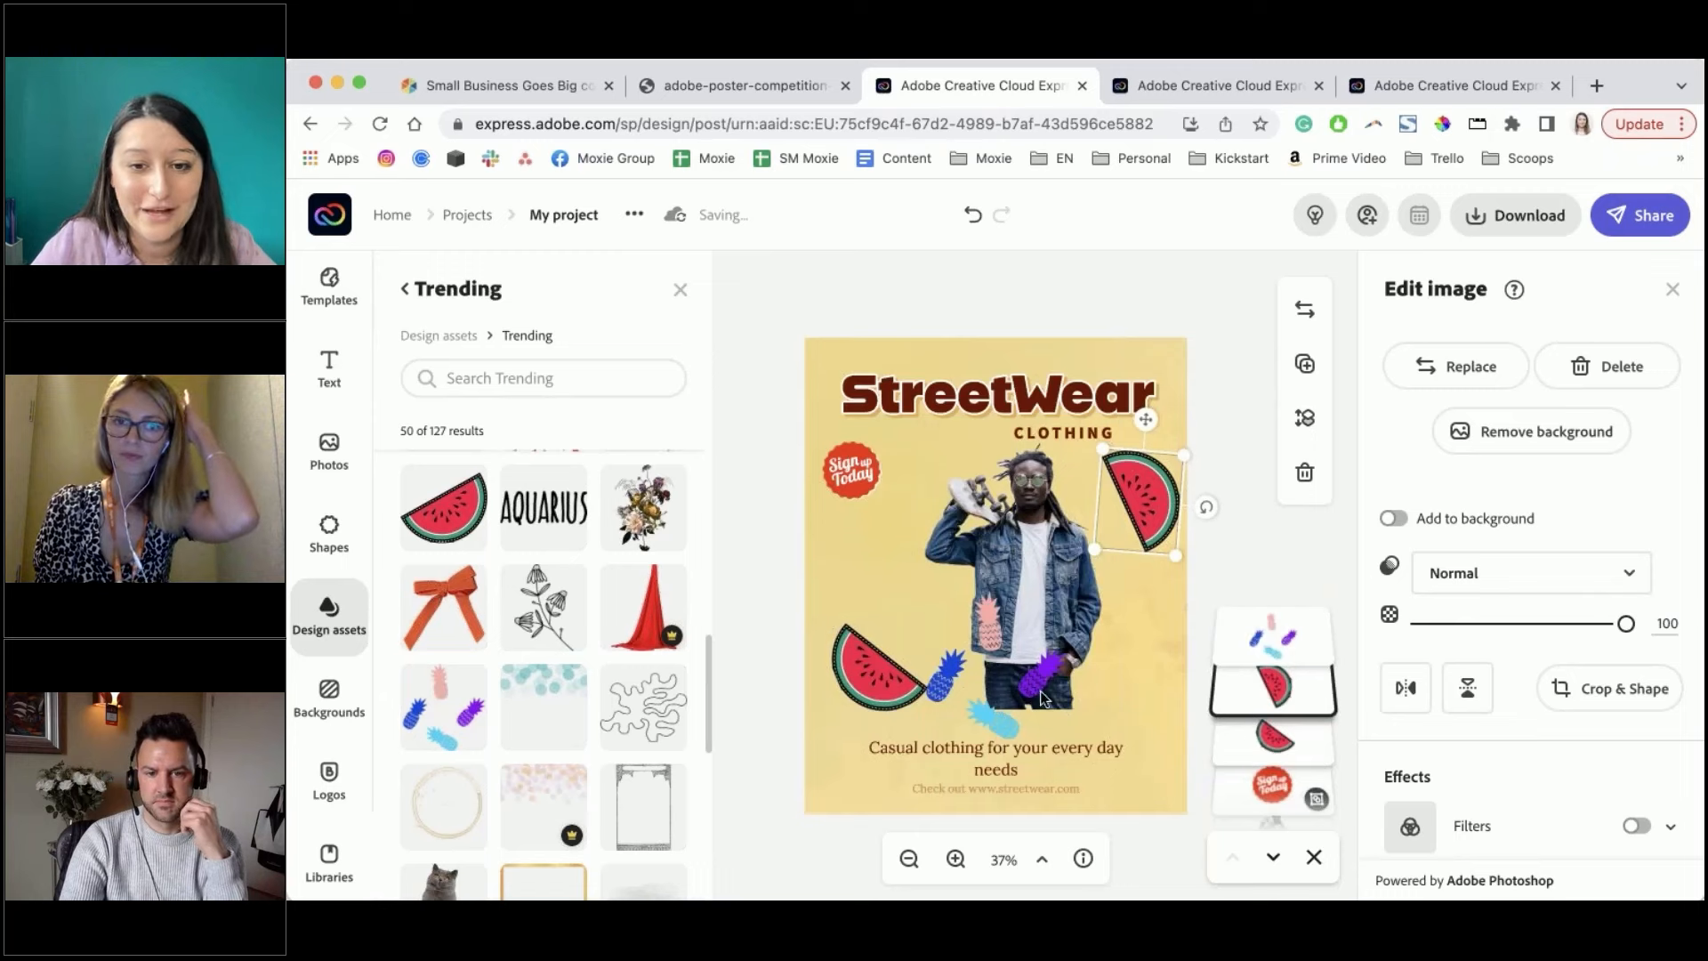
left_click_drag(1034, 685, 1231, 680)
left_click(1272, 636)
left_click_drag(1136, 735, 1103, 749)
left_click(1232, 525)
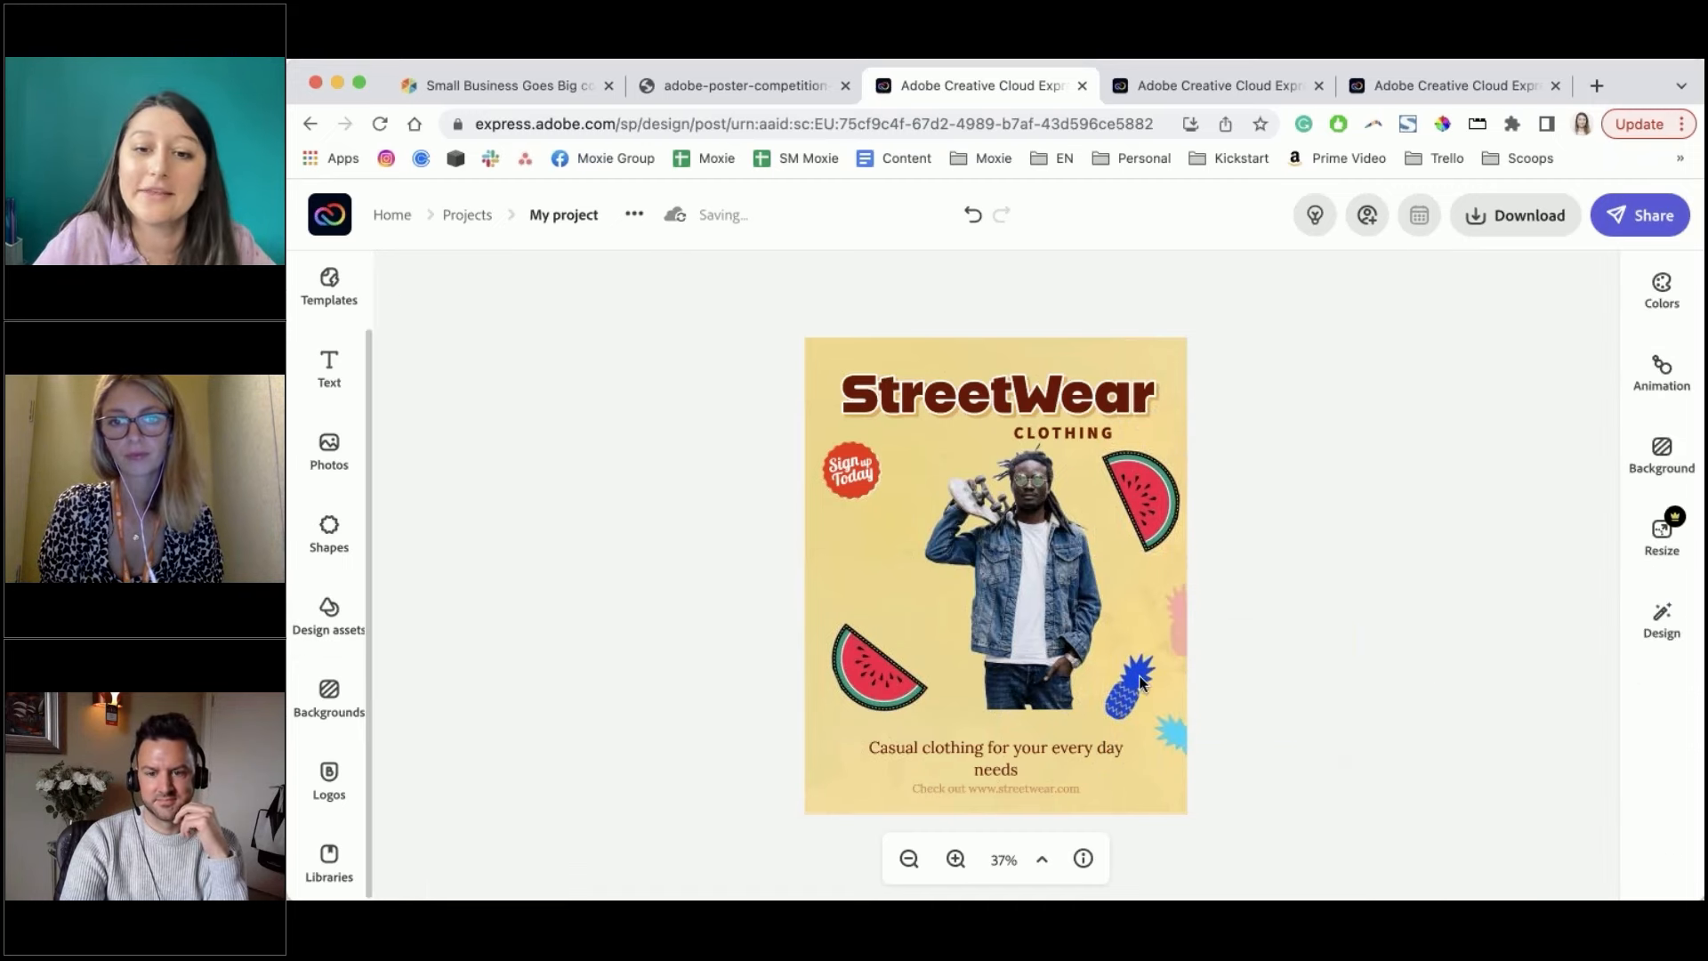
left_click_drag(1141, 684, 1183, 685)
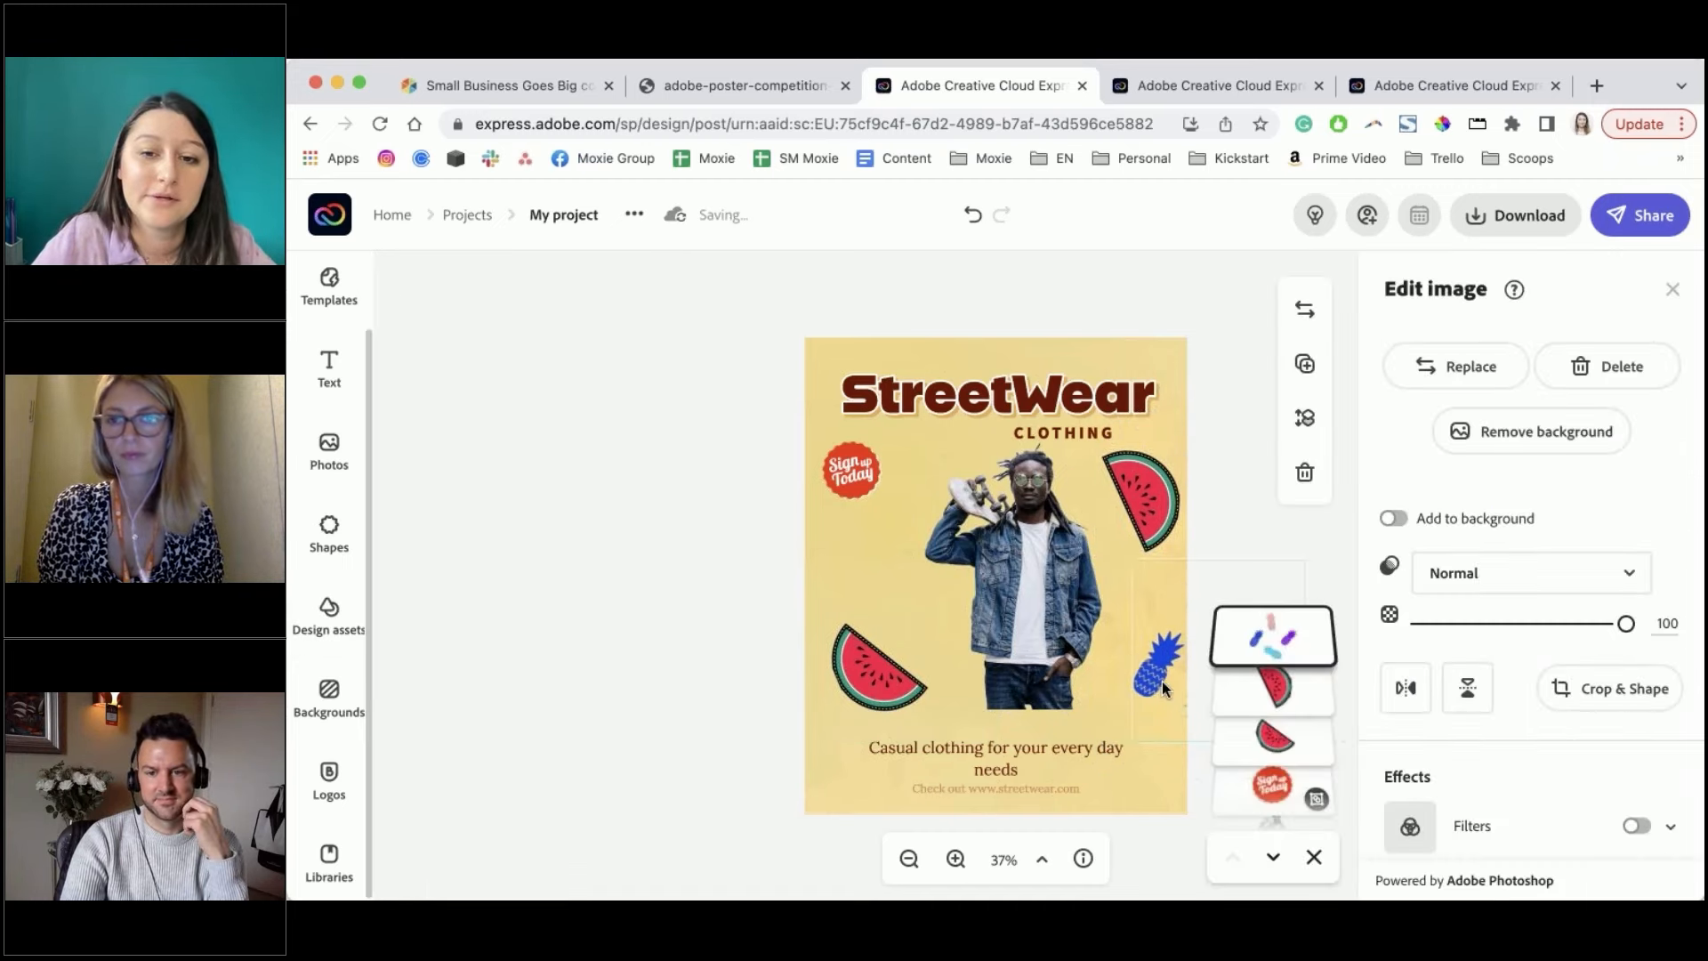
left_click(1217, 499)
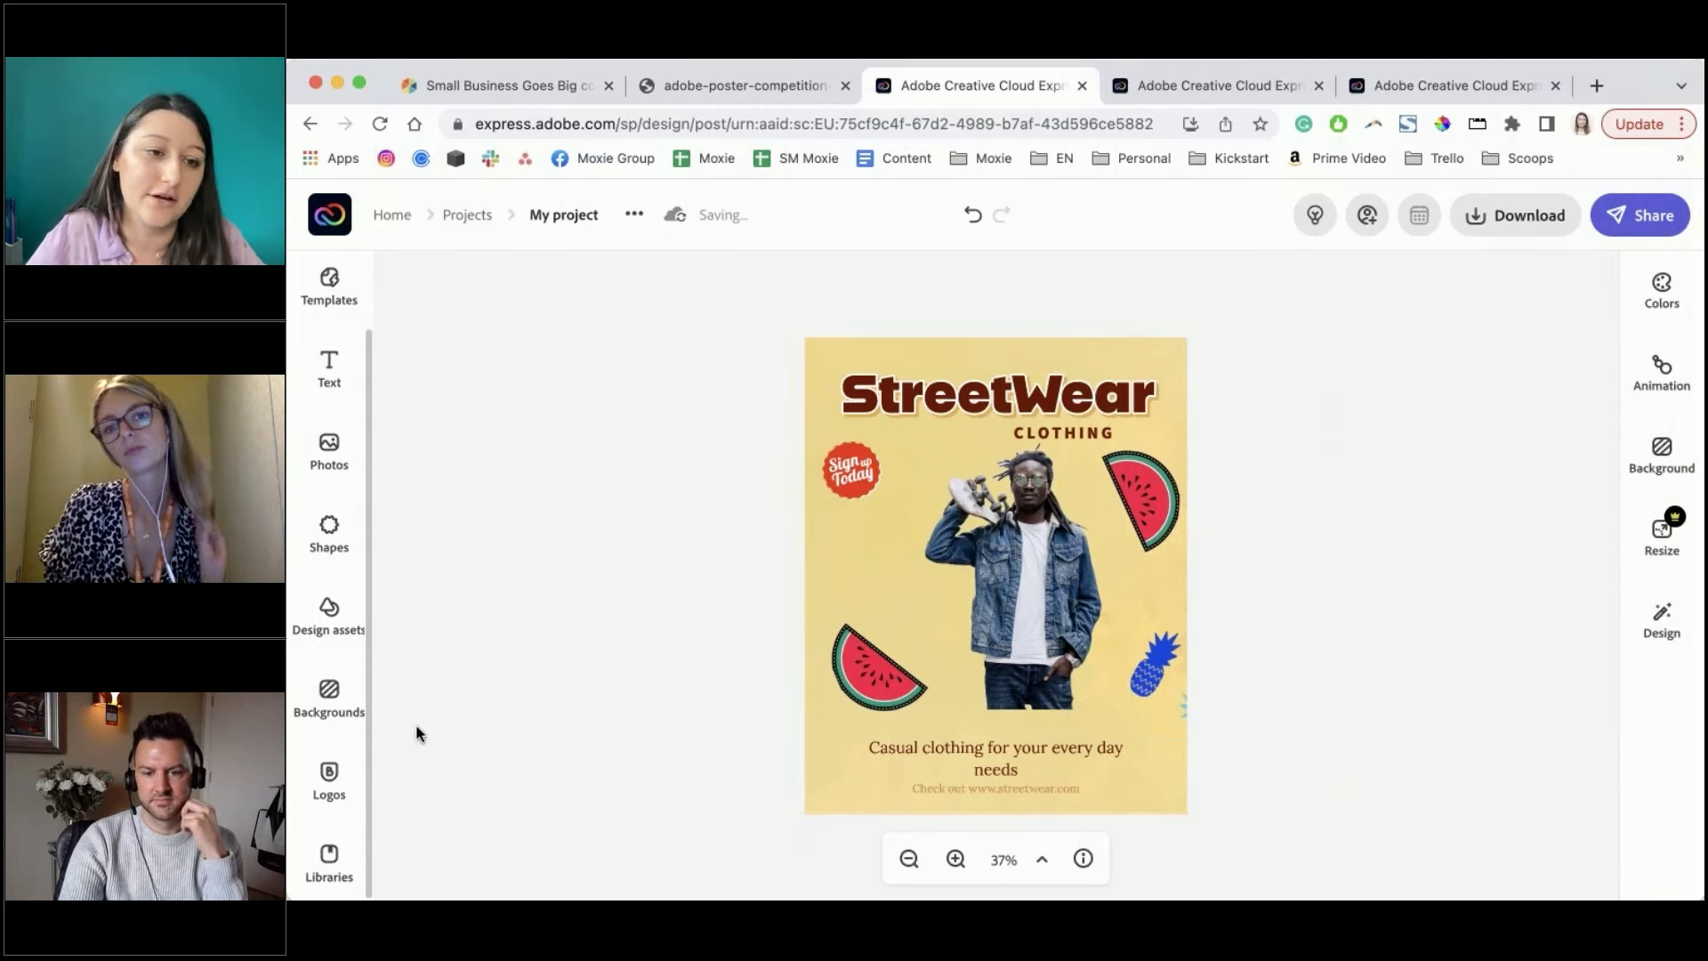
Find the pink heart-shaped sunglasses among the trending design assets and add them to the poster
left_click(328, 614)
scroll(542, 676, "down", 10)
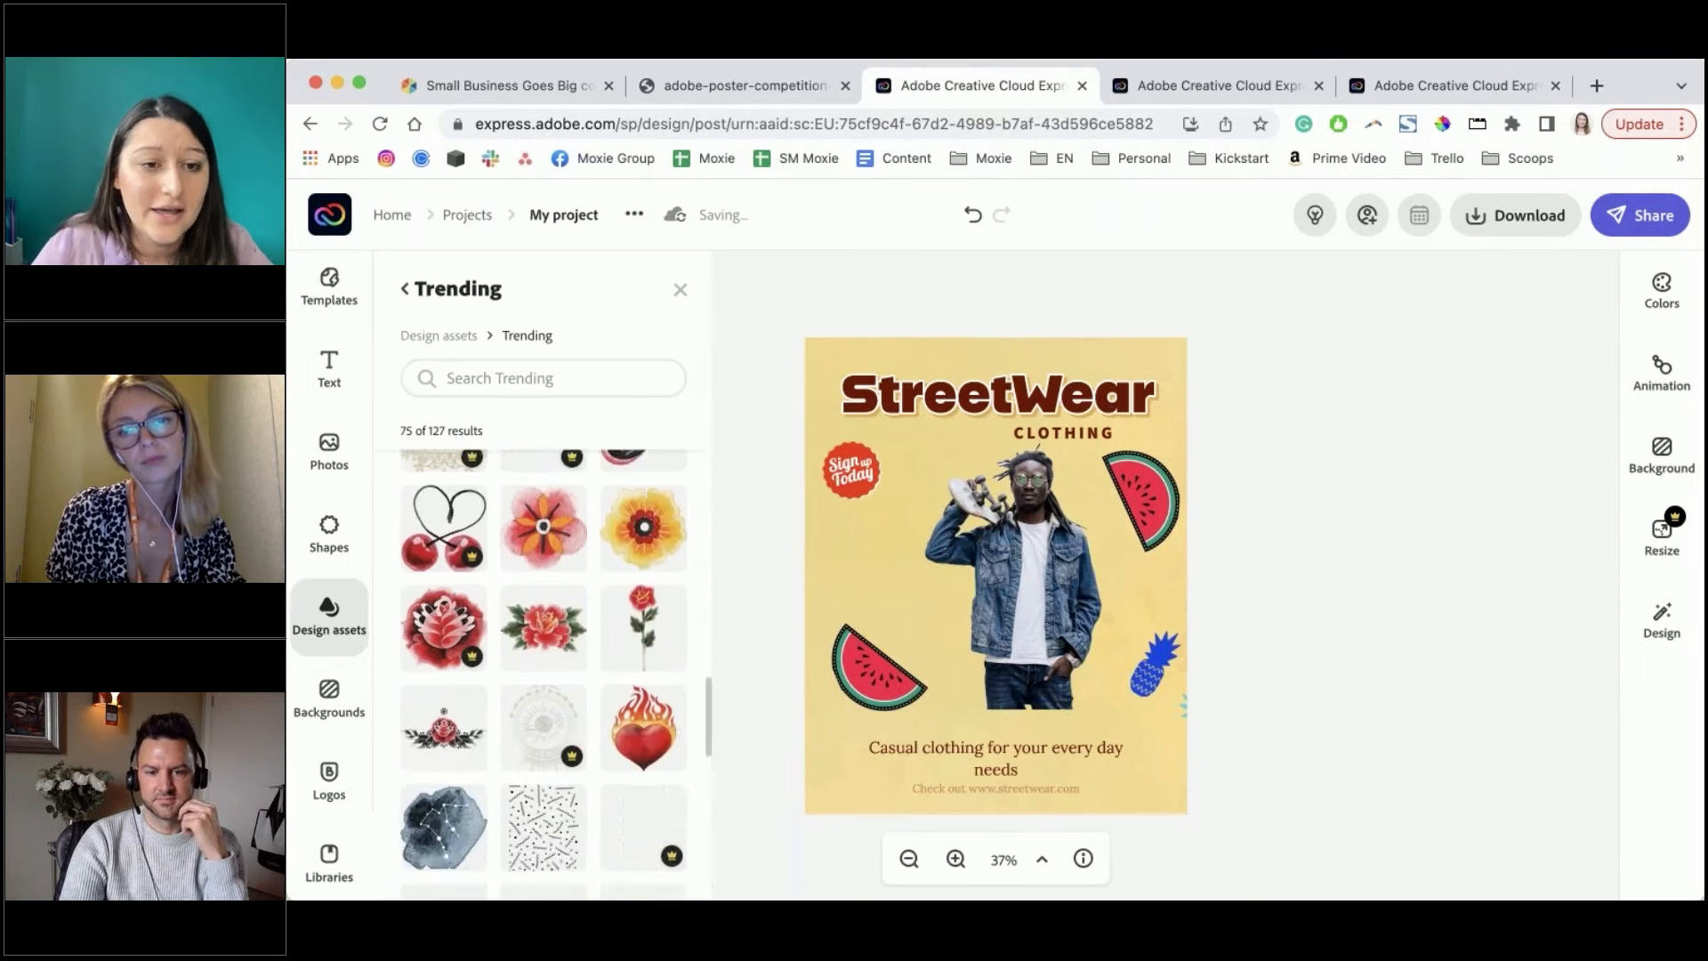
scroll(543, 676, "down", 10)
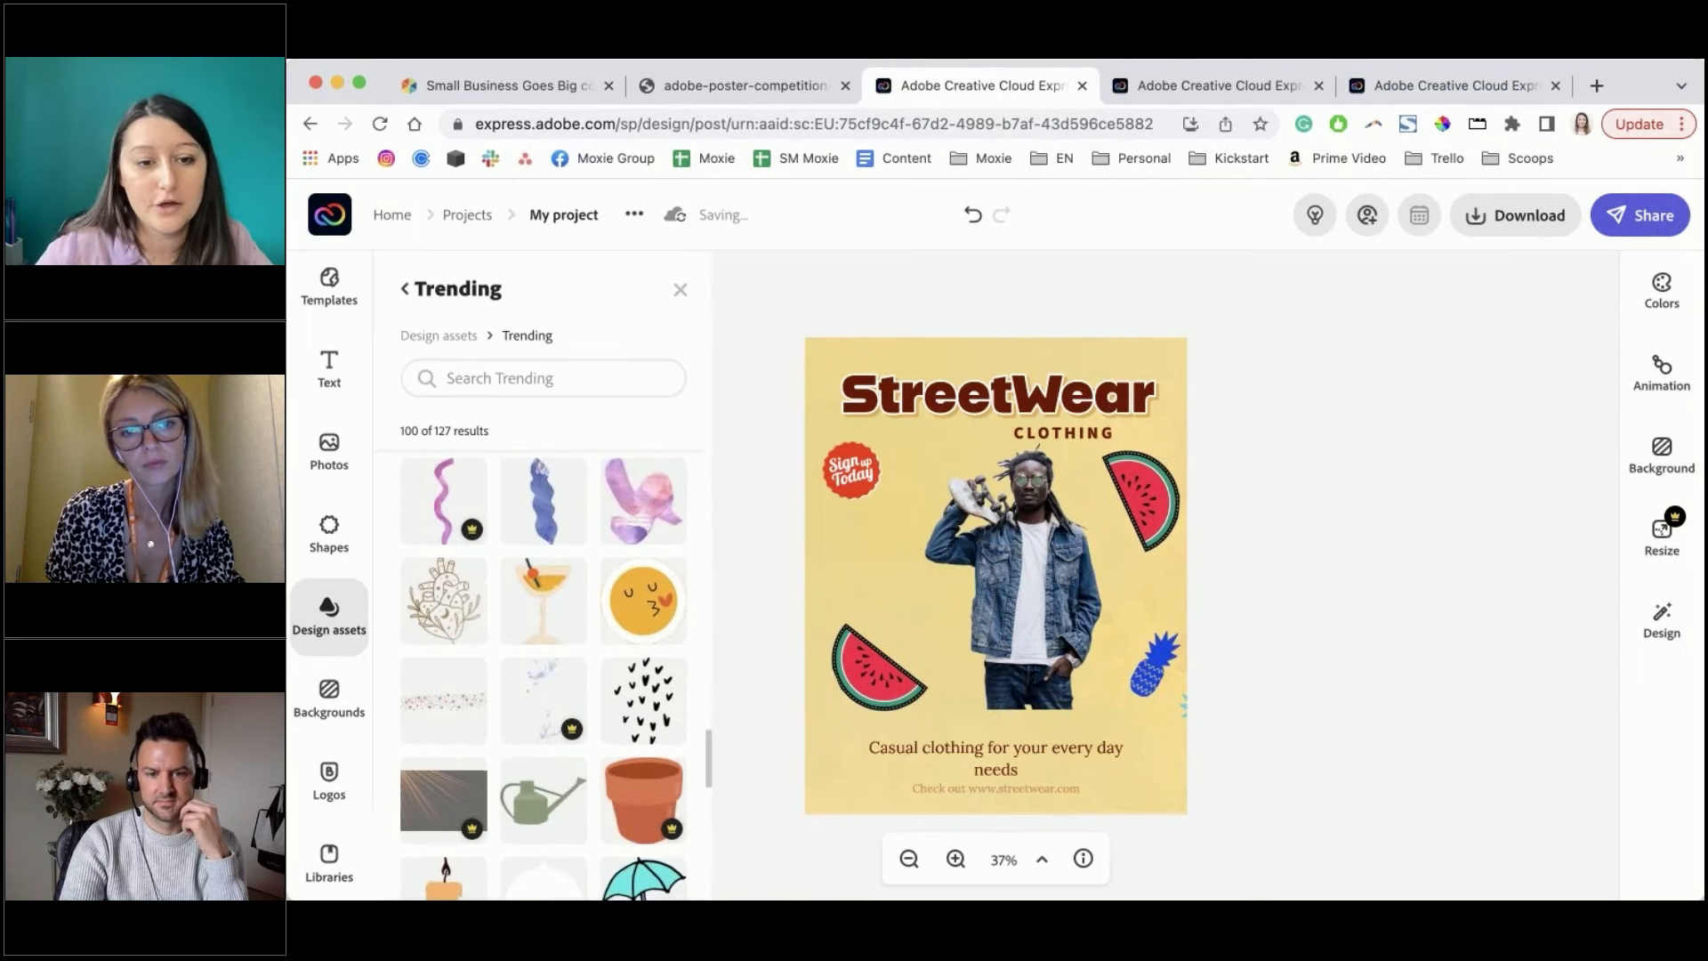
scroll(666, 506, "down", 3)
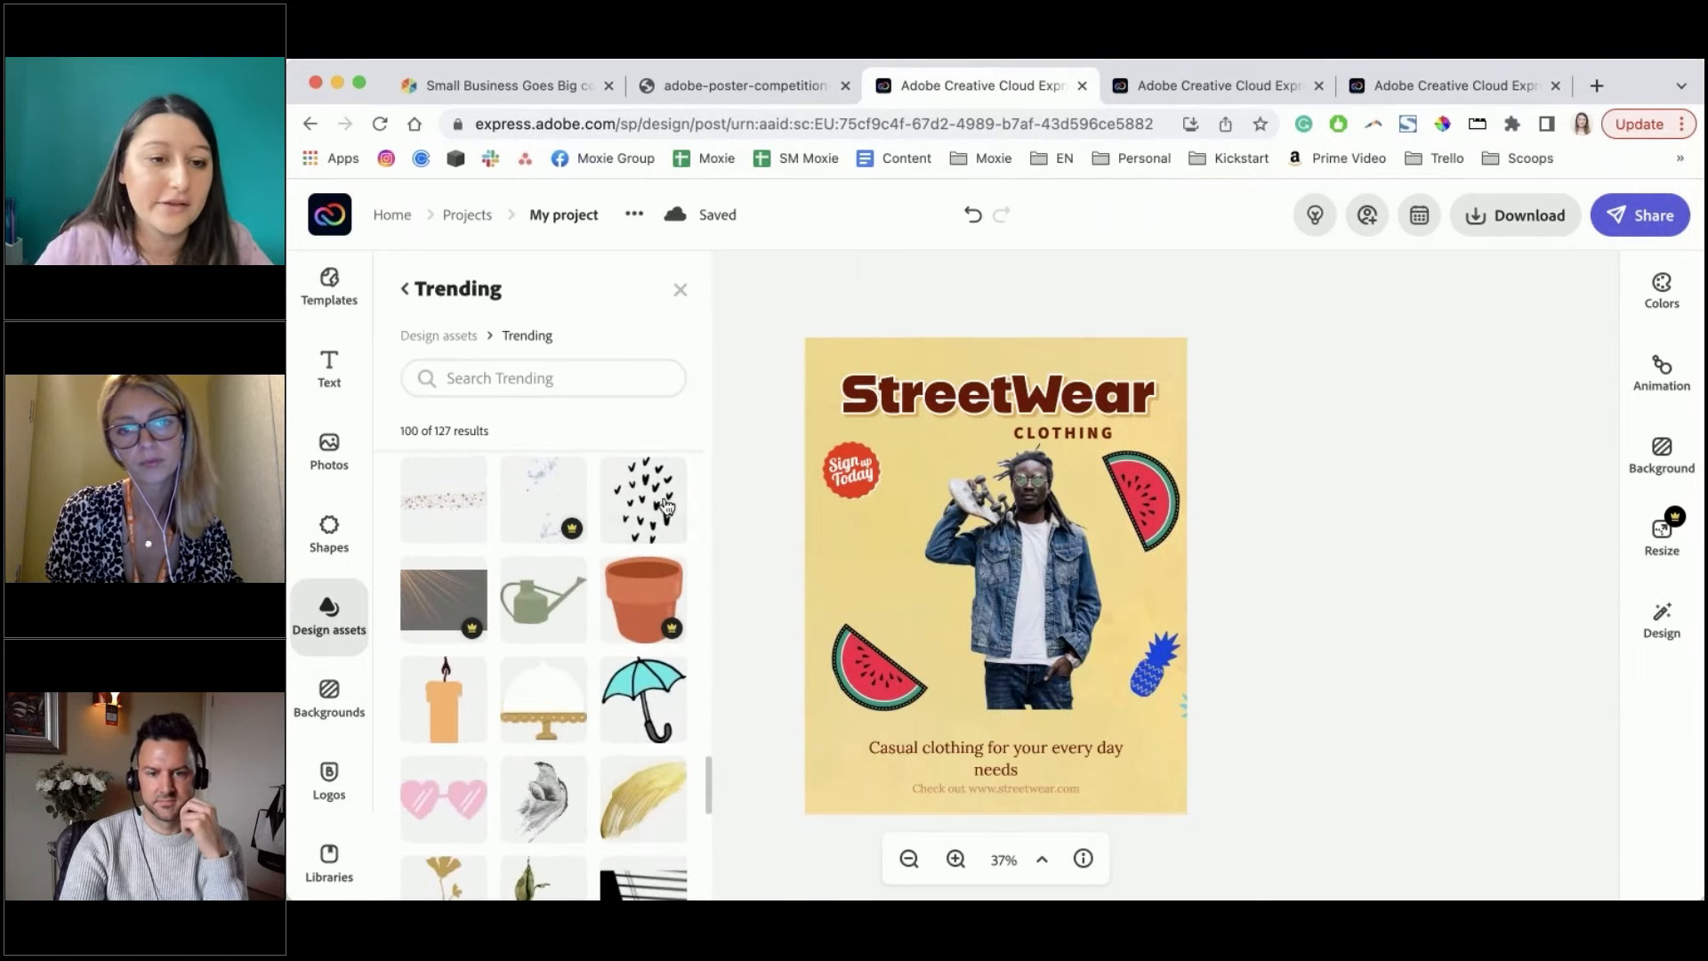
scroll(454, 523, "down", 3)
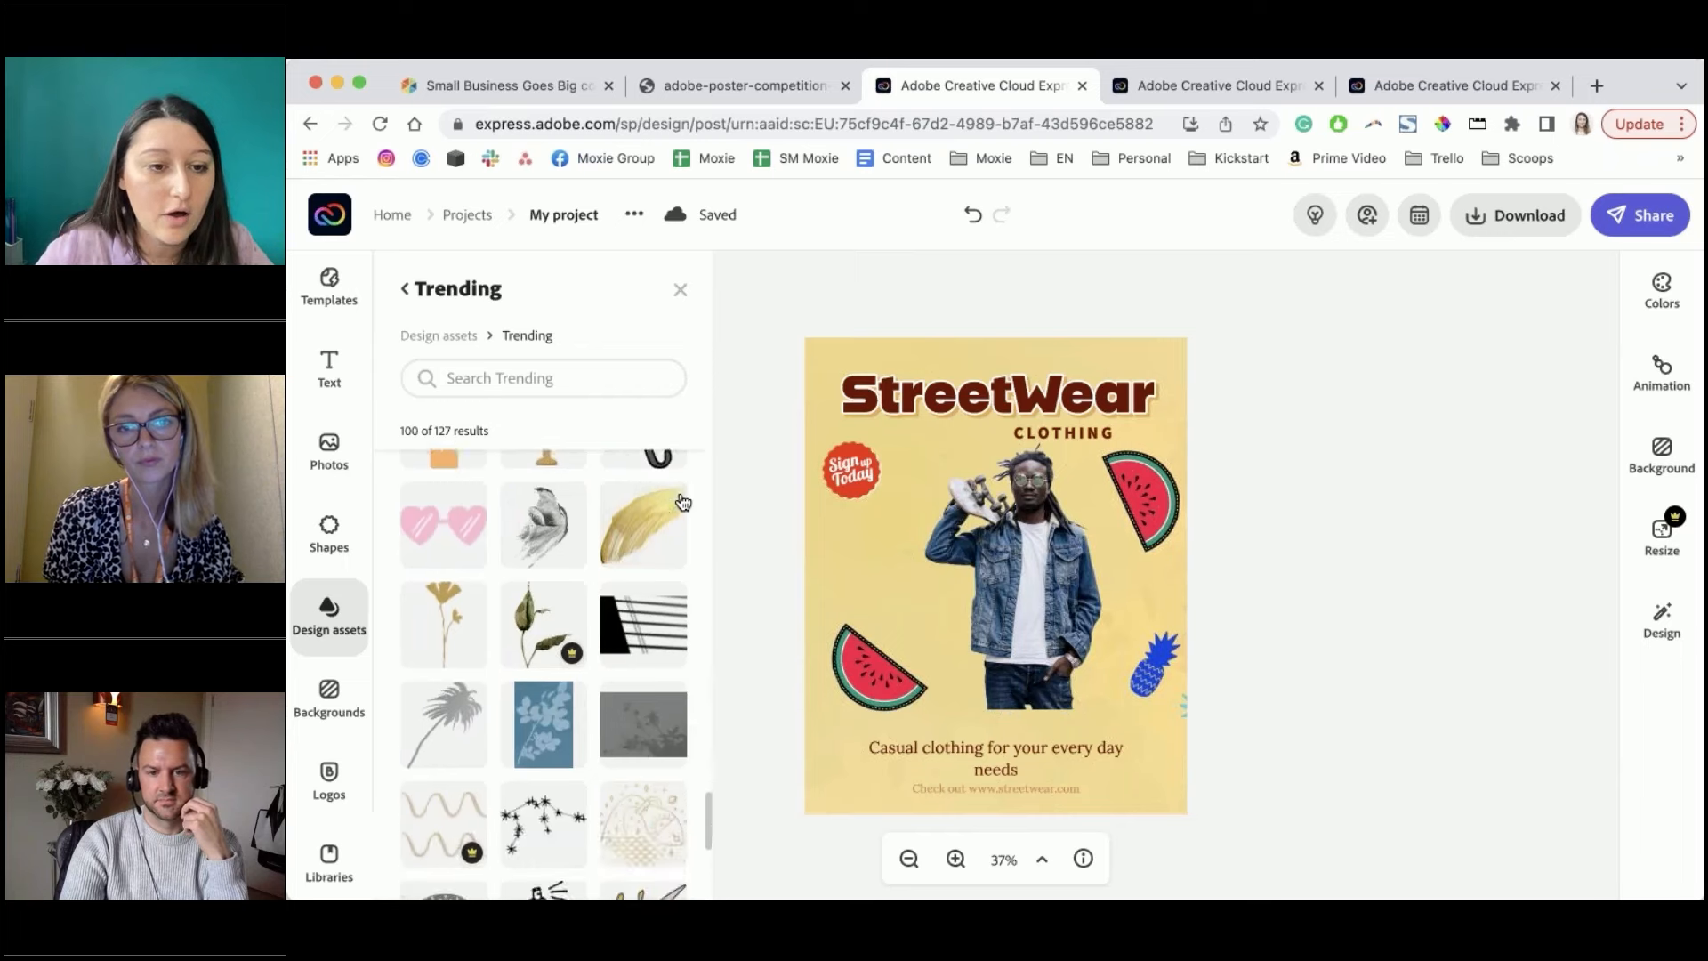
left_click(443, 505)
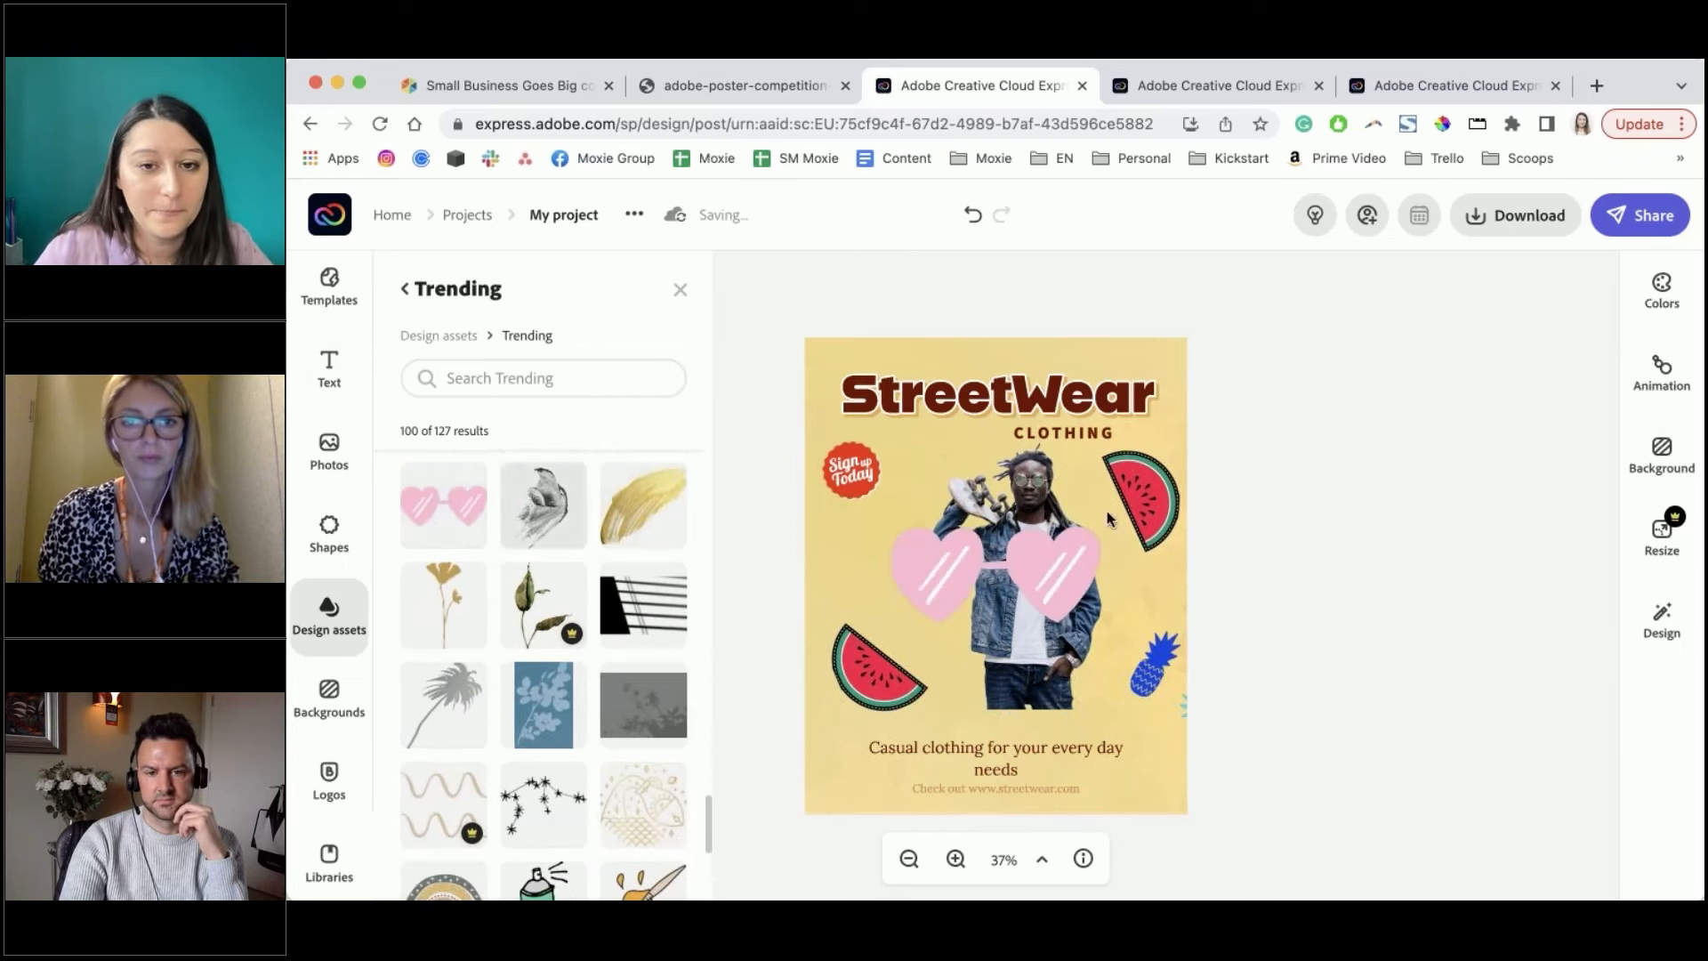
Shrink the heart sunglasses and position them precisely over the man's eyes
left_click(1054, 585)
left_click_drag(1101, 621, 1014, 476)
key("Right")
key("Right")
key("Right")
key("Down")
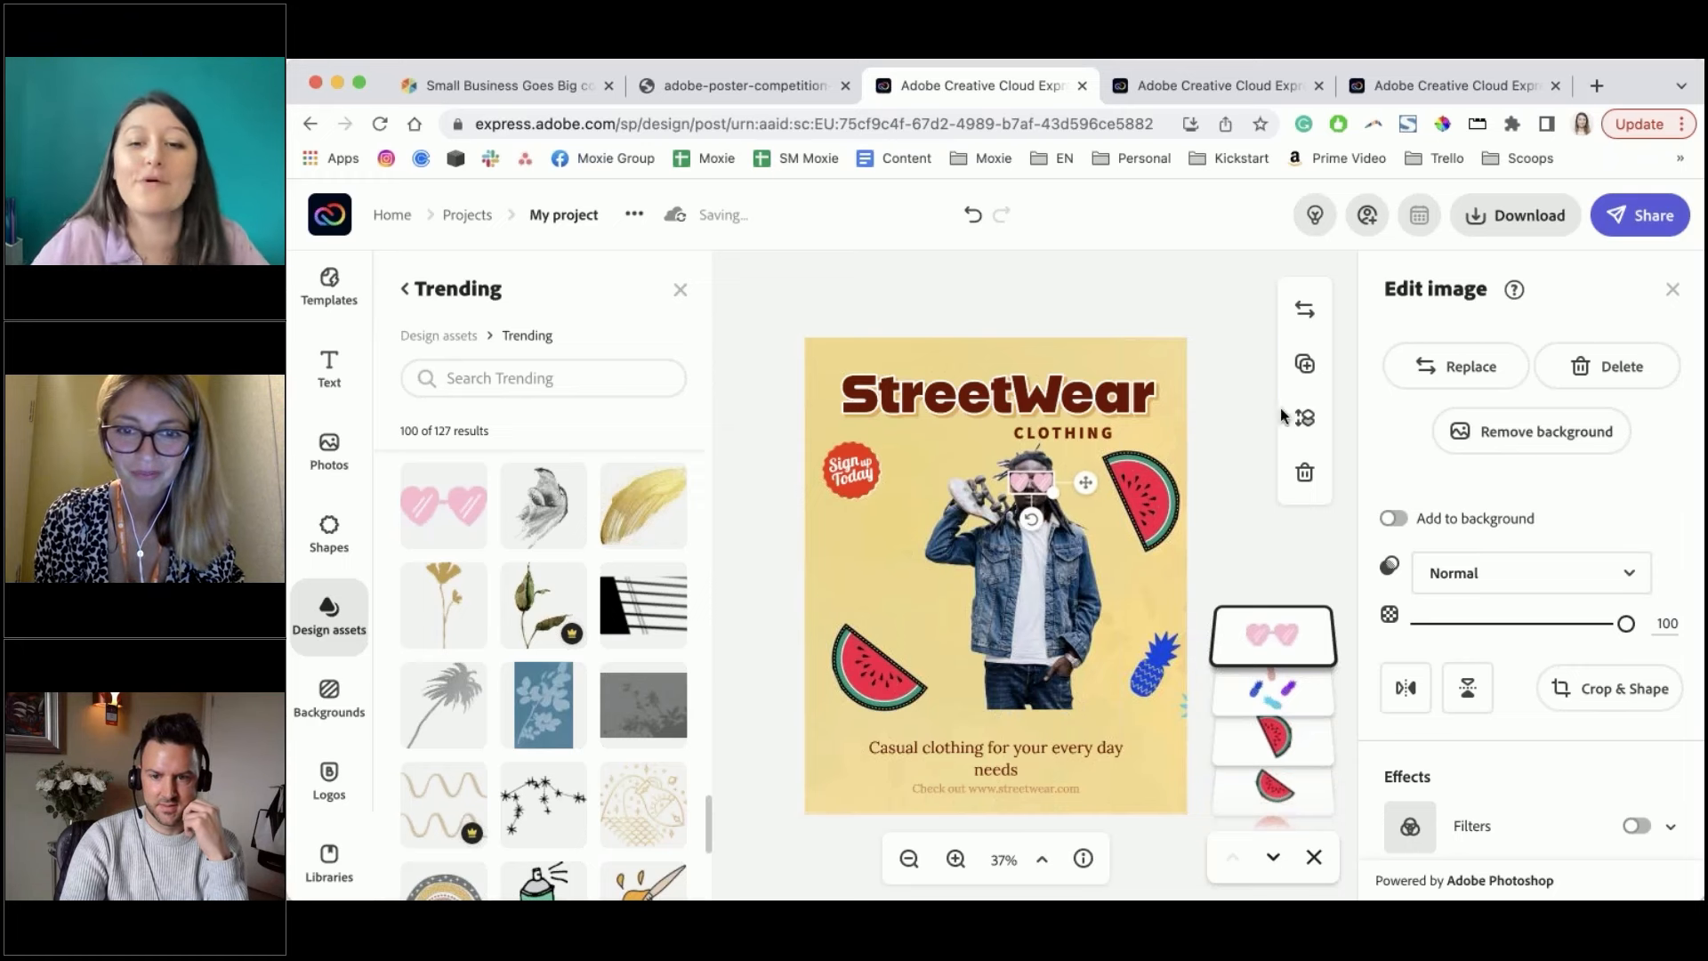
left_click(1247, 415)
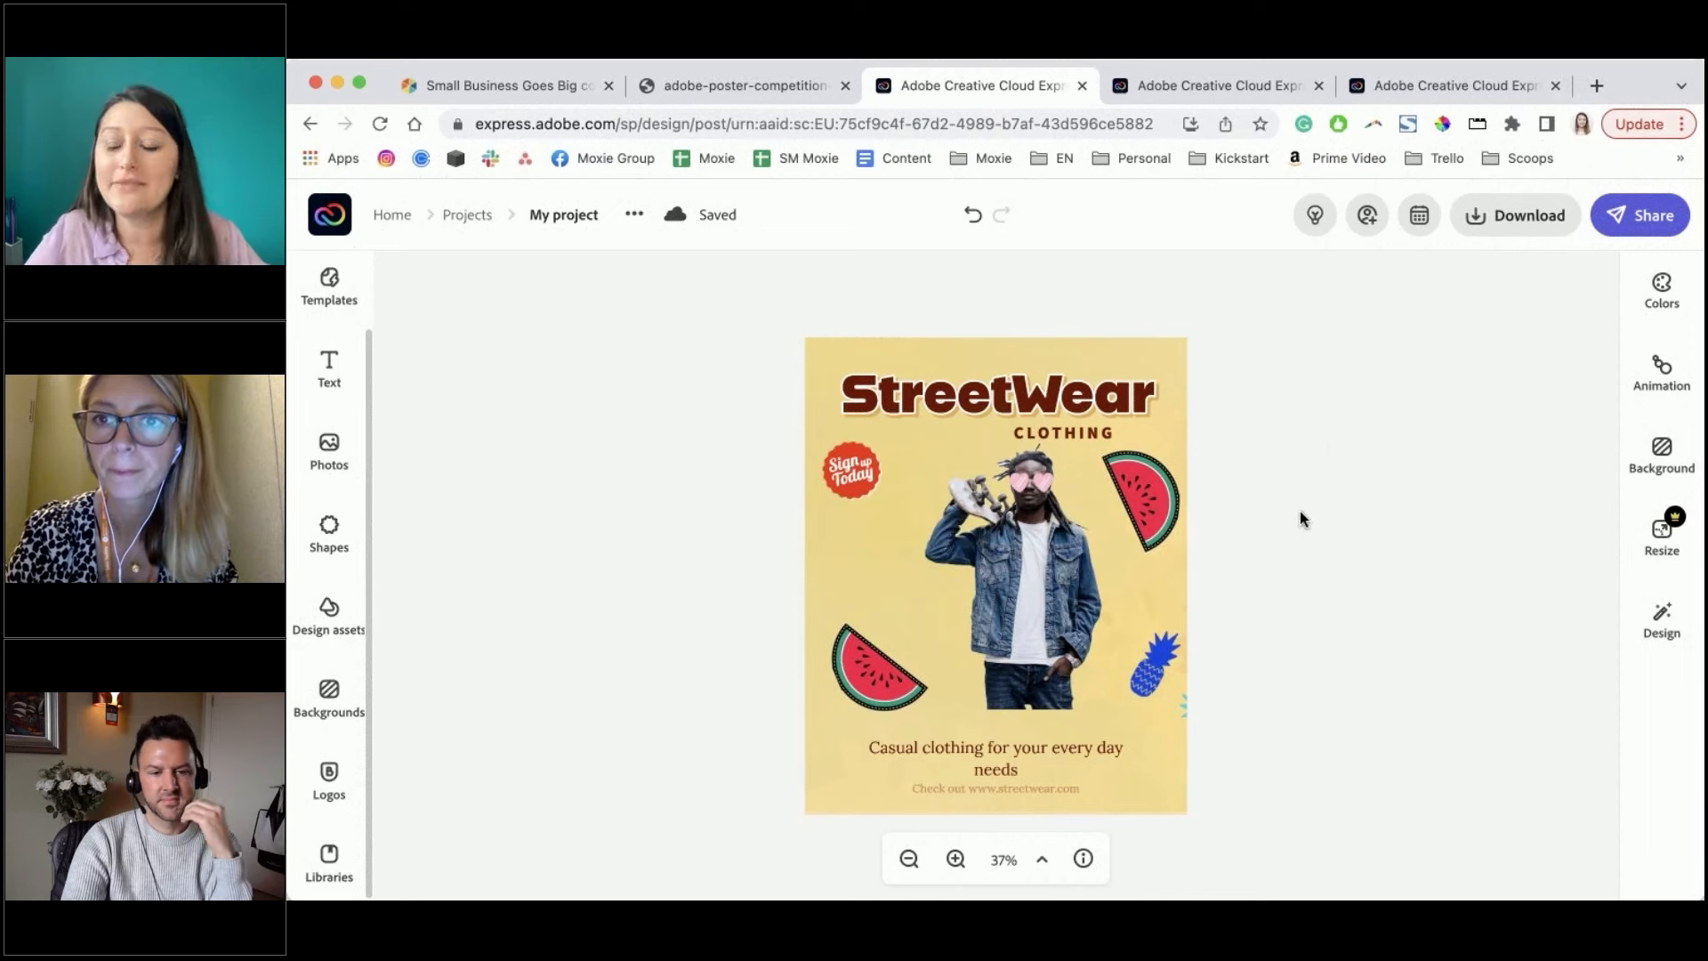
Move the heart sunglasses layer beneath both watermelon layers, just above the Sign up Today badge
left_click(1181, 564)
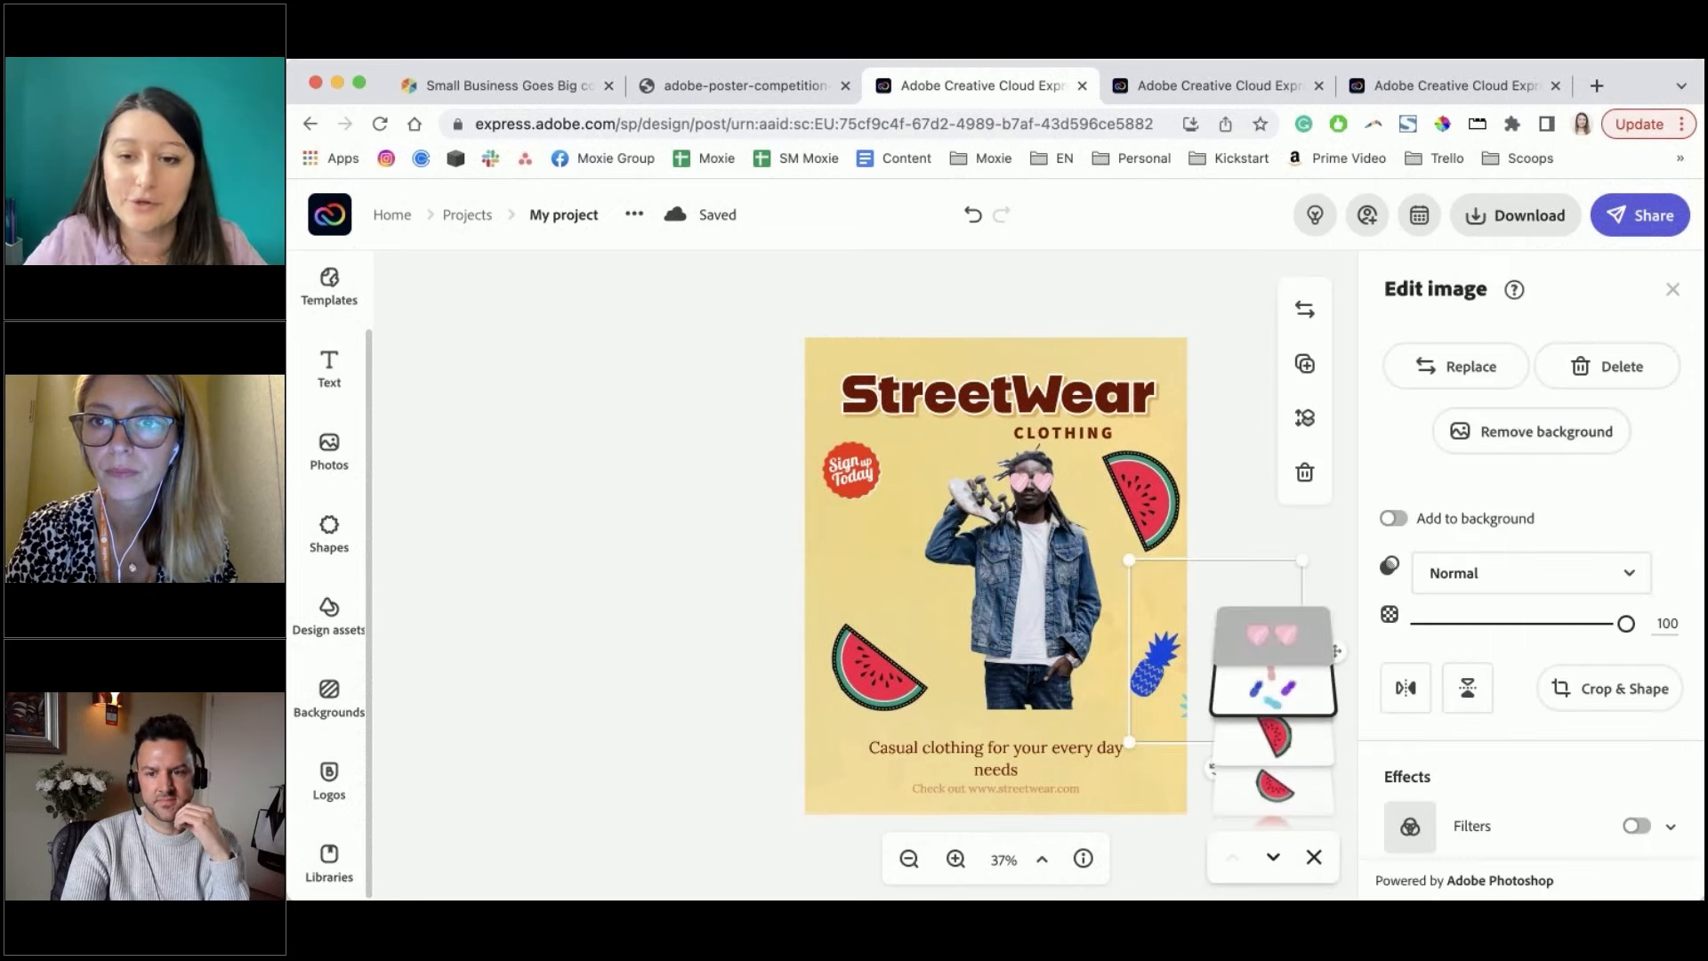
left_click_drag(1263, 640, 1250, 713)
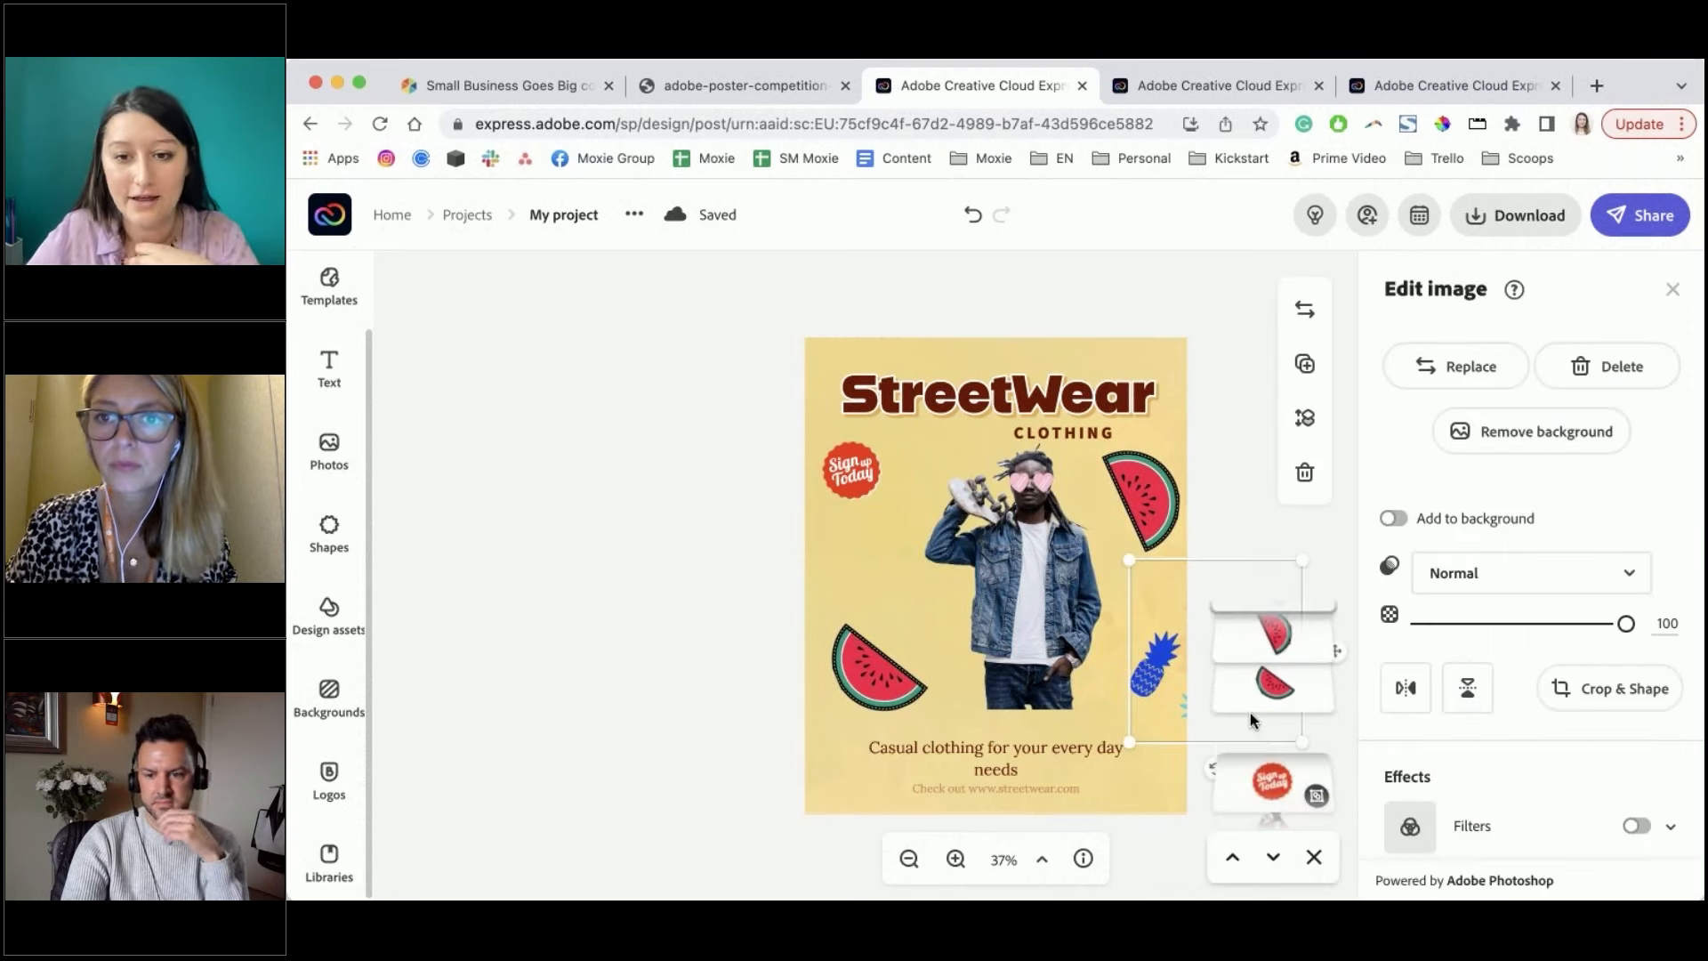
left_click(1241, 479)
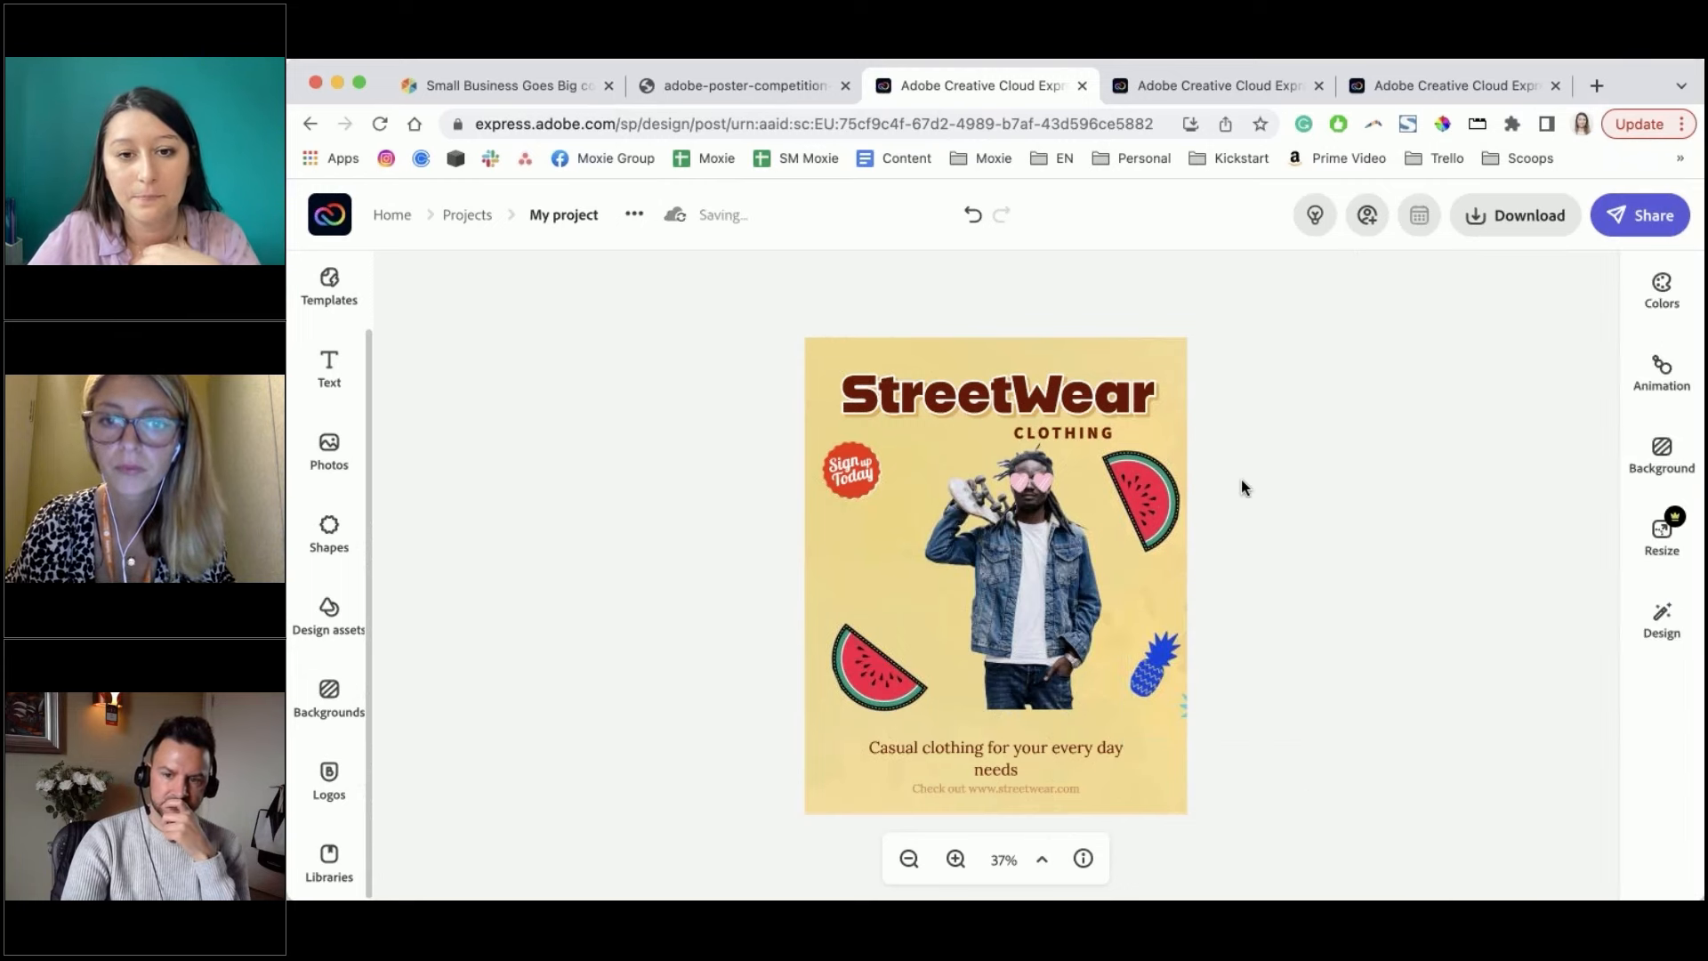
Move the man's cutout photo to the front of the layer stack, above the heart sunglasses
left_click(1052, 485)
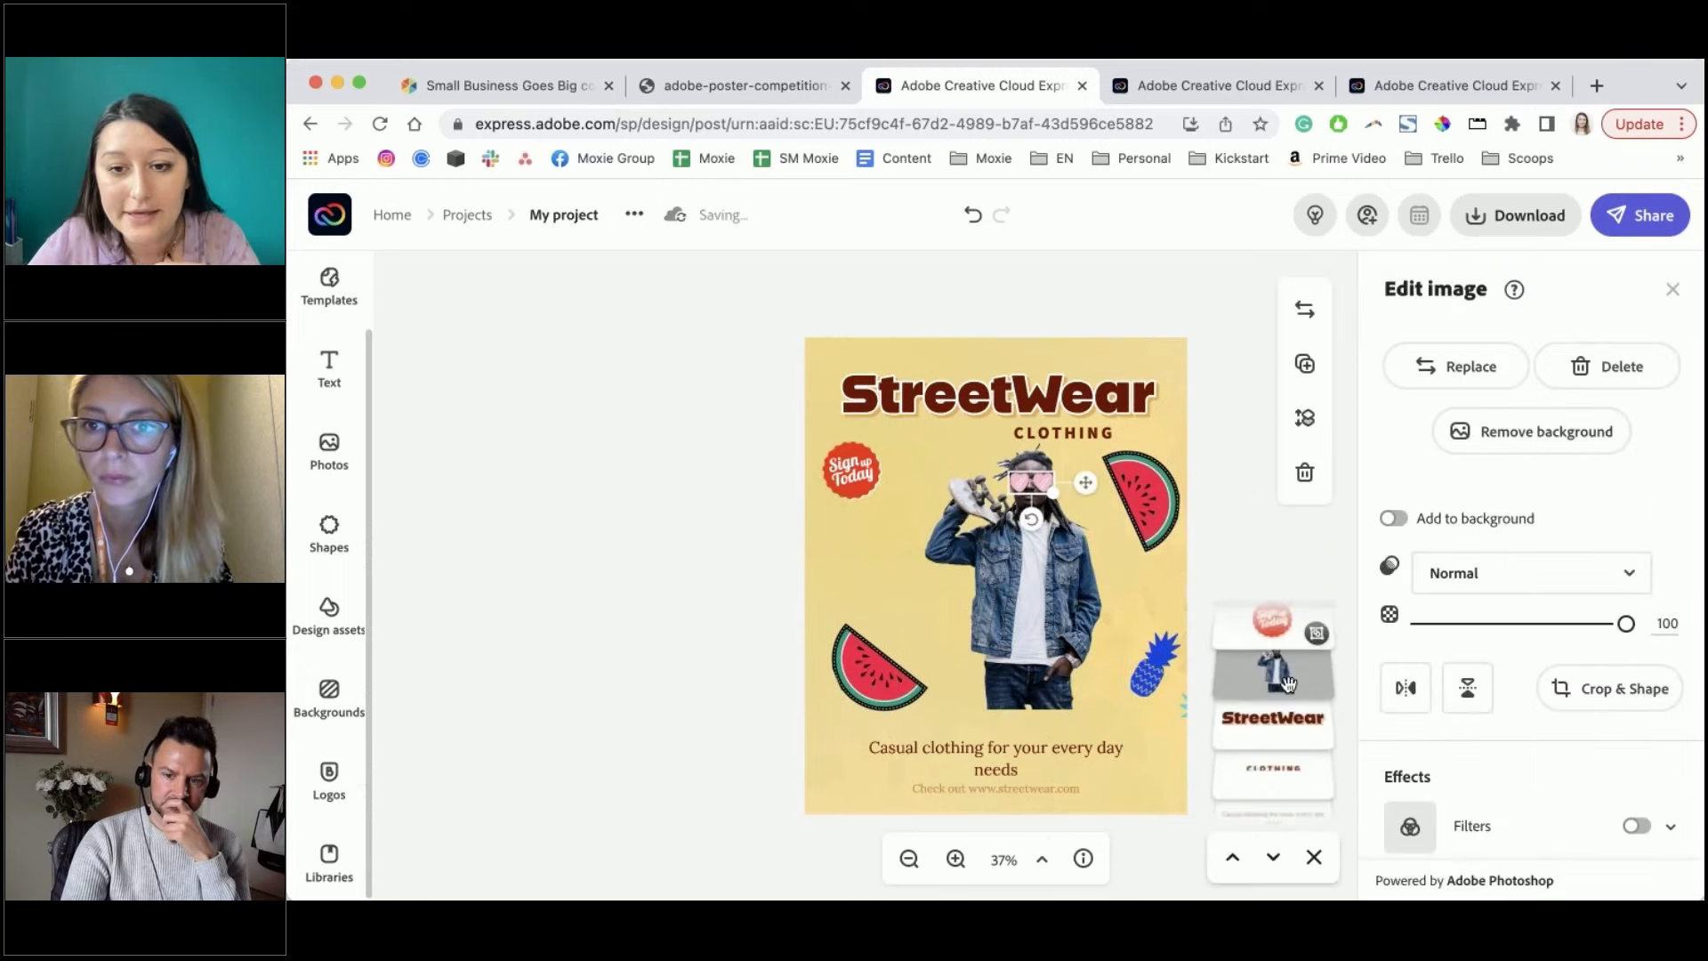
left_click_drag(1288, 682, 1256, 607)
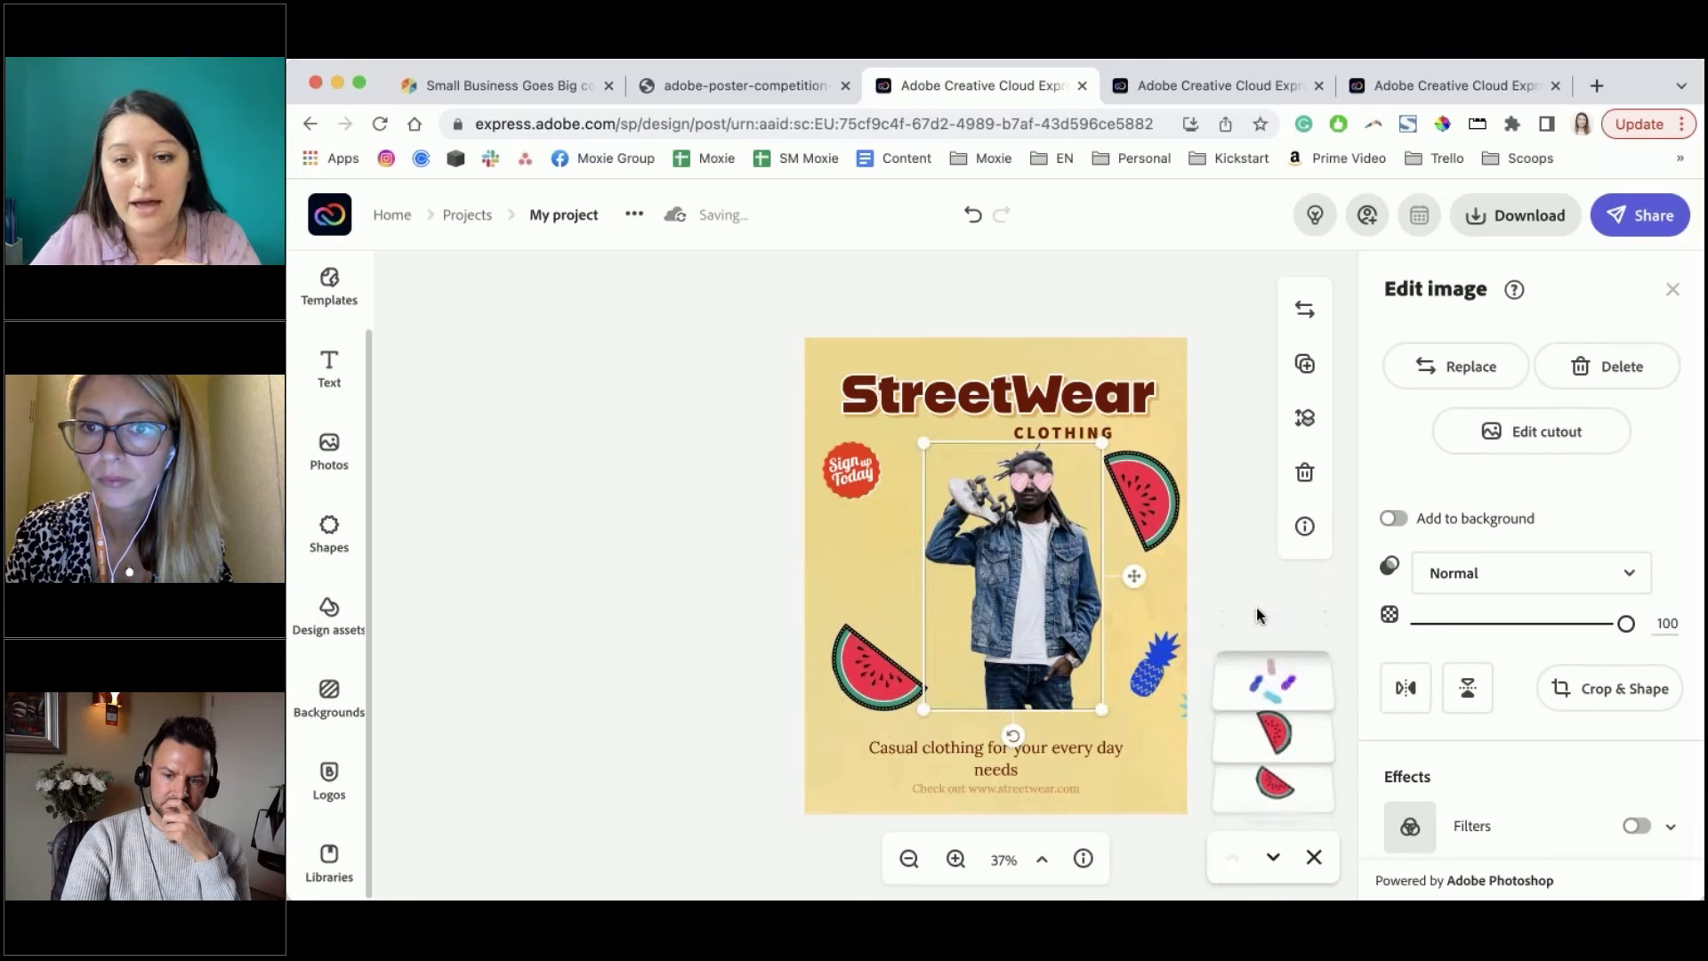
left_click(1227, 525)
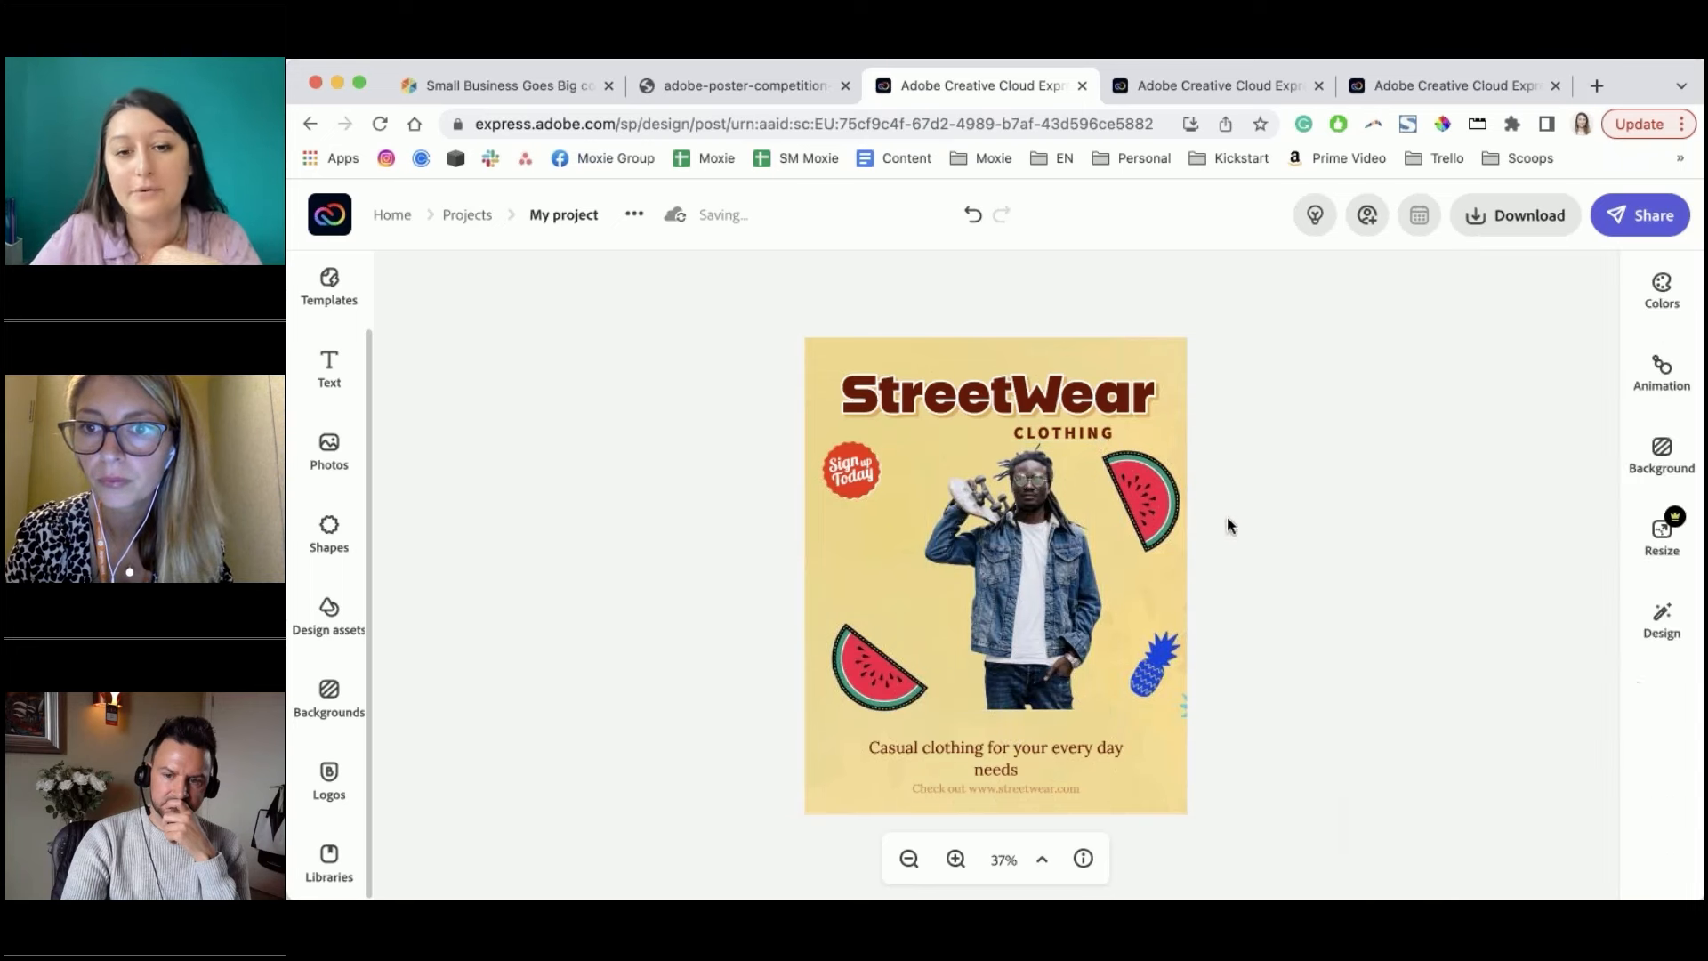
Move the man's cutout photo layer directly beneath the heart sunglasses and above the Sign up Today badge
left_click(1049, 548)
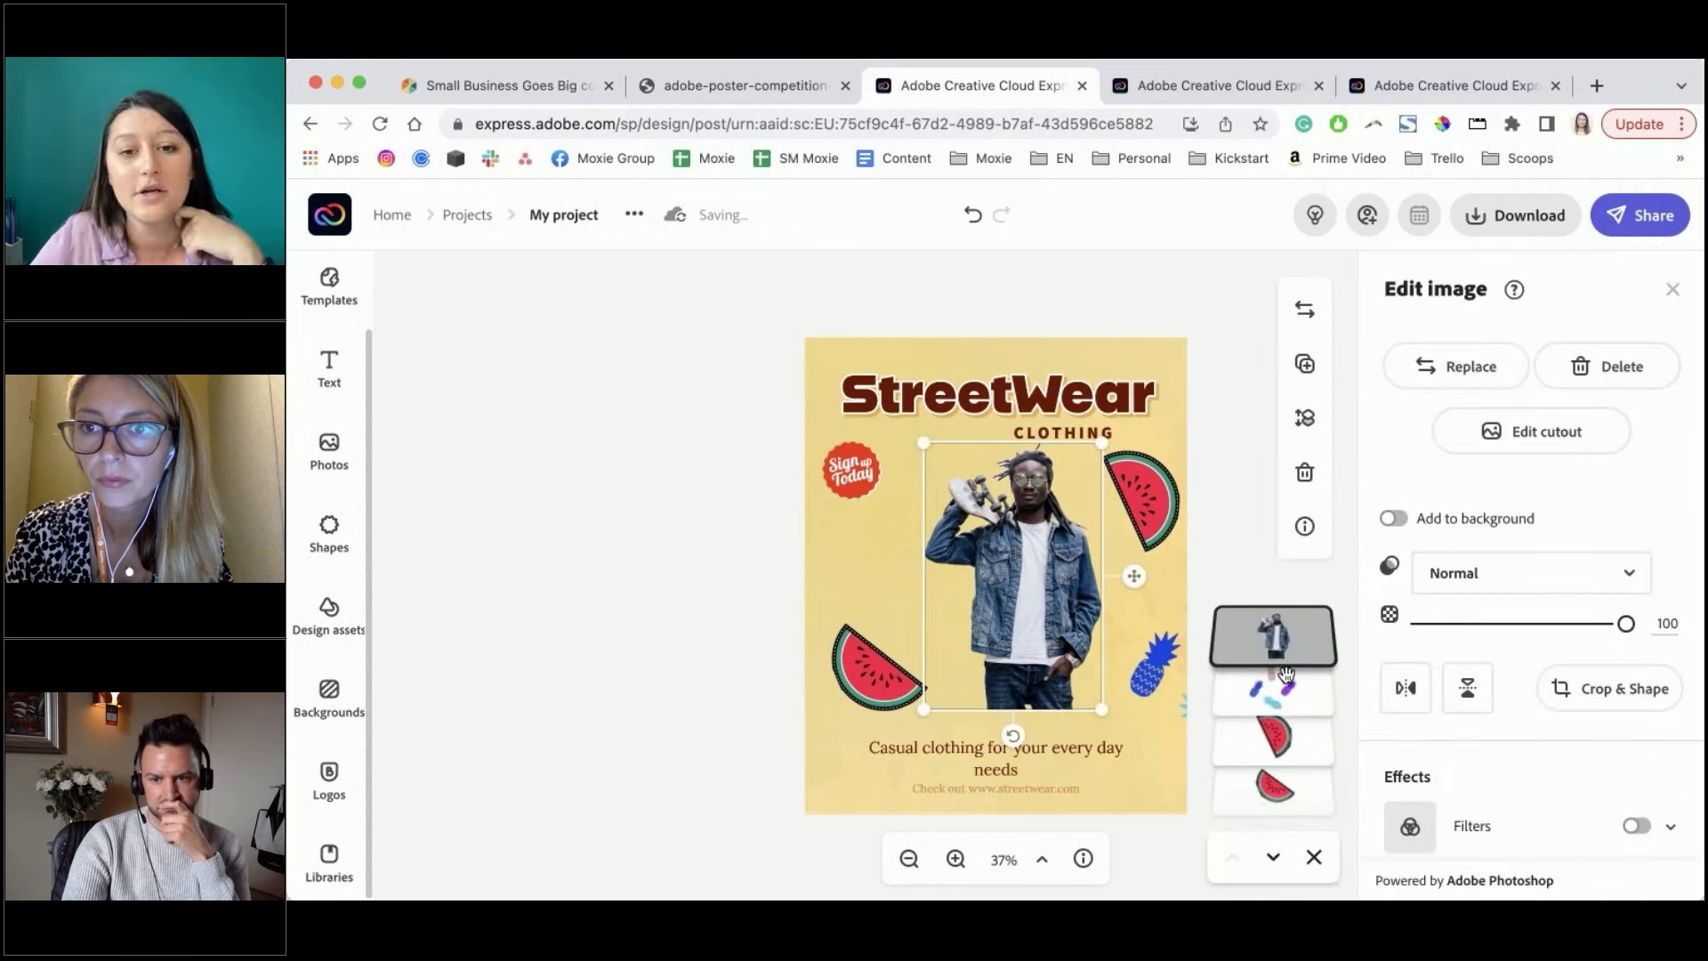
scroll(1268, 650, "down", 3)
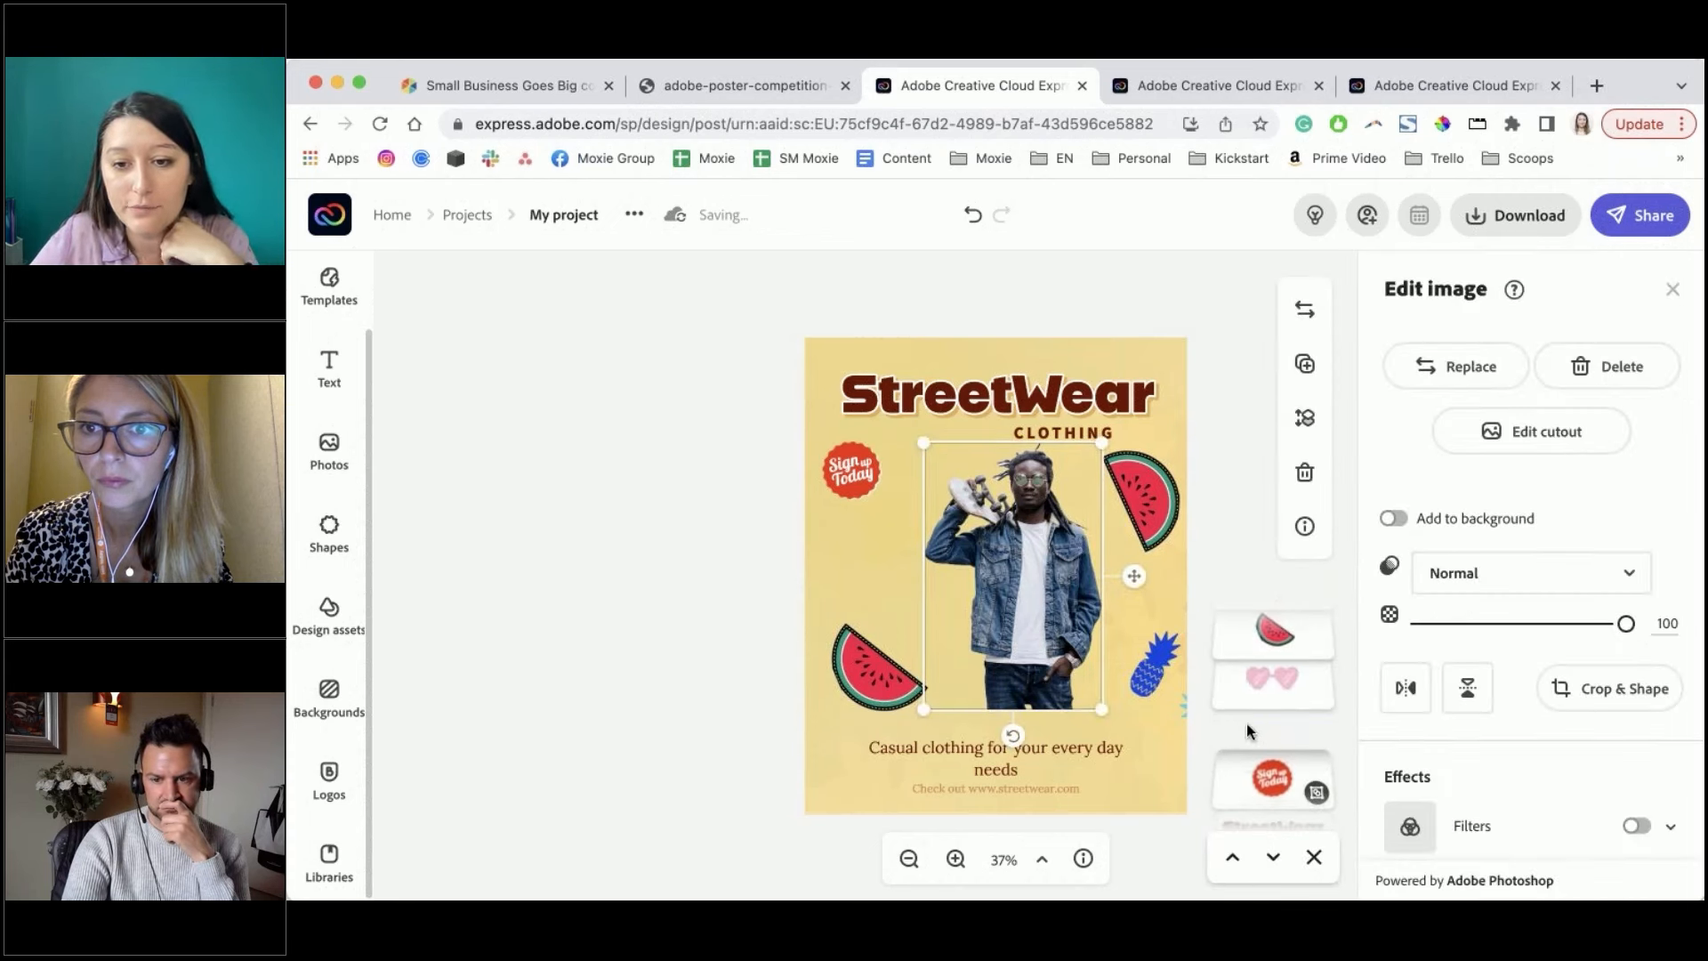
left_click_drag(1254, 715, 1304, 691)
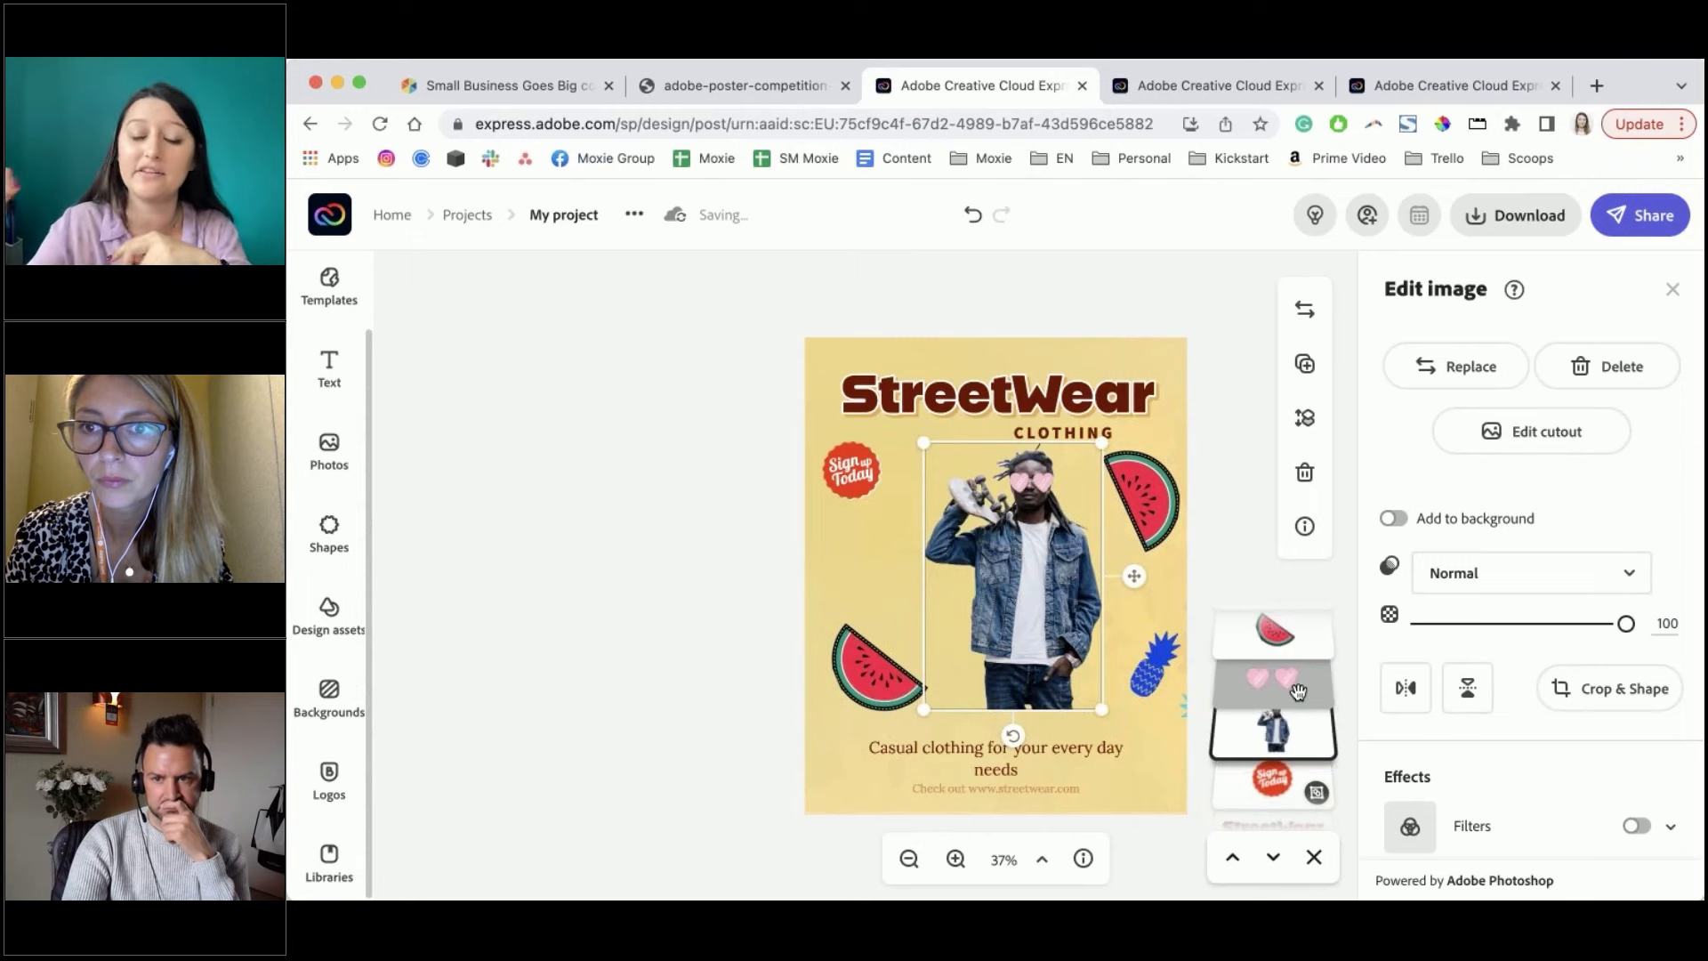
Bring the watercolor overlay to the front of the layer stack, and return it to just above the background layer
scroll(1290, 692, "down", 5)
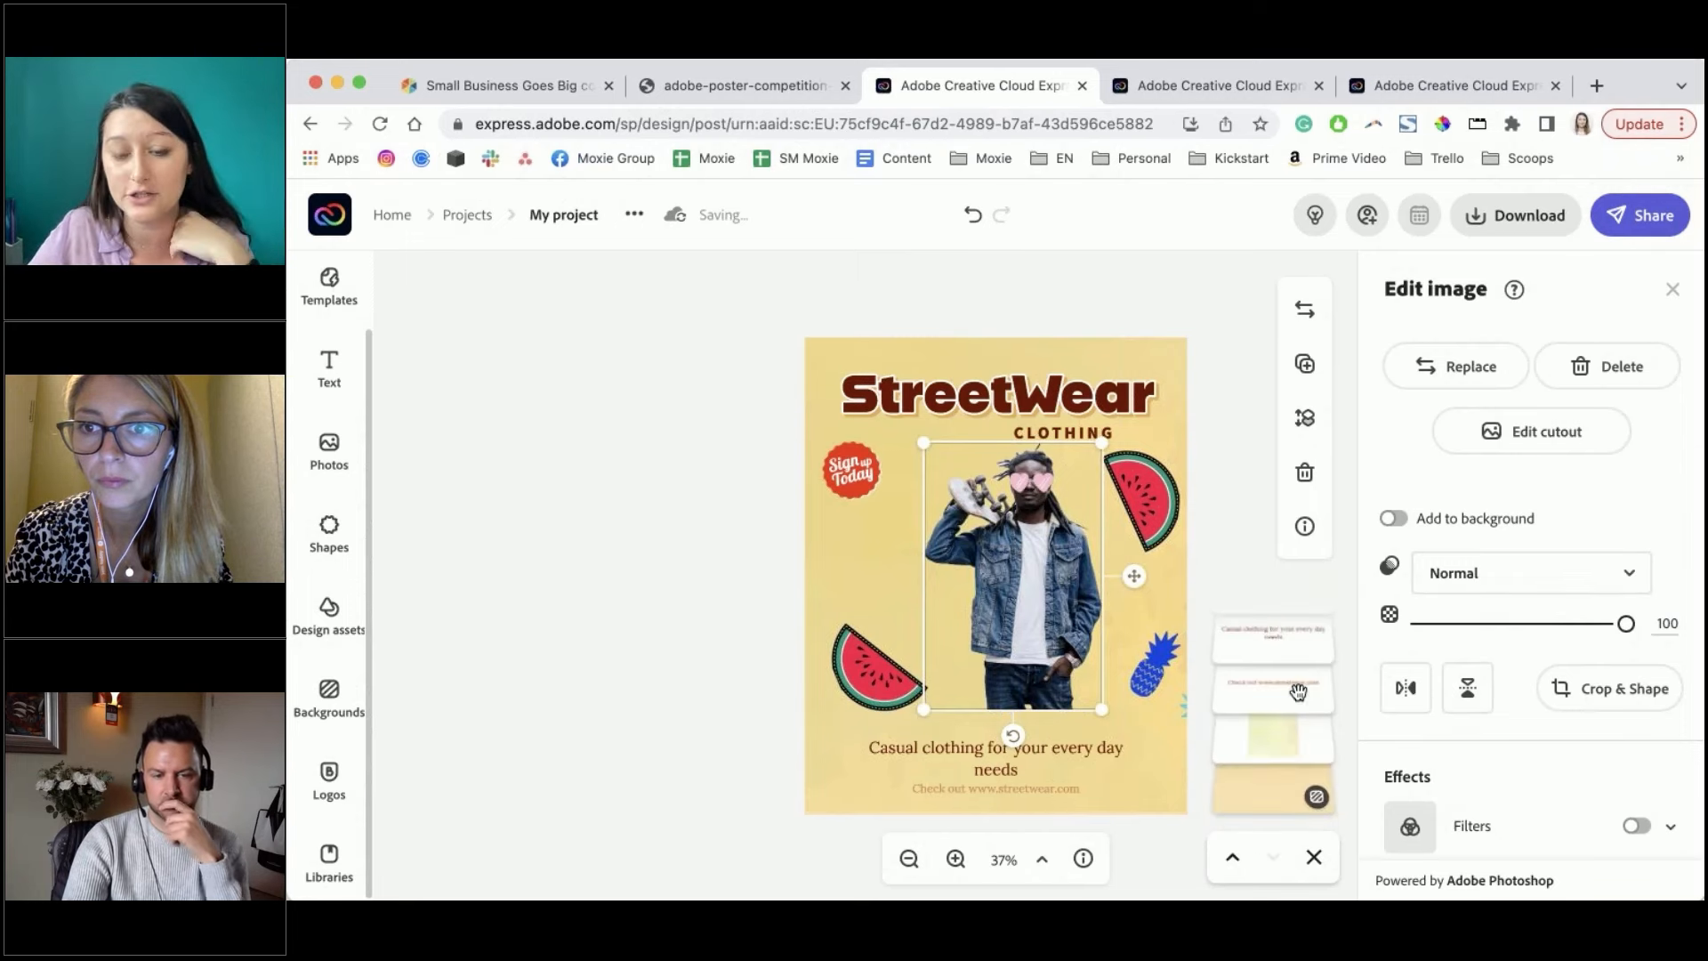
left_click(1285, 748)
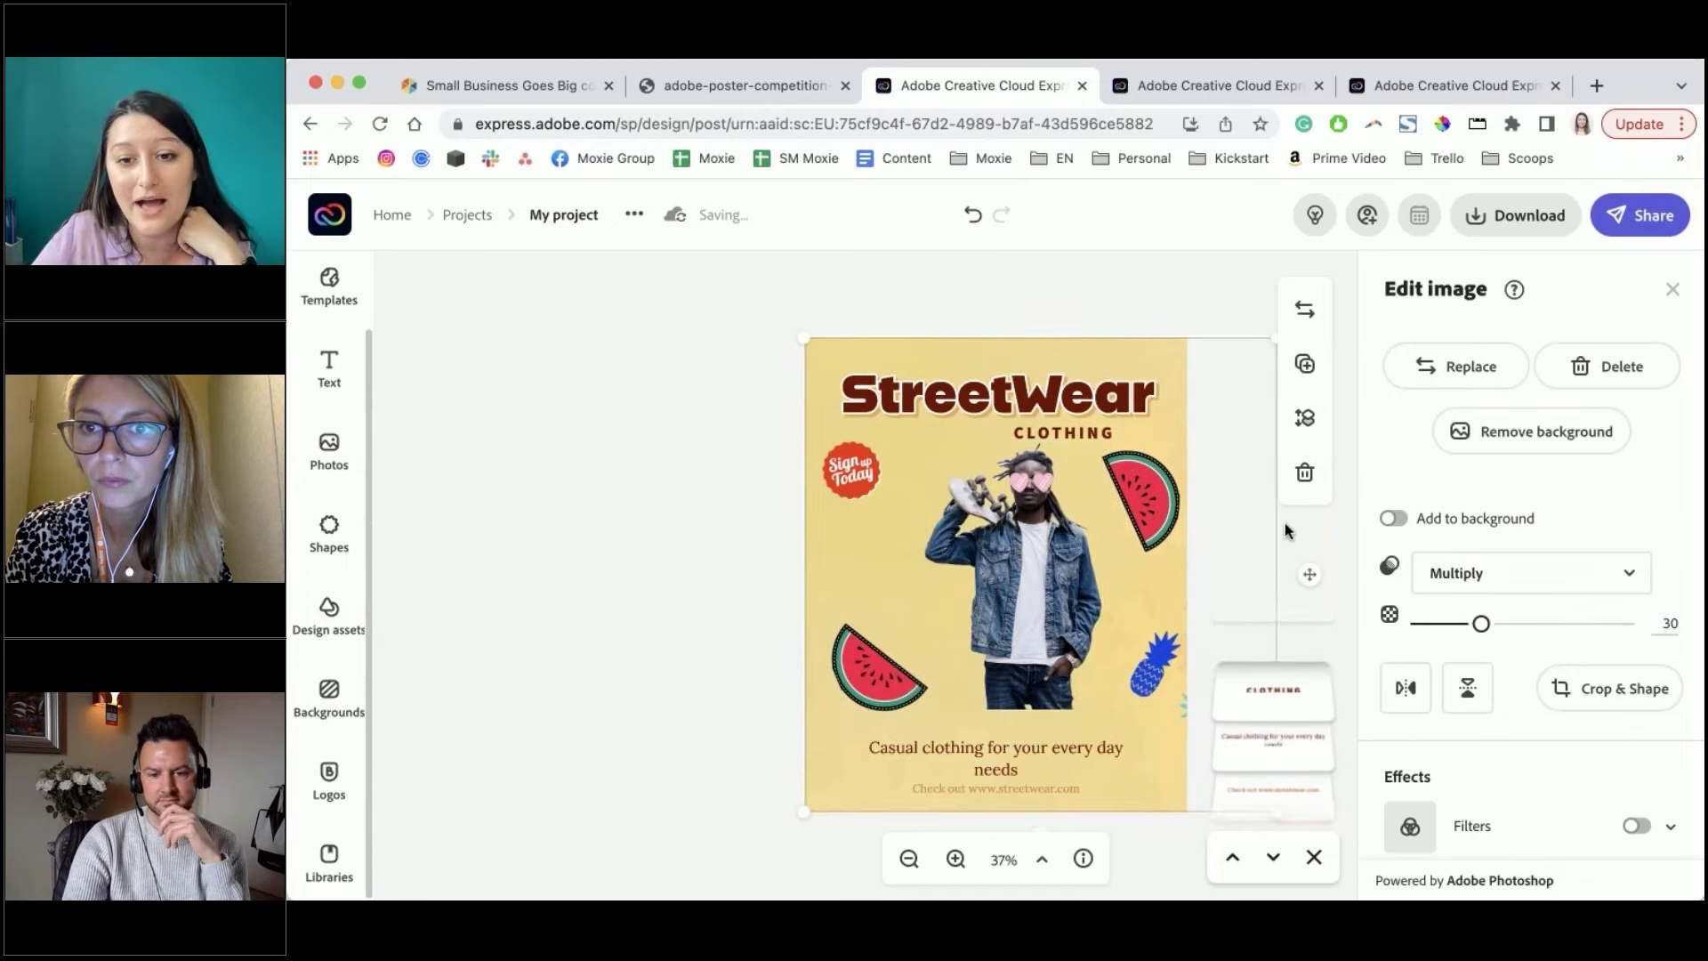
scroll(1235, 636, "up", 5)
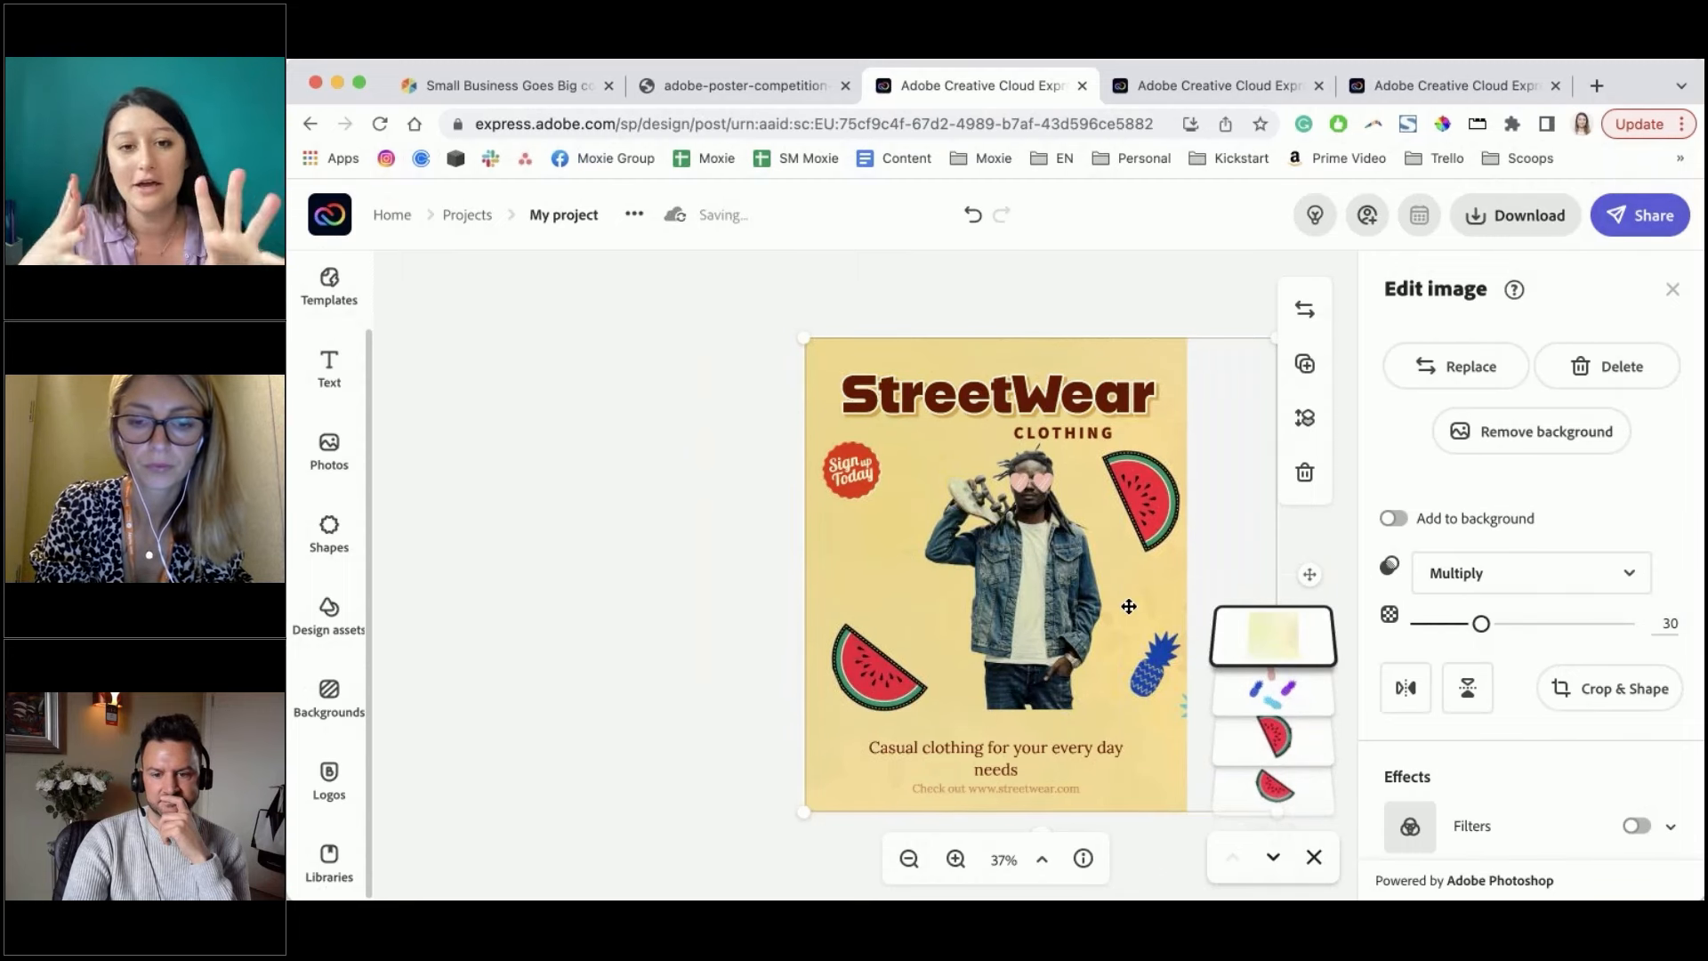
scroll(1258, 676, "down", 5)
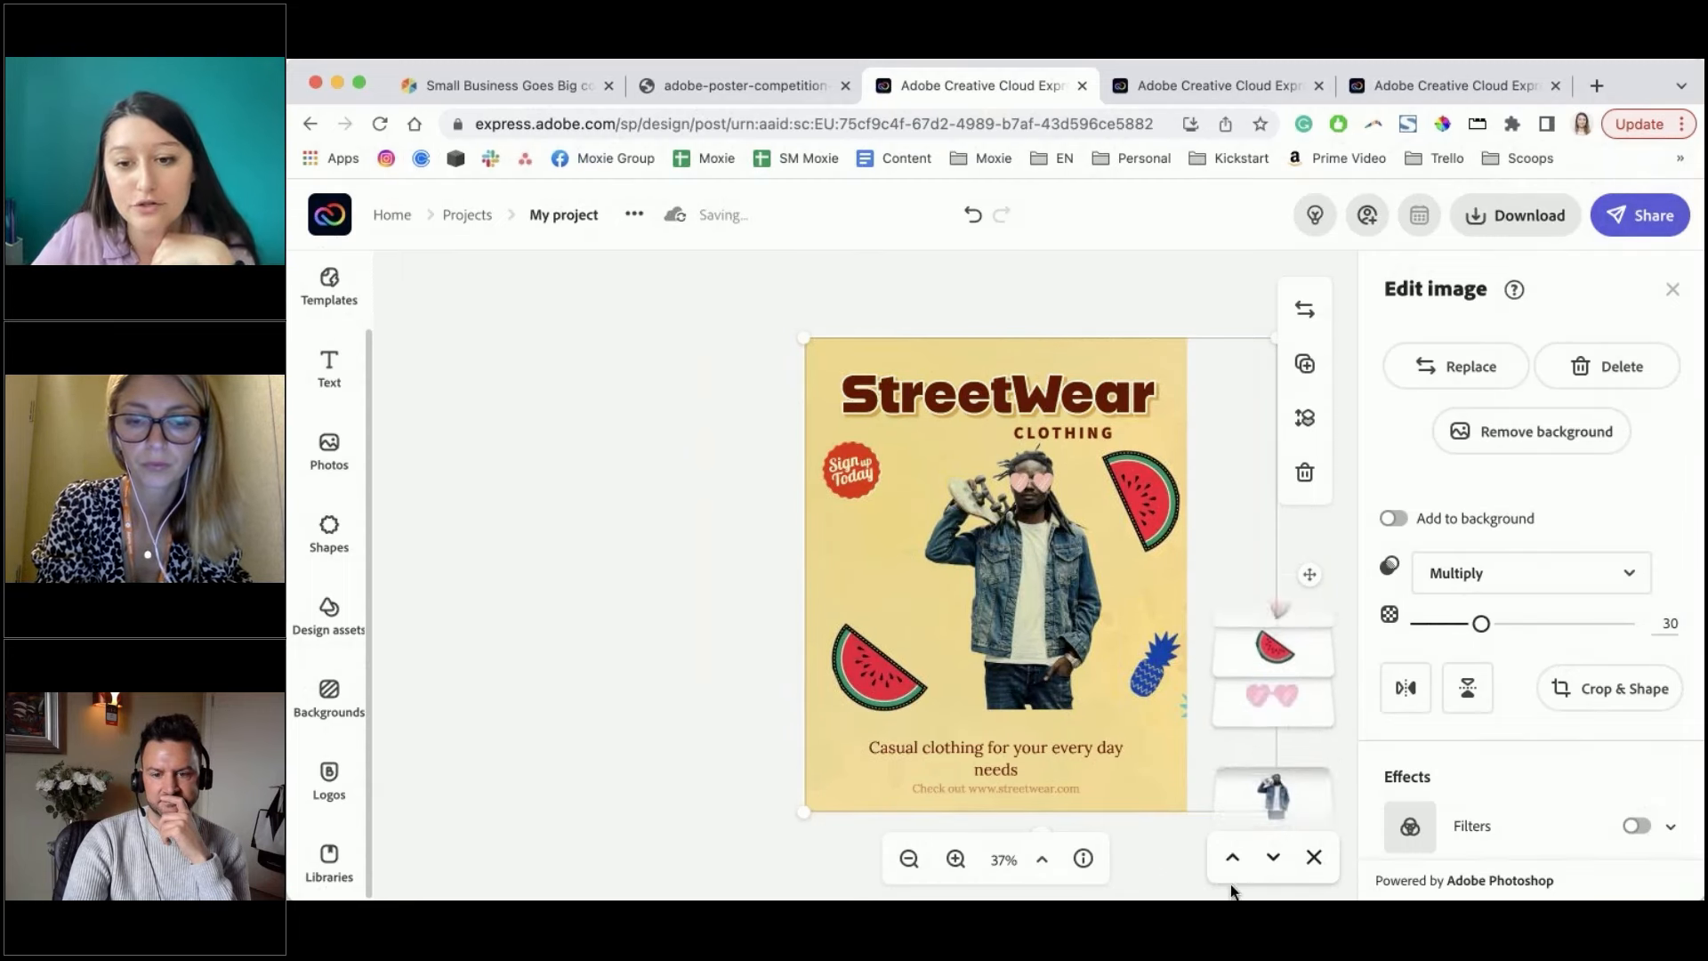
scroll(1243, 796, "down", 5)
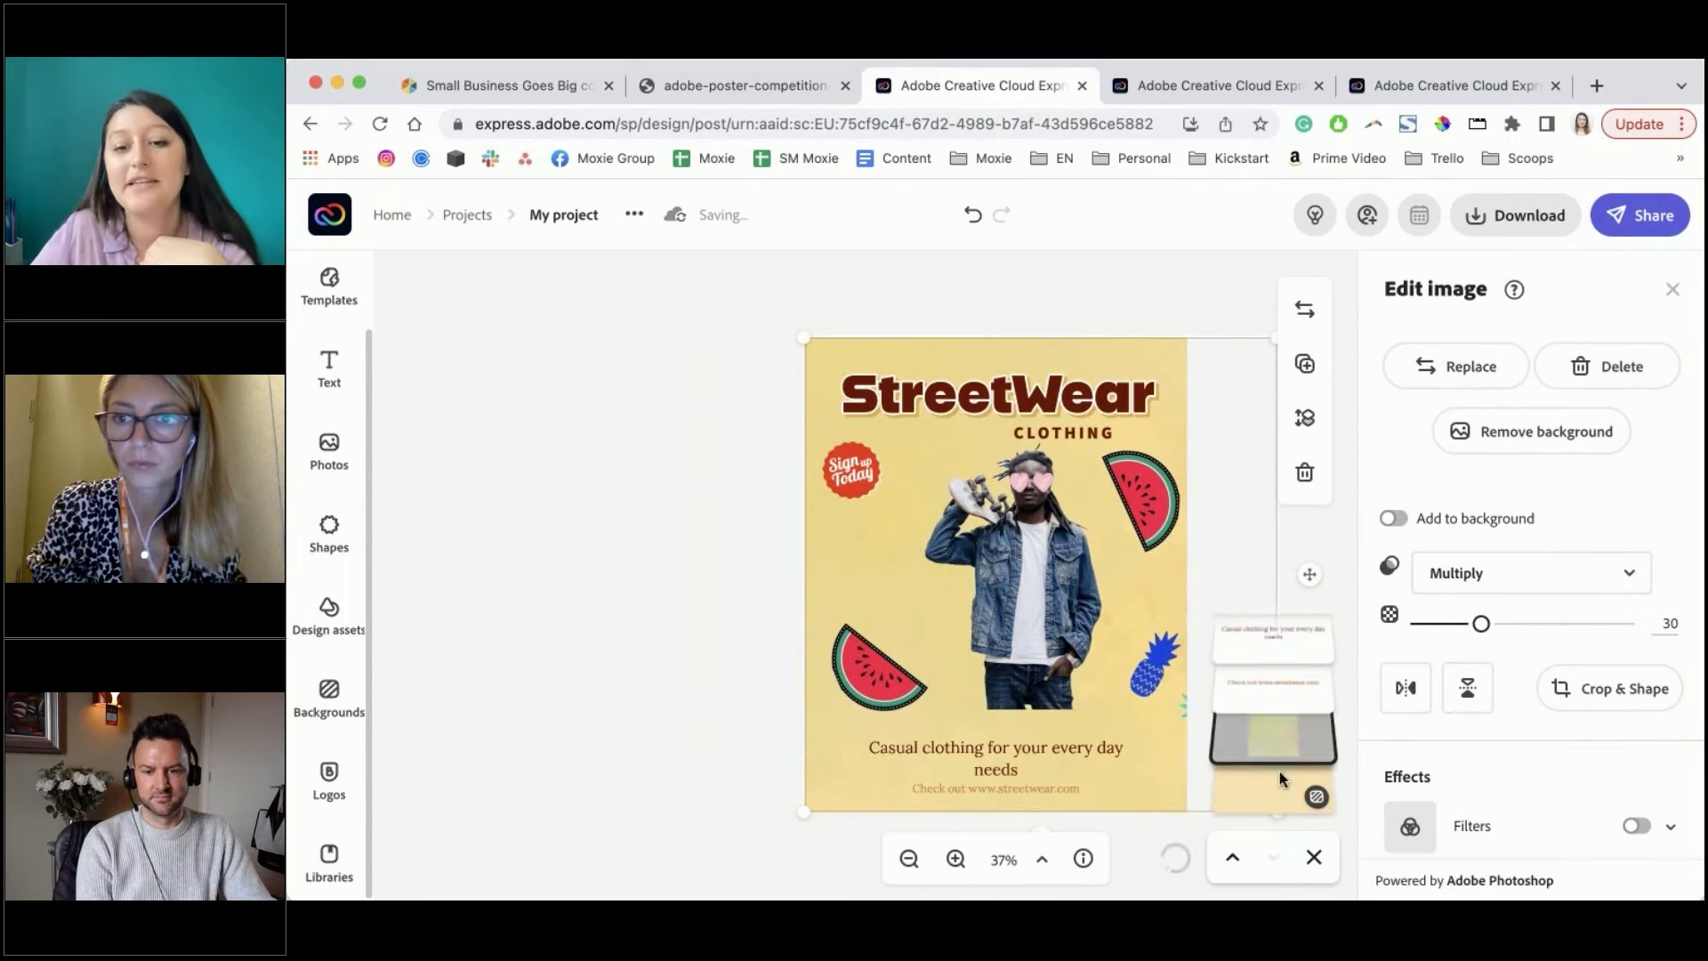
left_click(670, 590)
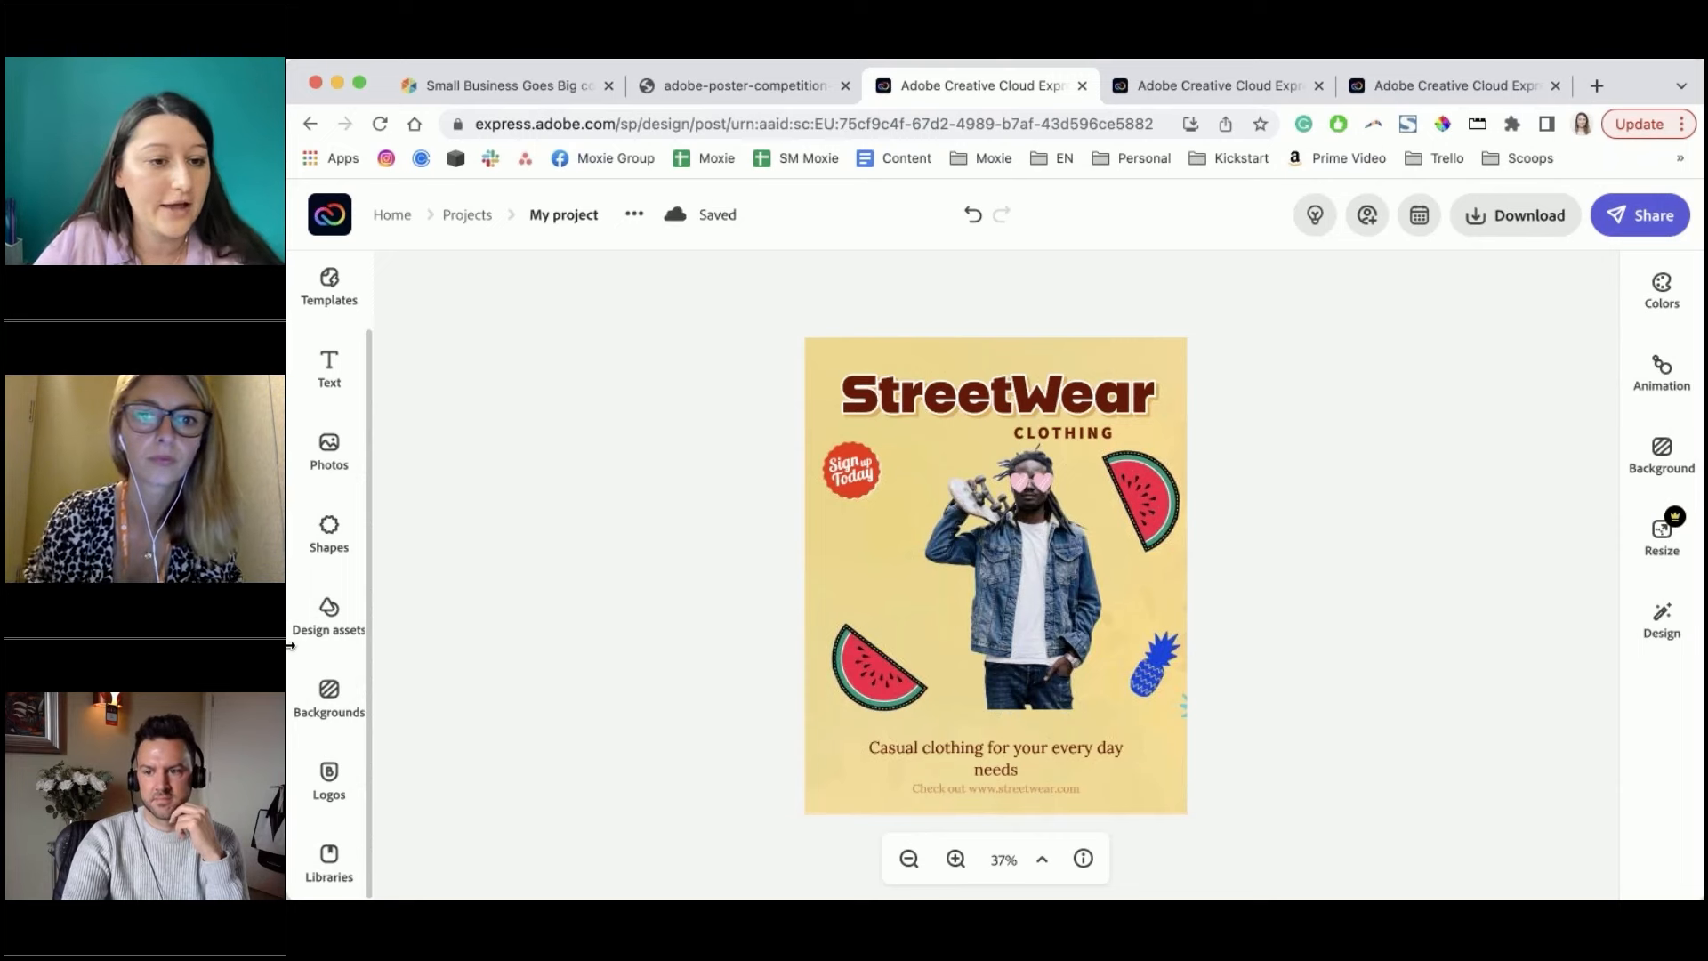
Pin the dark leaf pattern from the Organic backgrounds to the poster's background
left_click(328, 697)
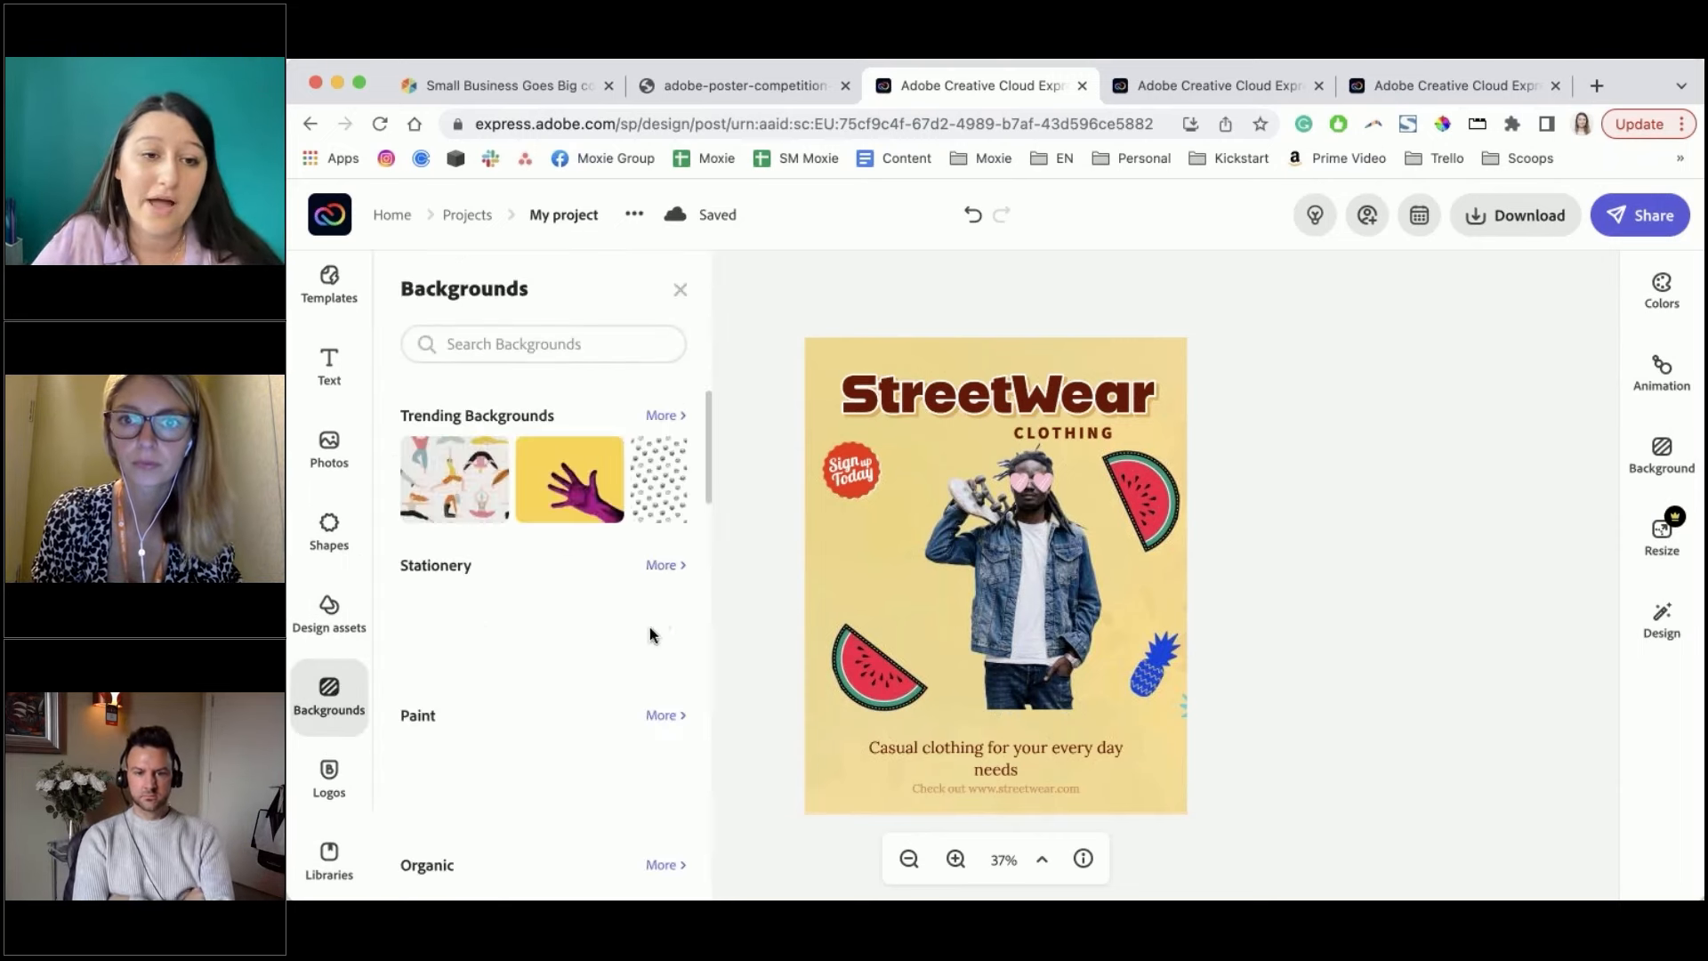
scroll(652, 635, "down", 3)
scroll(653, 632, "up", 2)
scroll(656, 627, "down", 3)
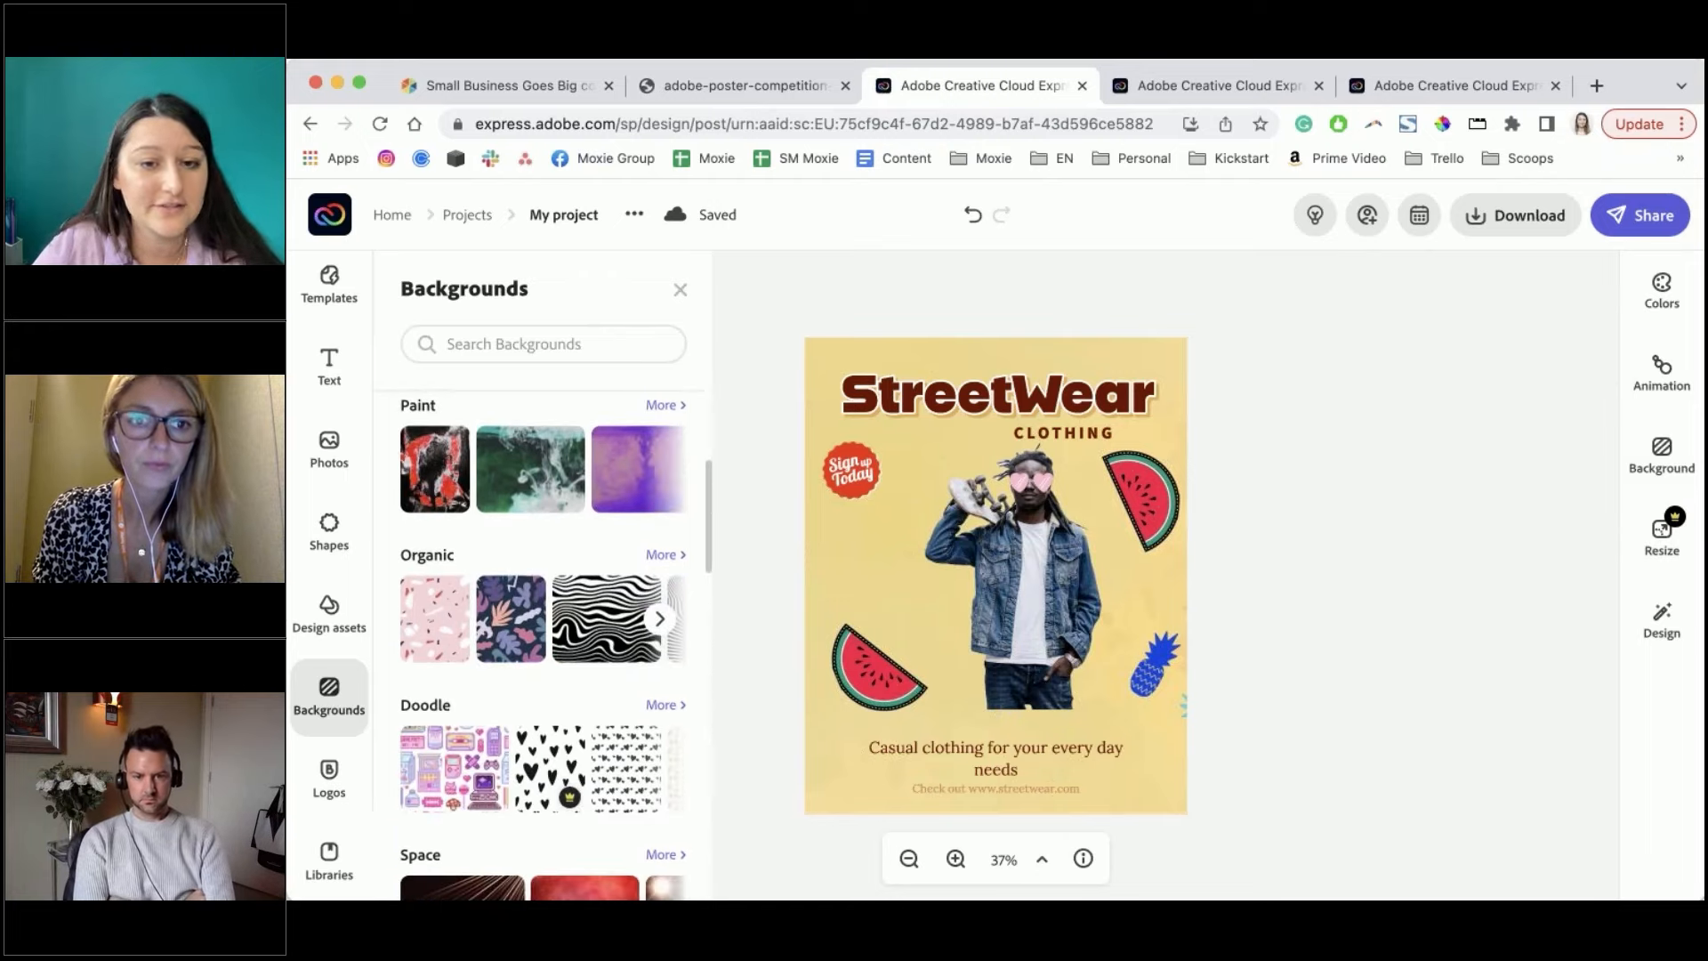
left_click(492, 639)
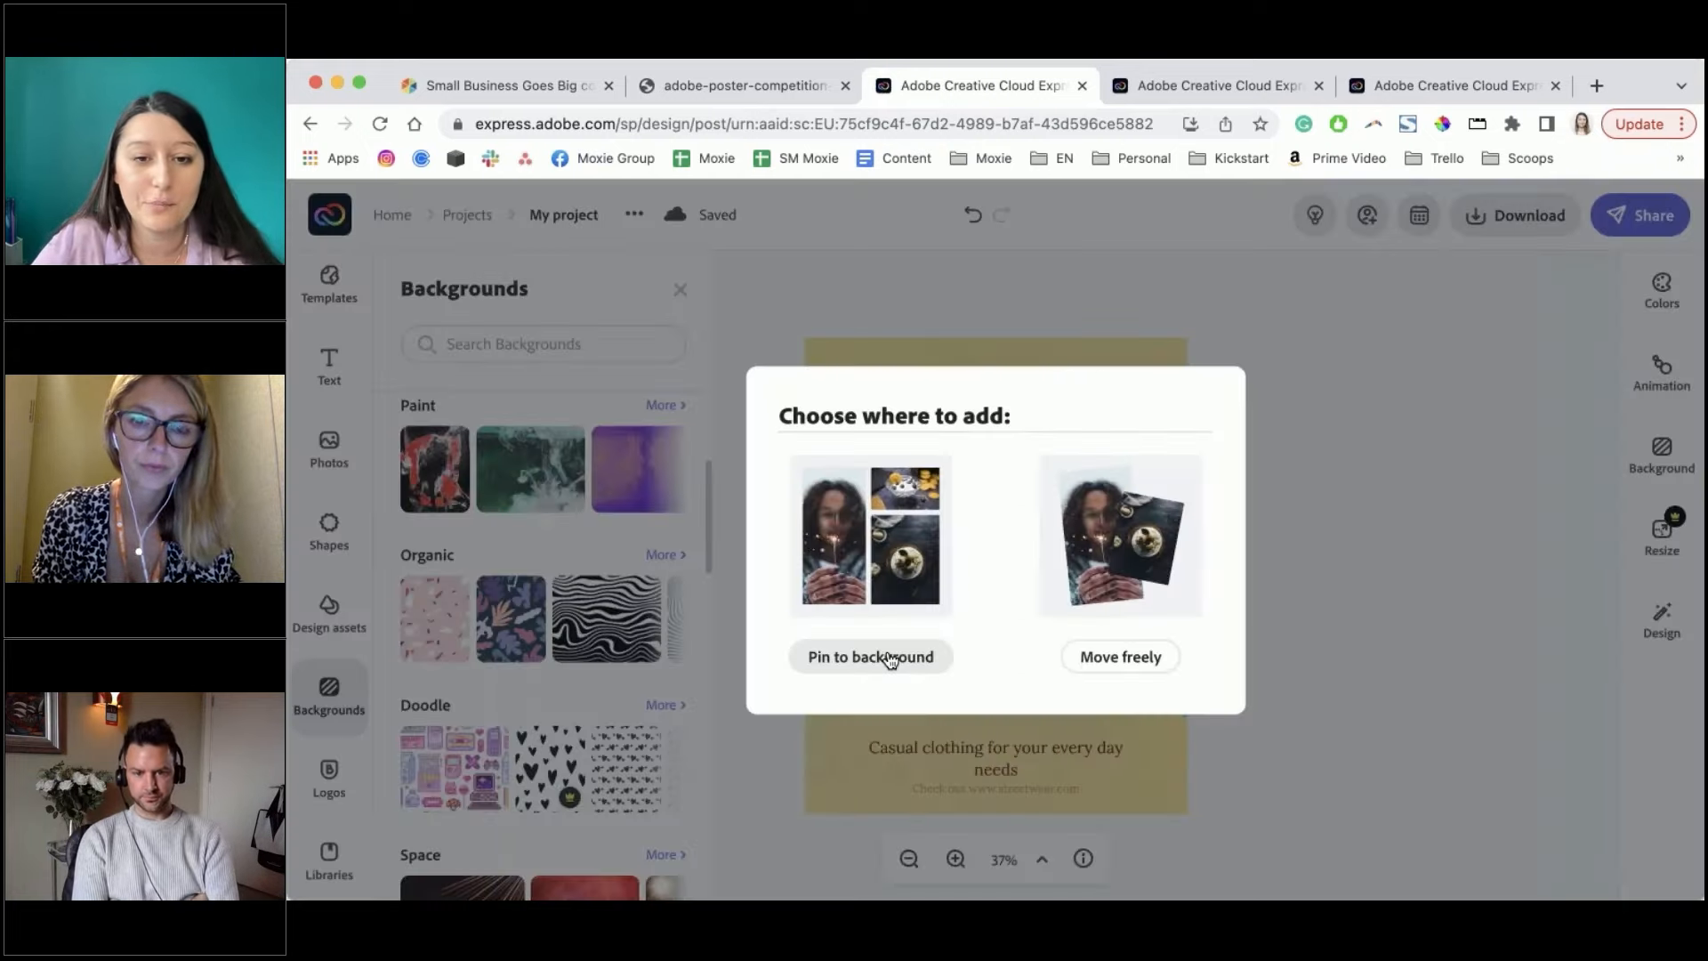
left_click(889, 659)
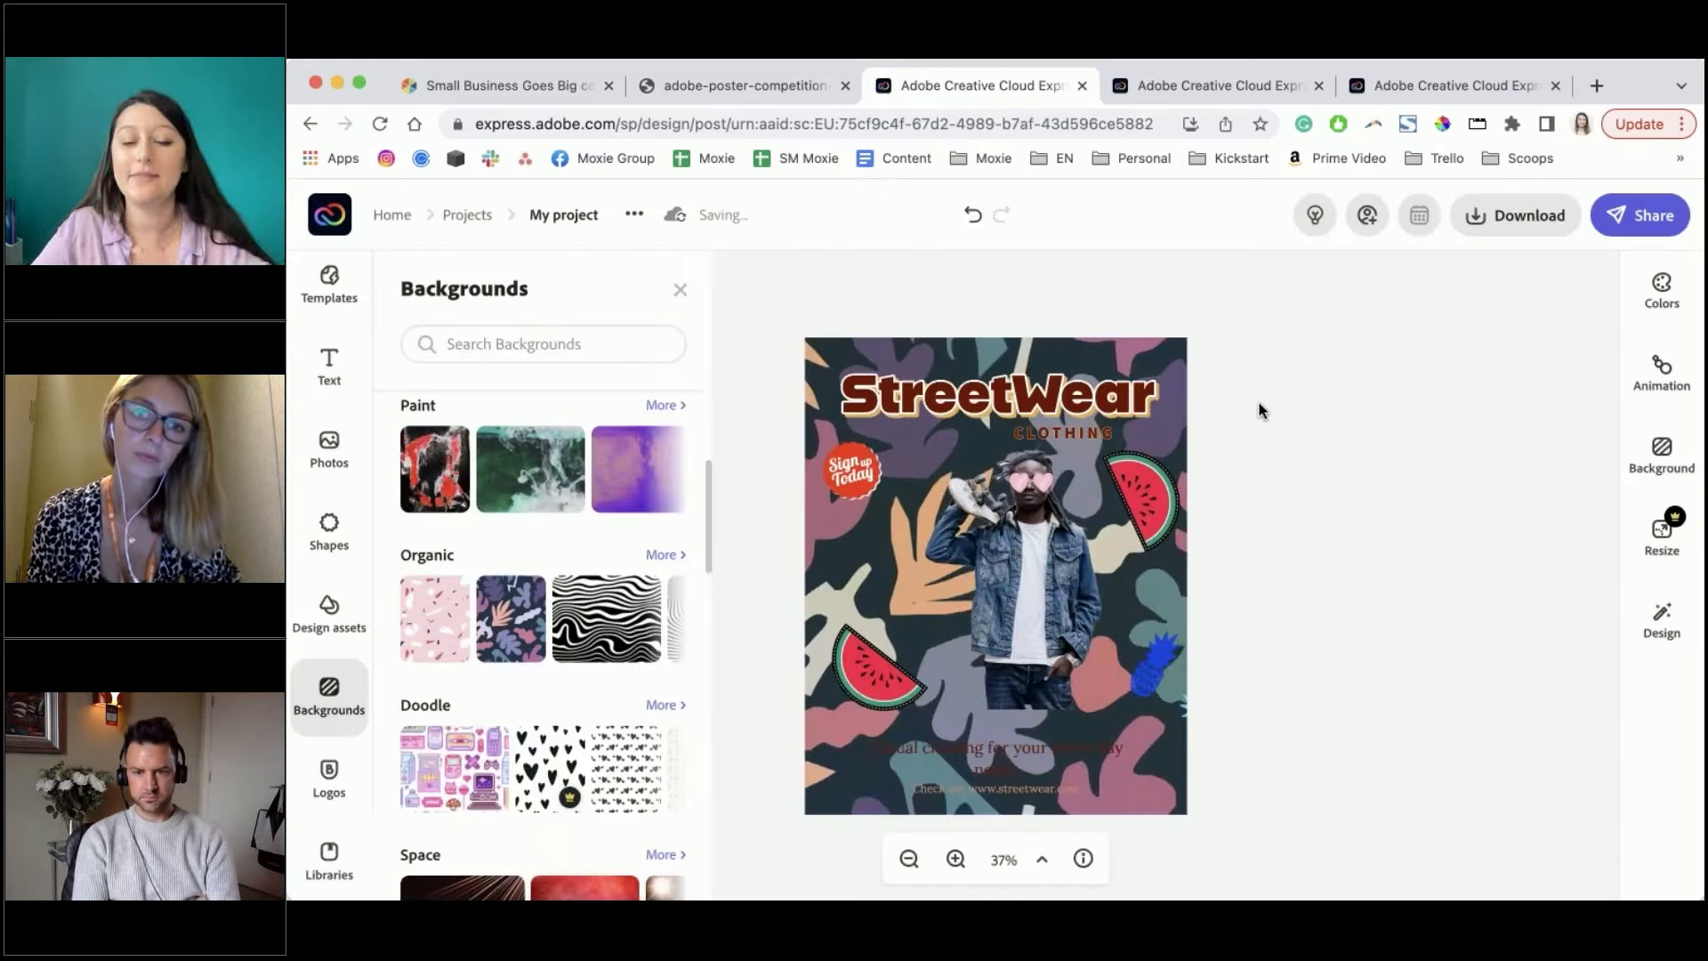
Pin the red nebula image from the Space backgrounds to the poster's background
scroll(462, 757, "down", 1)
scroll(462, 757, "down", 1)
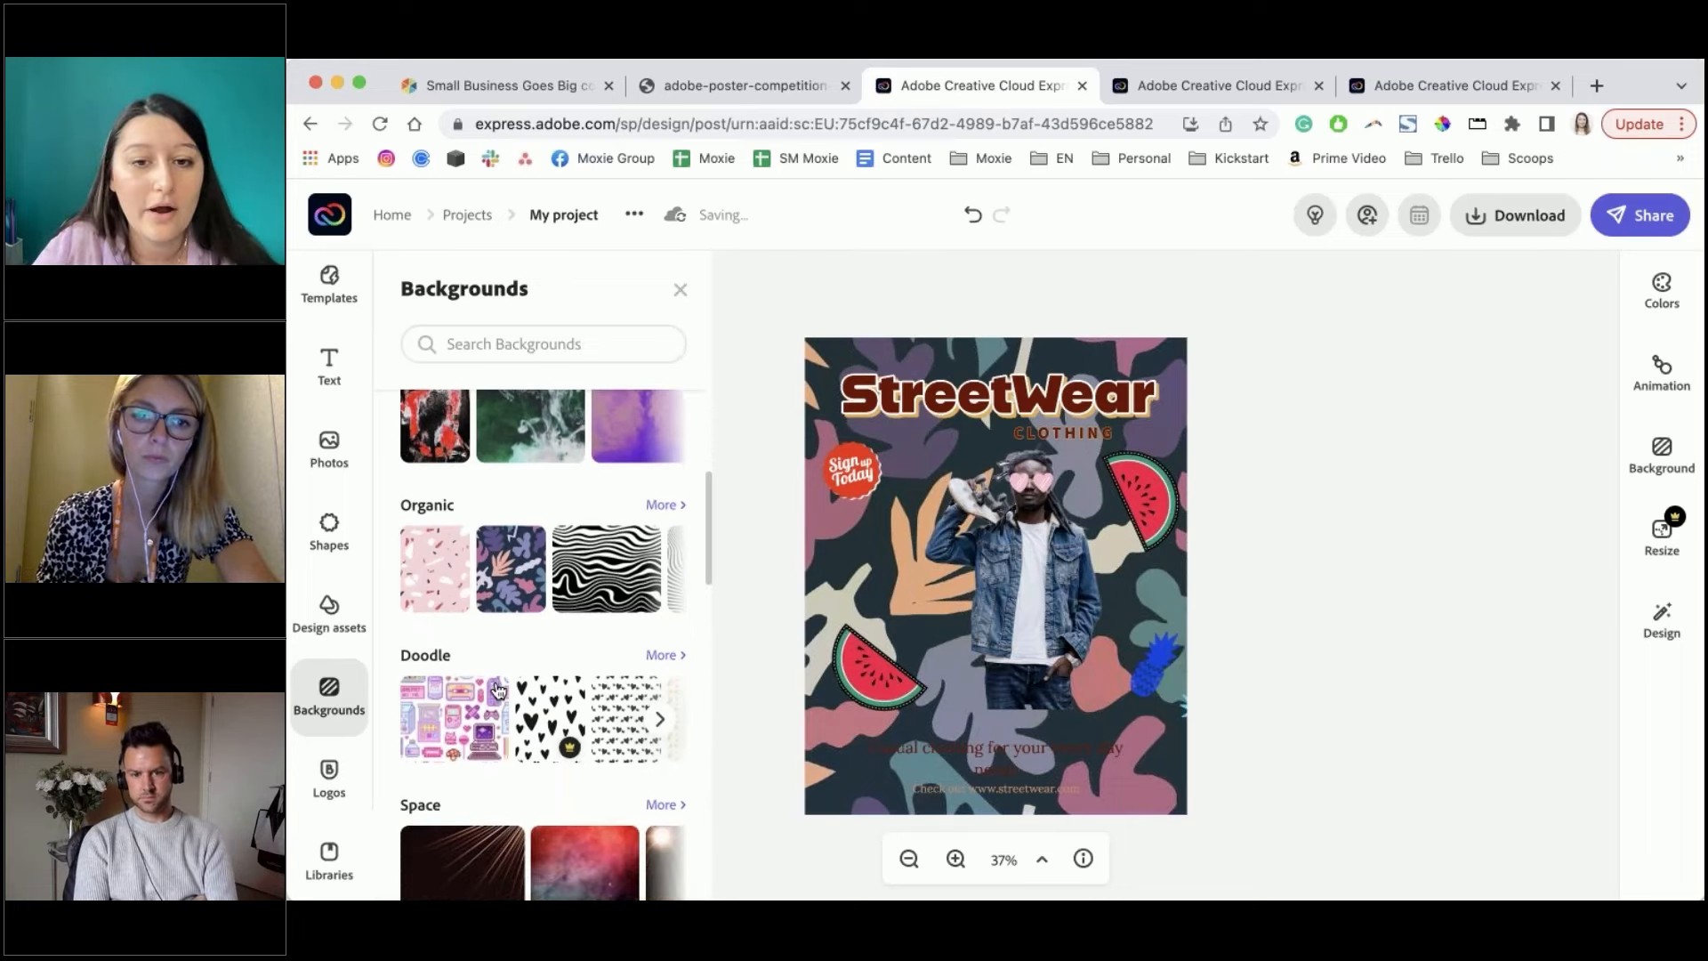
scroll(610, 665, "down", 5)
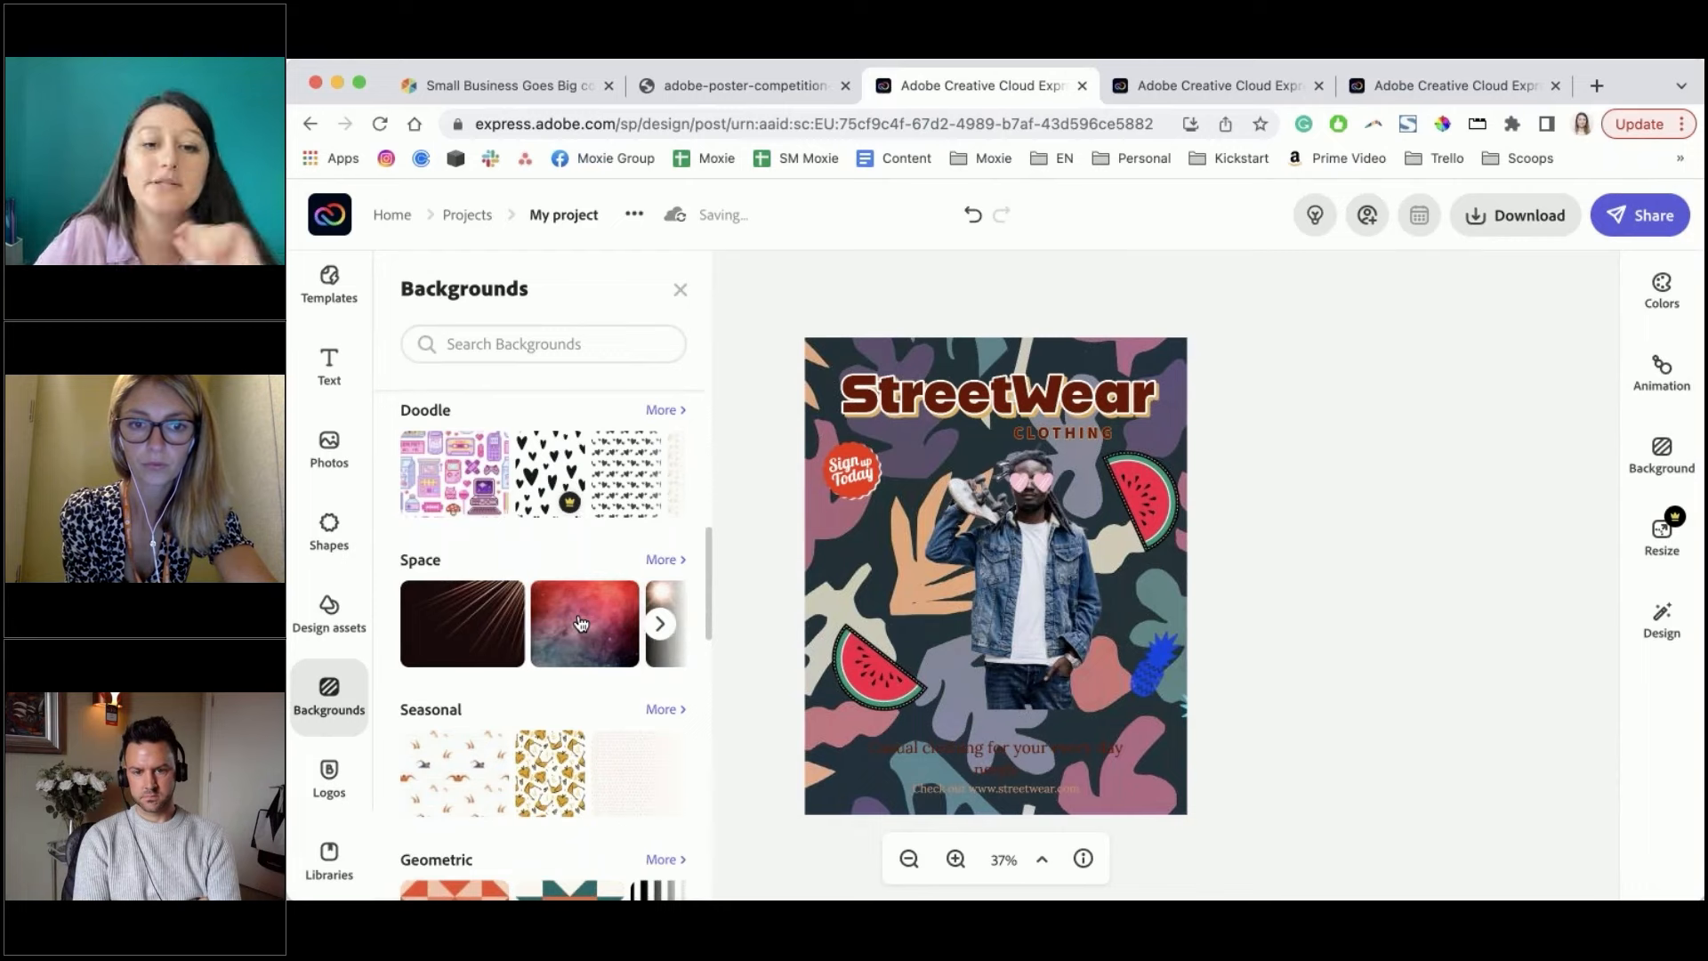
left_click(581, 622)
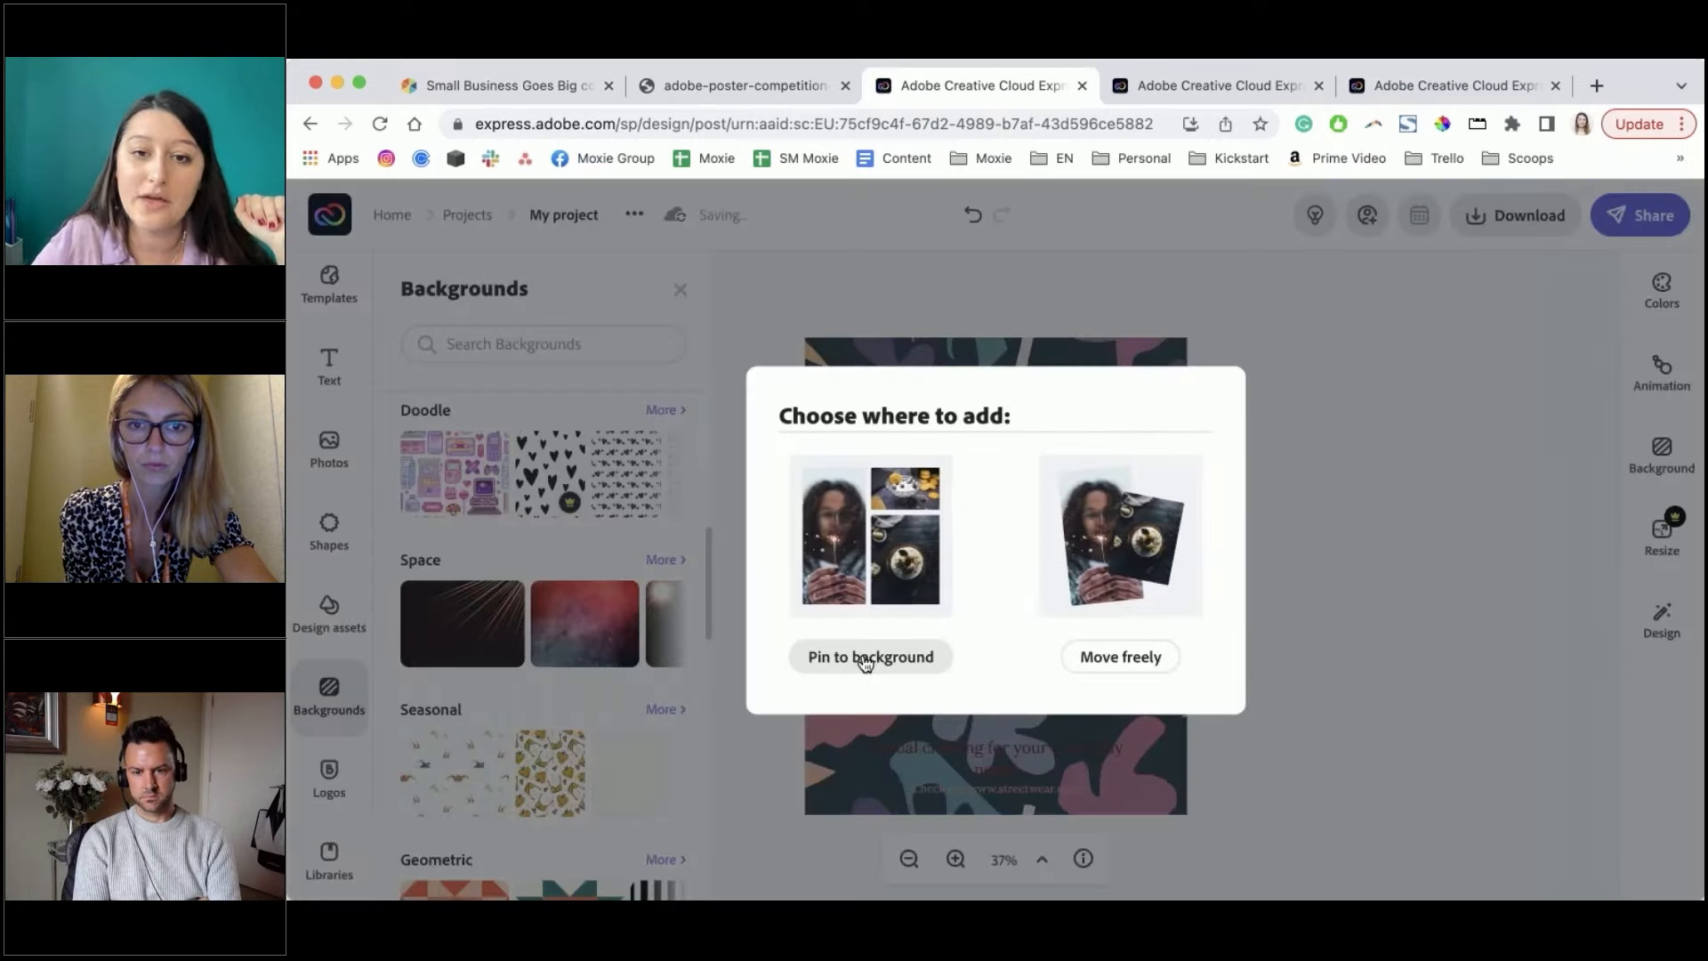
left_click(864, 660)
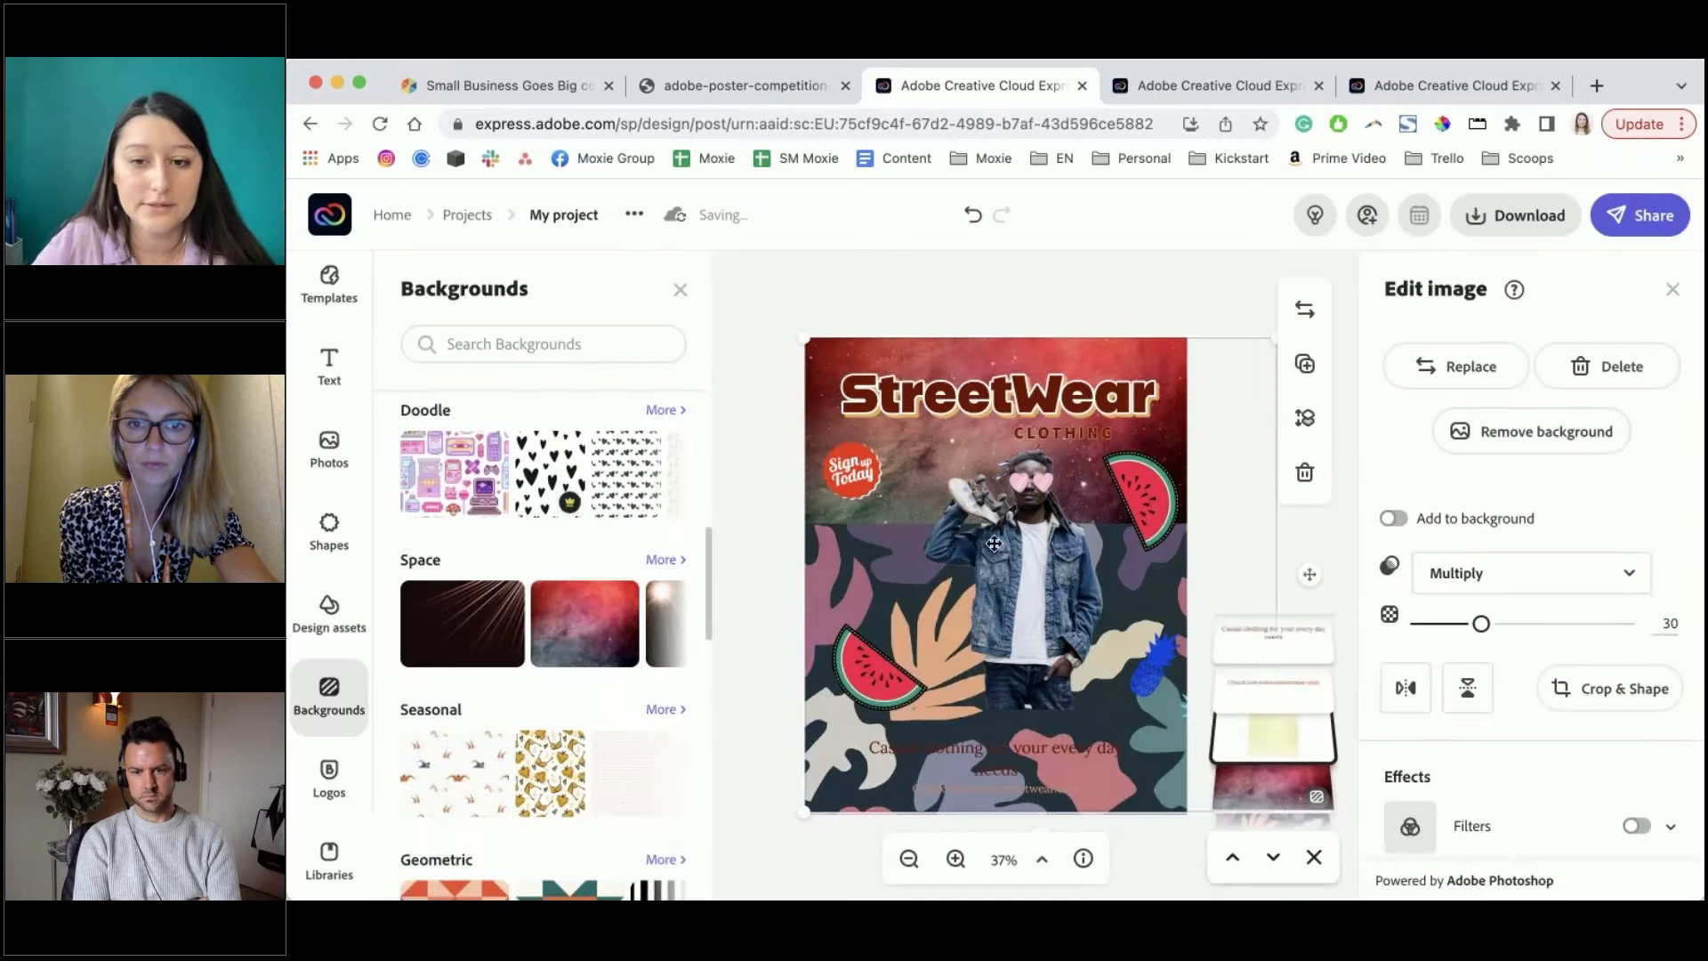
left_click(1281, 805)
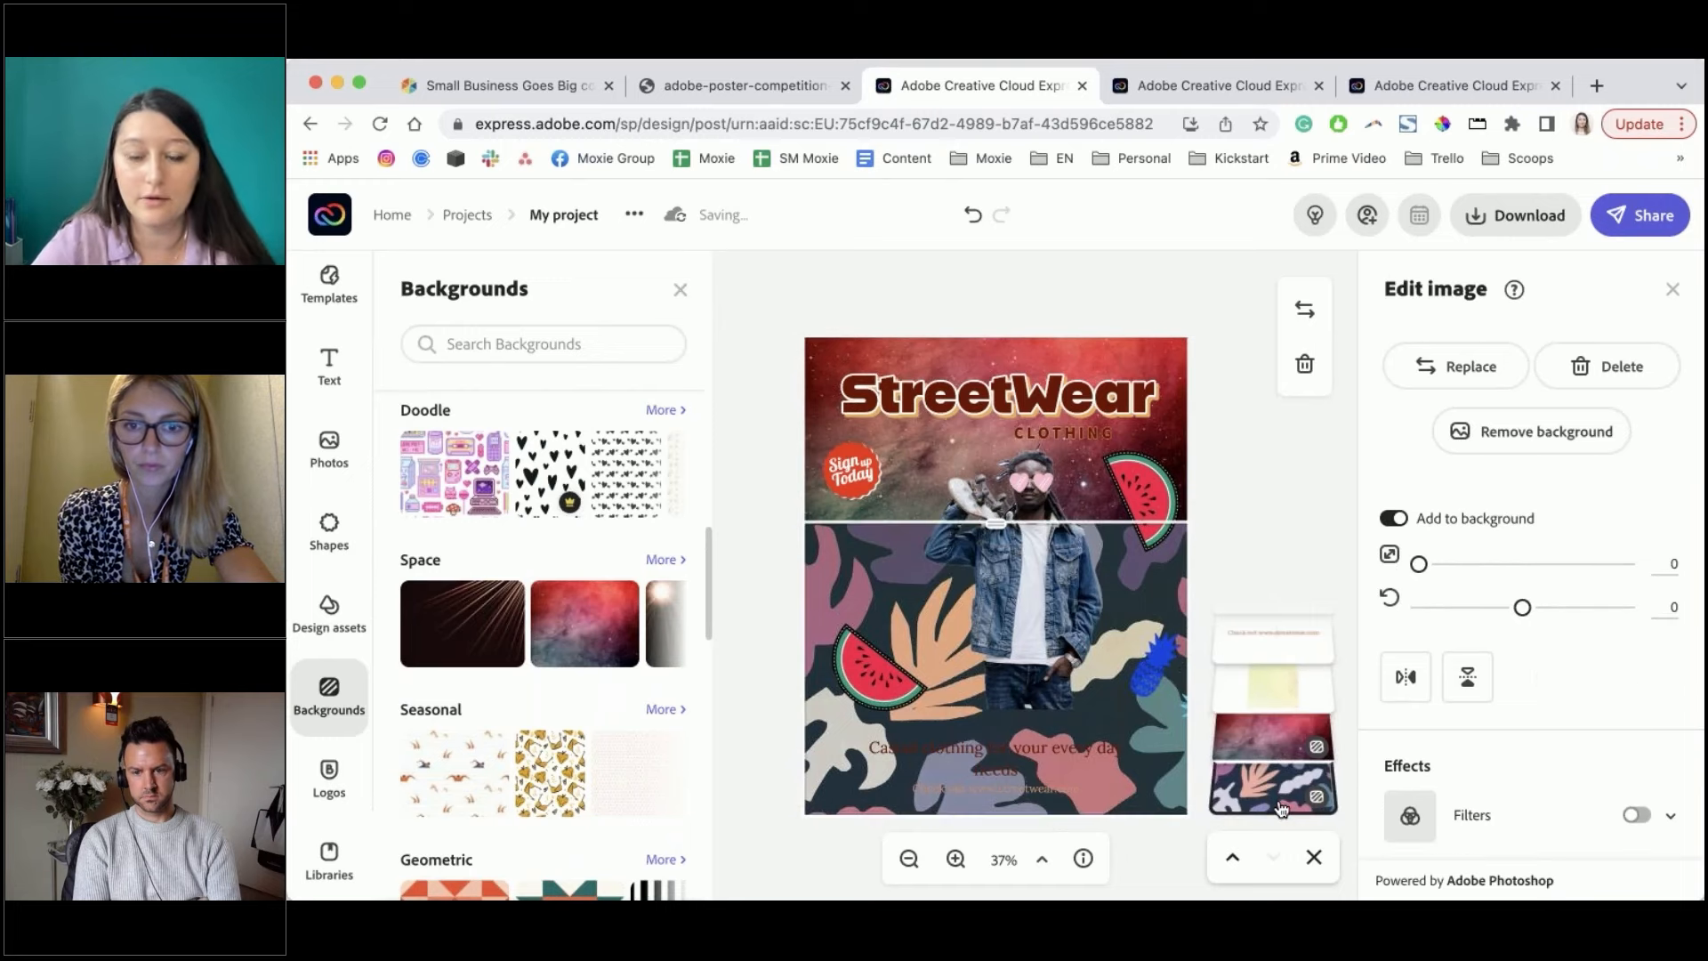
key("Delete")
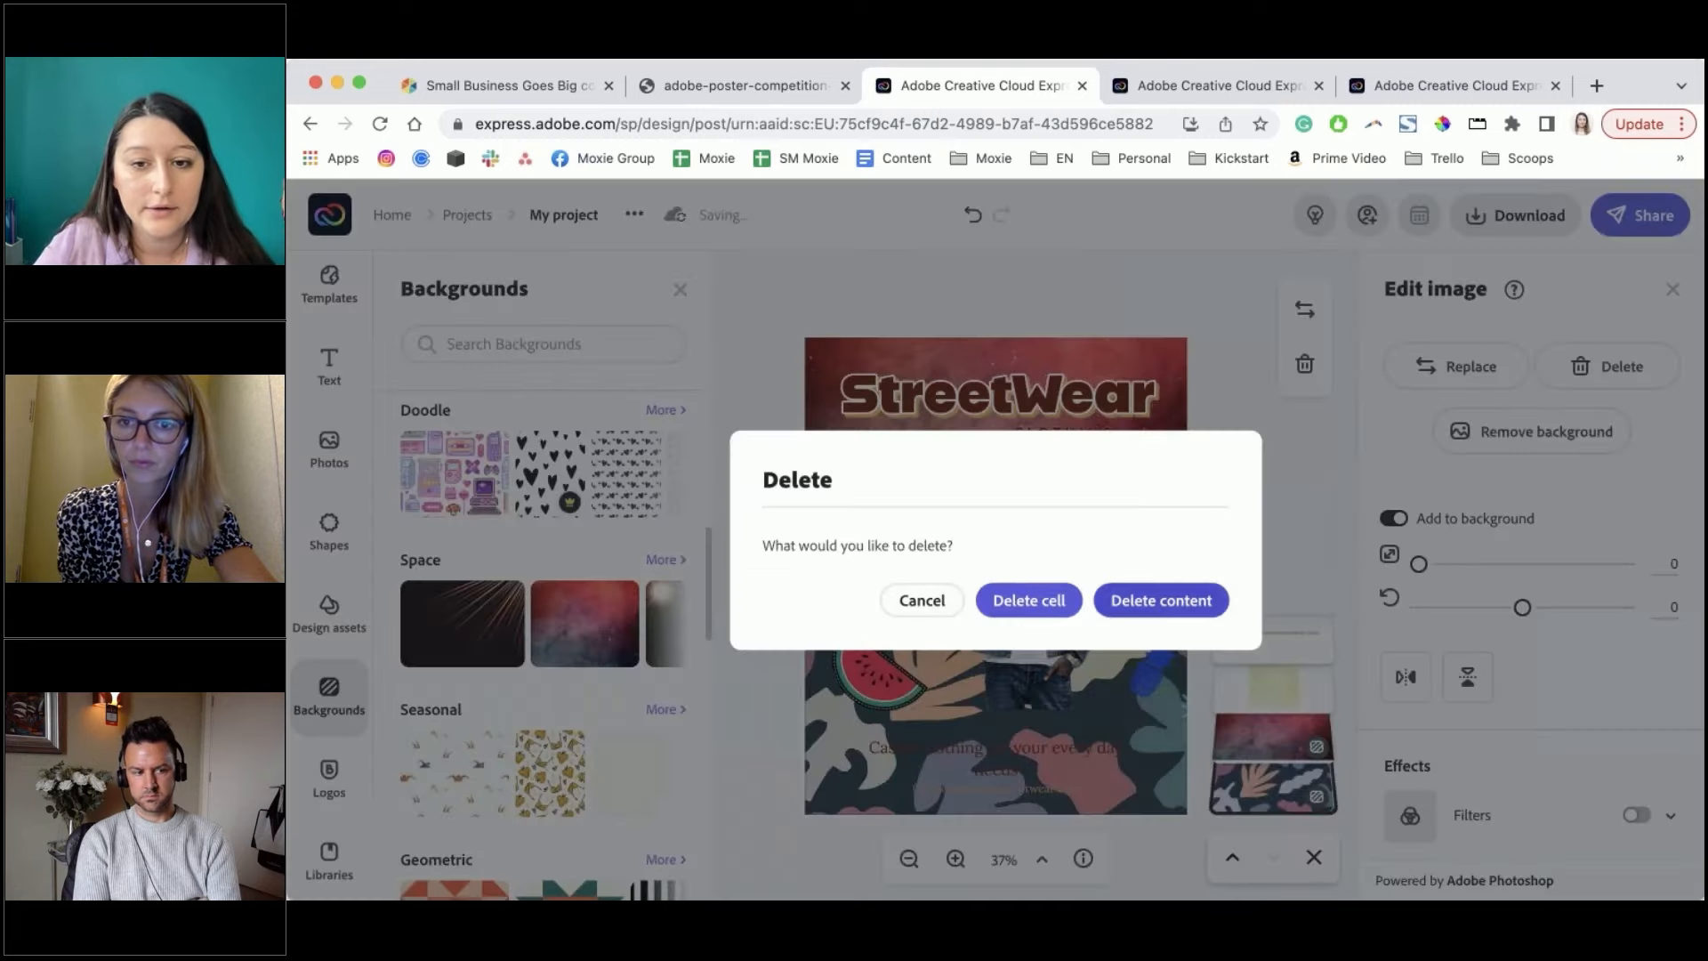
left_click(922, 601)
left_click(1246, 561)
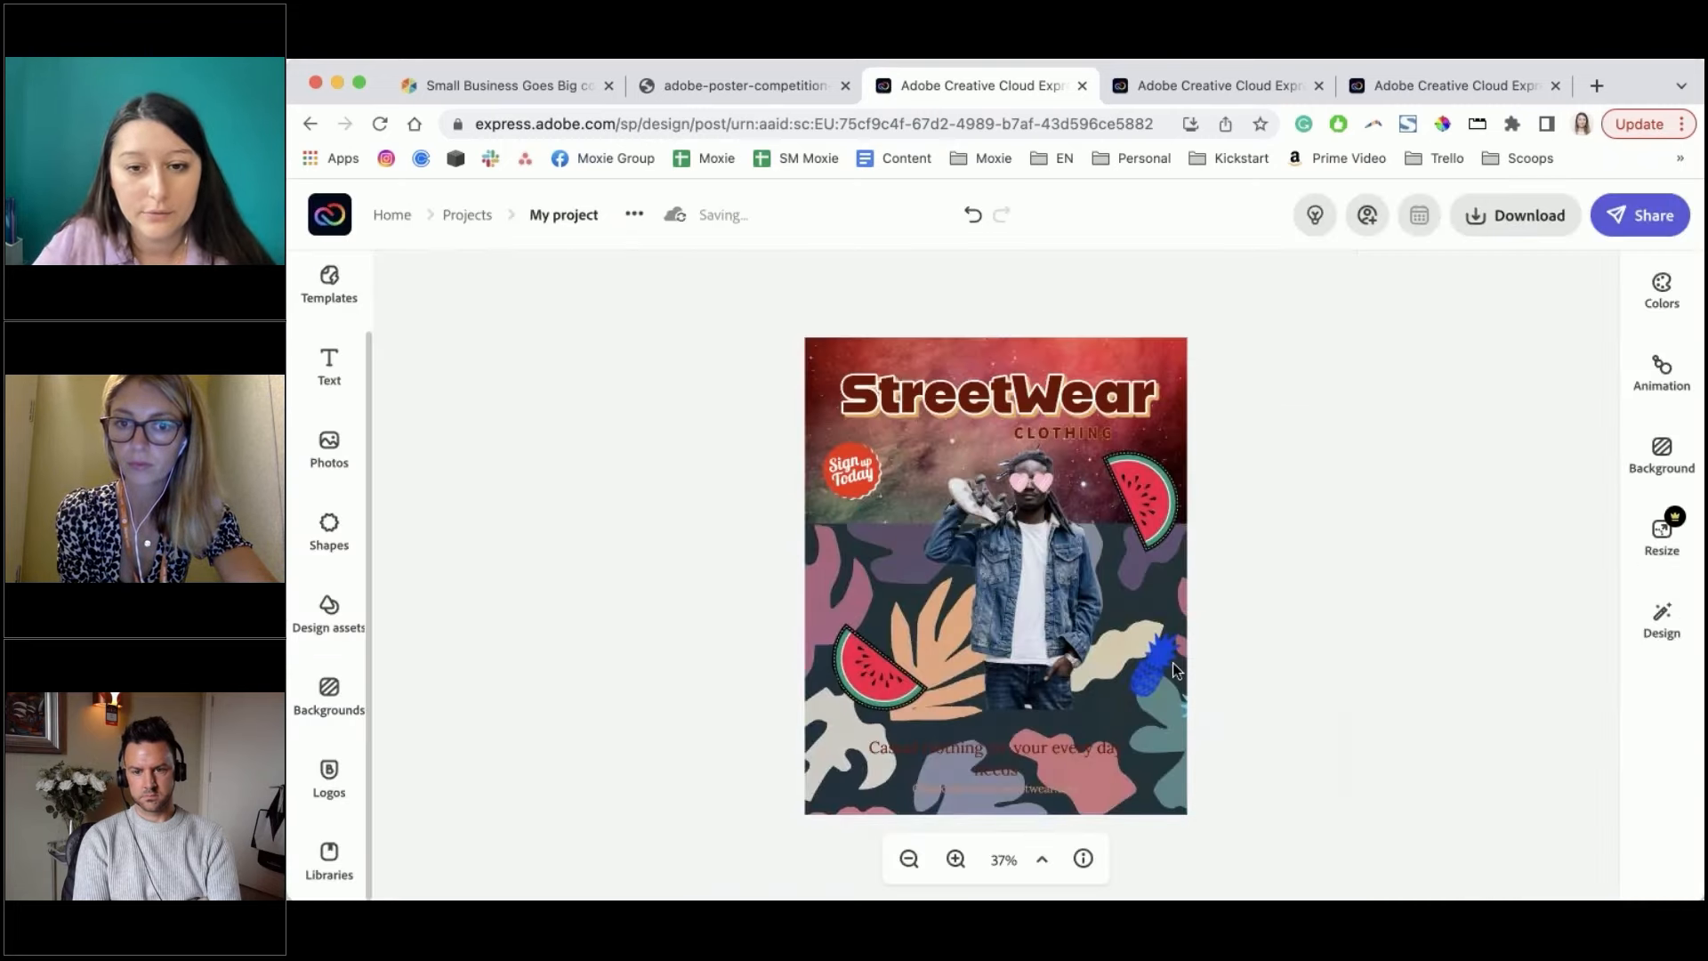
Undo both background additions, the red nebula image and the dark leaf pattern
left_click(1173, 663)
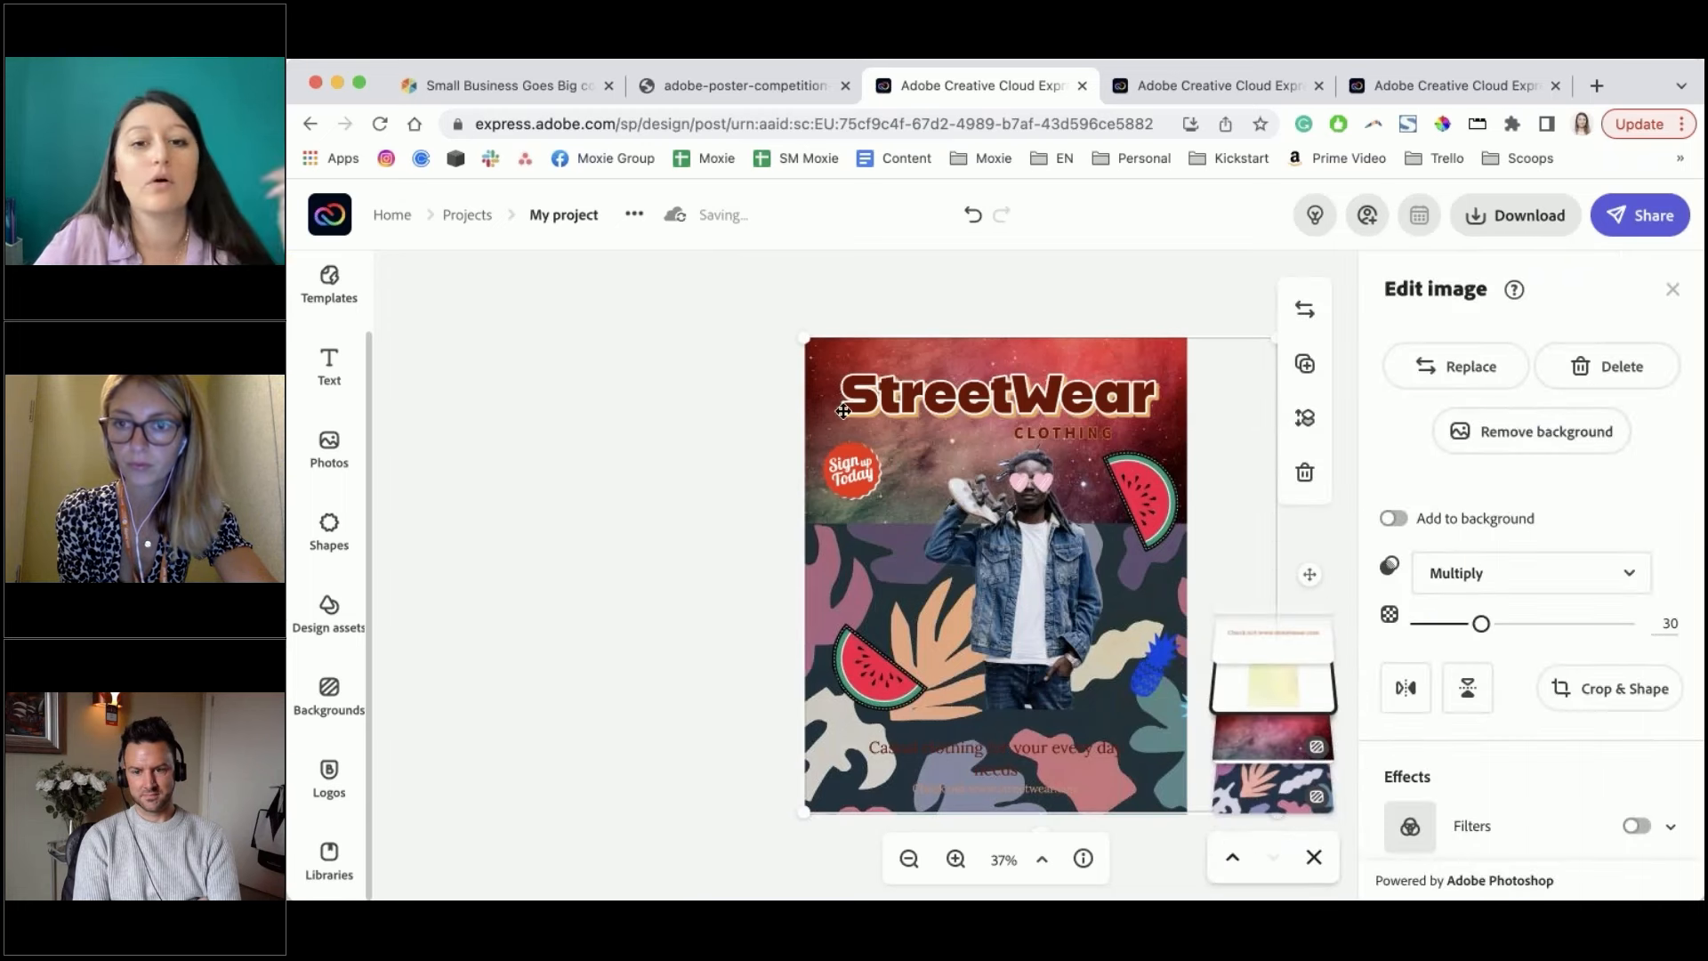
left_click(742, 585)
left_click(974, 214)
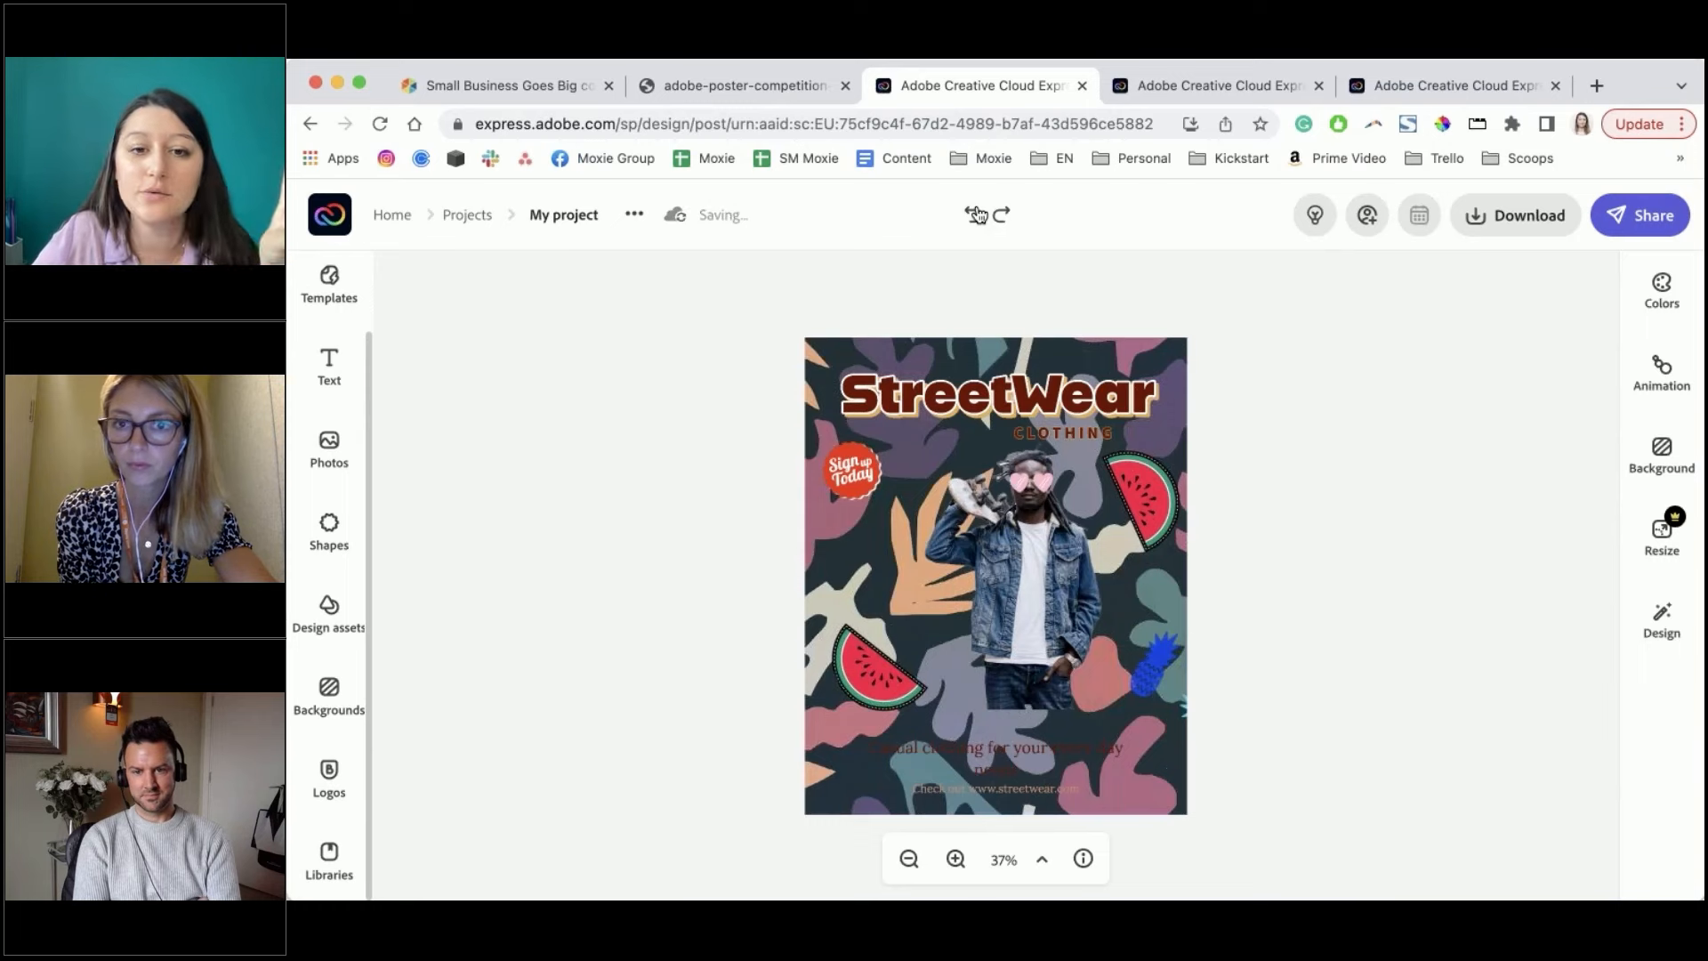
left_click(976, 214)
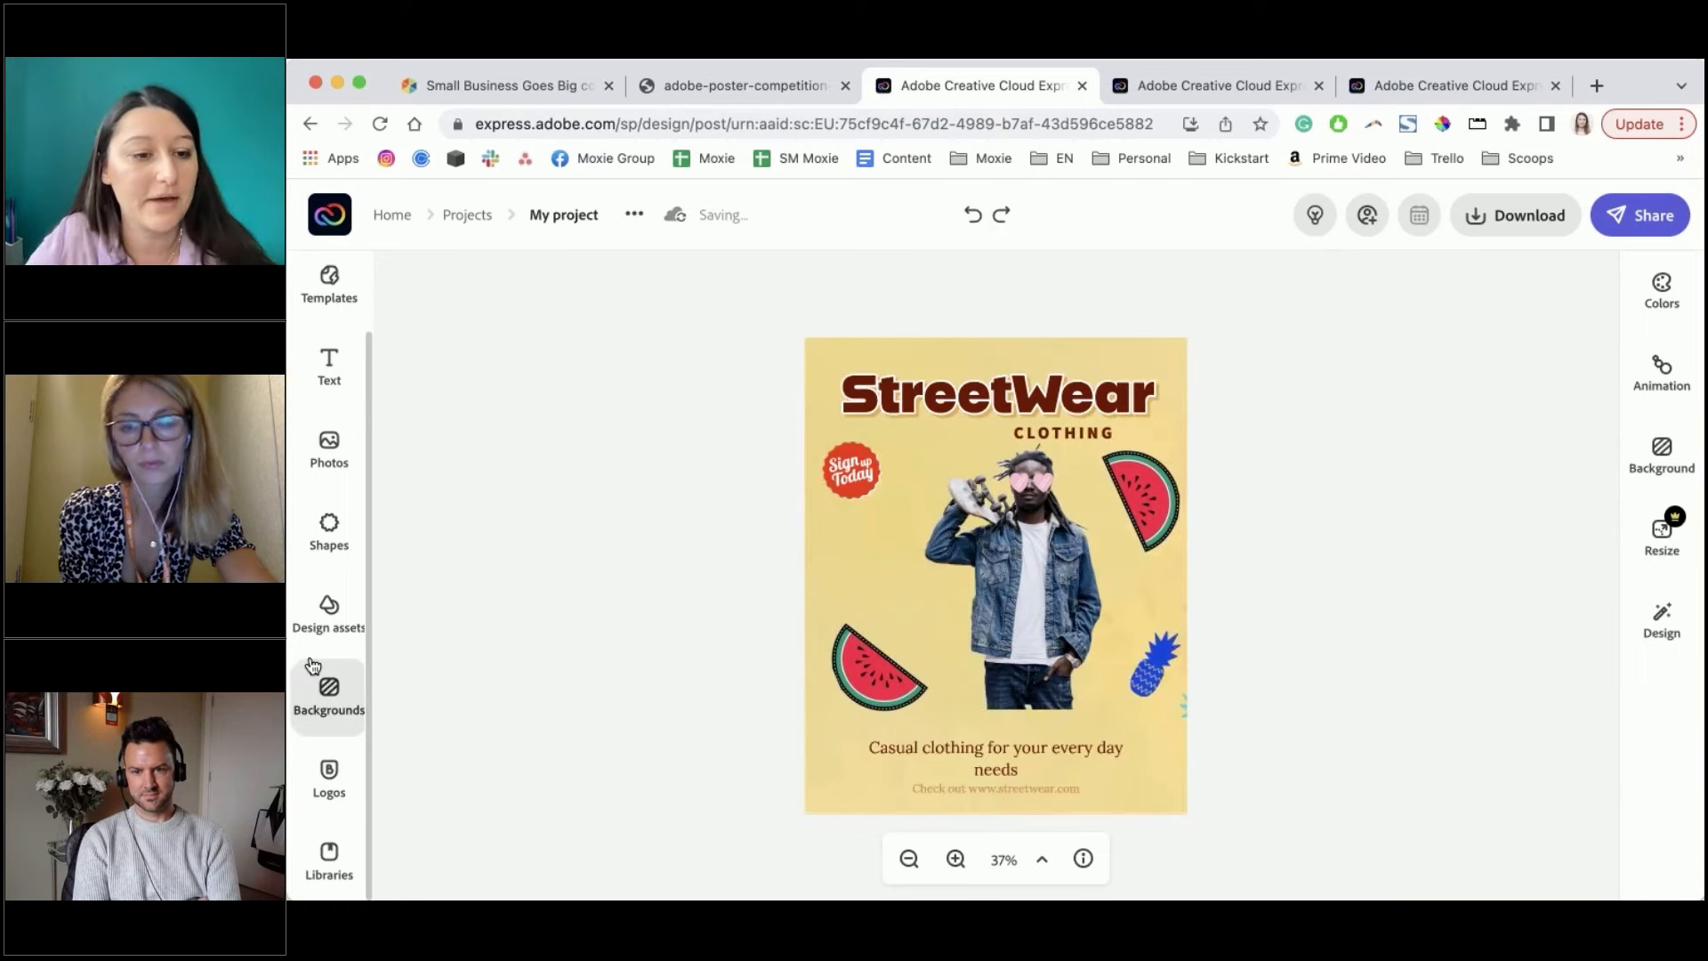
Try placing the gold flower graphic from the trending design assets beside the man, above the lower watermelon, and undo the placement
left_click(329, 778)
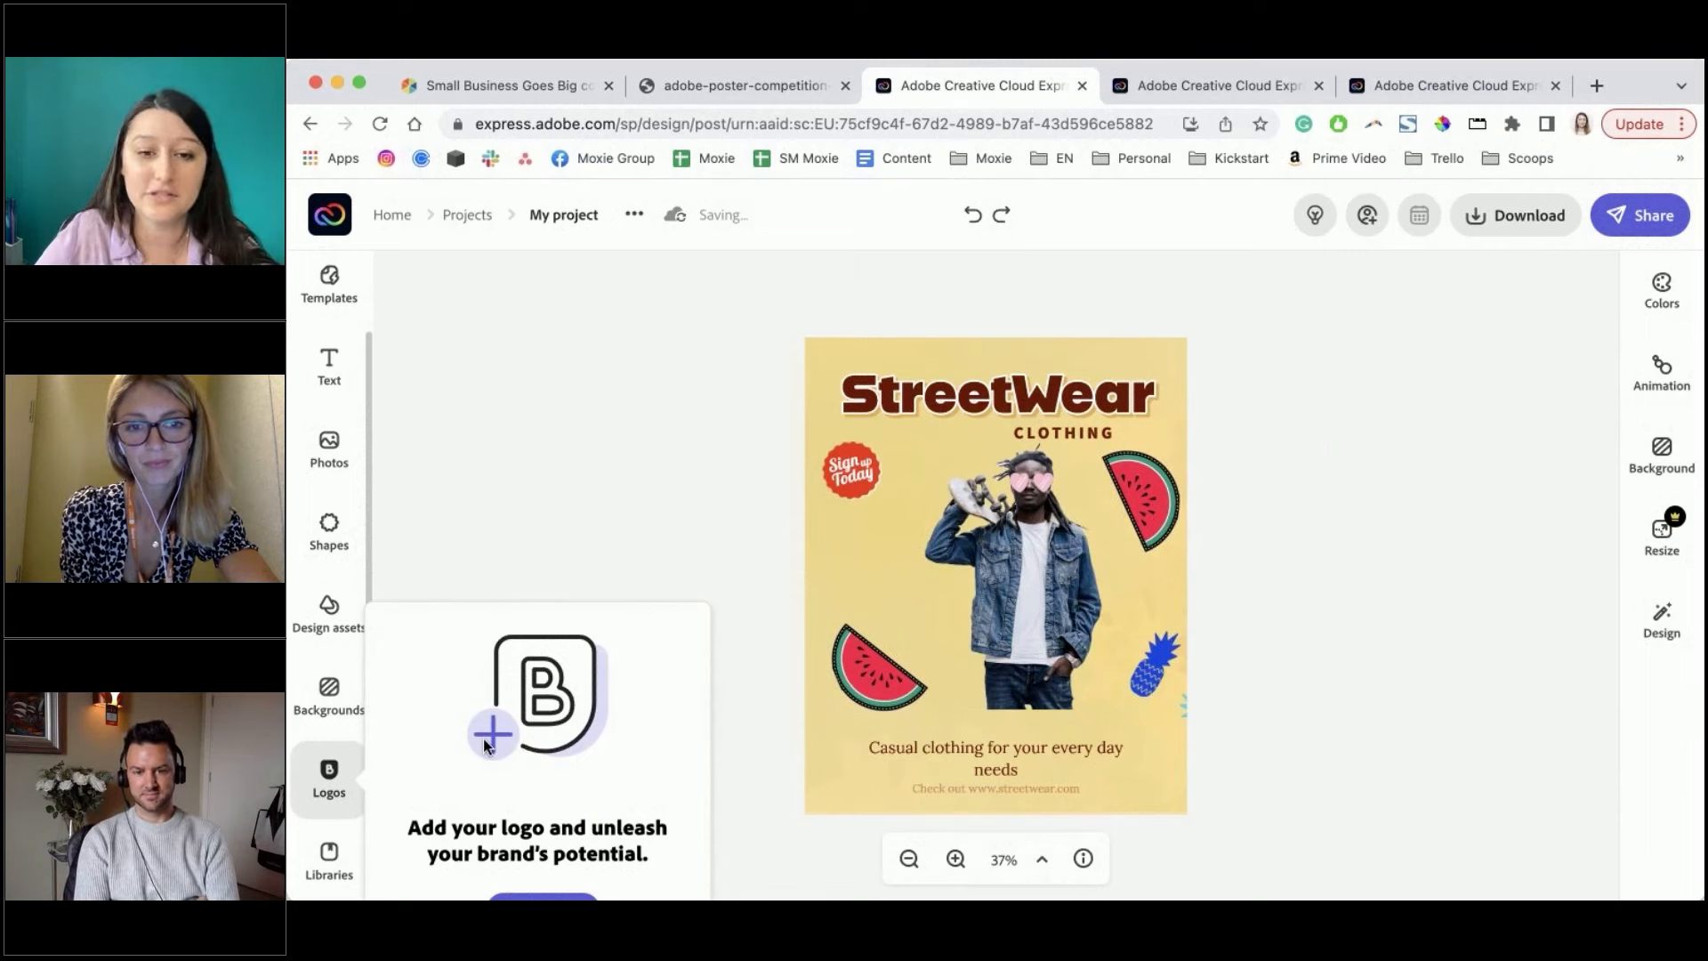
left_click(326, 598)
left_click_drag(443, 605, 895, 590)
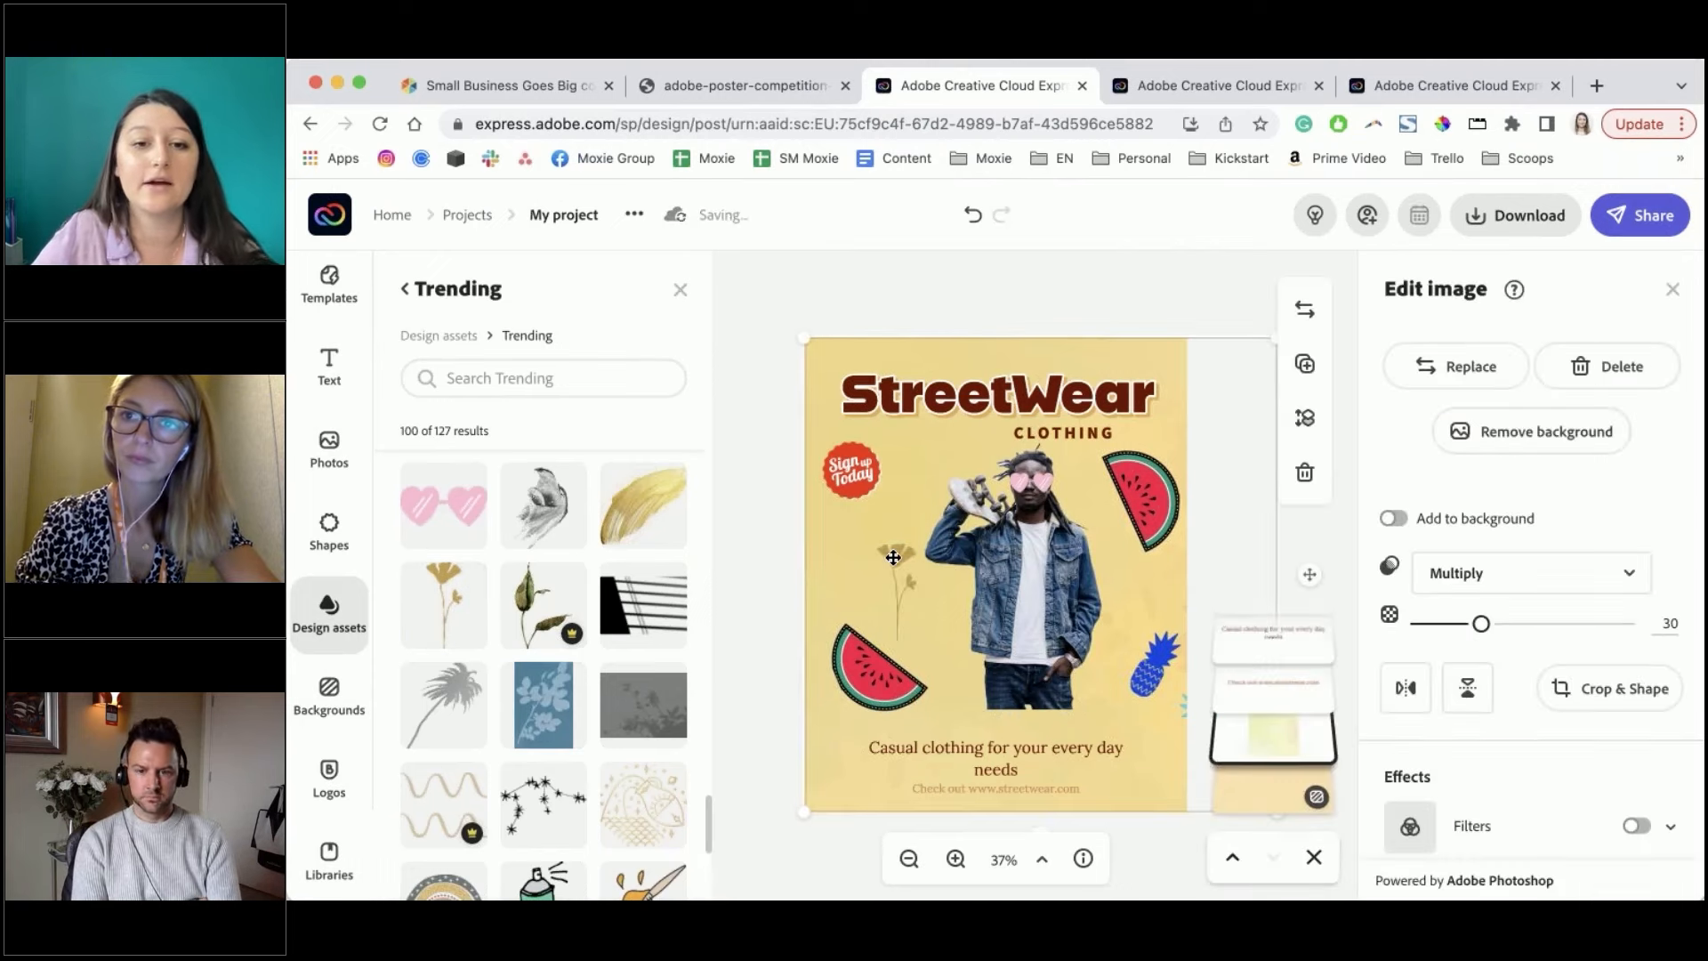
key("super+z")
key("super+z")
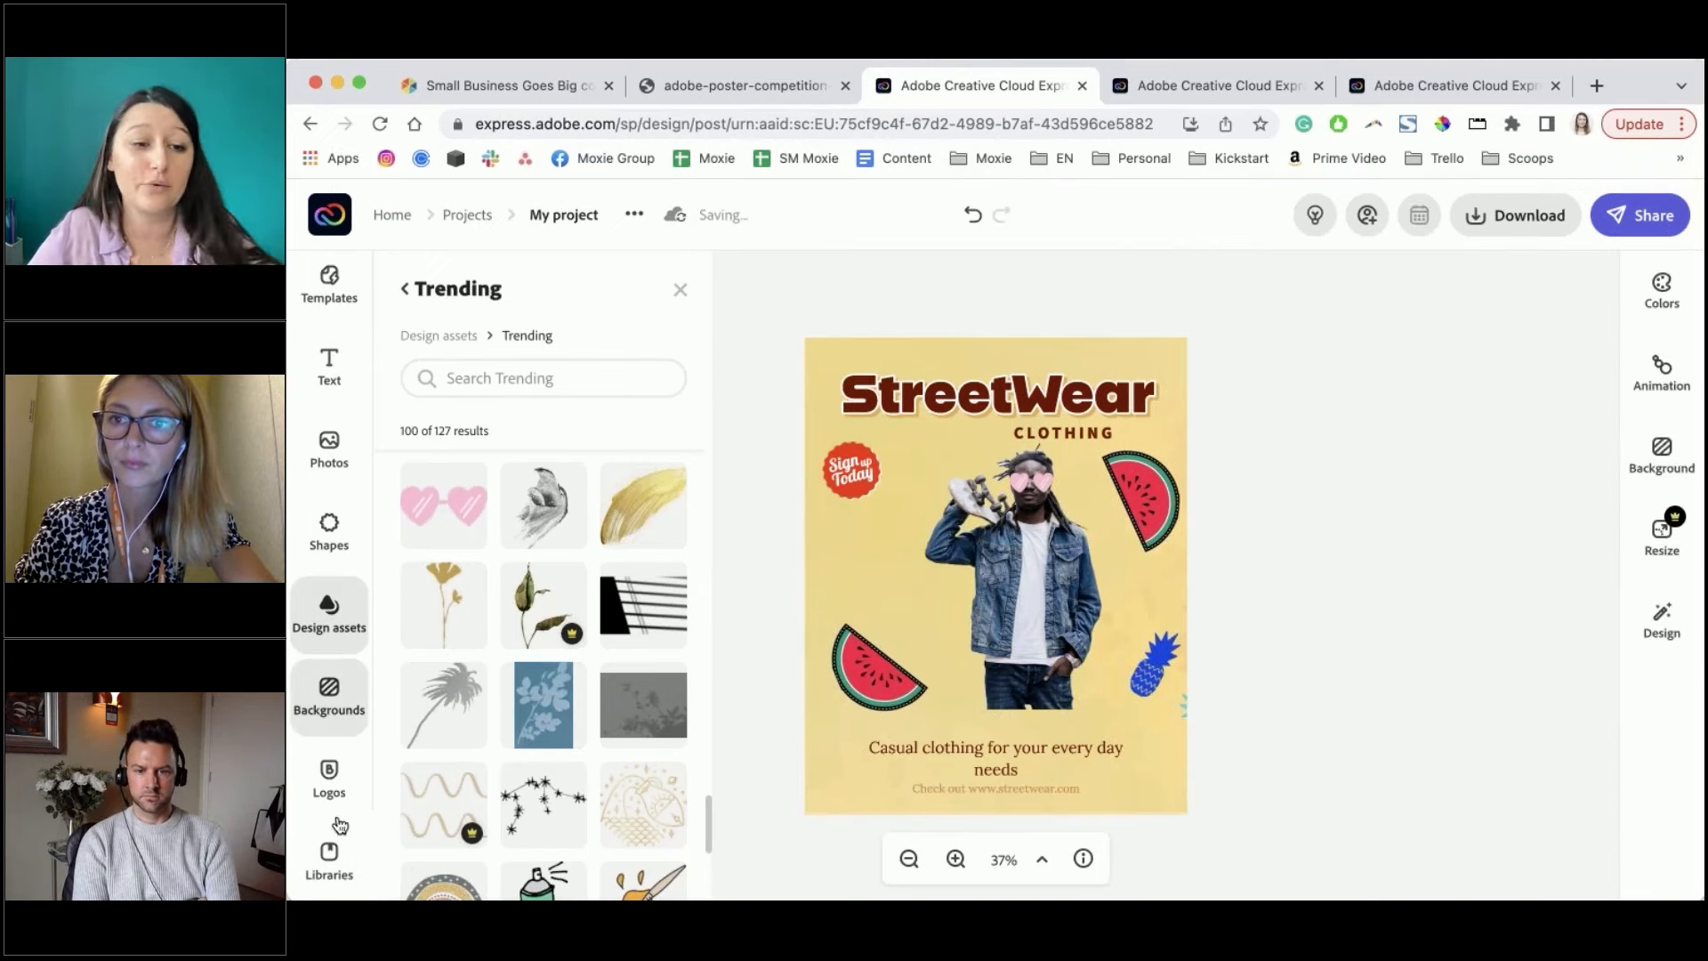
mouse_move(329, 779)
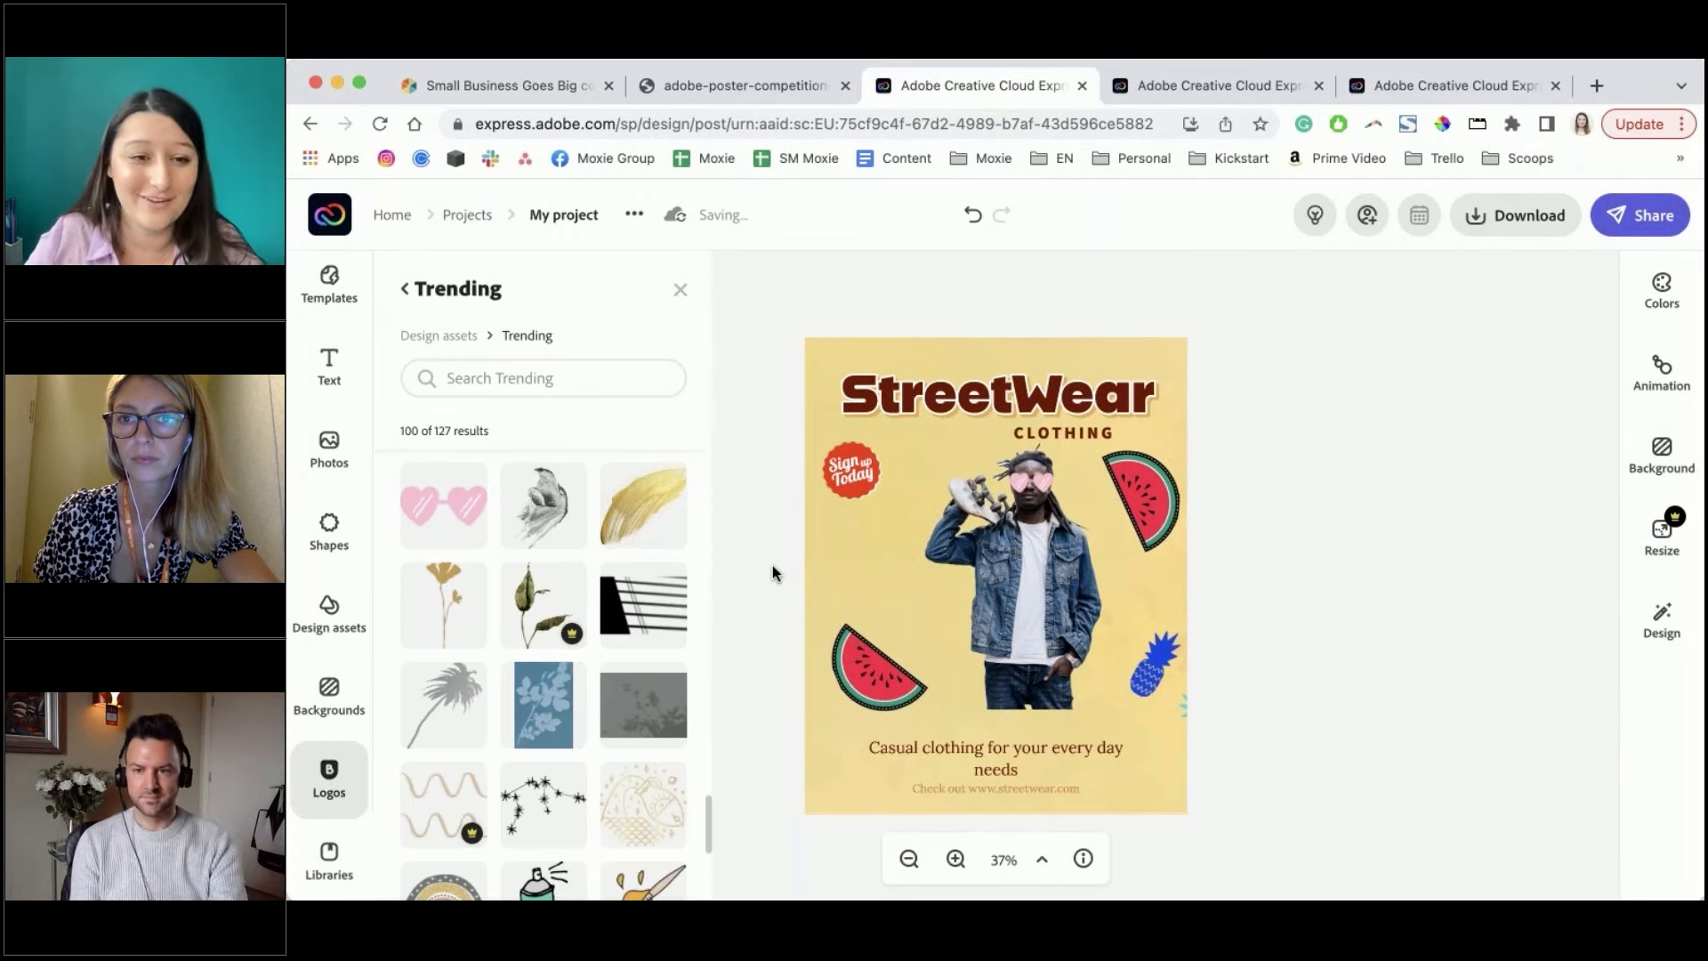
left_click(1064, 273)
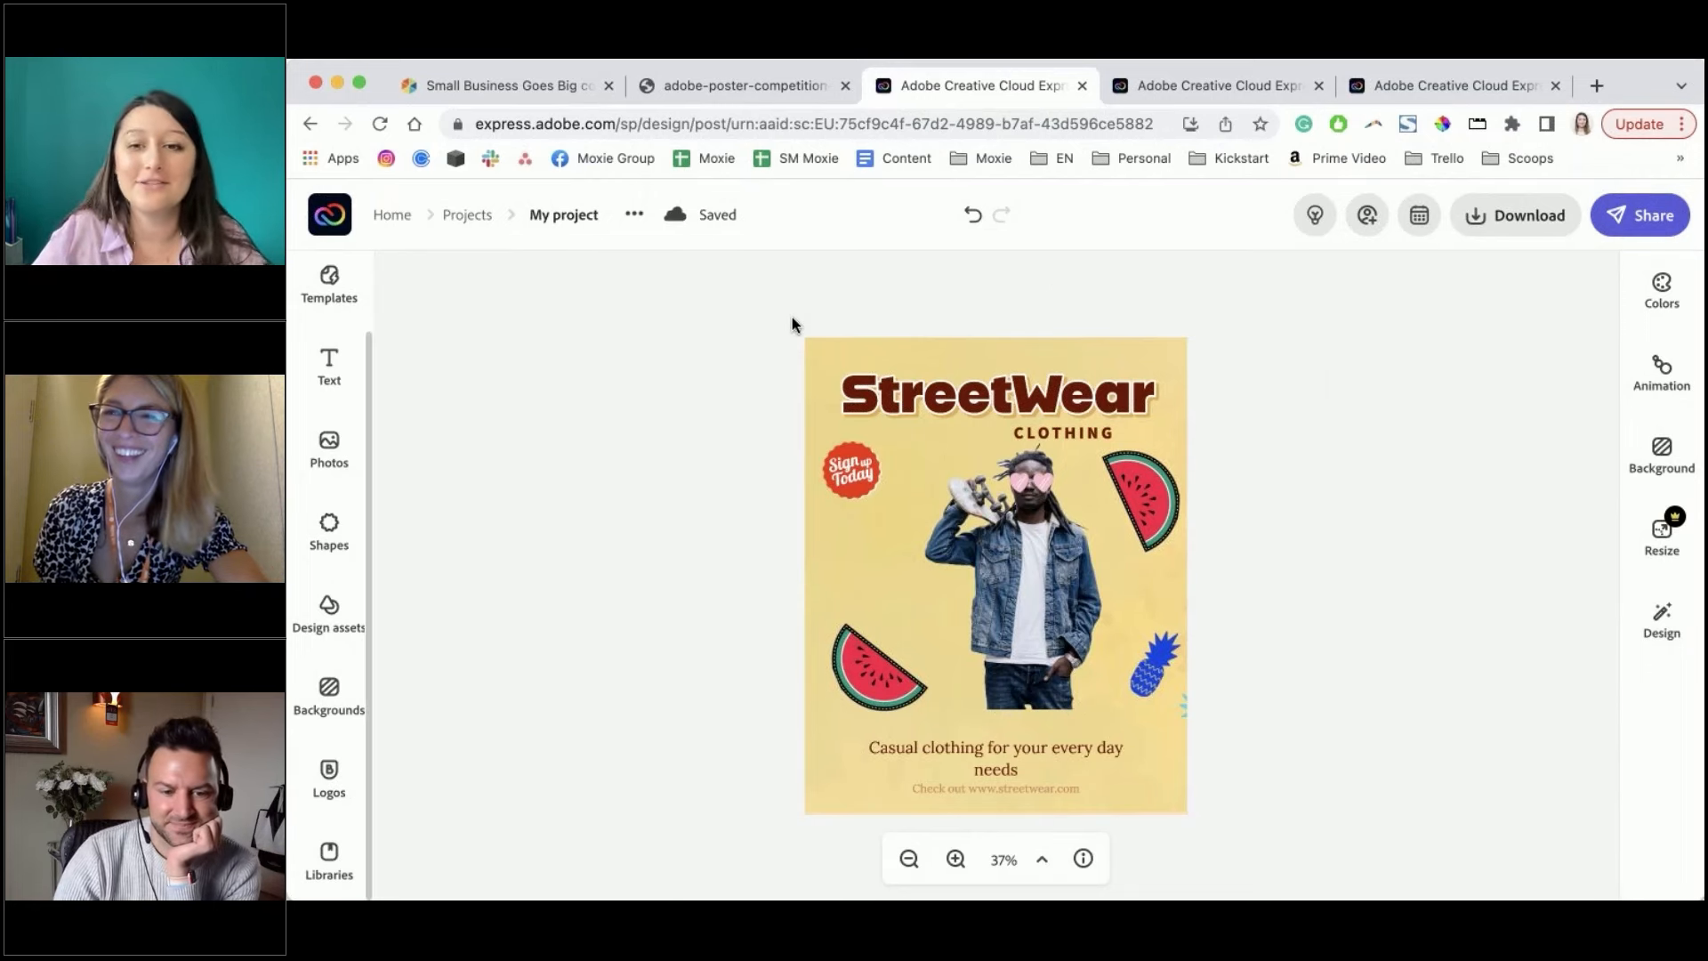